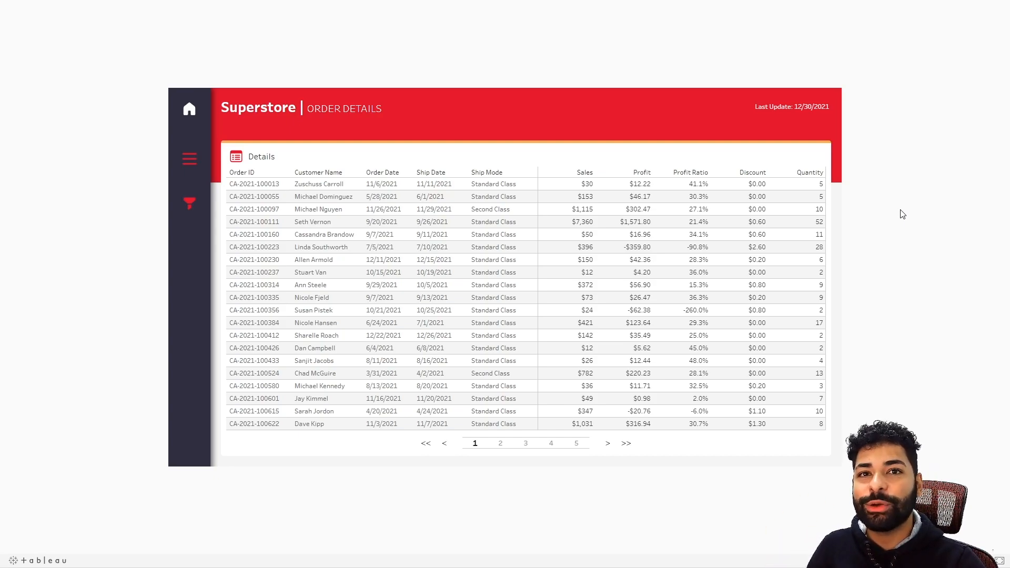
Test the published Order Details table's pagination using page 2, the last, first, next and previous pages, and page 5, and leave full screen.
left_click(500, 443)
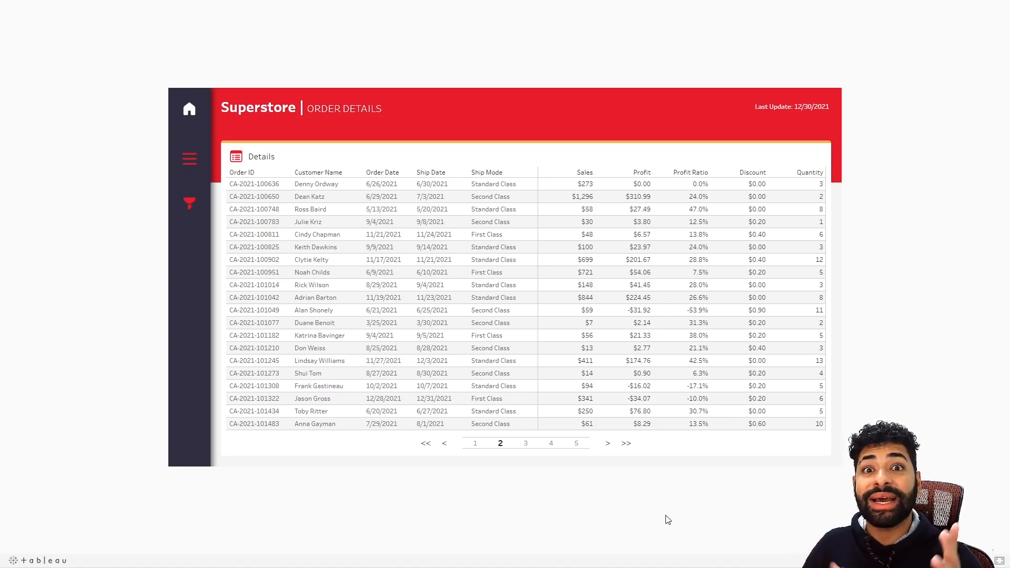
left_click(626, 444)
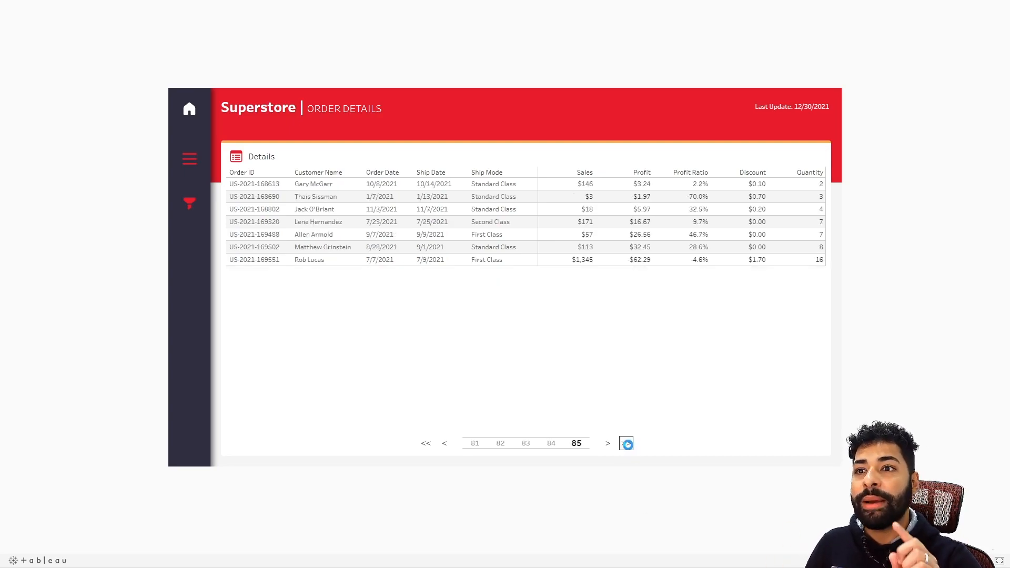
left_click(426, 448)
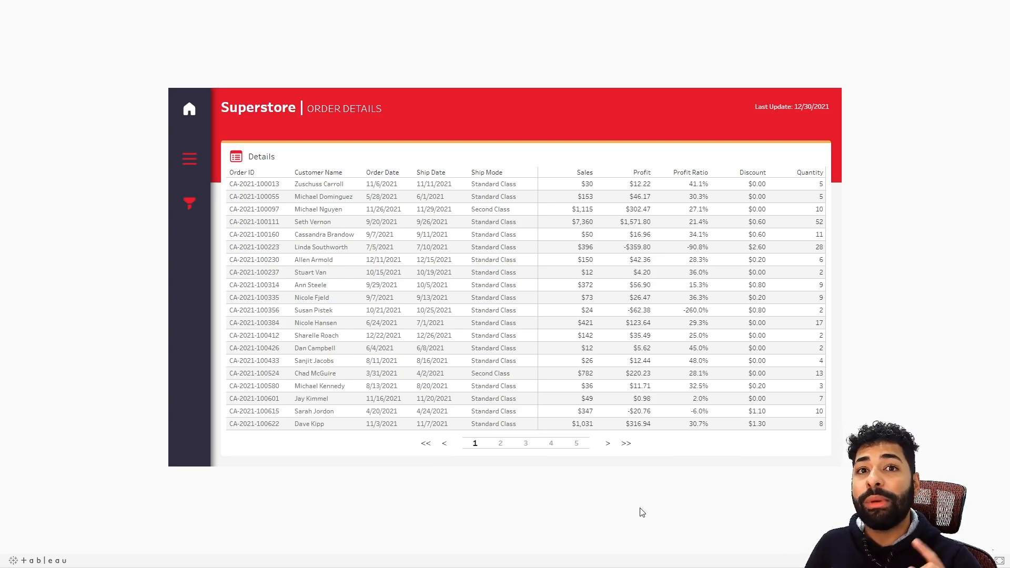
left_click(608, 444)
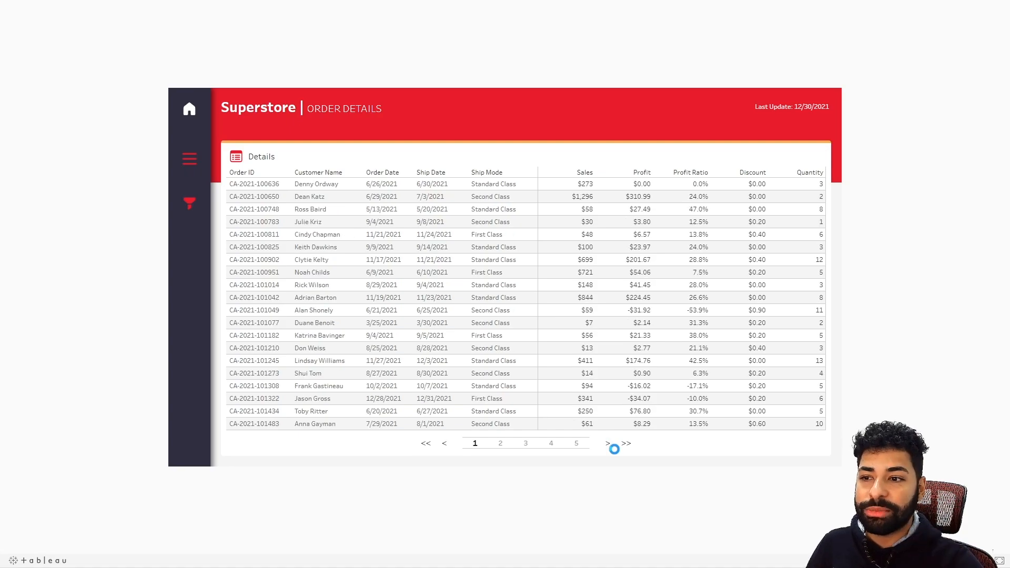
left_click(444, 446)
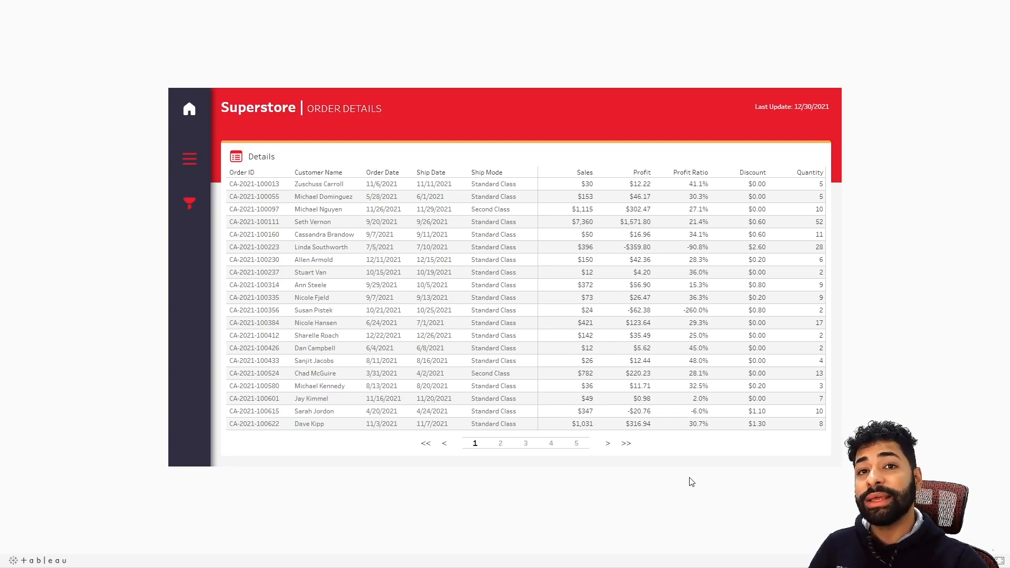
left_click(576, 446)
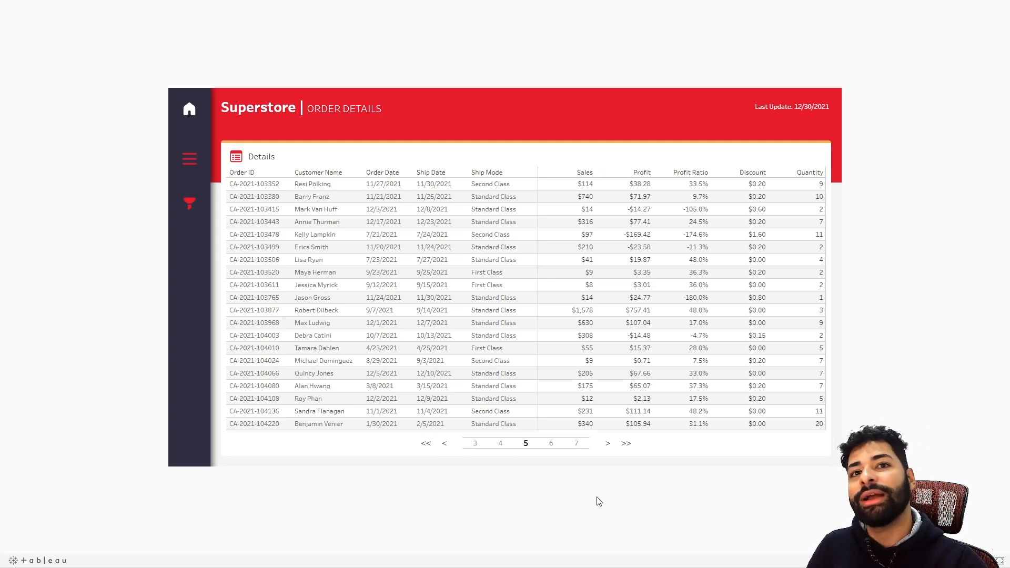
key("Escape")
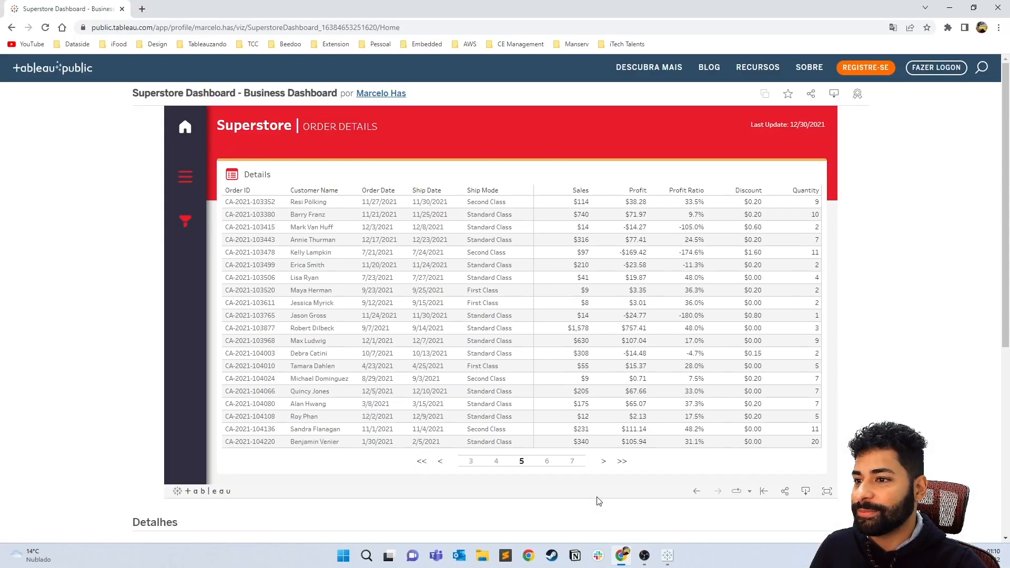
Switch to Tableau Desktop and preview the Paginação dashboard in presentation mode, opening and closing its navigation menu.
left_click(667, 555)
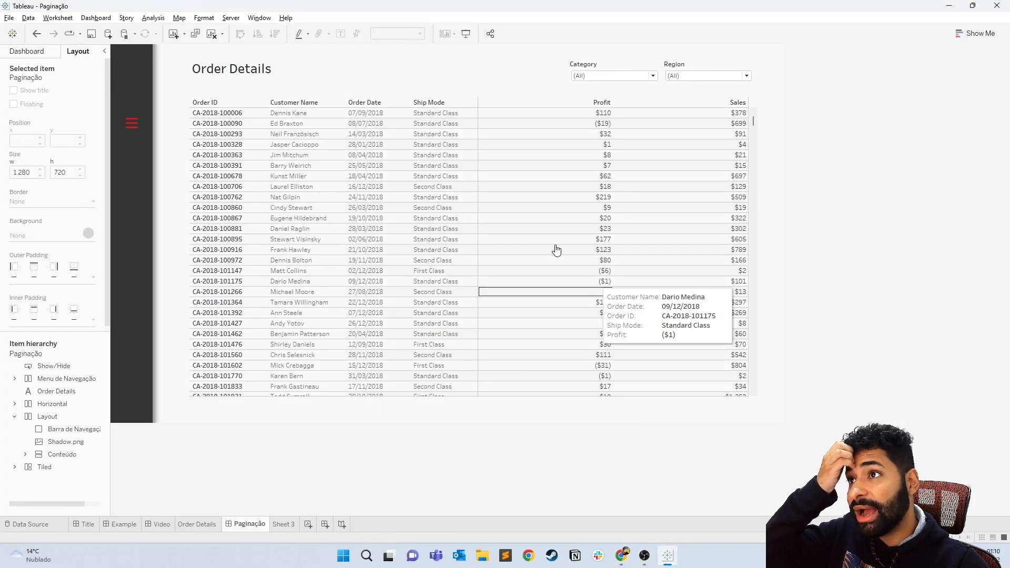
left_click(466, 33)
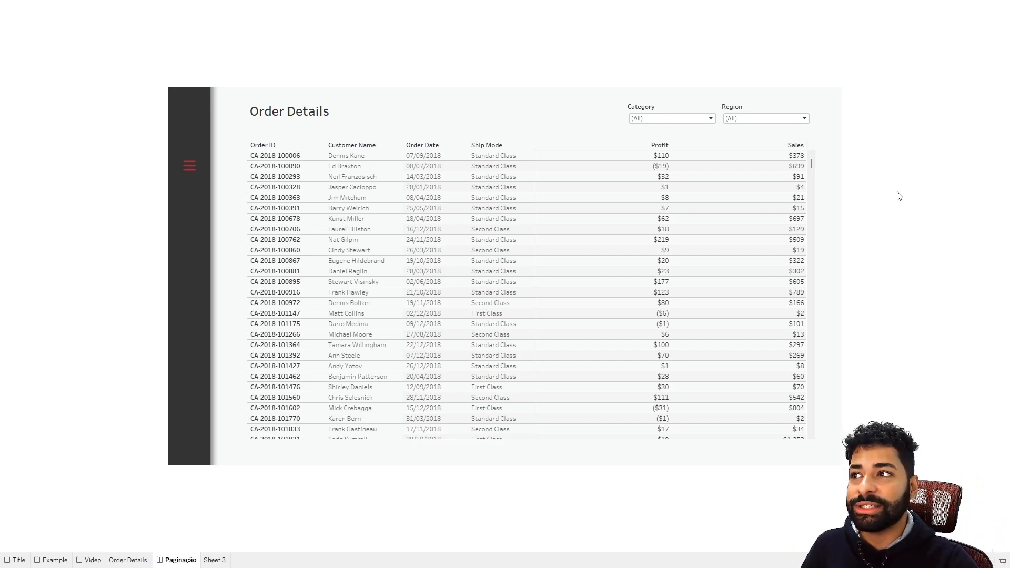
left_click(190, 164)
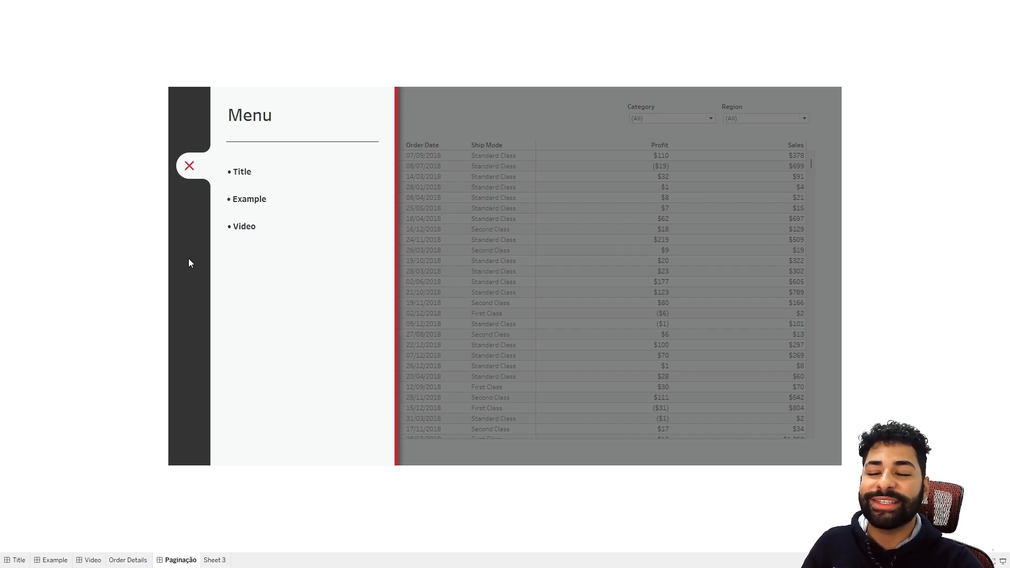
left_click(190, 166)
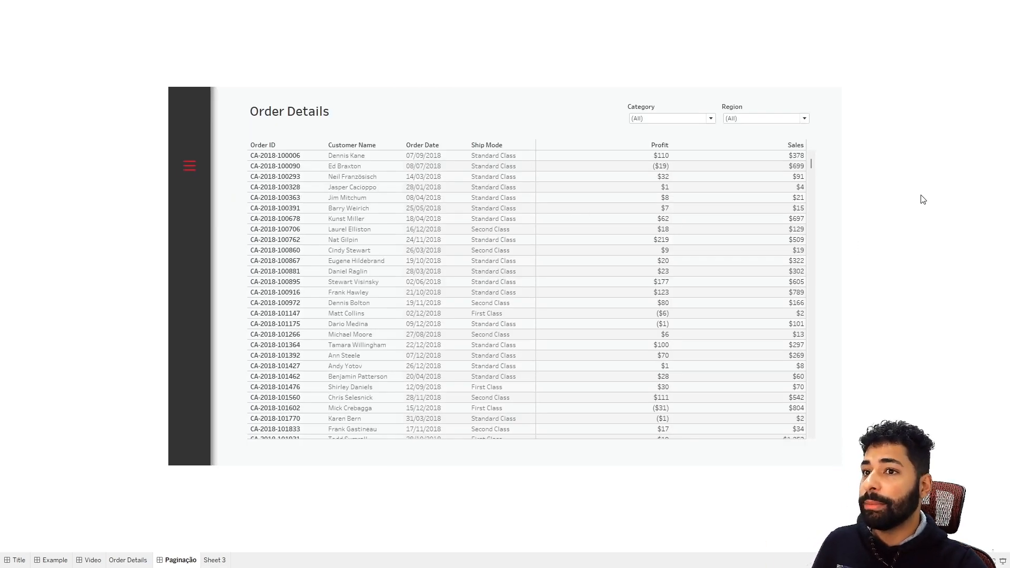
key("Escape")
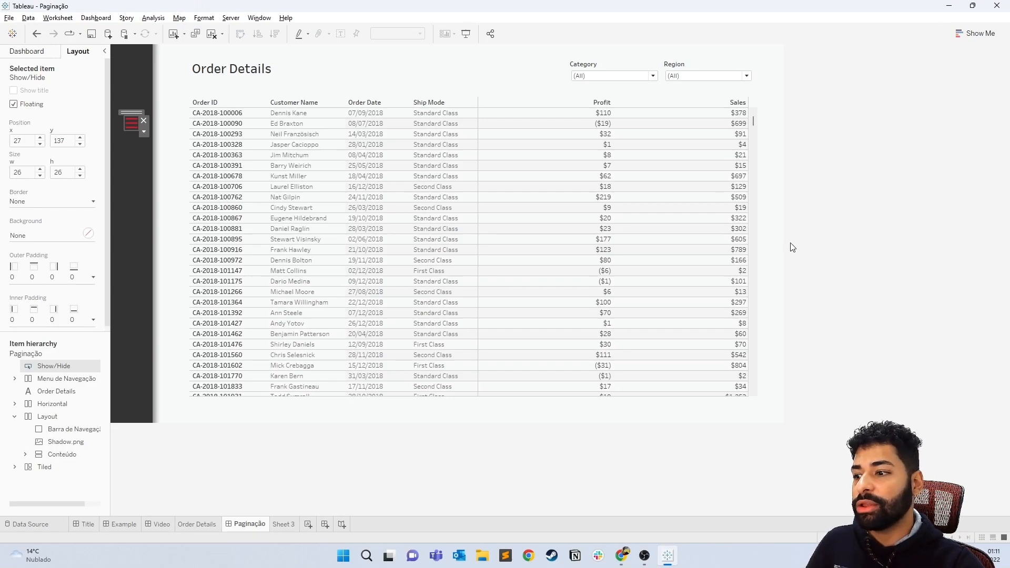
On the Order Details sheet, create an integer parameter named Pag Limite with a current value of 20.
left_click(199, 524)
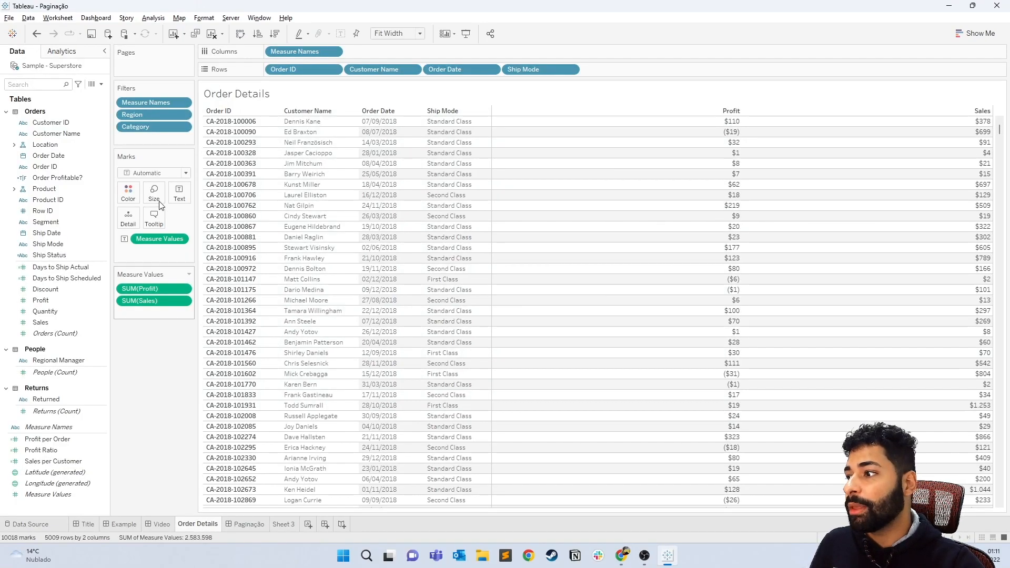
left_click(101, 84)
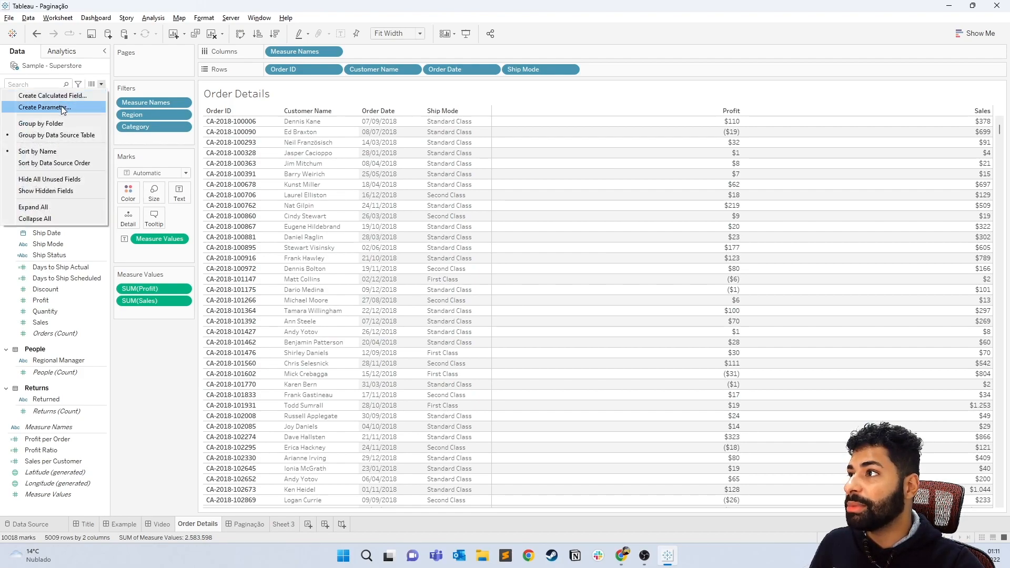
left_click(61, 109)
type("Pag Limite")
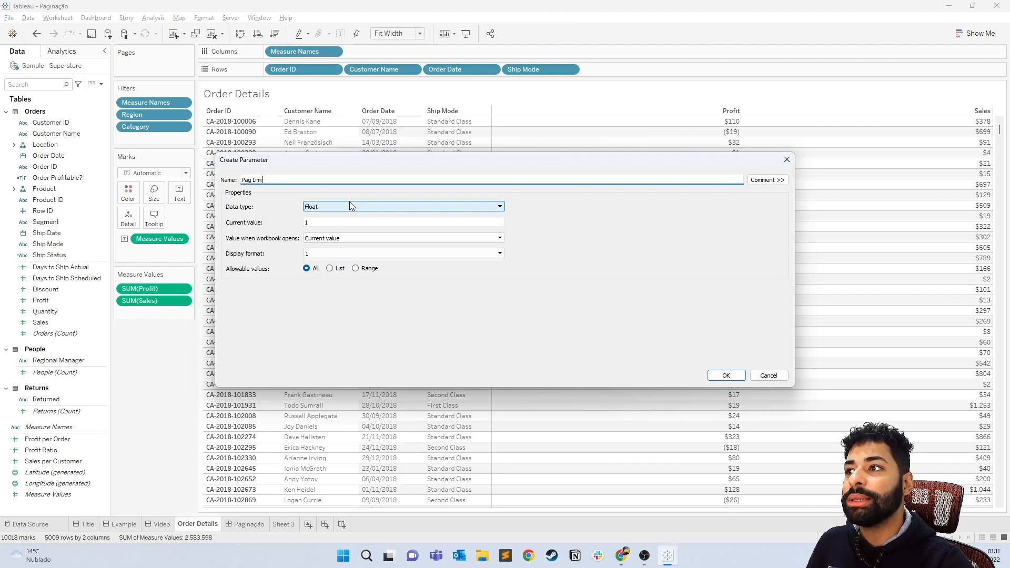
left_click(330, 220)
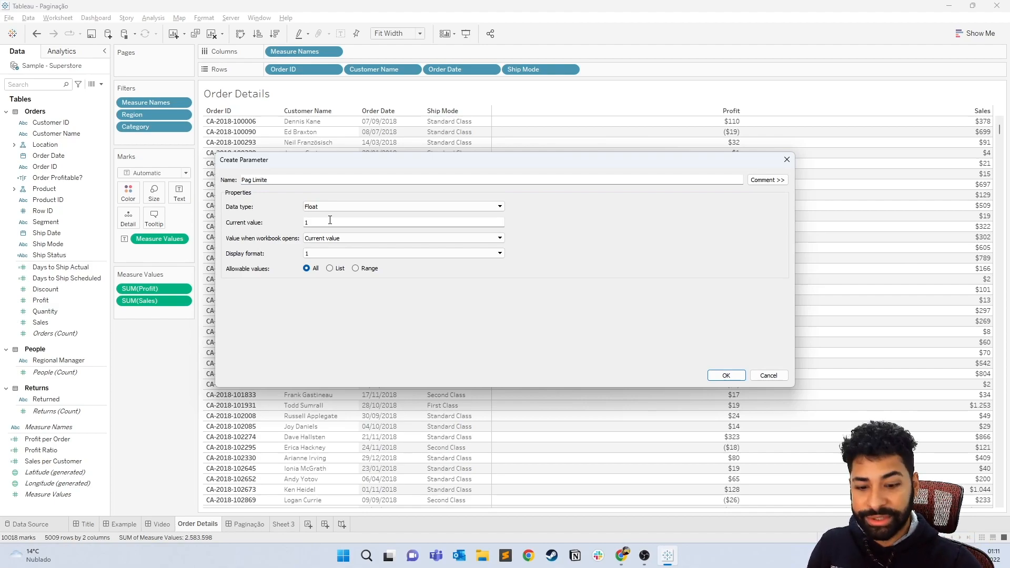
type("20")
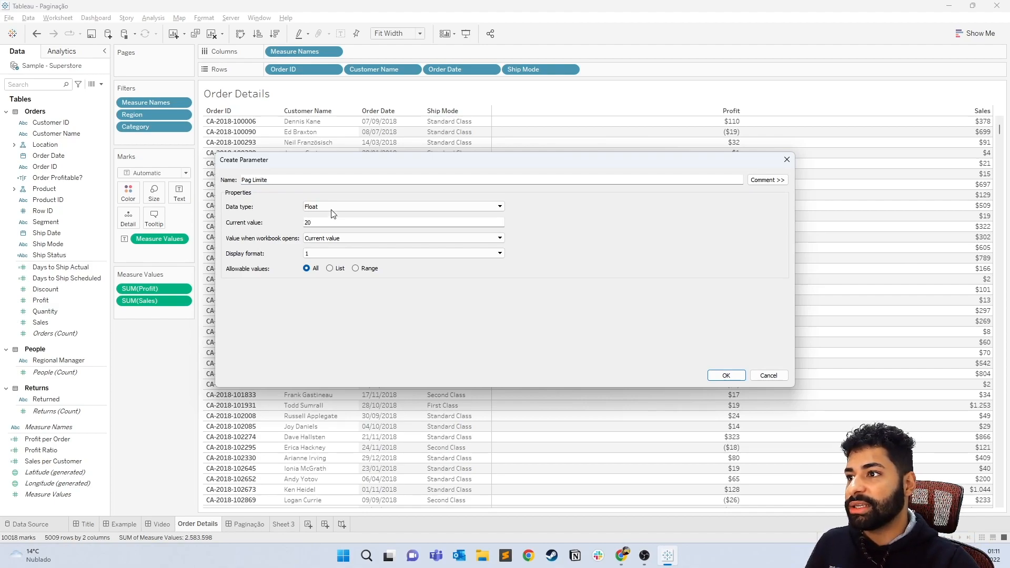
left_click(331, 209)
left_click(319, 222)
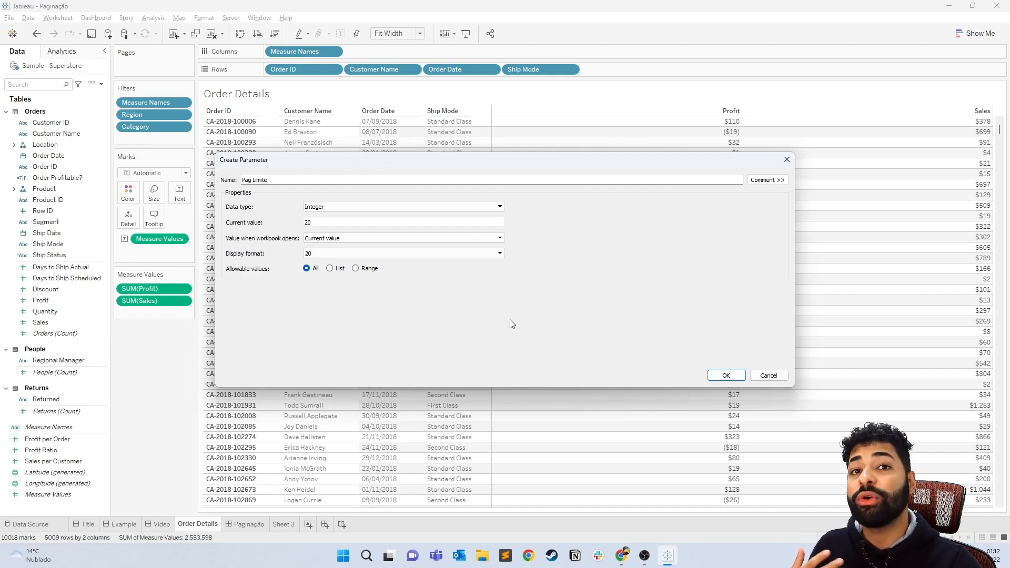
left_click(726, 376)
Create an integer parameter named Pag Atual with a current value of 1.
left_click(102, 84)
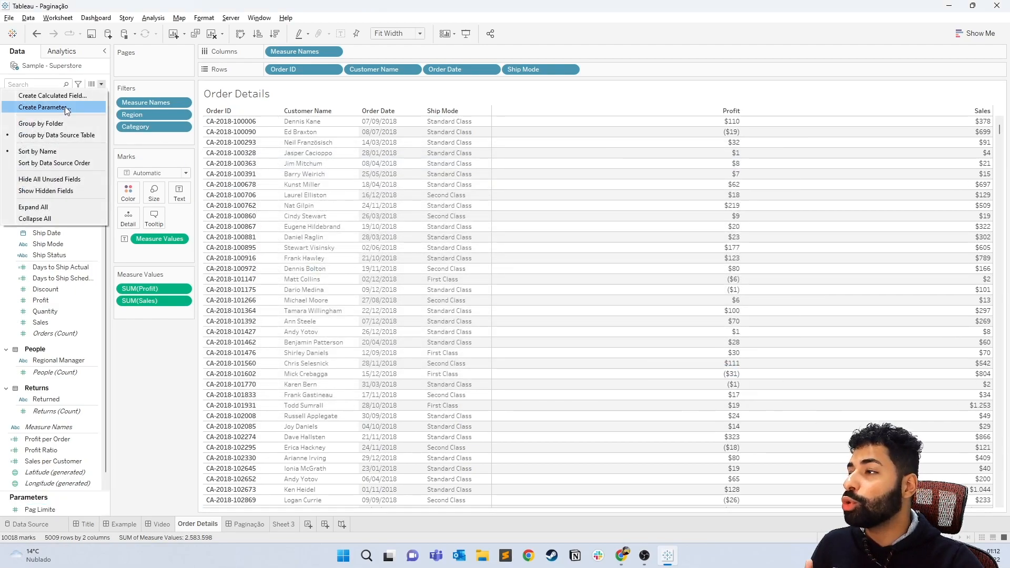
left_click(45, 107)
type("Pag Atual")
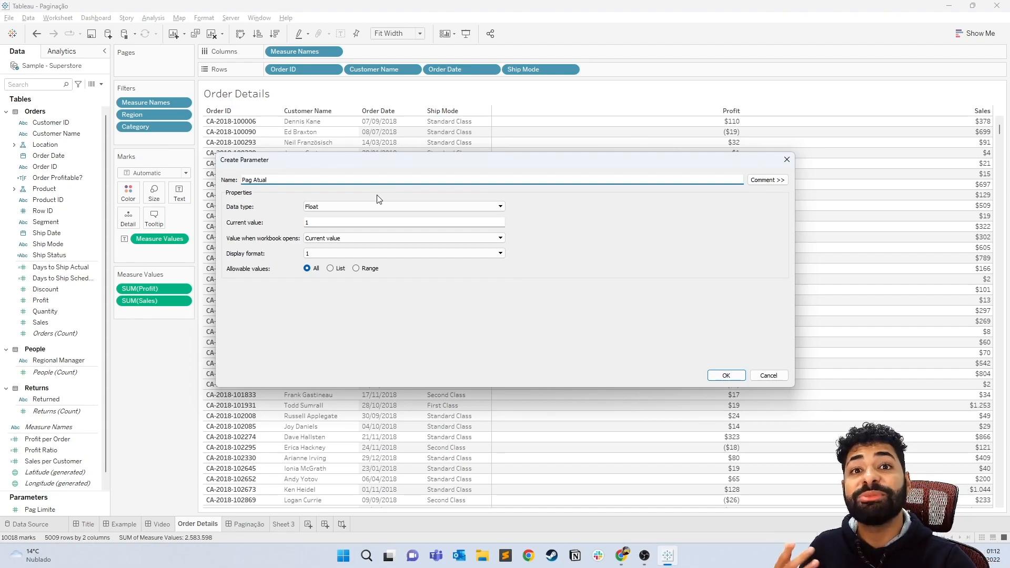
left_click(364, 207)
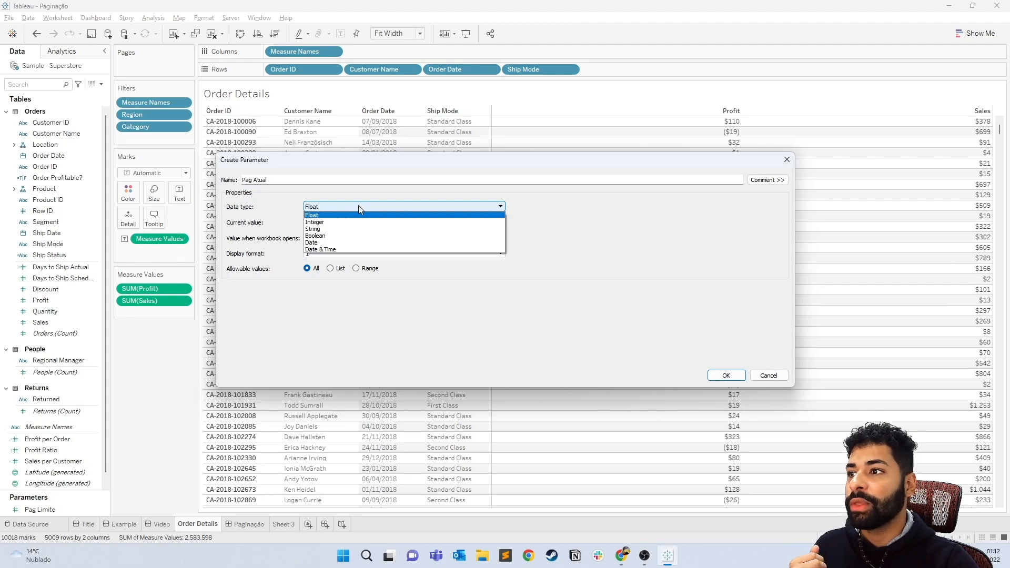
left_click(337, 227)
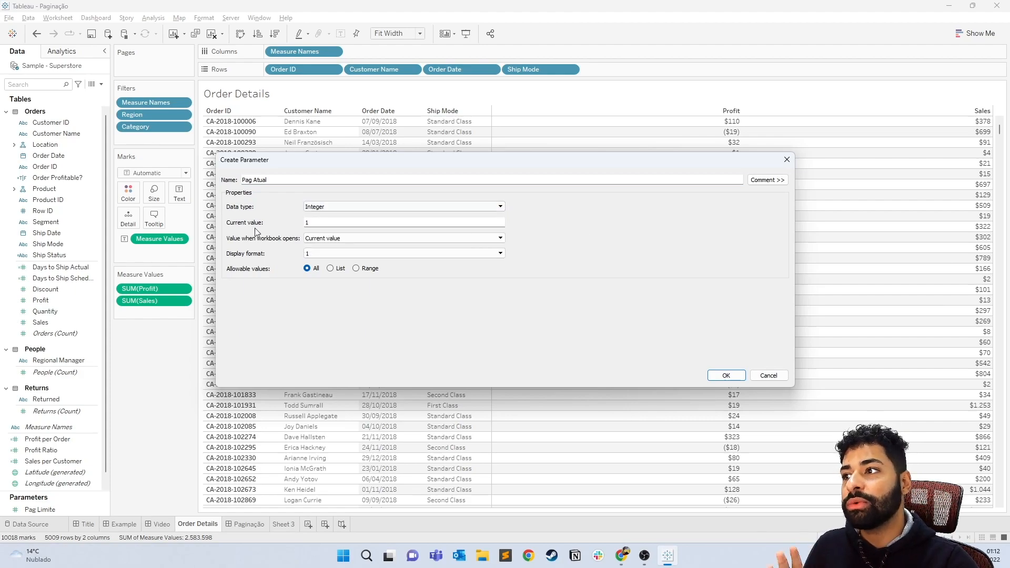
left_click(726, 375)
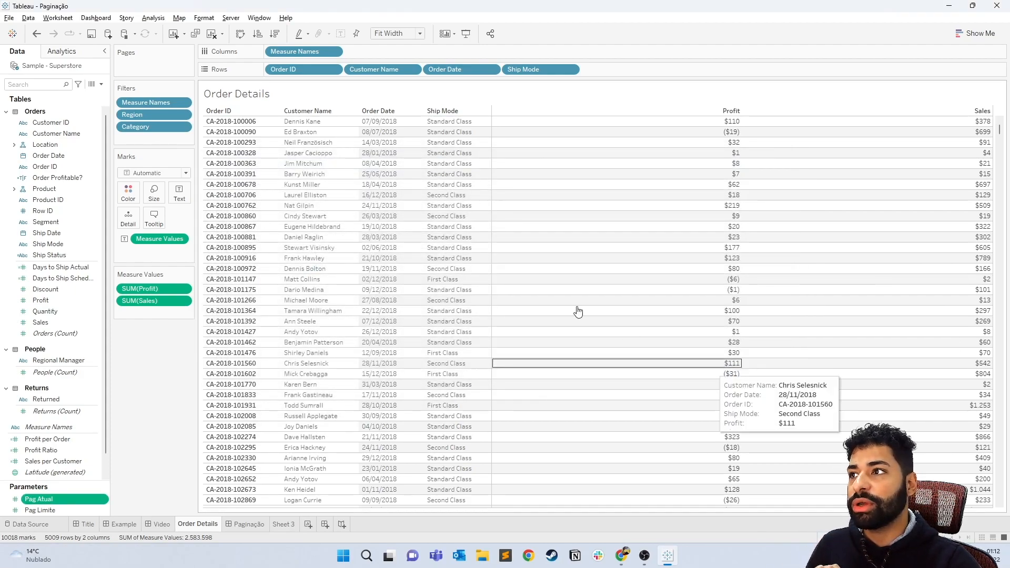
Create a calculated field named Index with the formula INDEX().
left_click(101, 84)
left_click(83, 94)
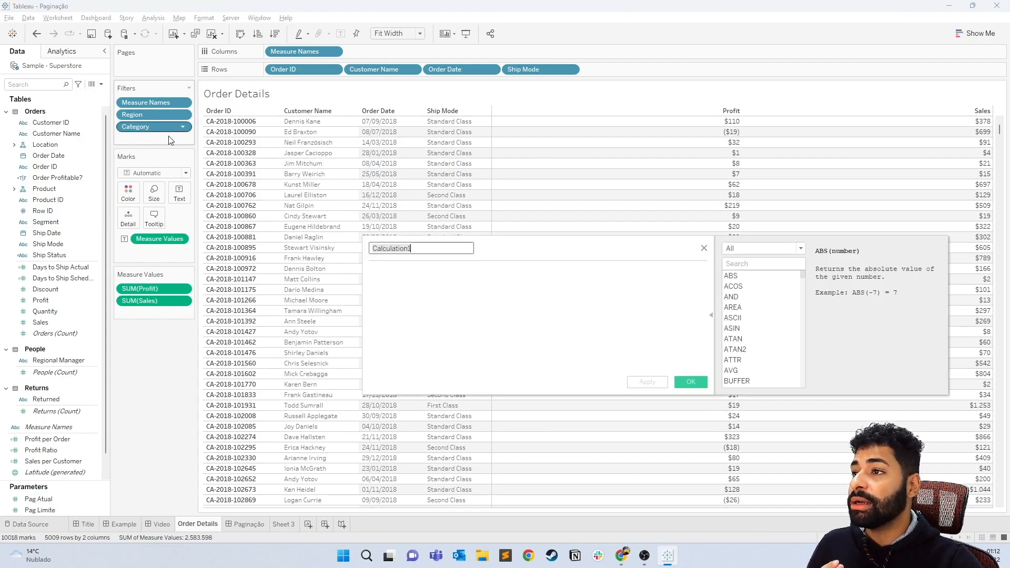
type("Index")
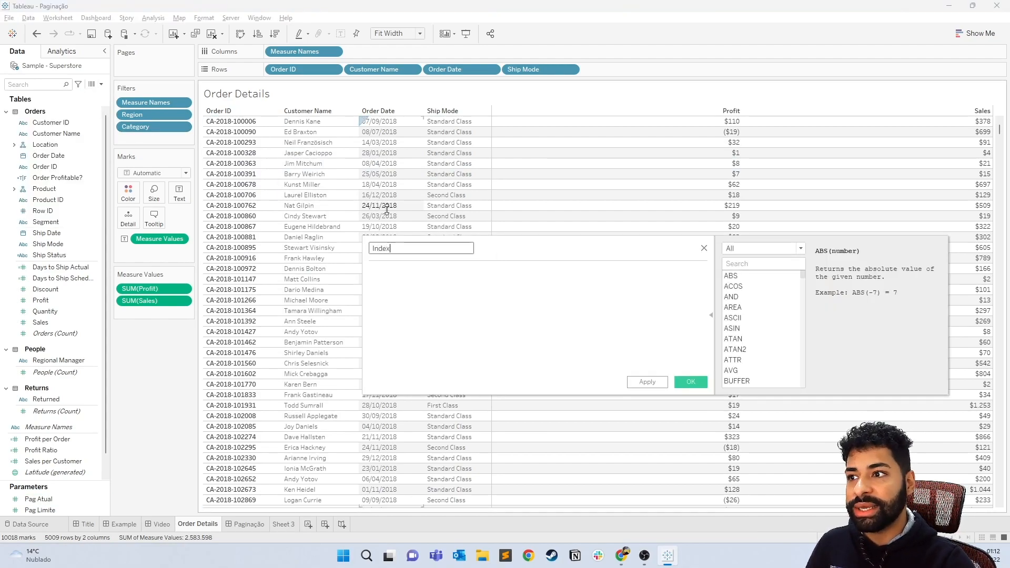
key("Tab")
type("index")
key("Return")
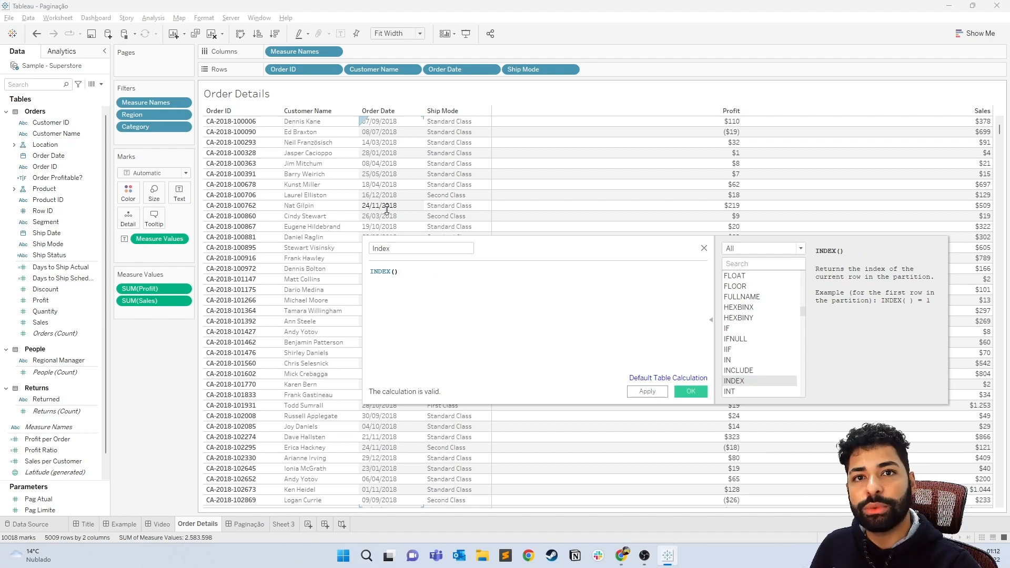
left_click(690, 391)
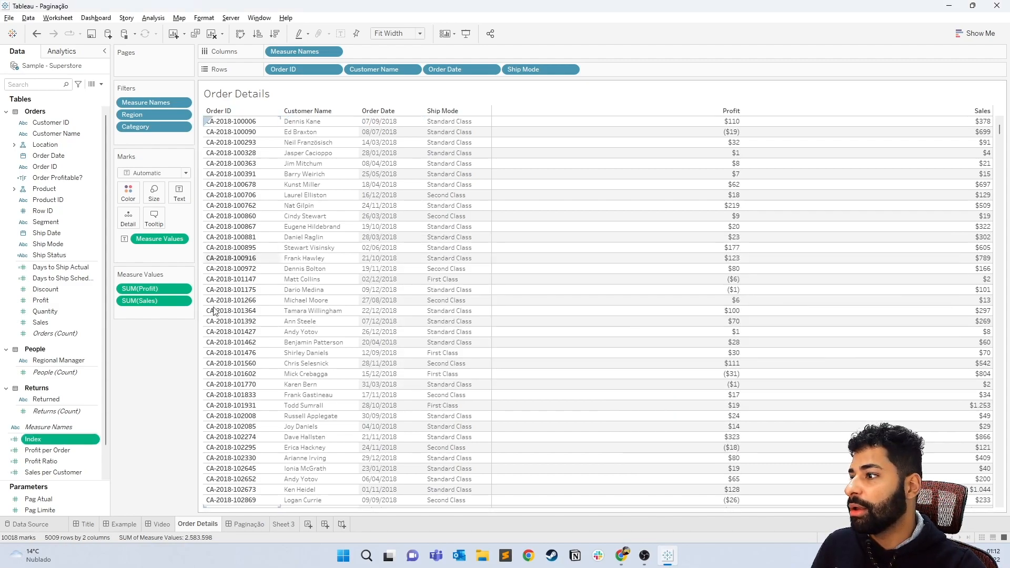
Convert the Index field to discrete and place it on Rows before Order ID.
right_click(41, 440)
left_click(103, 343)
left_click_drag(35, 439, 270, 68)
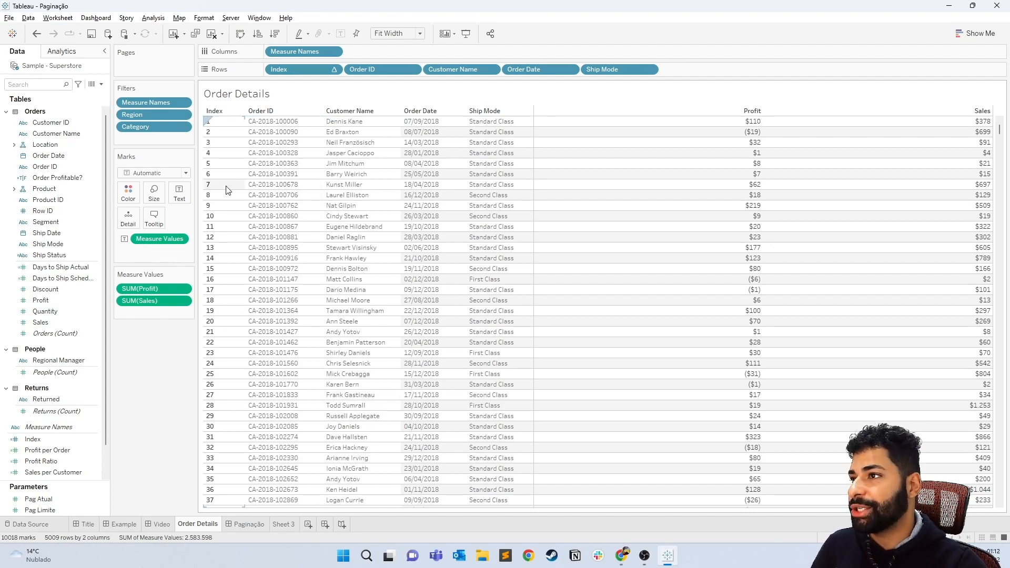
Start a calculated field named Paginas and set the sheet's fit to Standard.
left_click(101, 85)
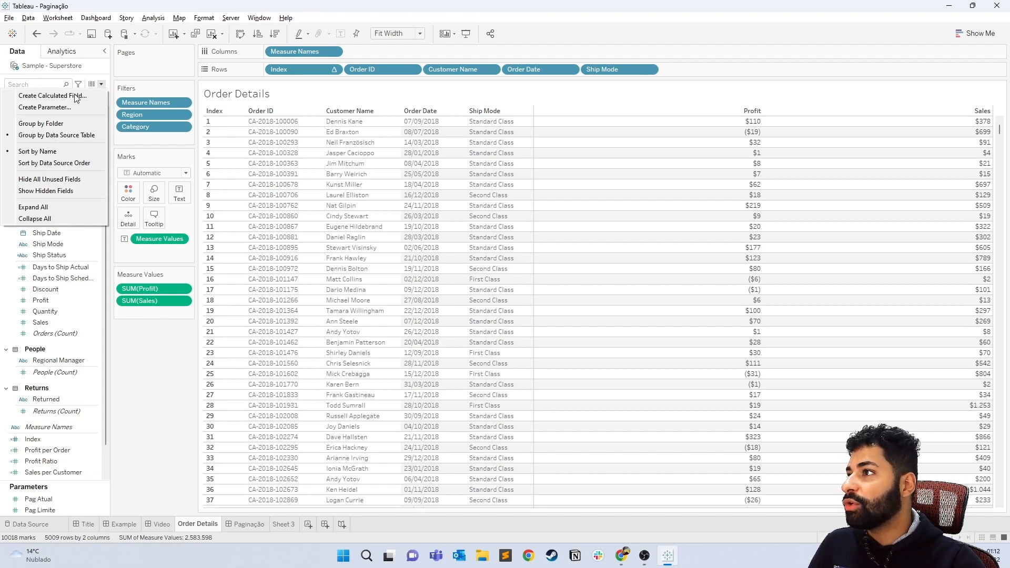
left_click(48, 95)
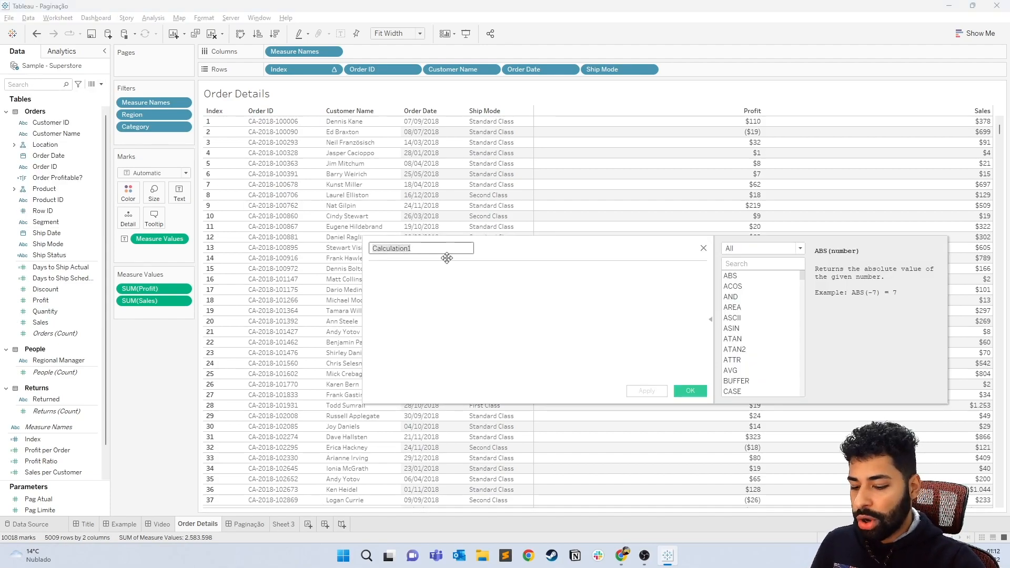
type("Paginas")
key("Tab")
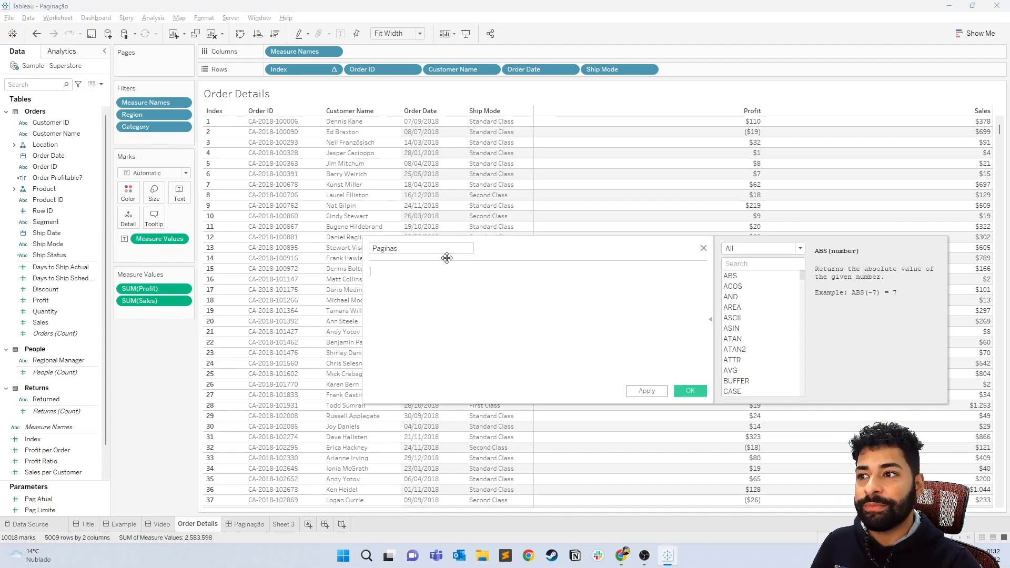
left_click(400, 33)
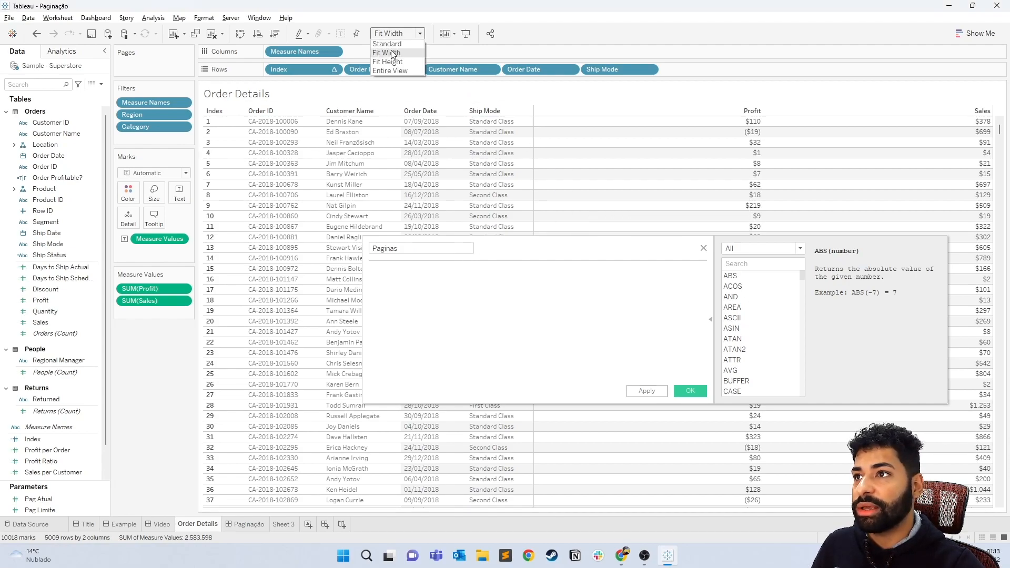
left_click(395, 45)
Enter the formula [Index] / [Pag Limite] for the Paginas calculated field and apply it.
left_click(443, 290)
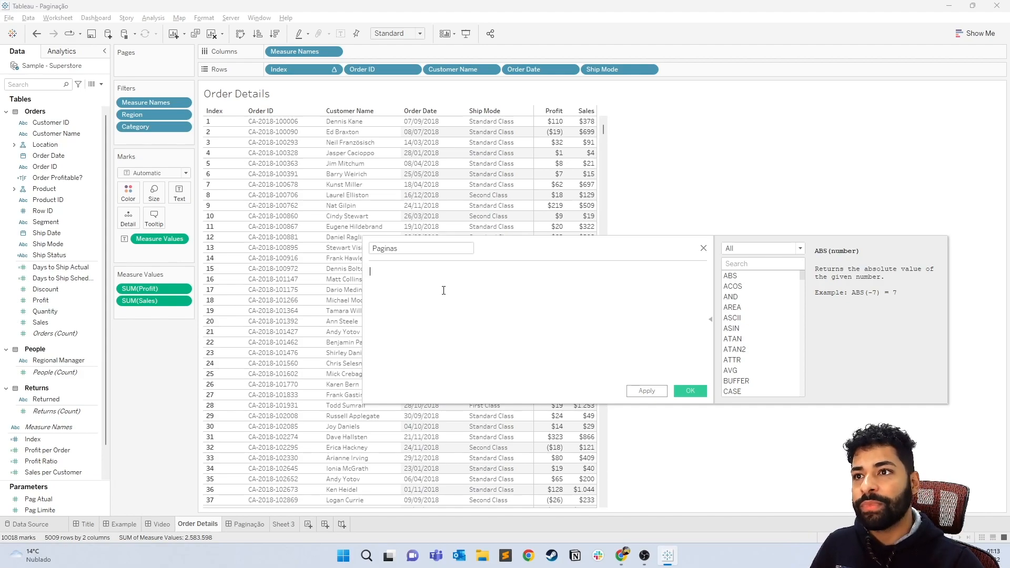
type("[Index]")
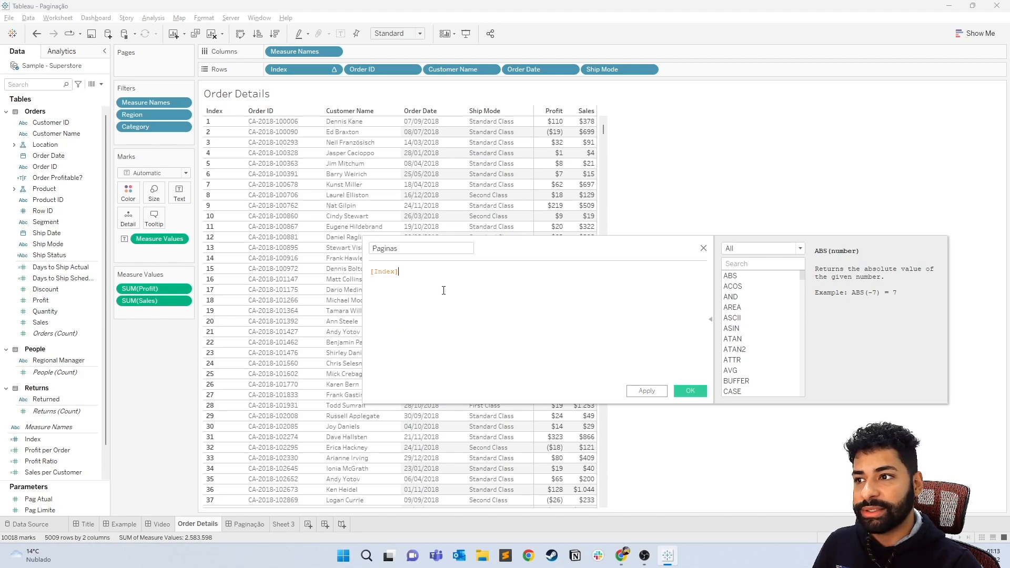
type(" /")
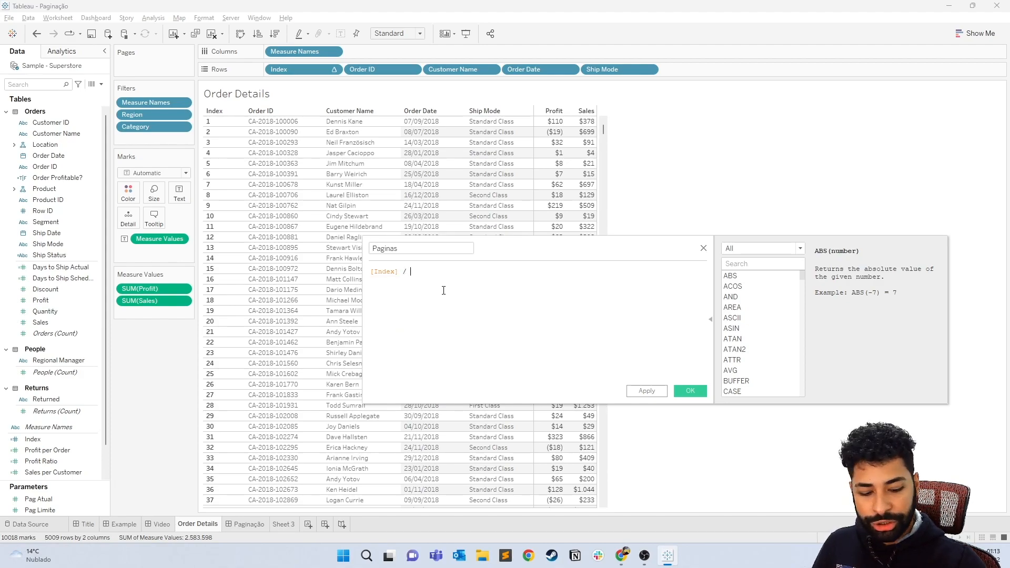
type(" P")
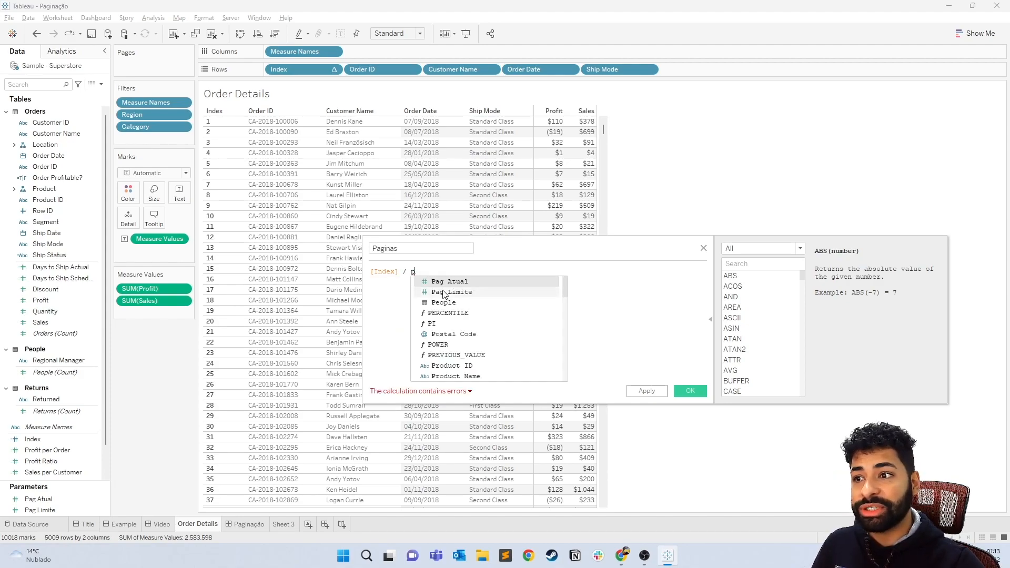
double_click(444, 292)
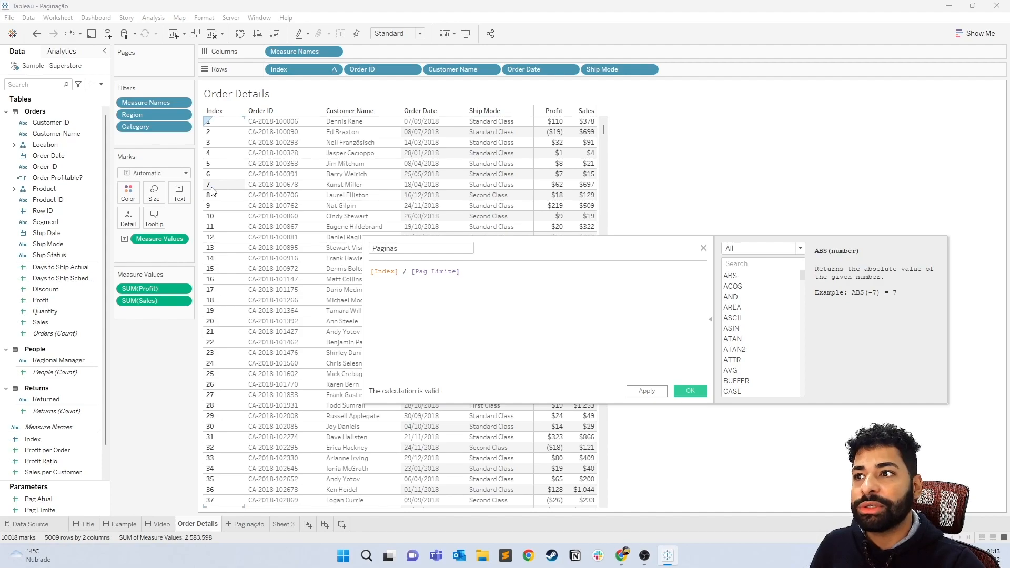
left_click(646, 390)
Add Paginas to the table's Measure Values and format it as Number (Custom) with 2 decimal places.
left_click_drag(51, 445, 146, 310)
left_click_drag(607, 243, 584, 246)
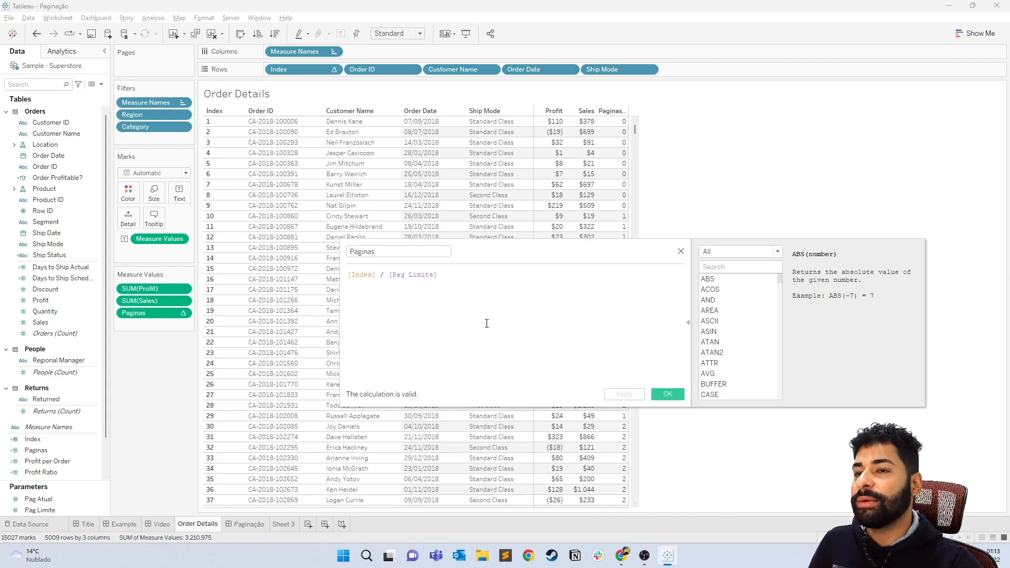
right_click(149, 314)
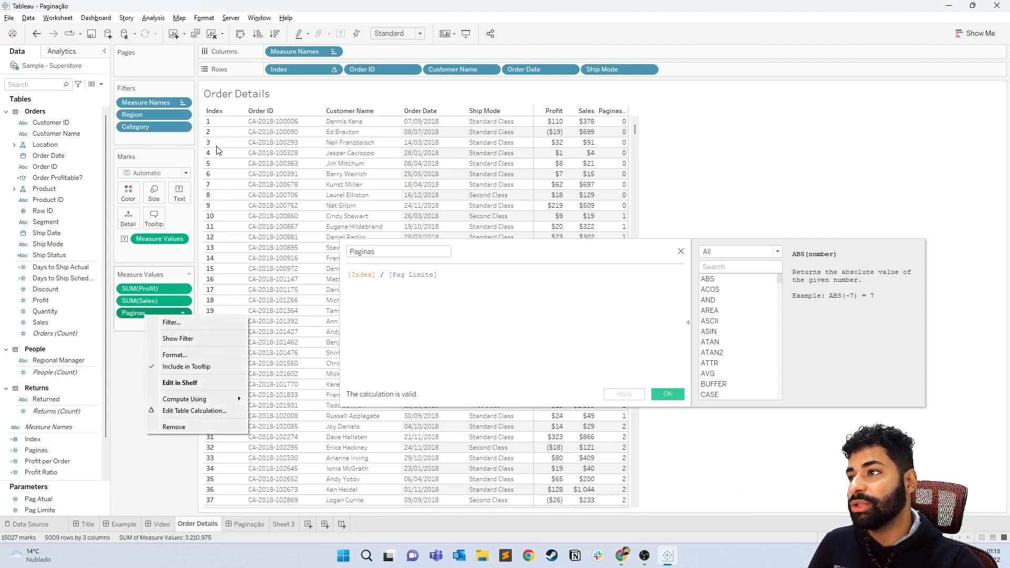
left_click(183, 355)
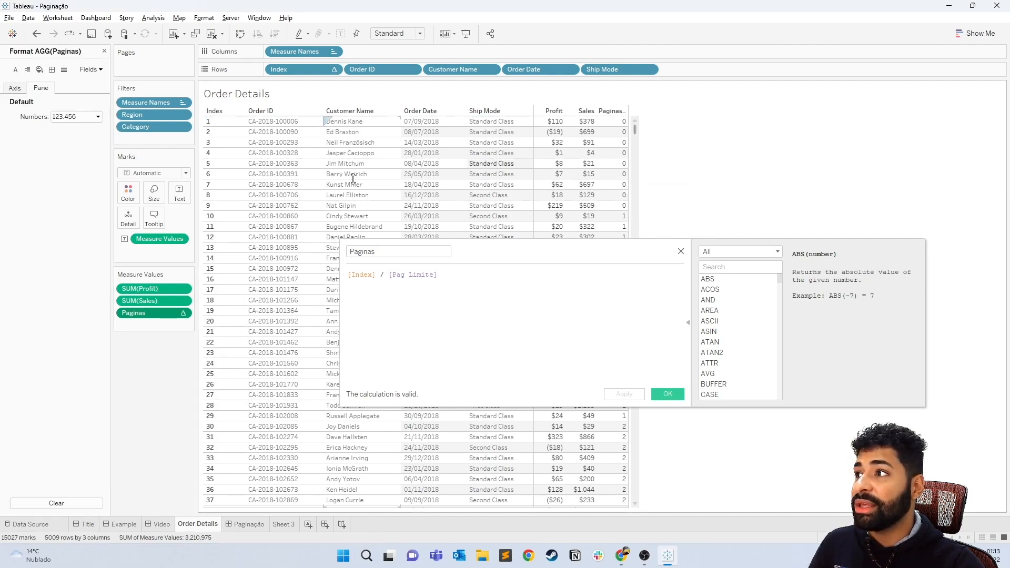
left_click(79, 118)
left_click(79, 149)
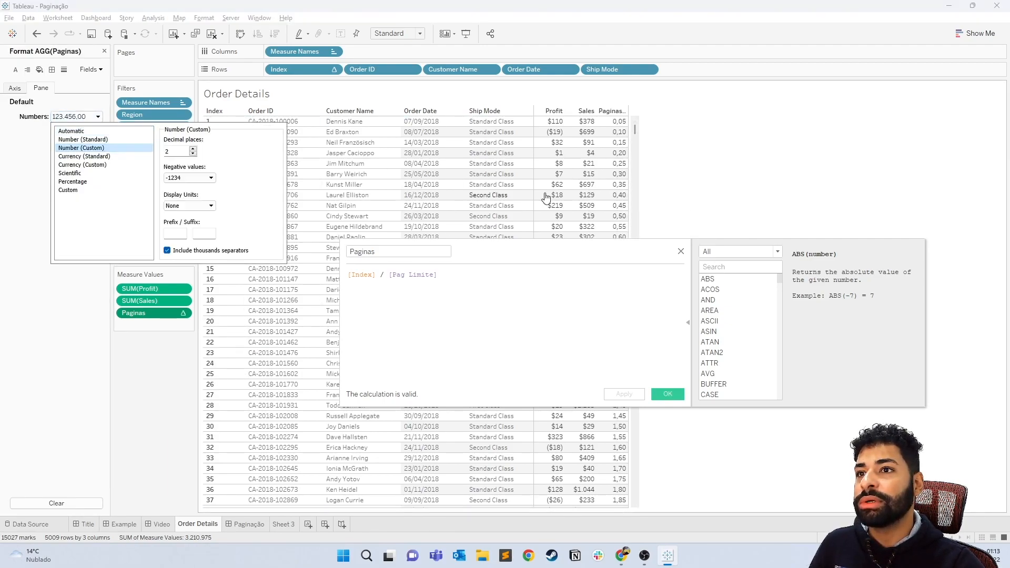
left_click(670, 165)
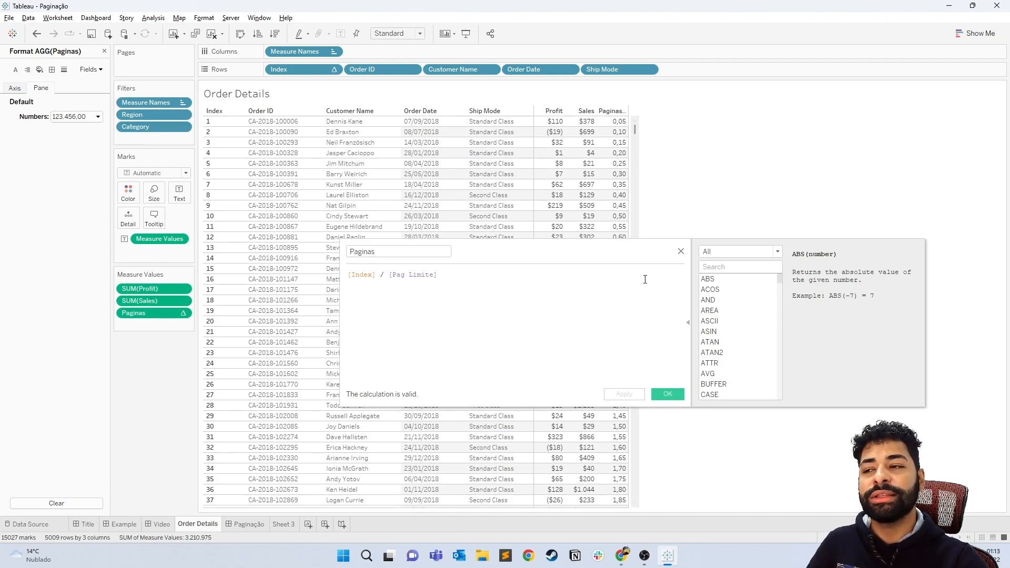
Enclose the [Index] / [Pag Limite] division in parentheses in the Paginas formula.
left_click(349, 274)
type("(")
left_click(498, 296)
type(")")
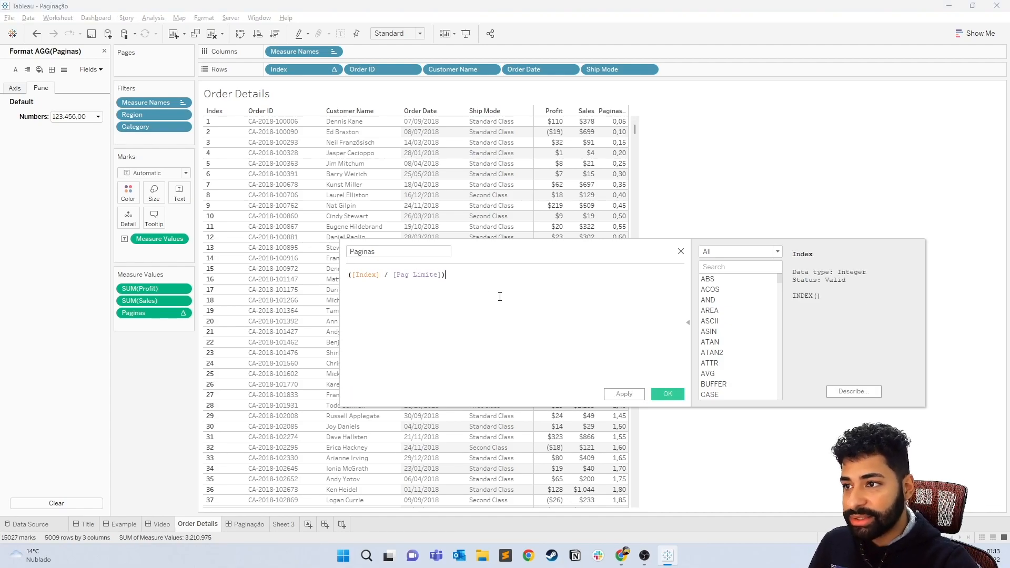
Look up the CEILING function and try to wrap the Paginas division in it, checking the formula's error details.
left_click(729, 268)
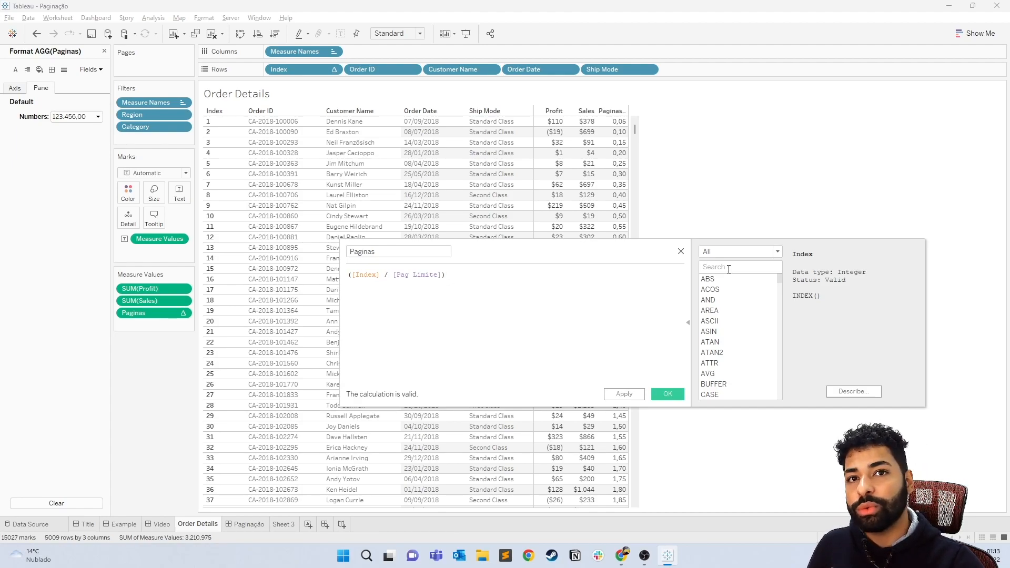
type("cei")
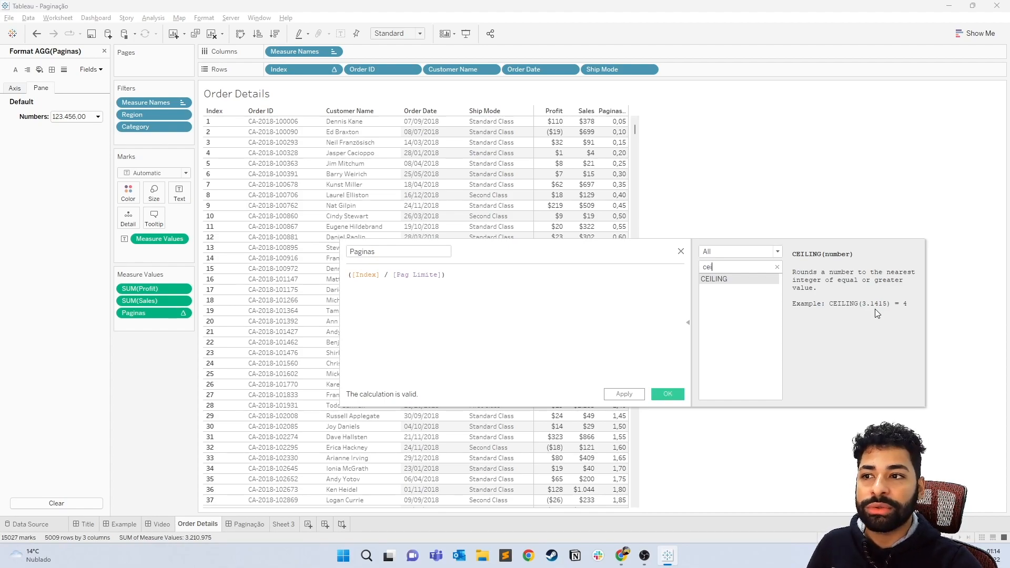
left_click(350, 276)
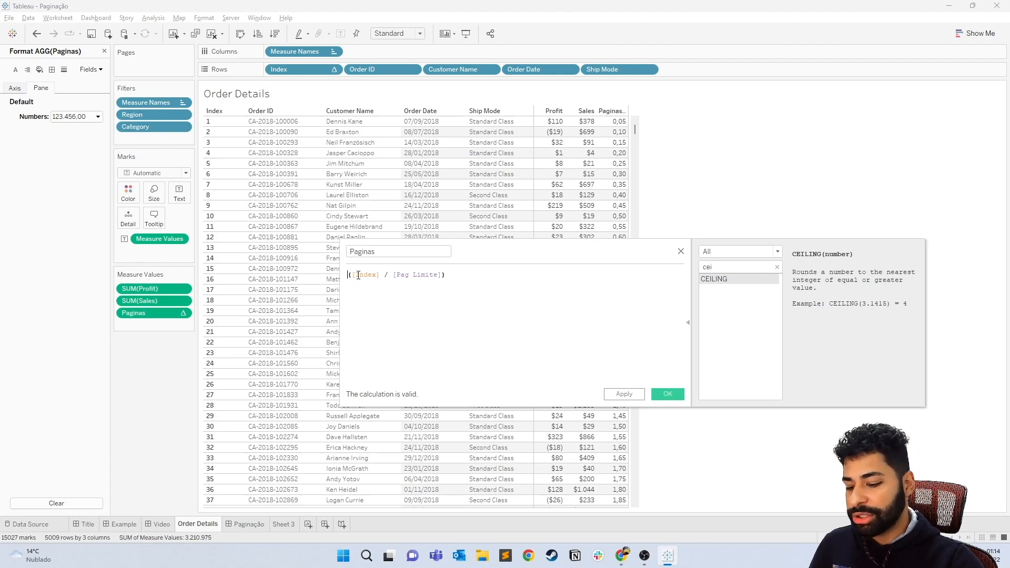
type("cei")
key("Return")
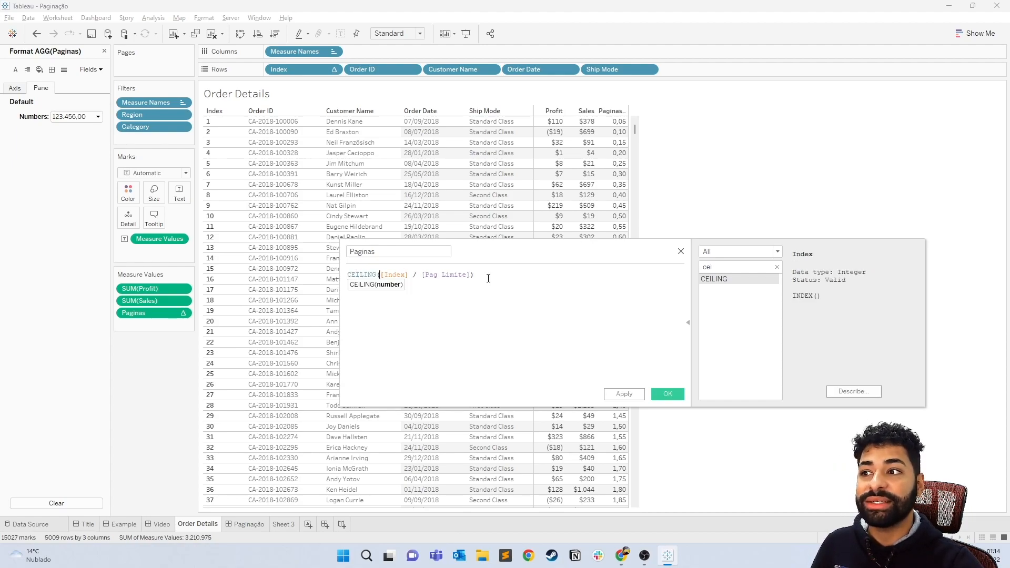
left_click(492, 336)
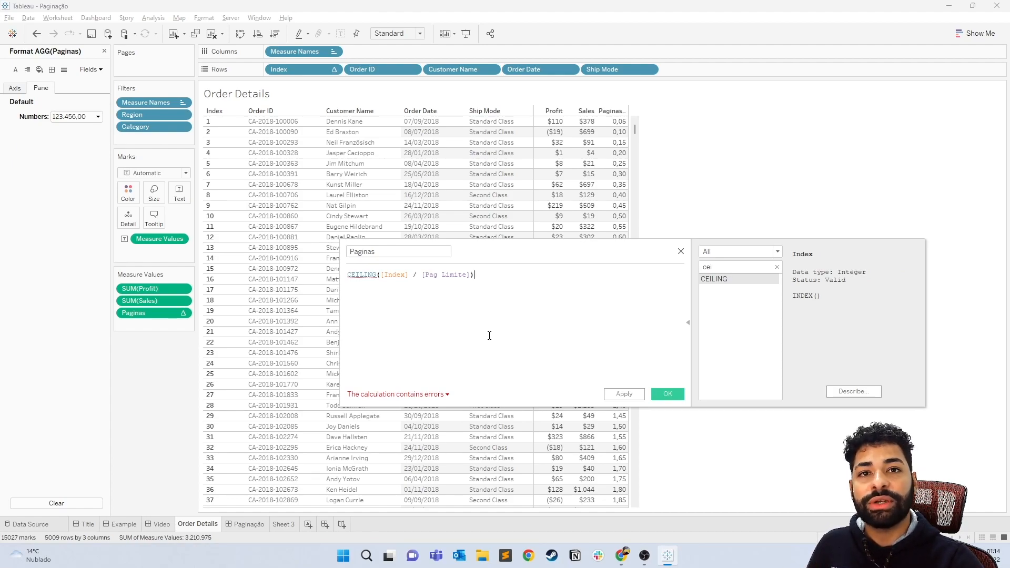
left_click(390, 395)
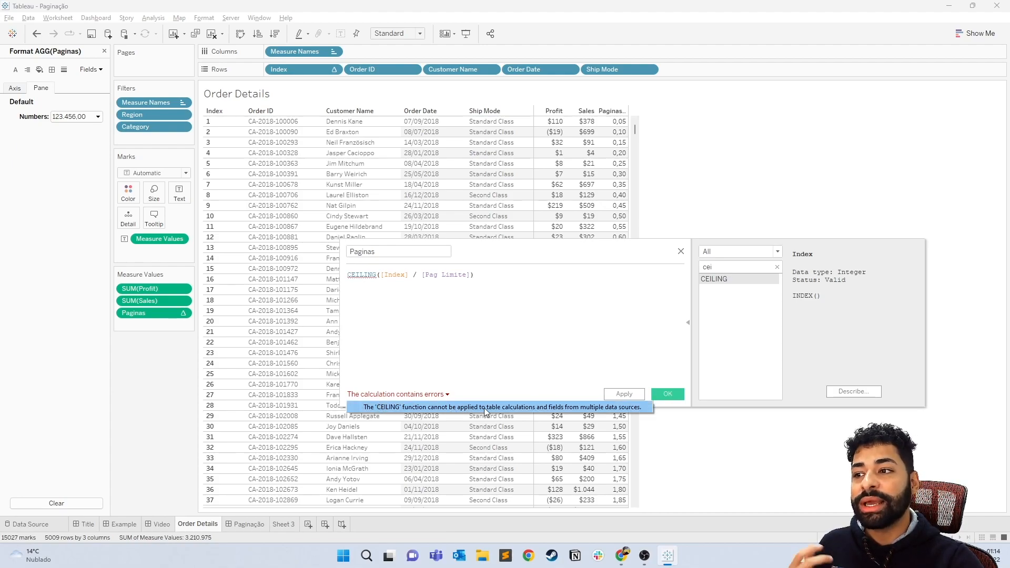
Replace the CEILING function with INT in the Paginas formula and apply the change.
double_click(366, 274)
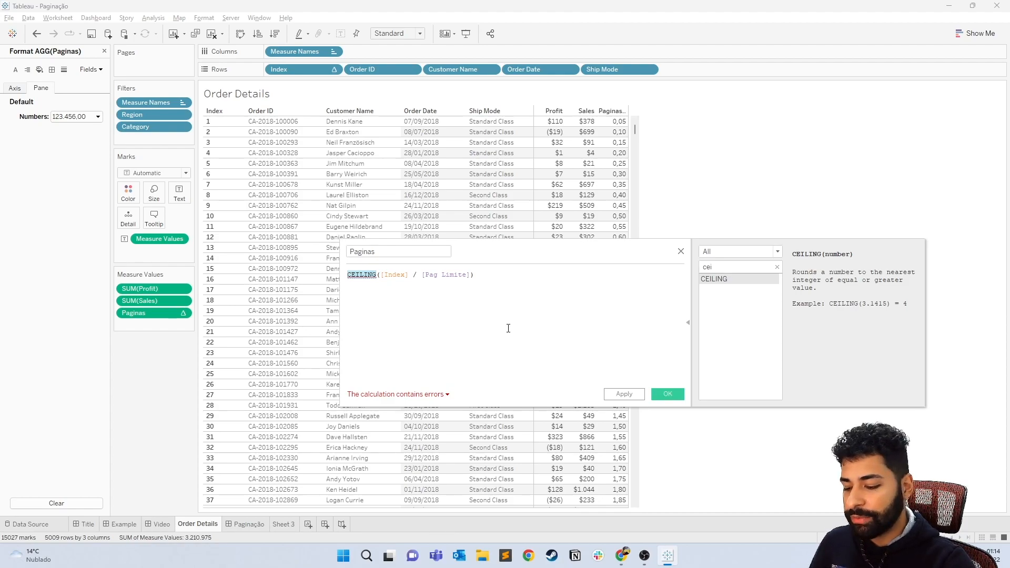
type("INT")
left_click(537, 332)
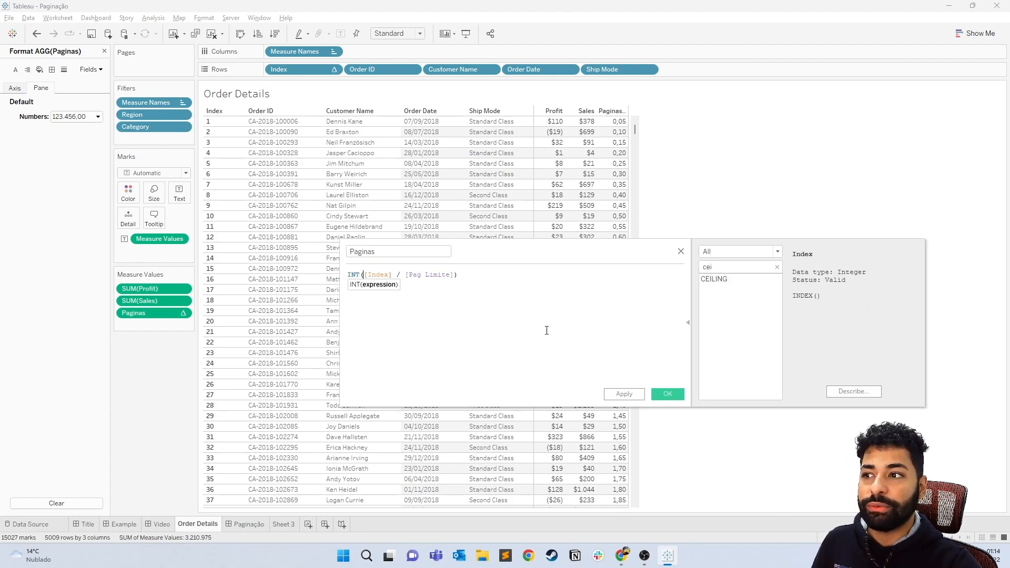
left_click(626, 395)
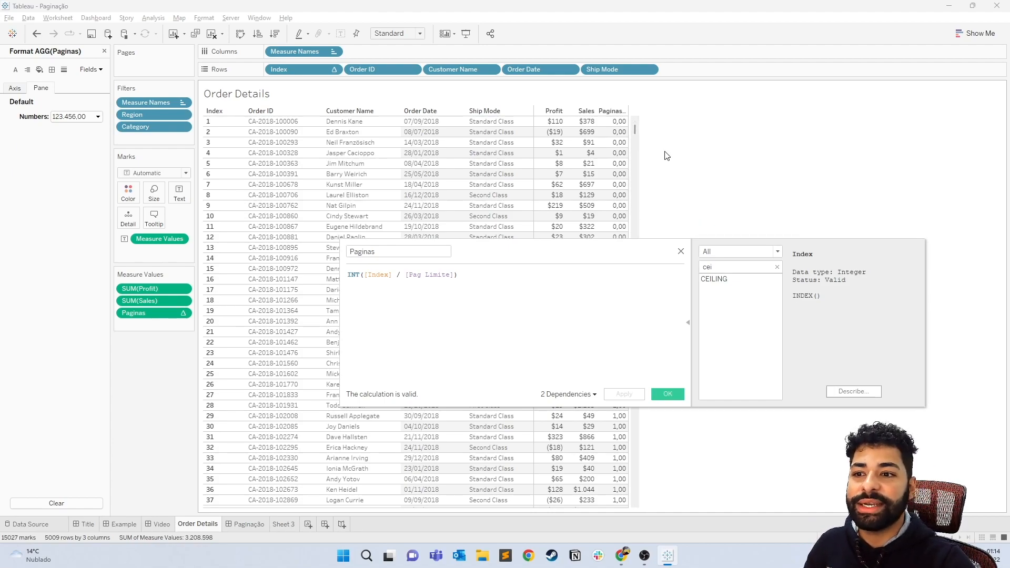
Append + 1 to the INT expression in the Paginas formula, apply it, and move the editor to uncover the table's first rows.
left_click_drag(577, 255, 546, 235)
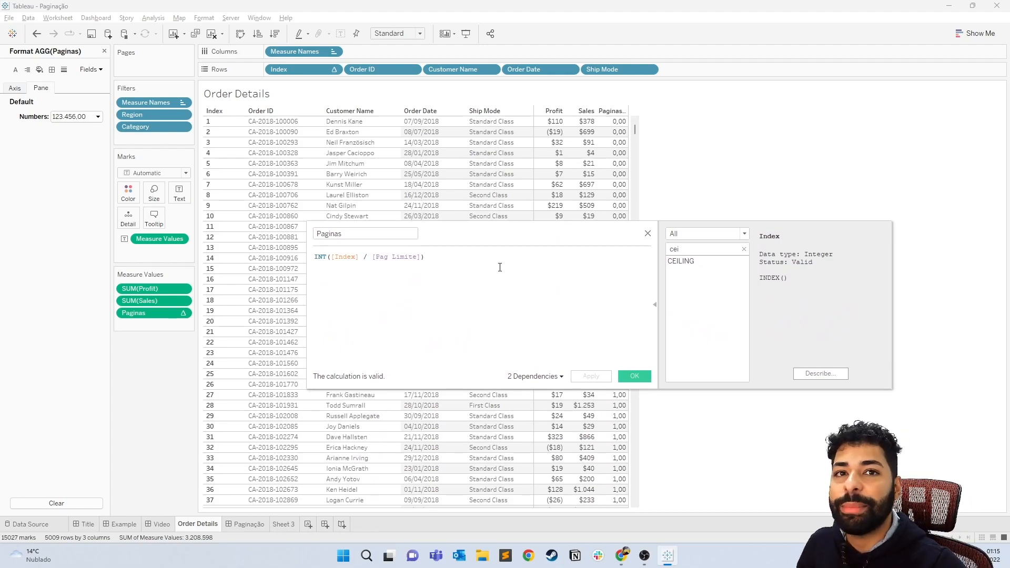
type("+ 1")
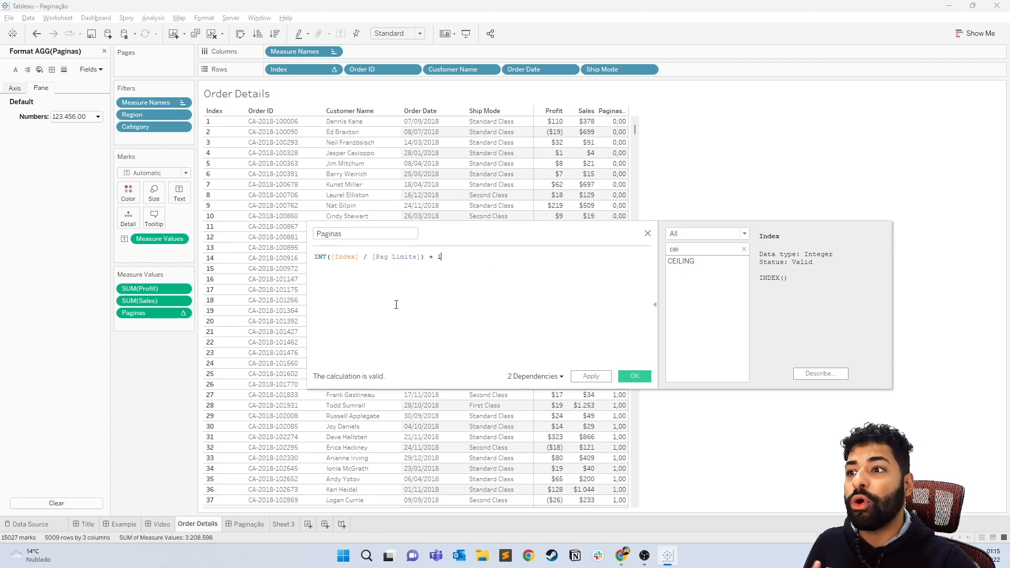
left_click(583, 379)
left_click_drag(538, 232, 458, 357)
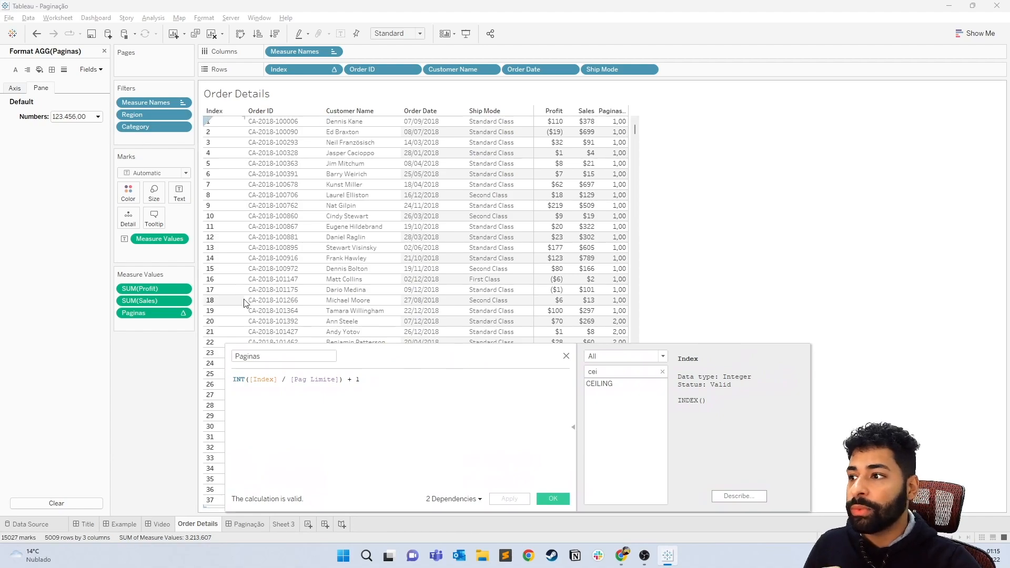
Inspect the row with Index 20, and change the Paginas formula to INT(([Index] - 1) / [Pag Limite]) + 1 and apply it.
left_click(216, 321)
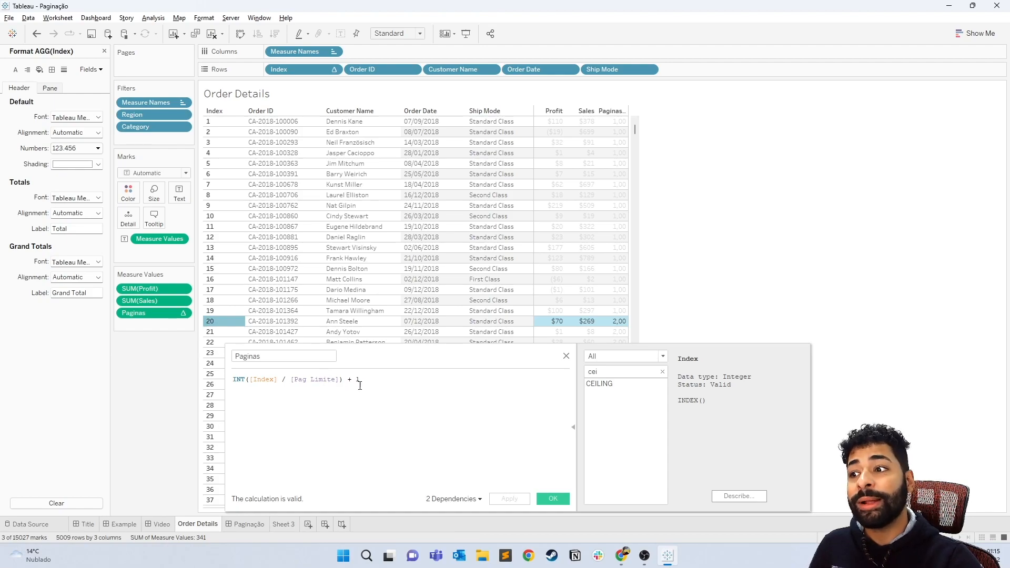
left_click_drag(360, 379, 346, 379)
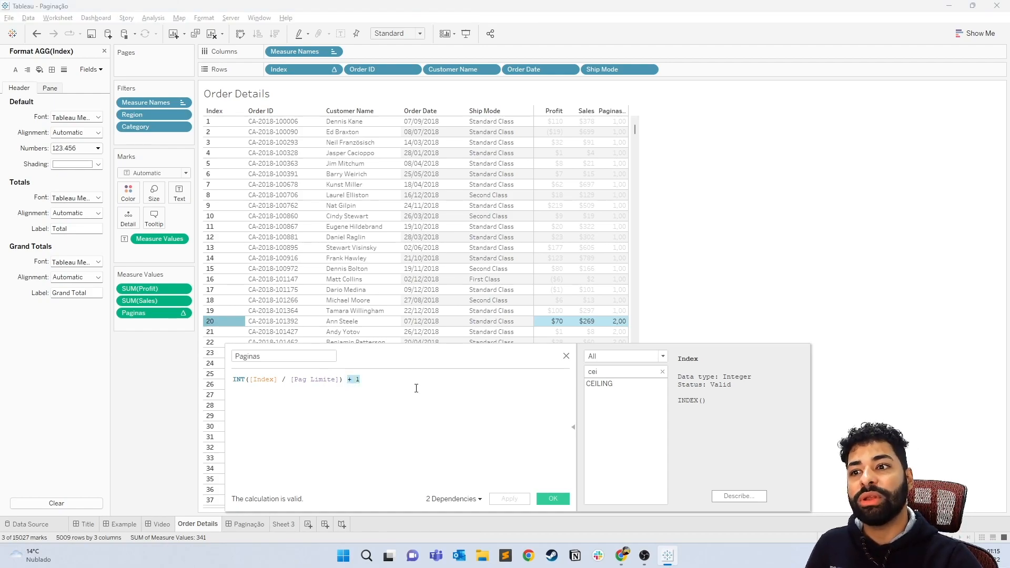
left_click(390, 396)
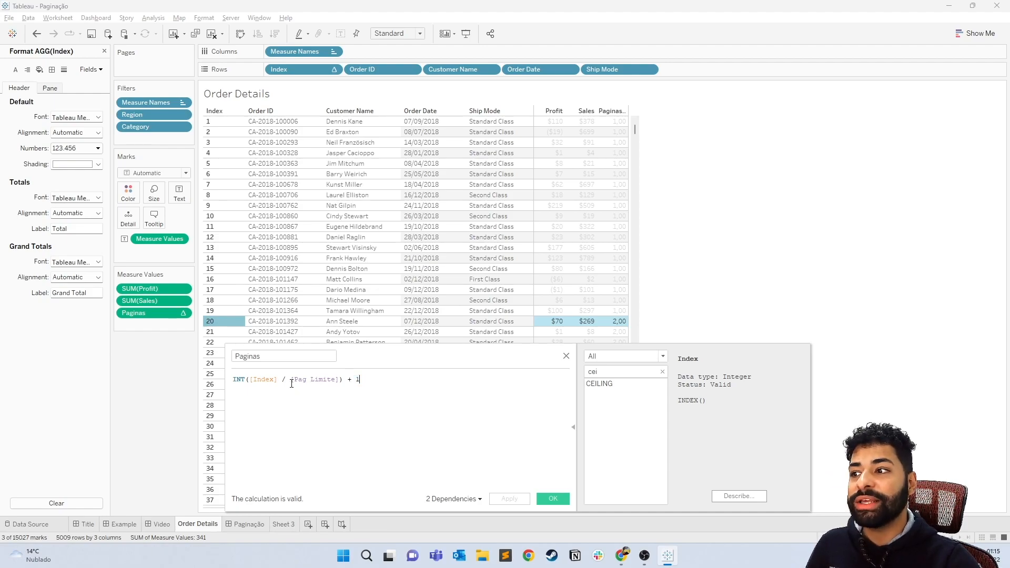
left_click(250, 379)
type("(")
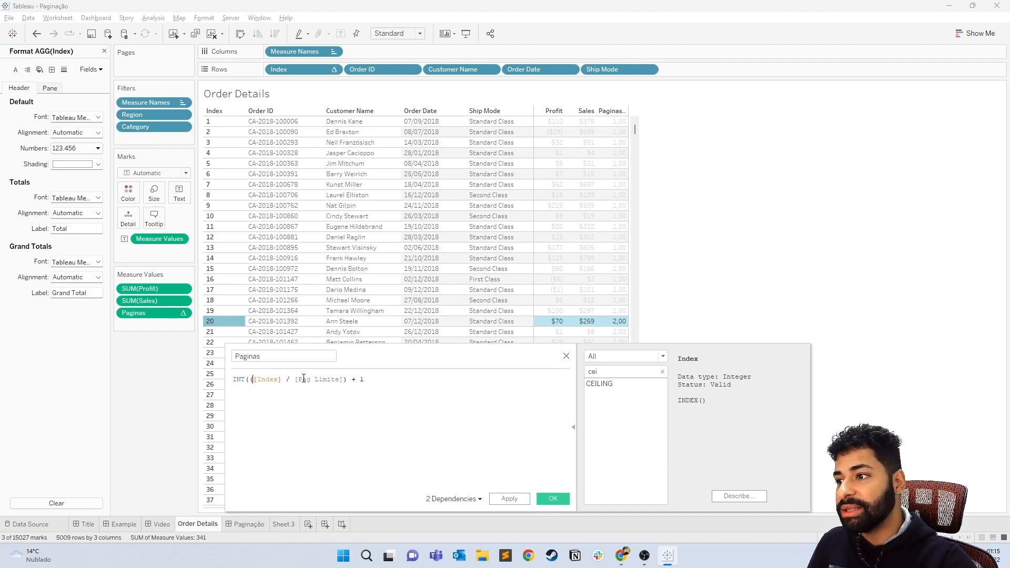
left_click(283, 379)
type(")")
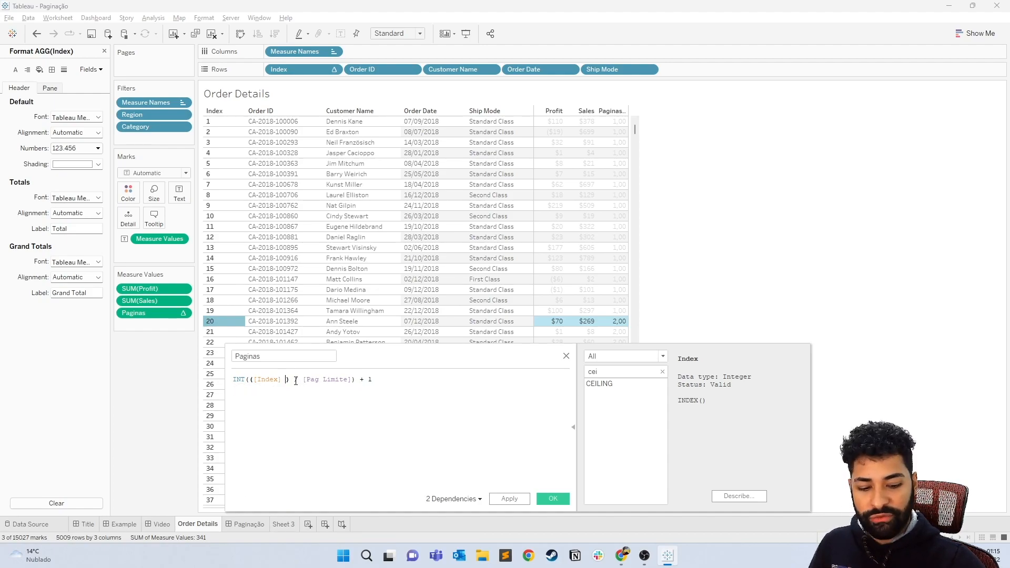
type(" - 1")
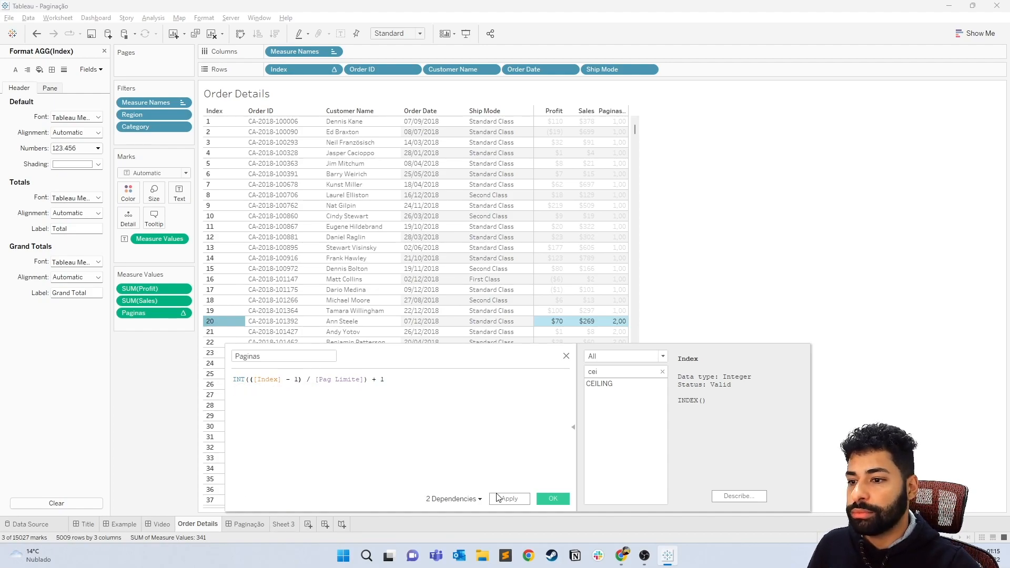
left_click(508, 500)
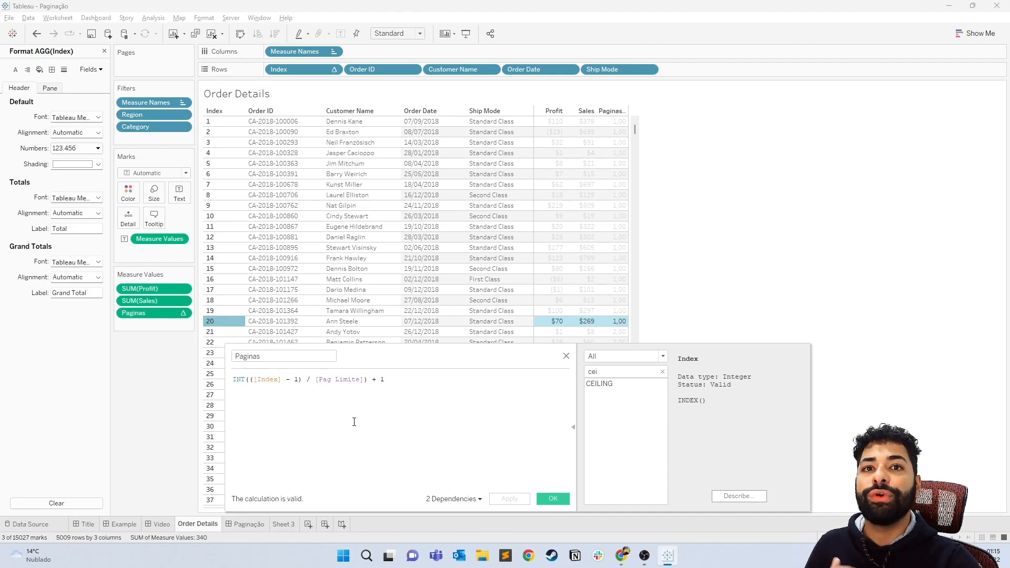
Review the INT part and the + 1 term of the Paginas formula, and compare the page values of rows 20 and 21.
left_click_drag(236, 379, 367, 380)
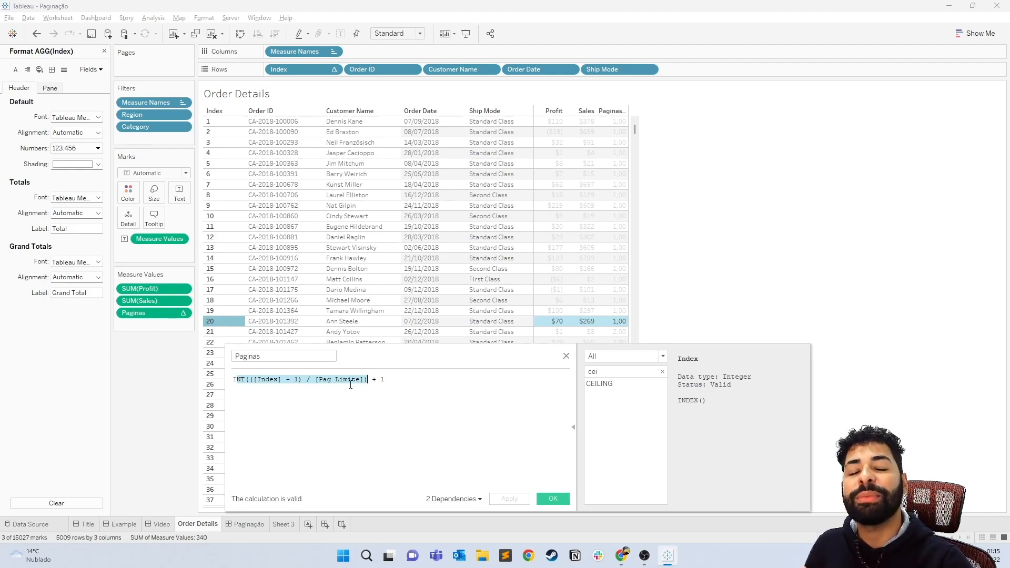
left_click_drag(385, 381, 377, 379)
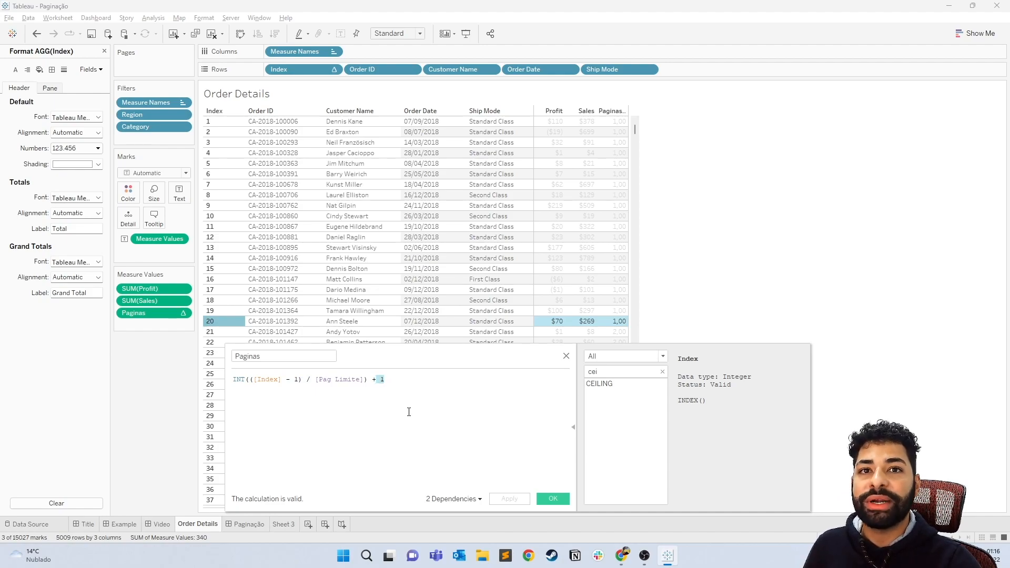
left_click(476, 406)
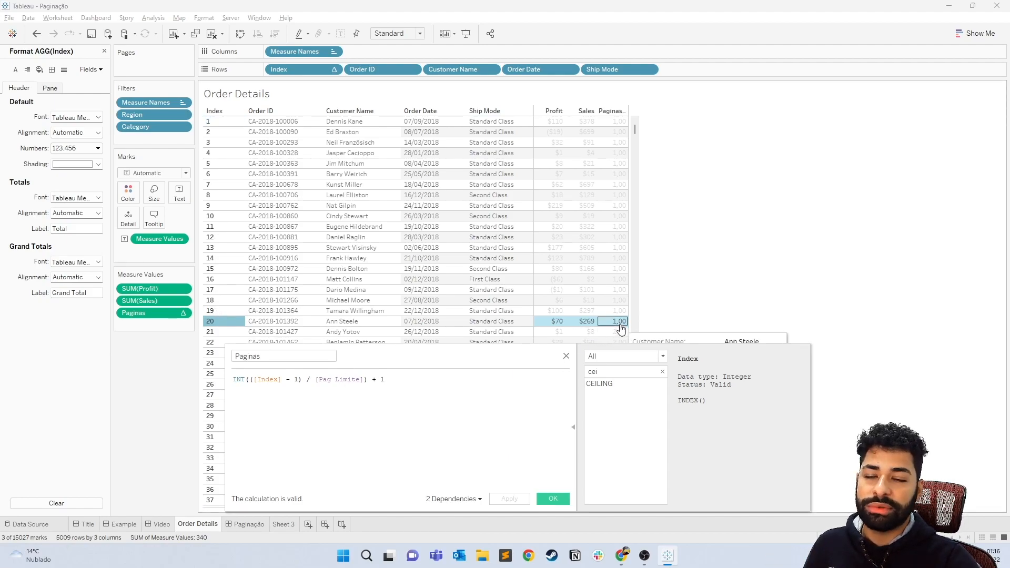
left_click(228, 321)
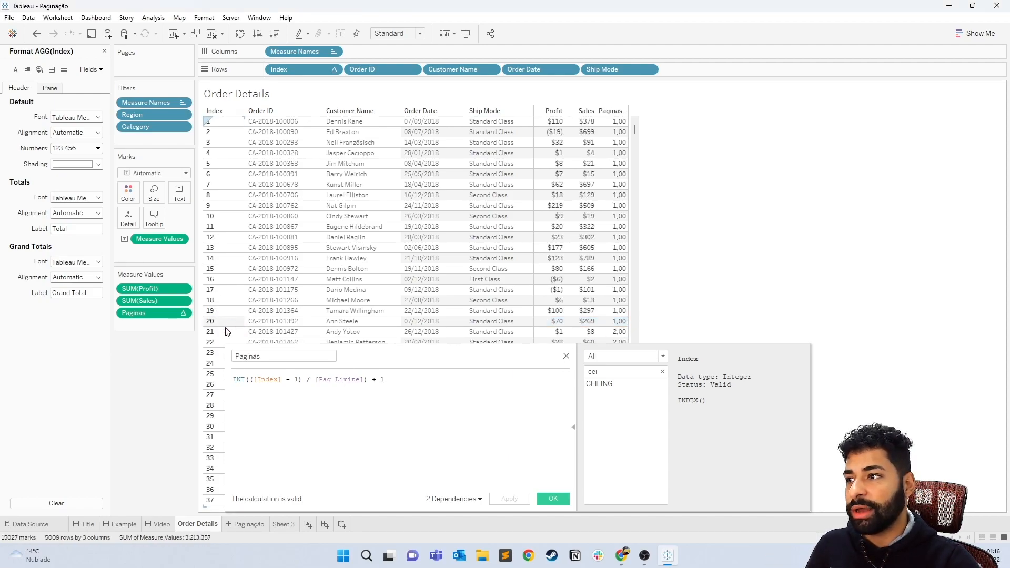
left_click(222, 331)
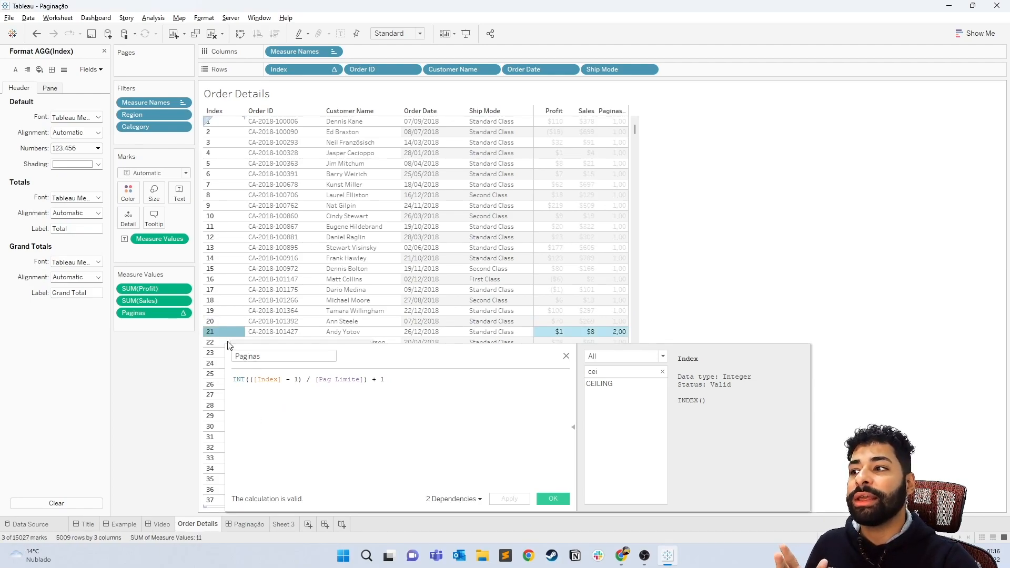
Review the - 1 term against row 21, accept the Paginas formula, and close the formatting pane.
left_click_drag(286, 380, 299, 381)
left_click(414, 406)
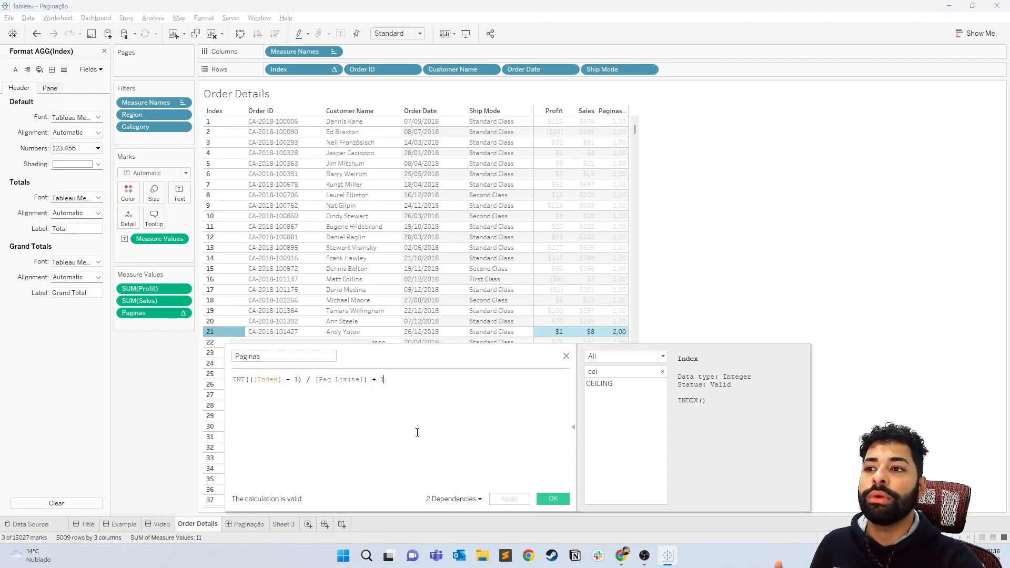
left_click(223, 332)
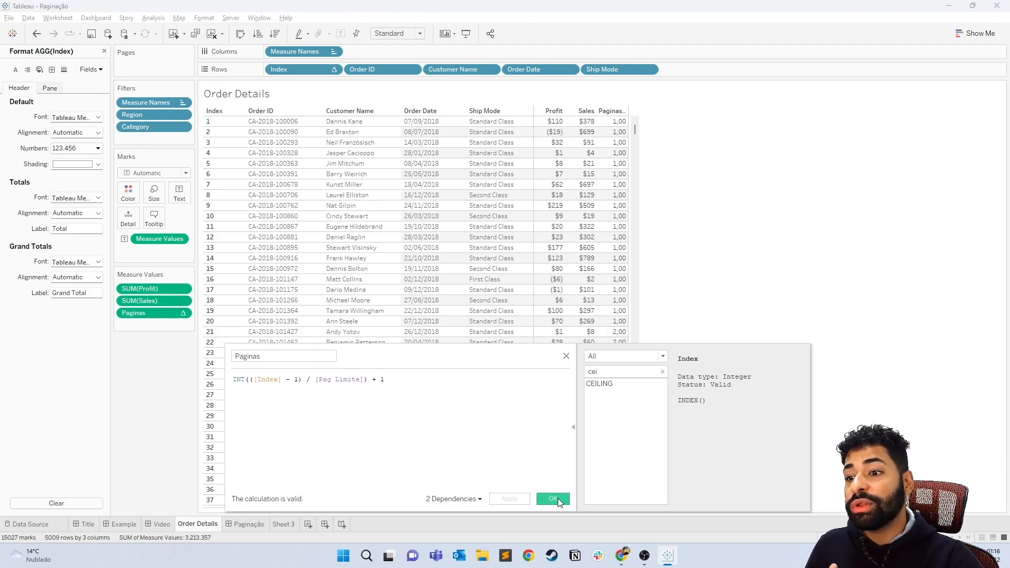
left_click(552, 498)
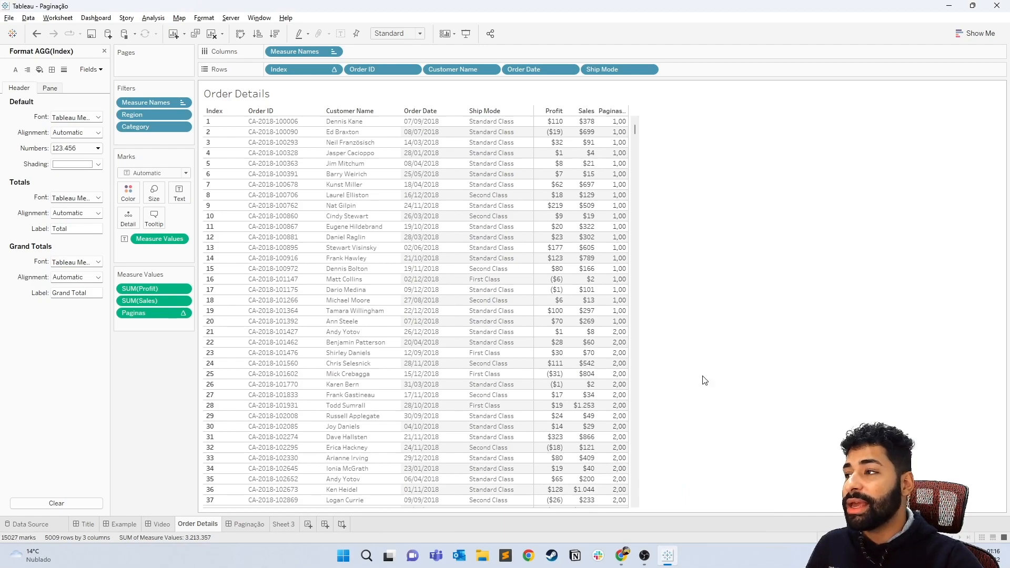
left_click(104, 51)
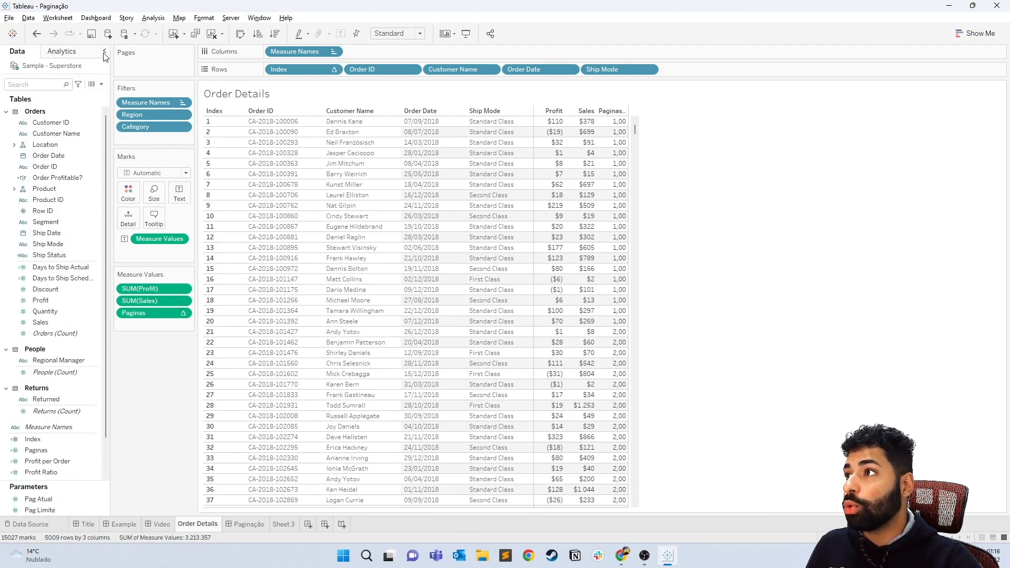
Start a new blank calculated field in the Order Details sheet.
left_click(101, 84)
left_click(53, 95)
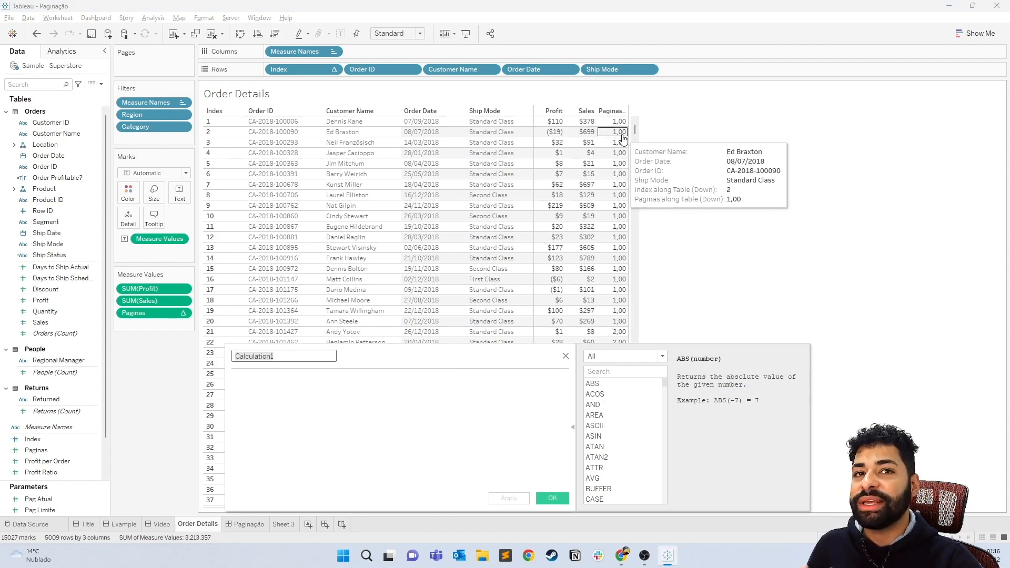
left_click(322, 424)
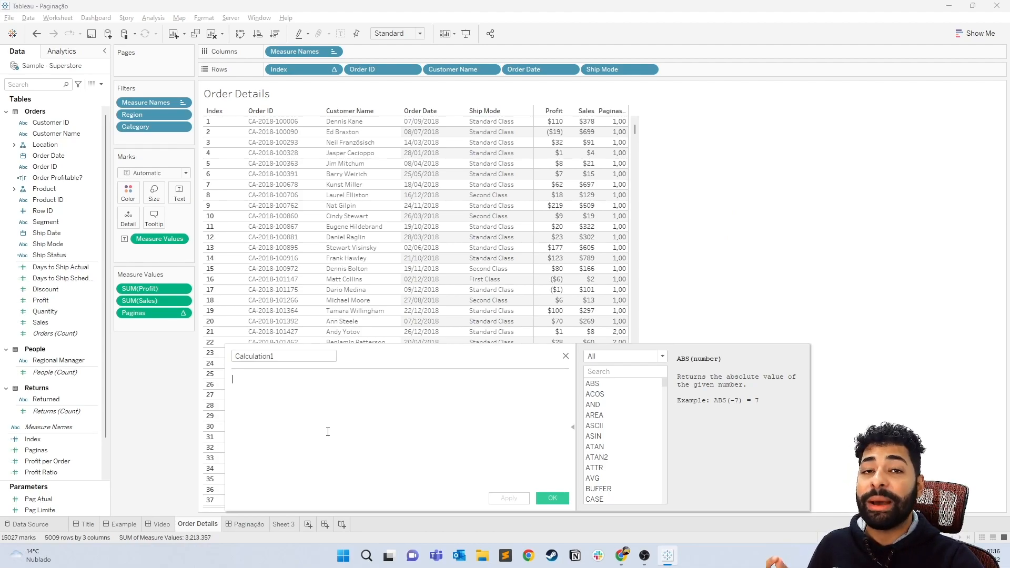
Show the Pag Atual parameter control and place it beneath the Measure Values card.
left_click(40, 501)
right_click(41, 500)
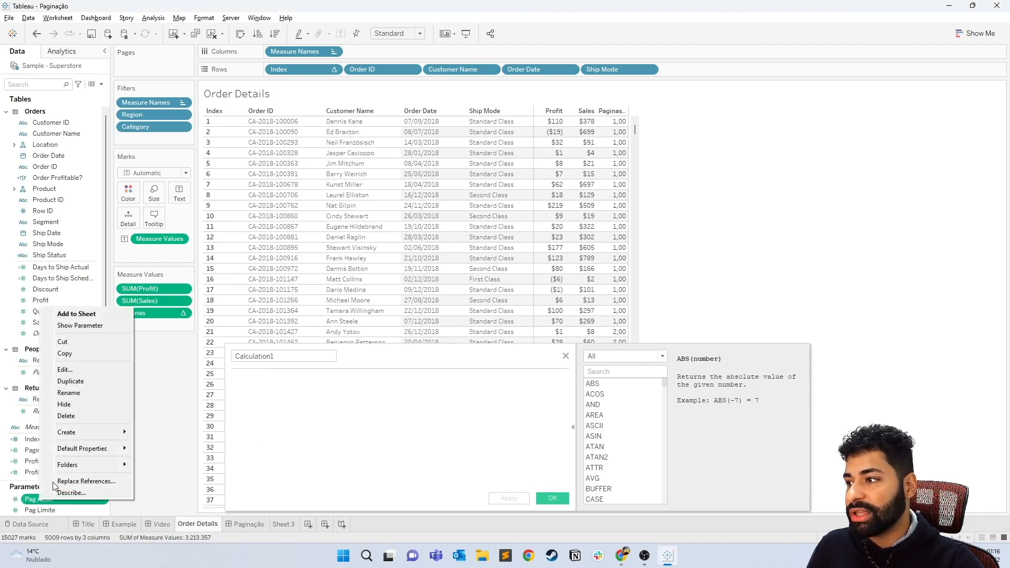
left_click(79, 330)
left_click_drag(948, 90, 155, 346)
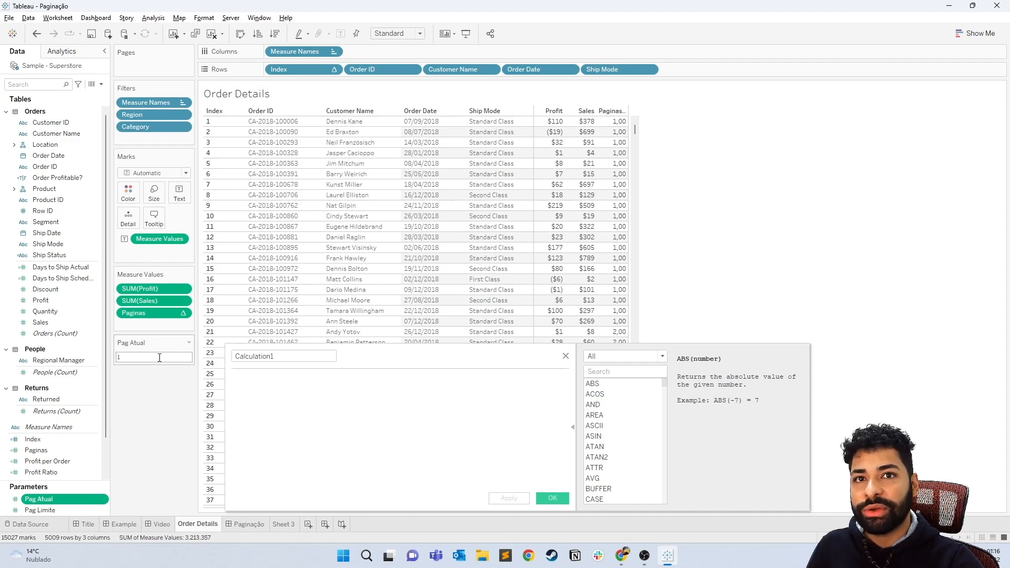
left_click(159, 358)
Name the calculated field Filtro Pag, define it as [Paginas] = [Pag Atual], and save it.
left_click(289, 360)
type("F")
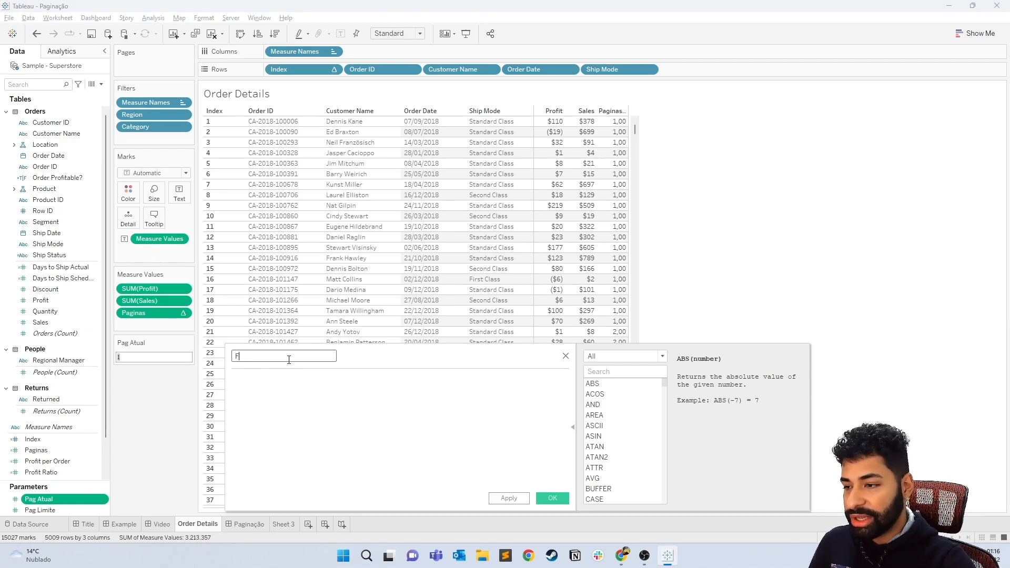
type("iltro Pa")
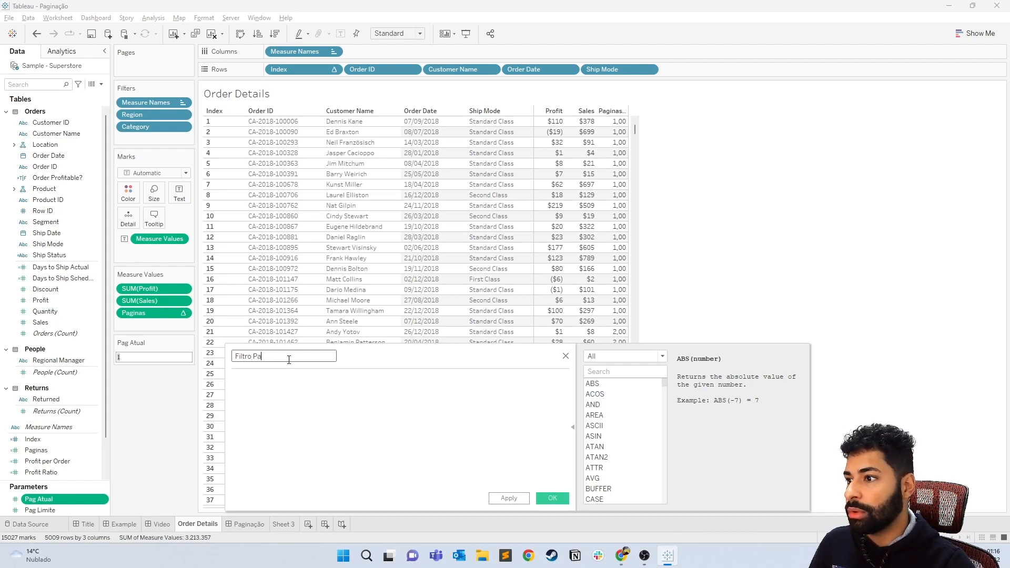
type("g")
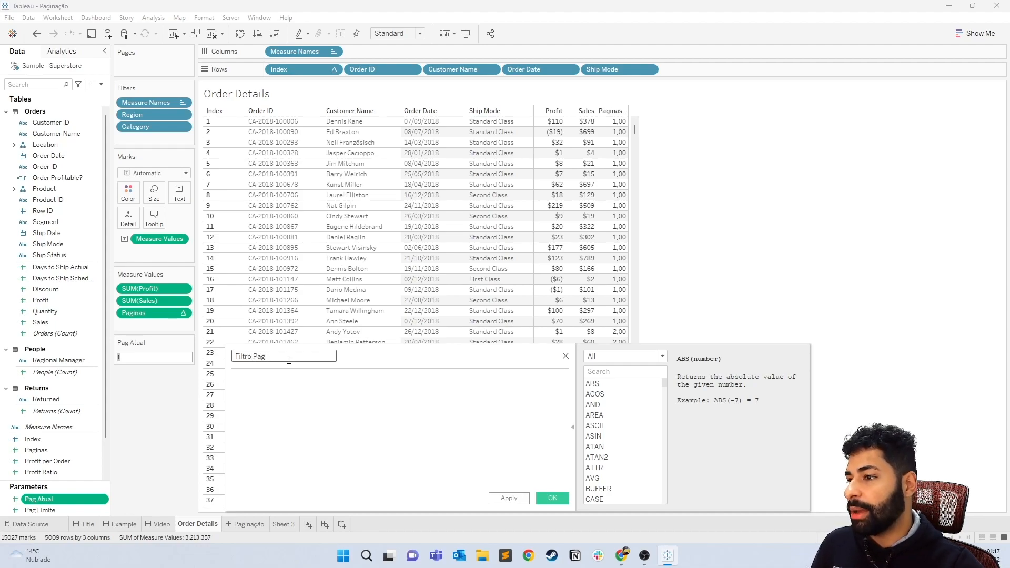
left_click(289, 389)
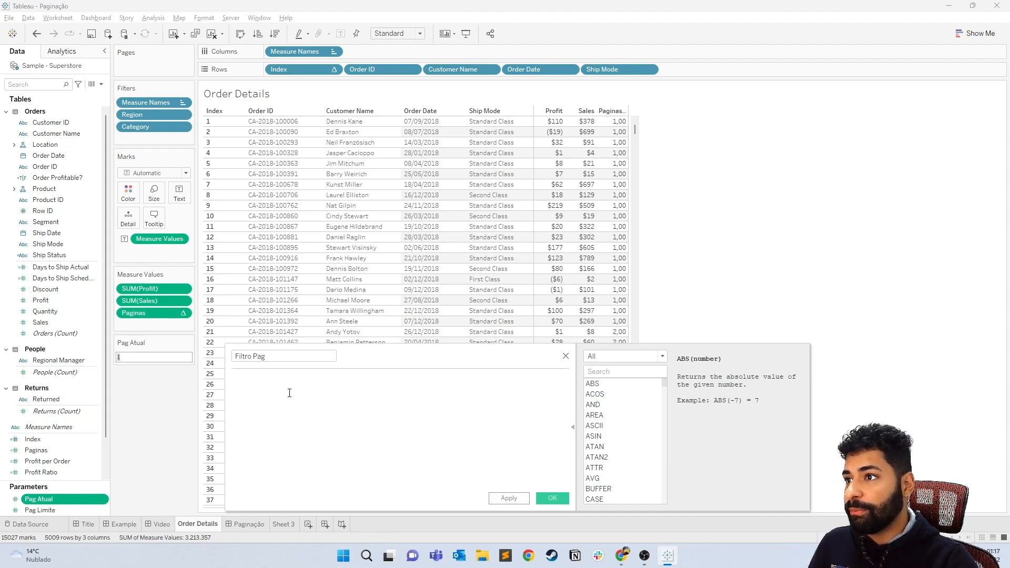
type("[Pagin")
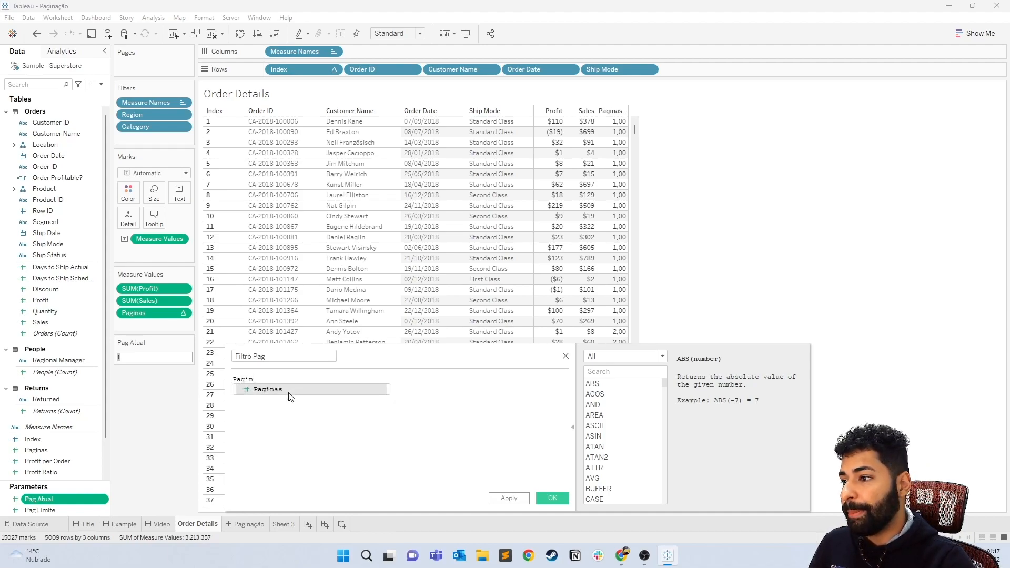
key("Return")
type("= [Pag")
key("Return")
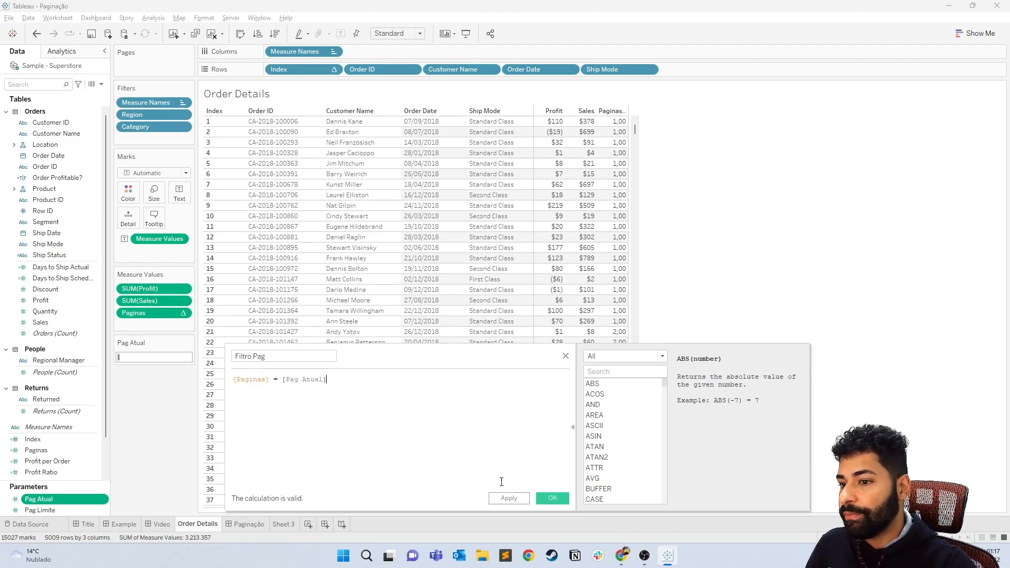
left_click(557, 502)
Filter the Order Details table by Filtro Pag, keeping only the true value (Verdadeiro).
left_click_drag(39, 438, 155, 133)
left_click(406, 207)
left_click(508, 404)
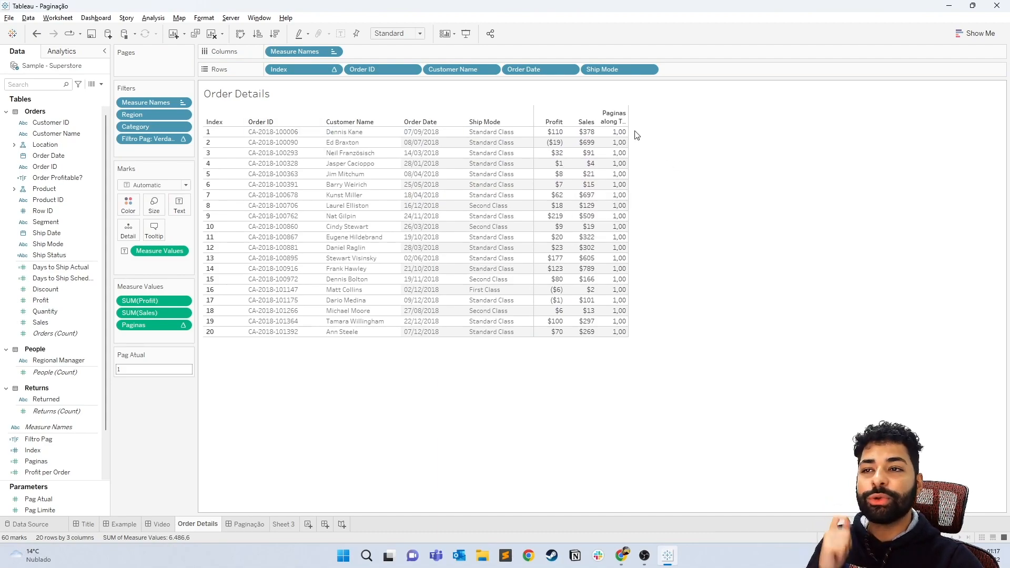
Check the page values of the first and last rows, and remove Paginas from the table's measure values.
mouse_move(625, 137)
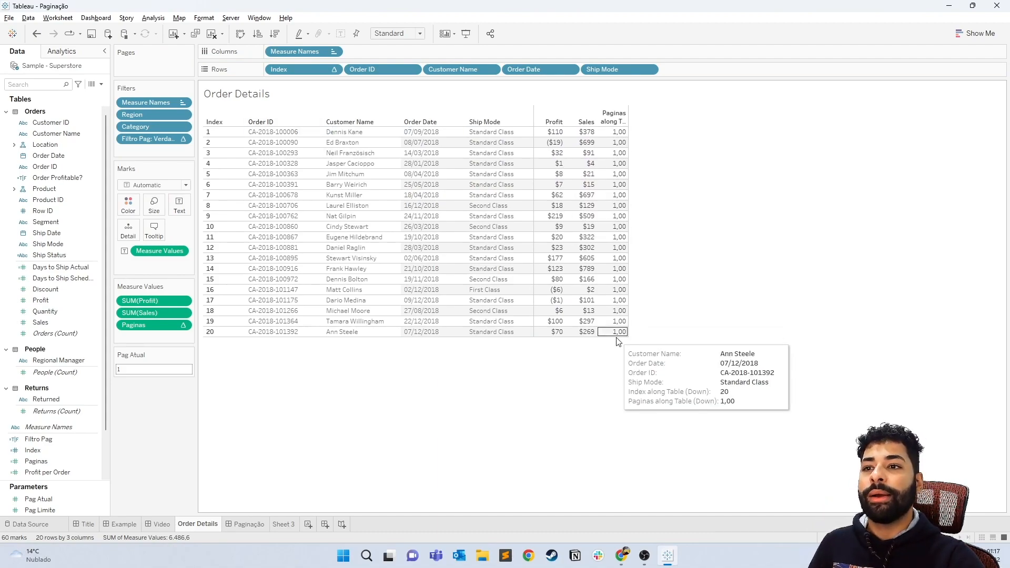
mouse_move(621, 337)
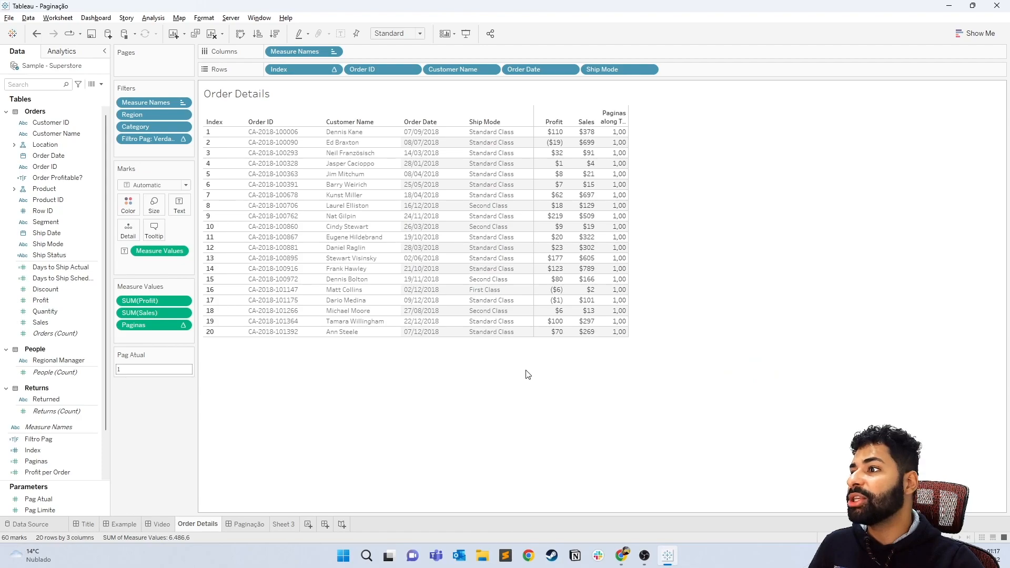
left_click_drag(163, 331, 165, 415)
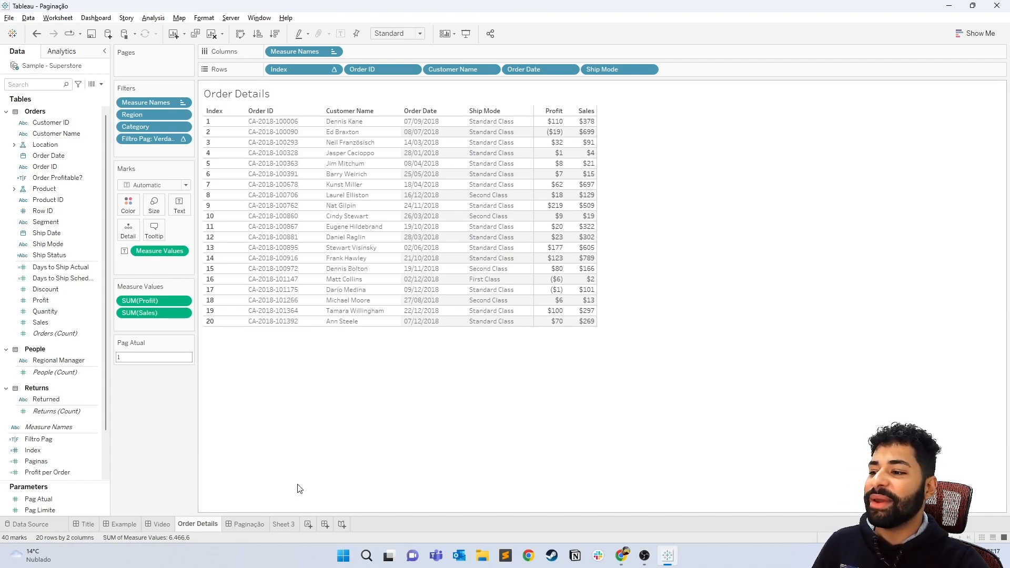
Display the Pag Atual parameter control for the Order Details table on the Paginação dashboard.
left_click(243, 523)
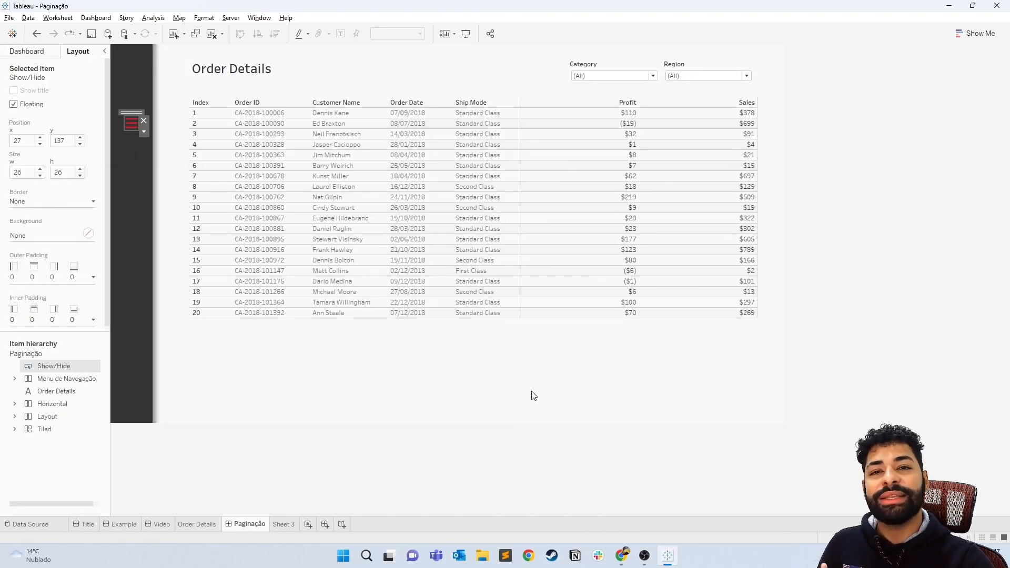
left_click(606, 200)
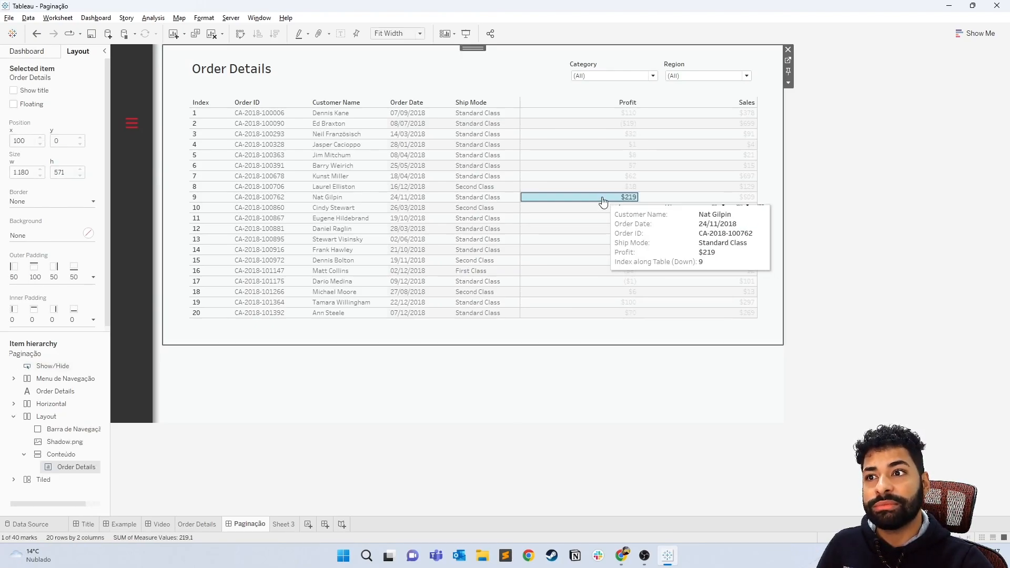
left_click(788, 83)
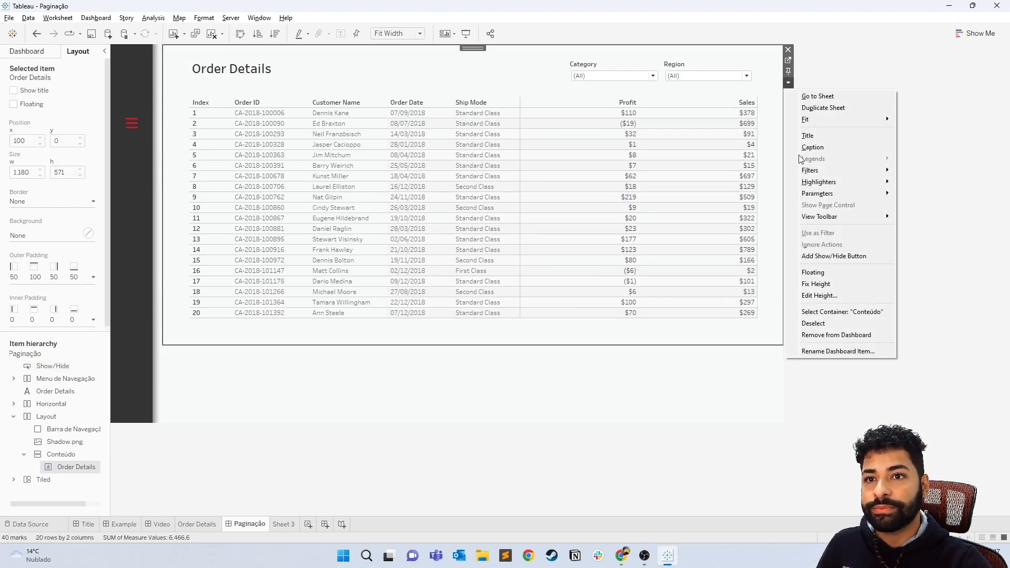
mouse_move(834, 193)
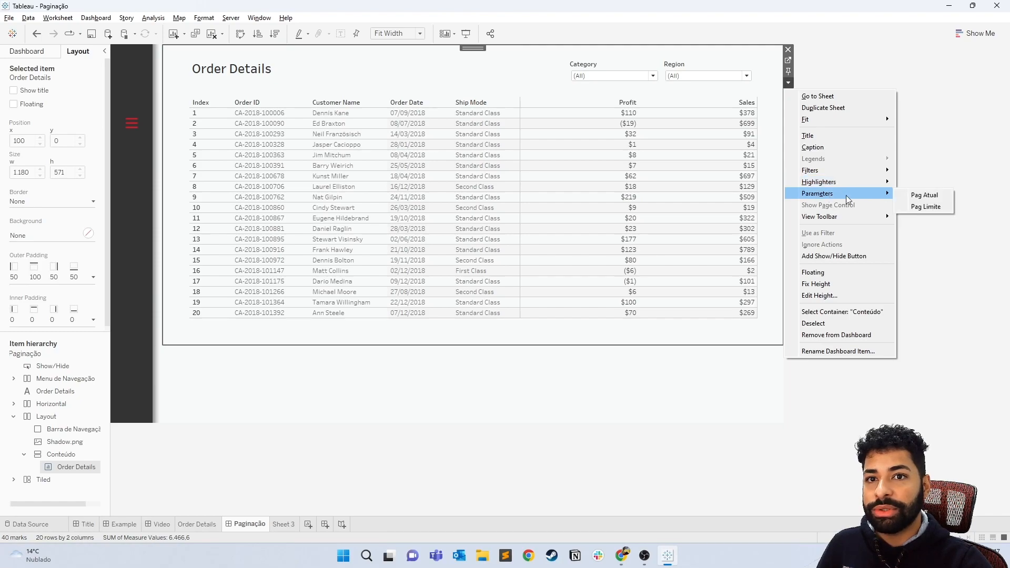
left_click(923, 195)
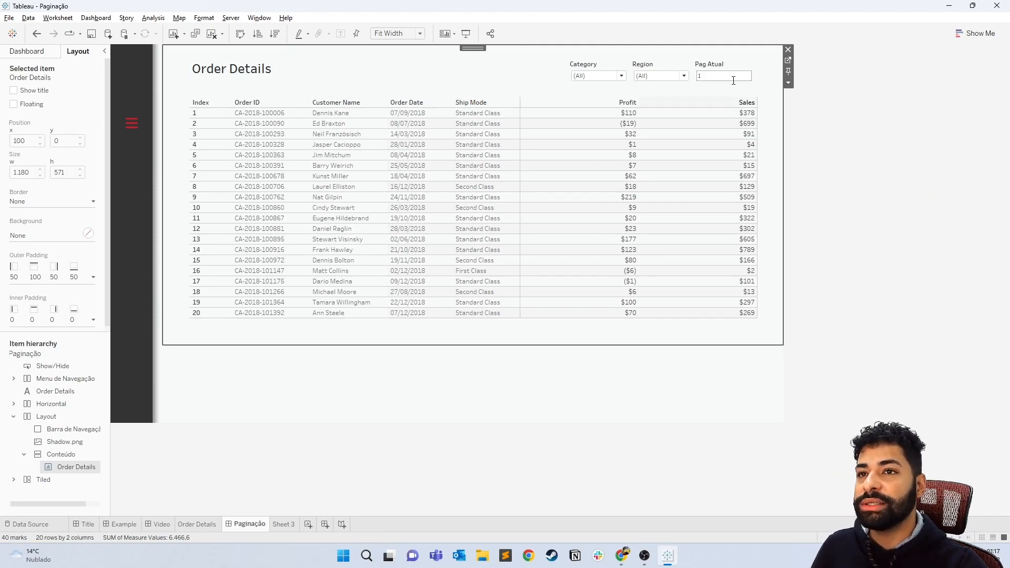
Set Pag Atual to 3 on the dashboard, and look at the pagination of the published Superstore dashboard in the browser.
left_click(733, 77)
type("3")
key("Return")
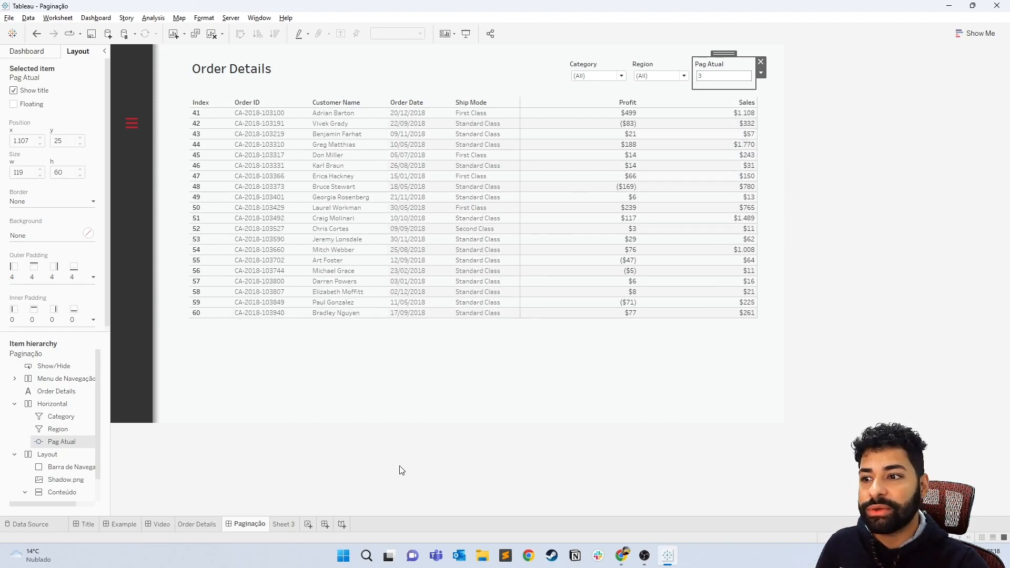
key("alt+Tab")
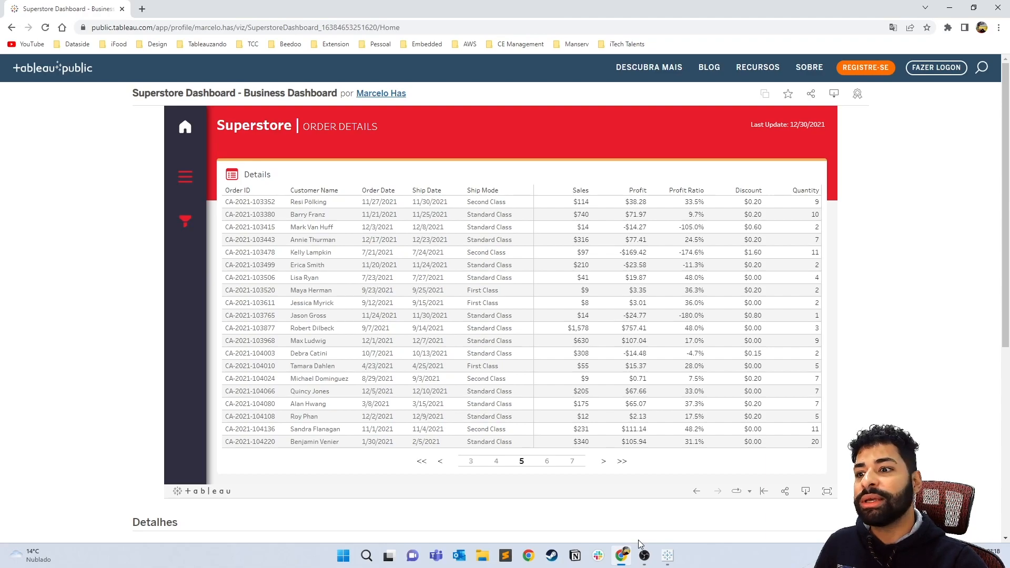
key("alt+Tab")
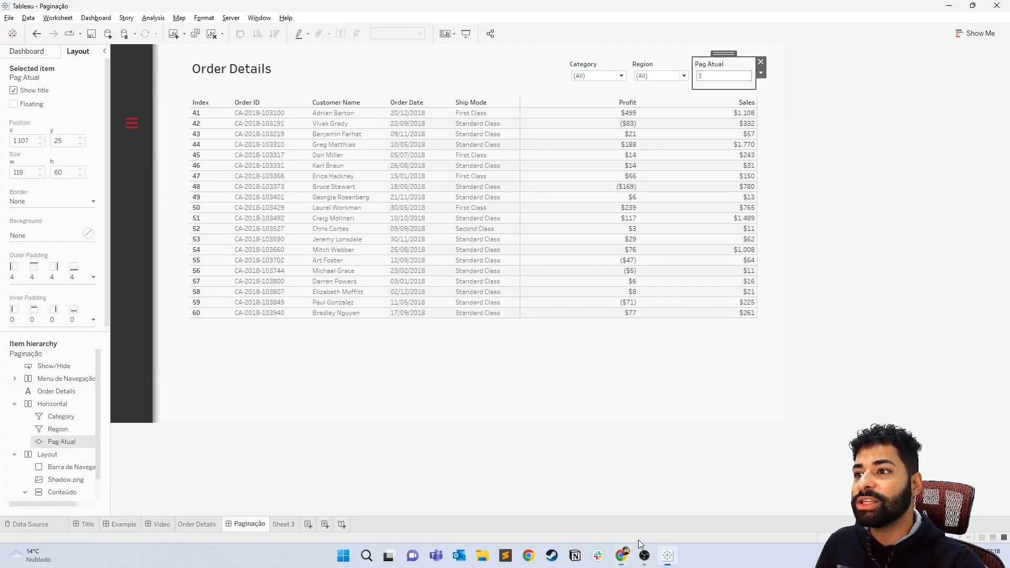
Rename the empty worksheet Sheet 3 as Pag Esq.
left_click(291, 528)
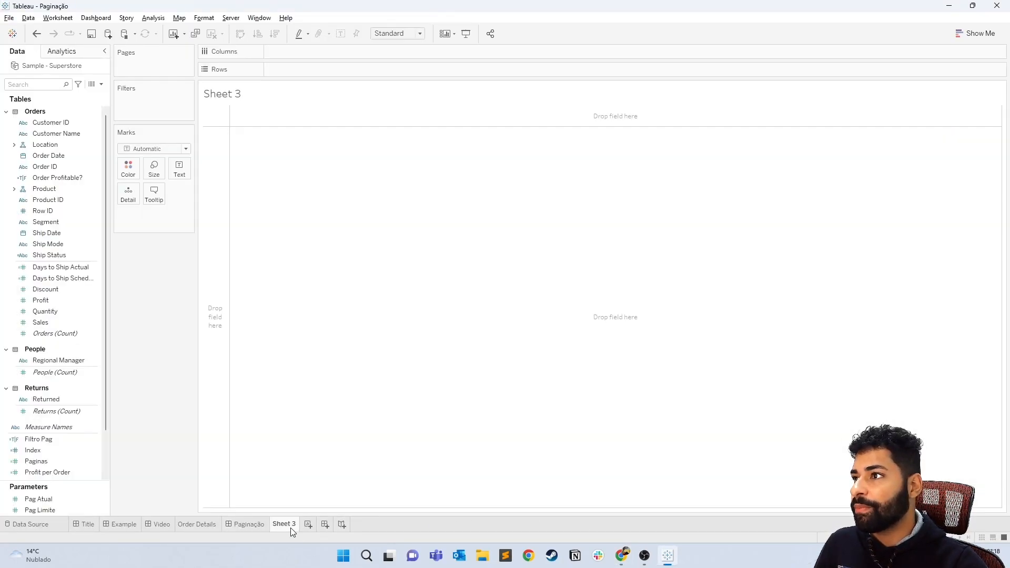
left_click(287, 525)
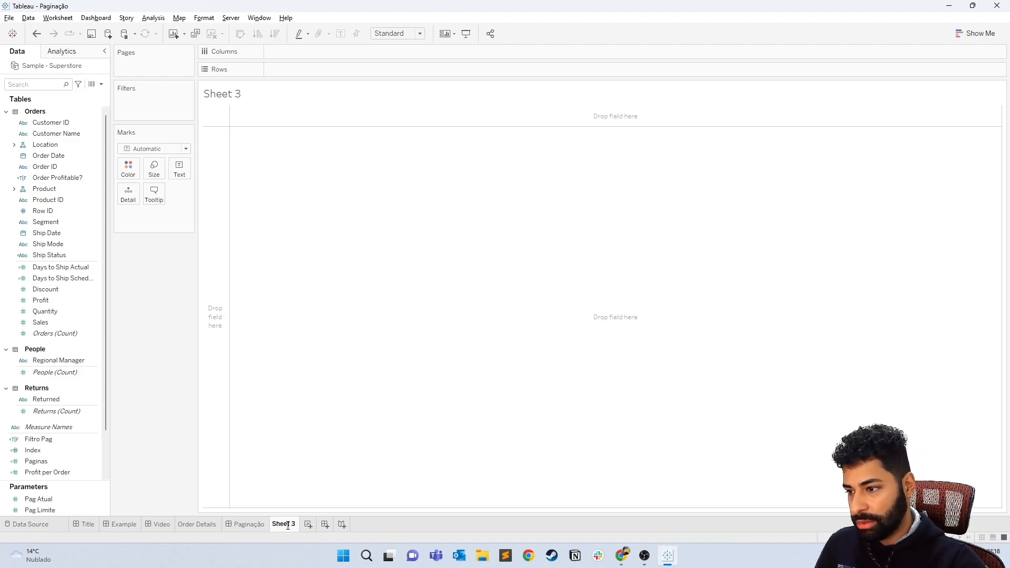
double_click(287, 525)
type("Pag Esq")
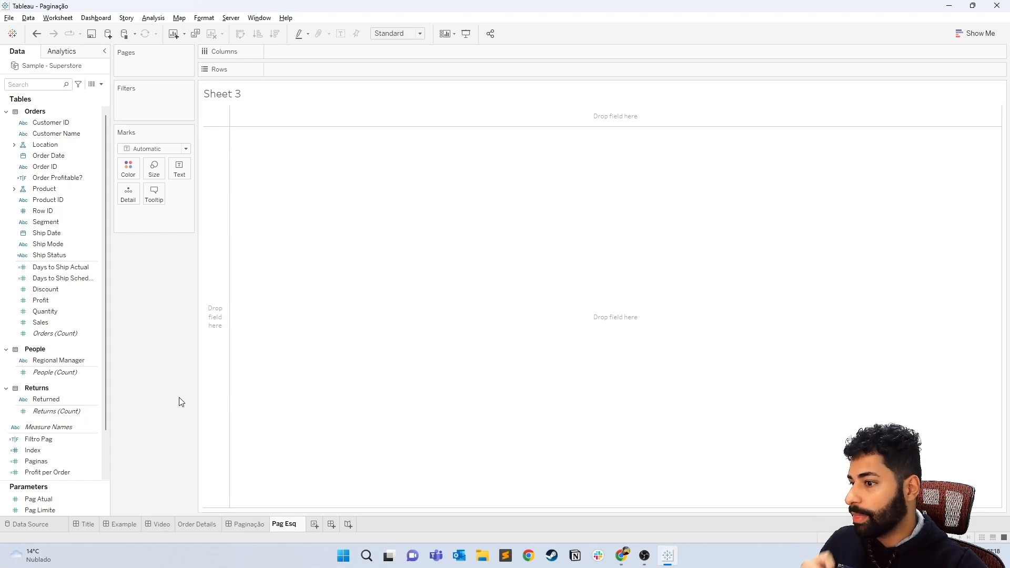
key("Return")
Add an ad hoc calculation '<' to the marks of Pag Esq and assign it to Text.
double_click(140, 223)
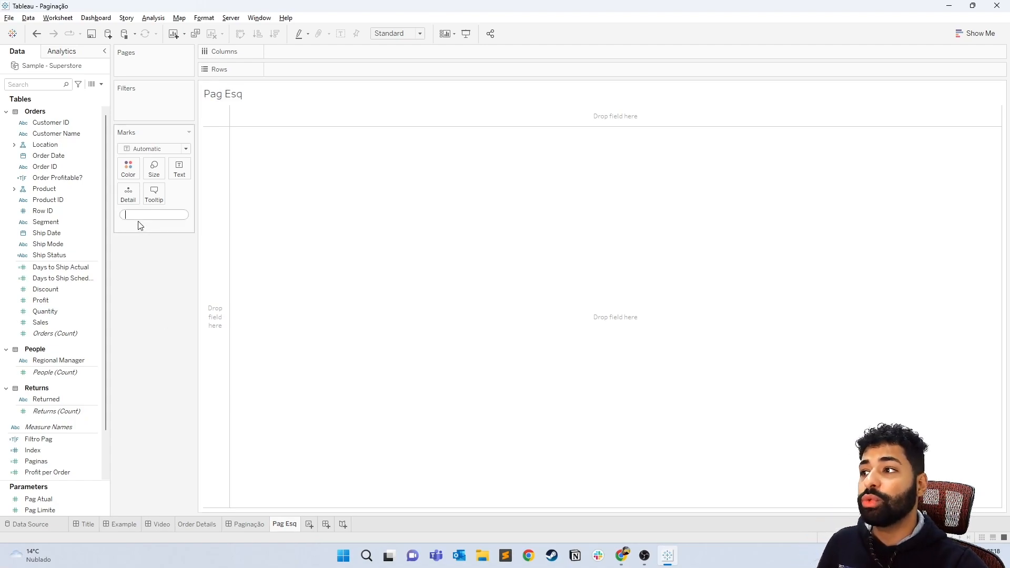
type("'")
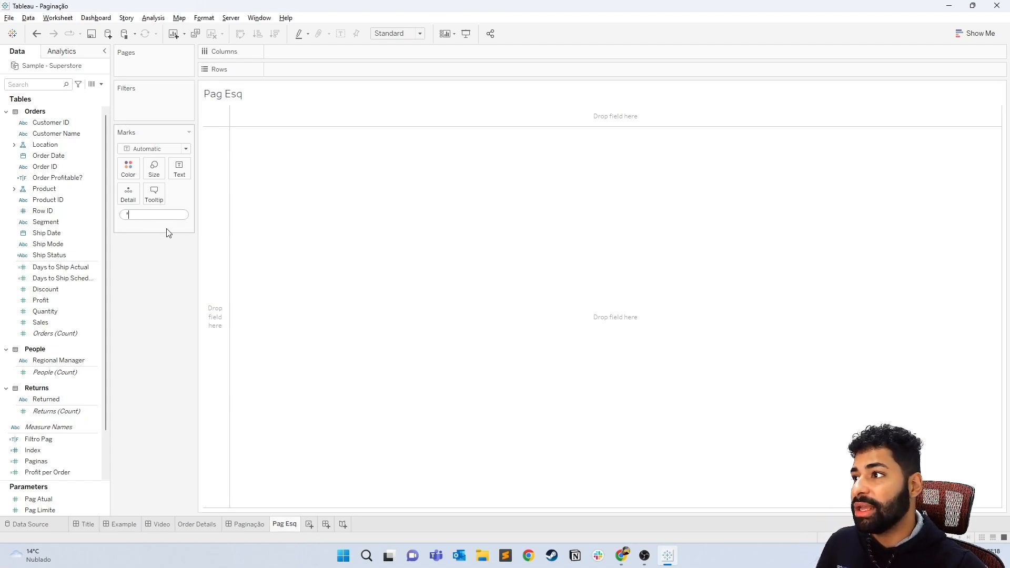
type("<")
key("Return")
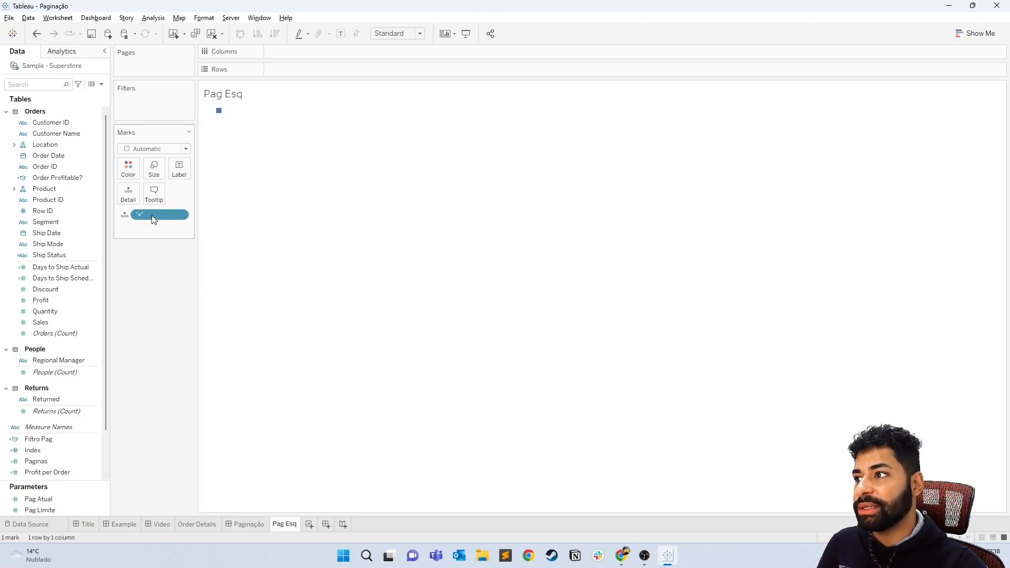
left_click_drag(152, 215, 179, 169)
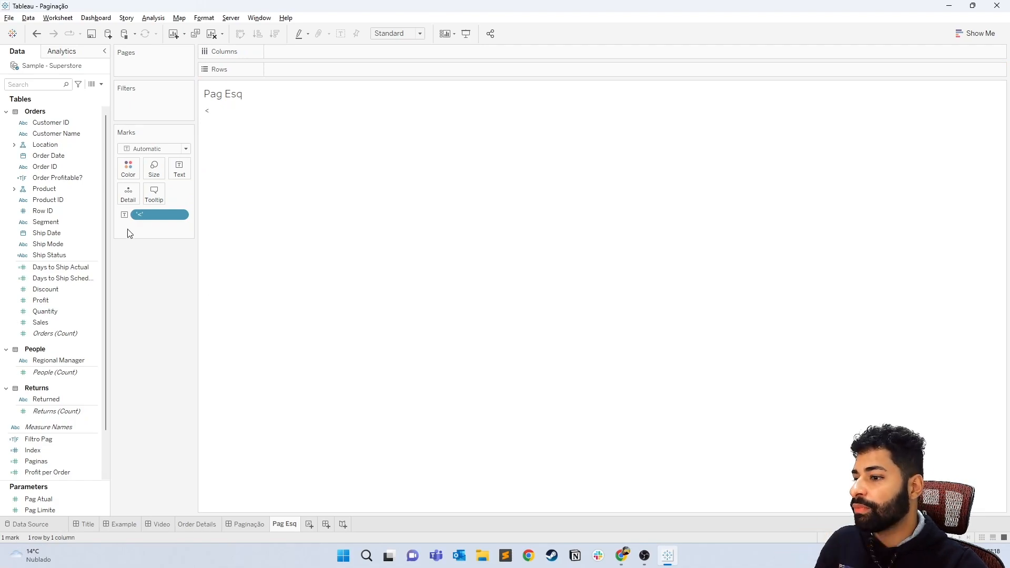
Duplicate the Pag Esq worksheet and rename the copy Pag Esq Total.
right_click(282, 524)
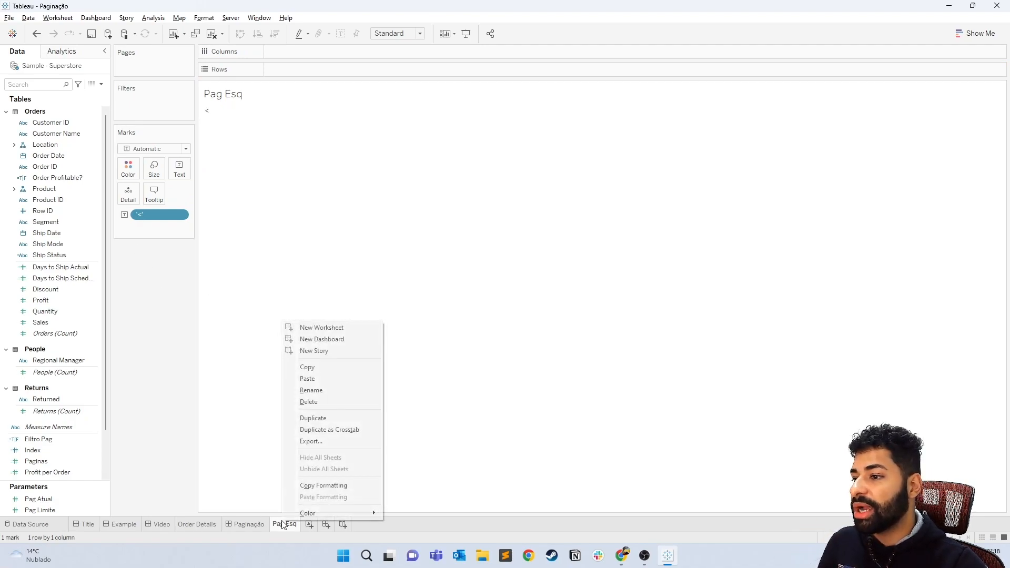
left_click(327, 418)
double_click(329, 525)
left_click_drag(329, 524, 396, 529)
type("Total")
key("Return")
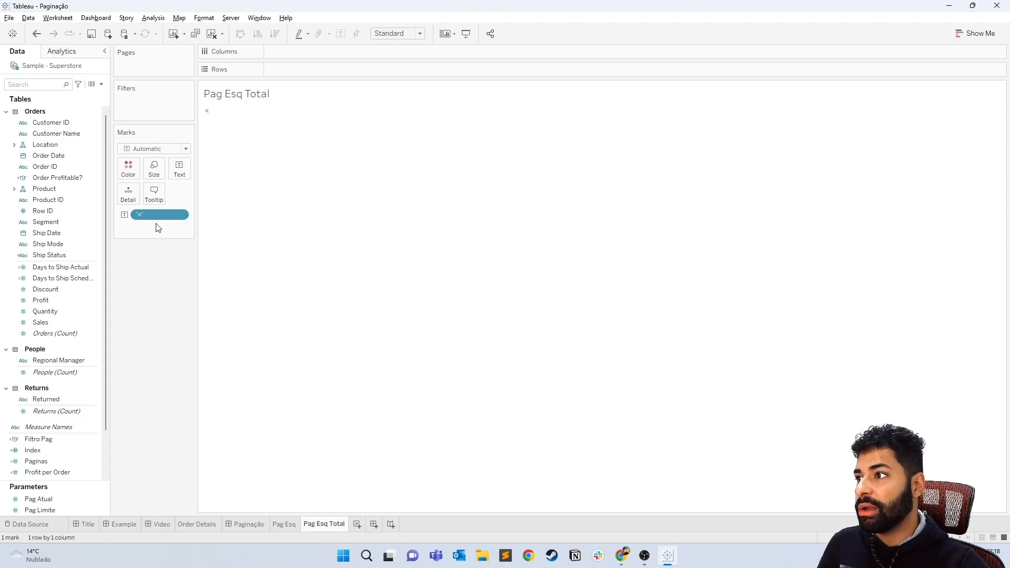
Change the text calculation on the Pag Esq Total worksheet to '<<'.
double_click(136, 213)
left_click(134, 213)
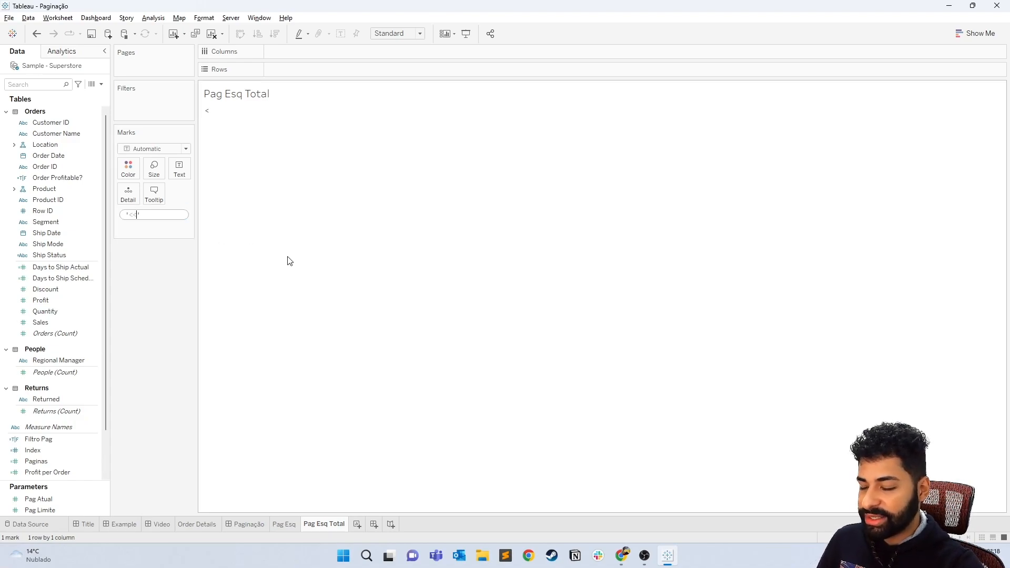
type("<")
key("Return")
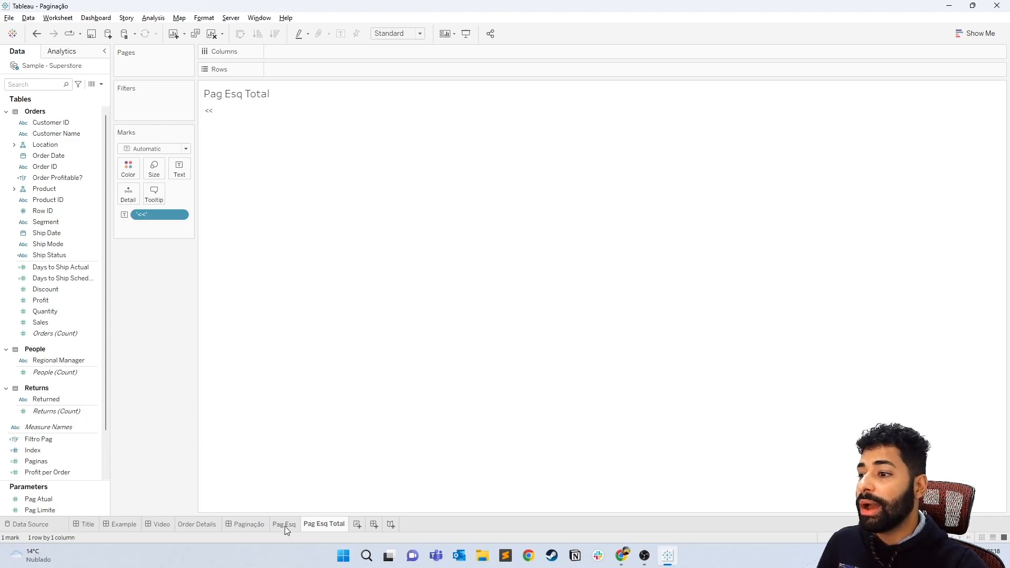
Duplicate the Pag Esq and Pag Esq Total worksheets and rename the copy of Pag Esq as Pag Dir.
right_click(320, 527)
left_click(360, 421)
double_click(367, 525)
double_click(367, 524)
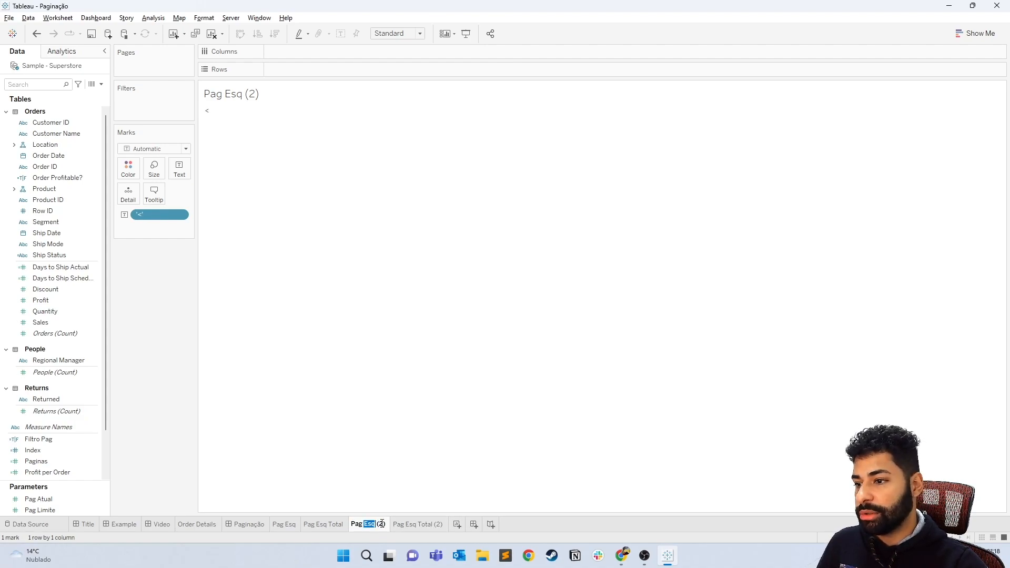
type("Dir")
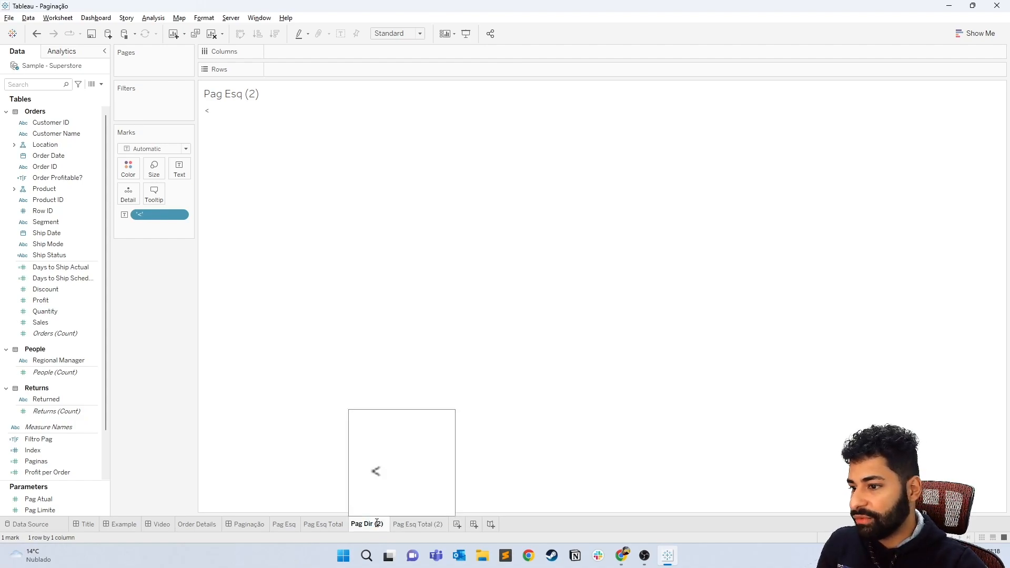
key("shift+End")
key("Delete")
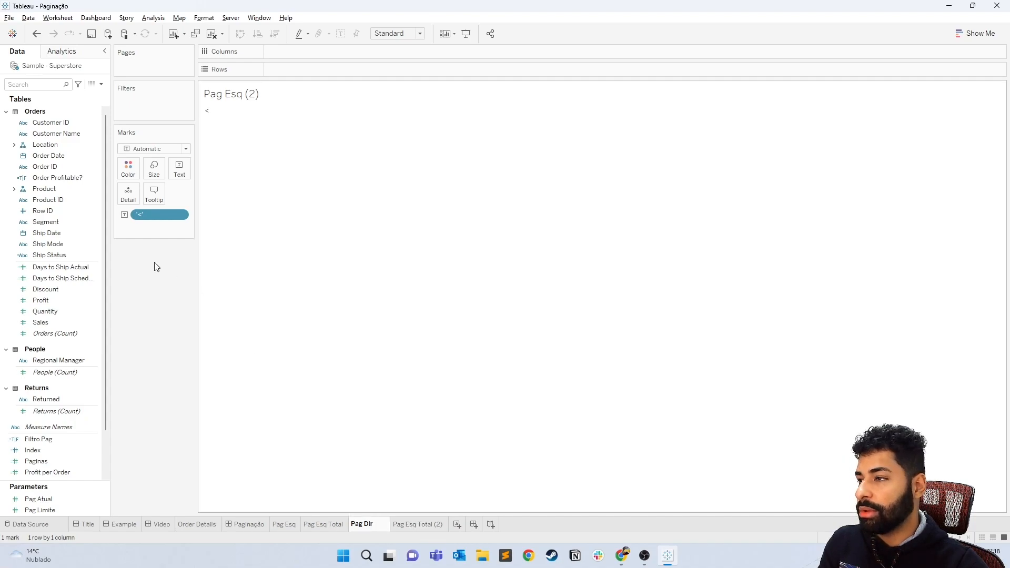
key("Return")
Edit the text calculation on the Pag Dir worksheet to replace the '<' arrow.
double_click(141, 215)
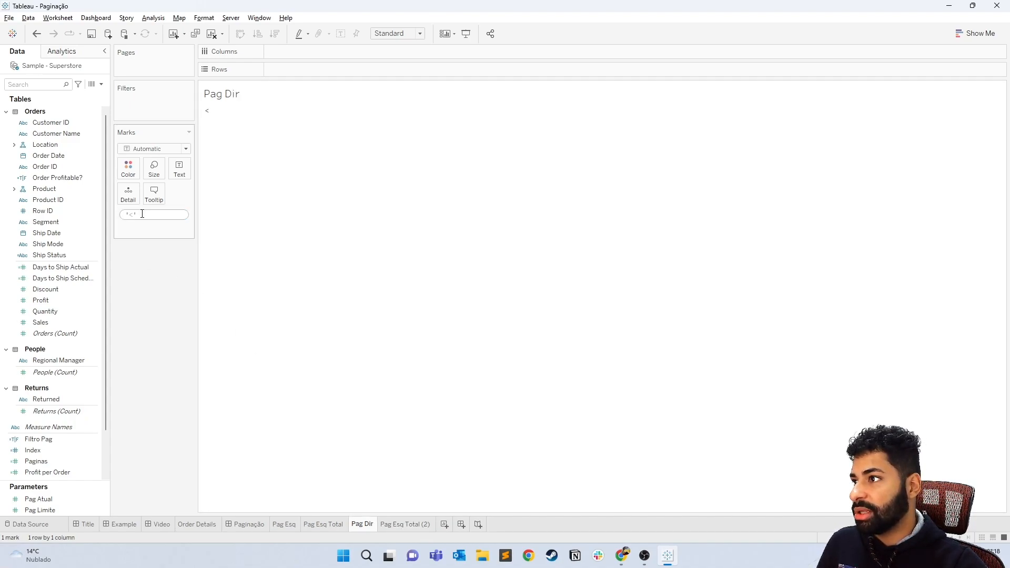
key("BackSpace")
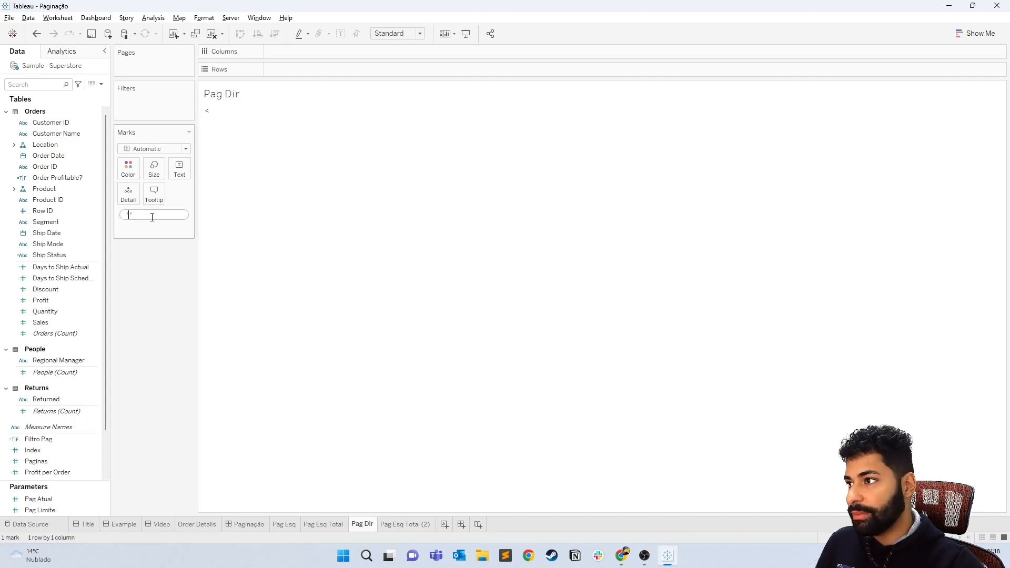
Rename the worksheet Pag Esq Total (2) as Pag Dir Total.
left_click(407, 524)
double_click(408, 524)
left_click(401, 523)
key("BackSpace")
key("BackSpace")
key("BackSpace")
type("Dir")
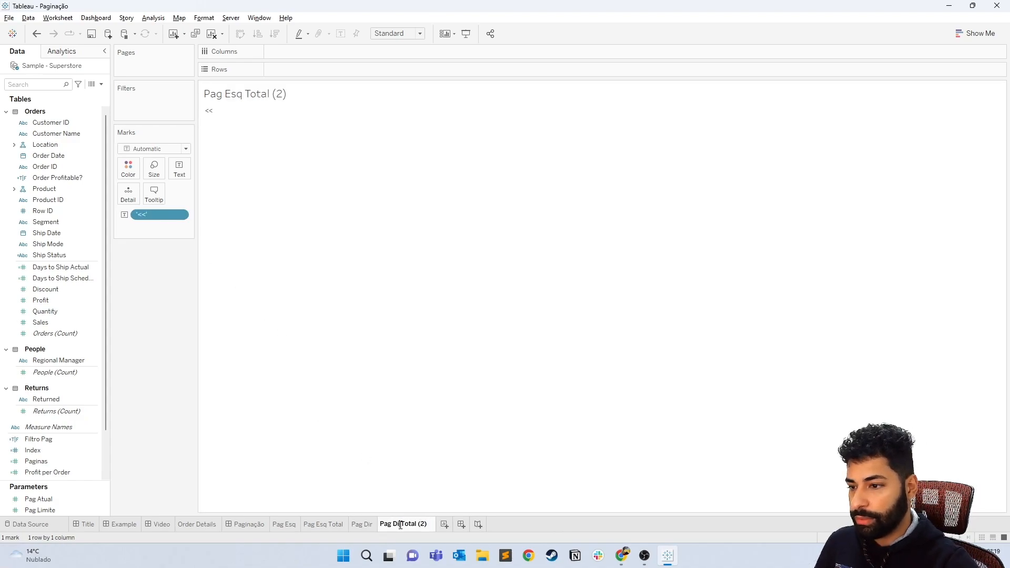
type("r")
left_click_drag(420, 523, 459, 525)
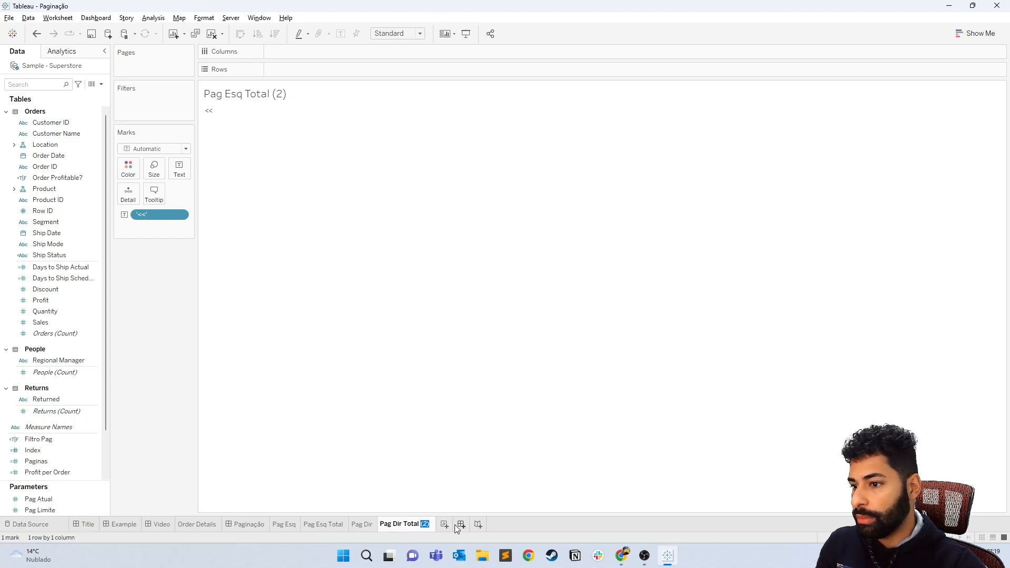
key("BackSpace")
Change the text calculation on the Pag Dir Total worksheet to '>>'.
double_click(143, 214)
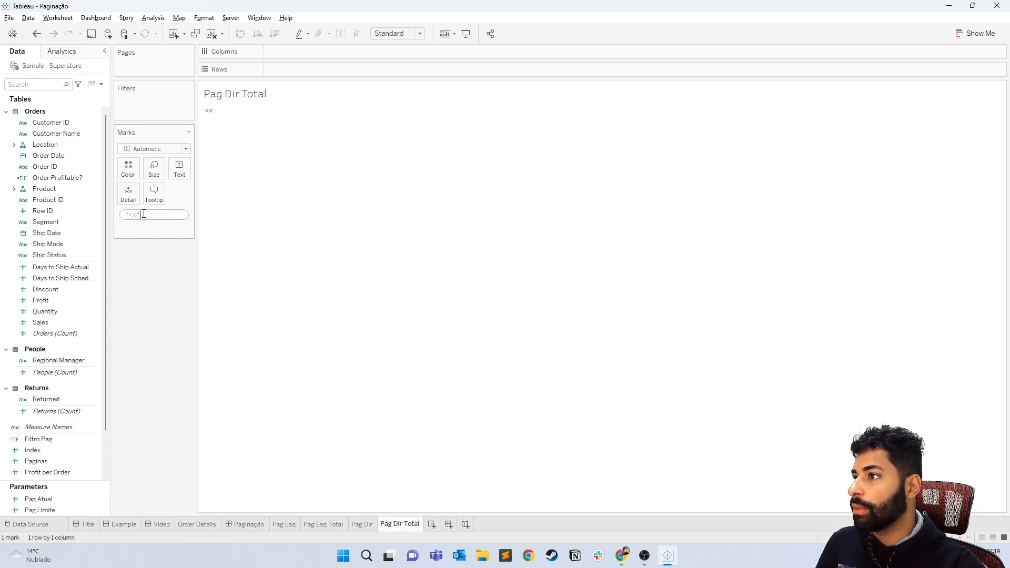
key("BackSpace")
key("BackSpace")
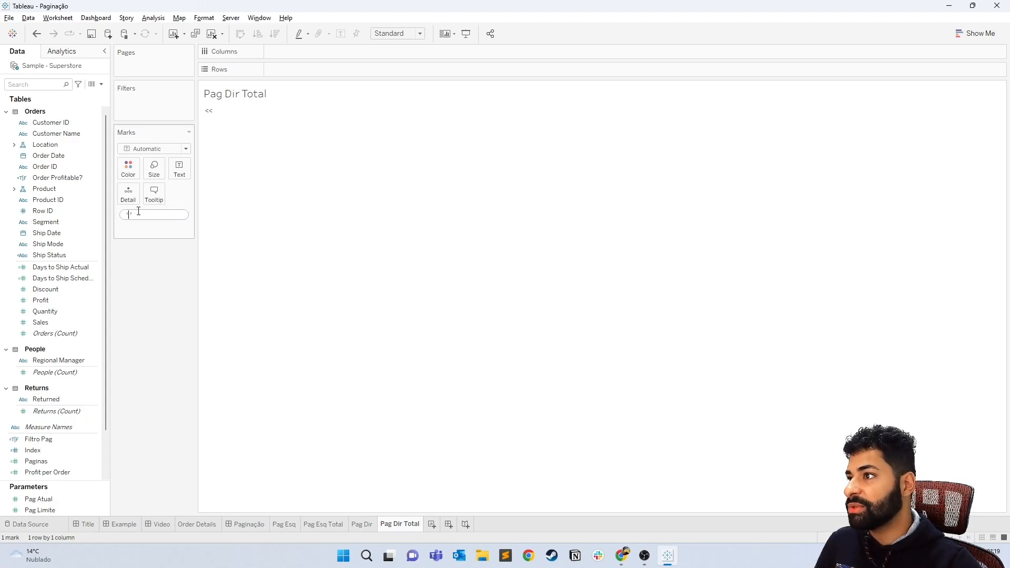
type(">>")
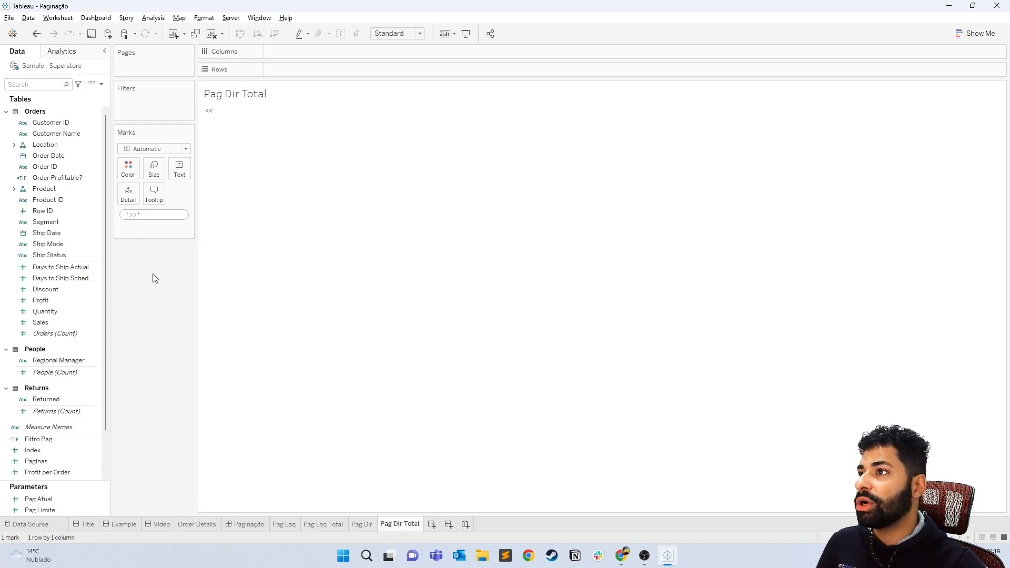
key("ctrl+Return")
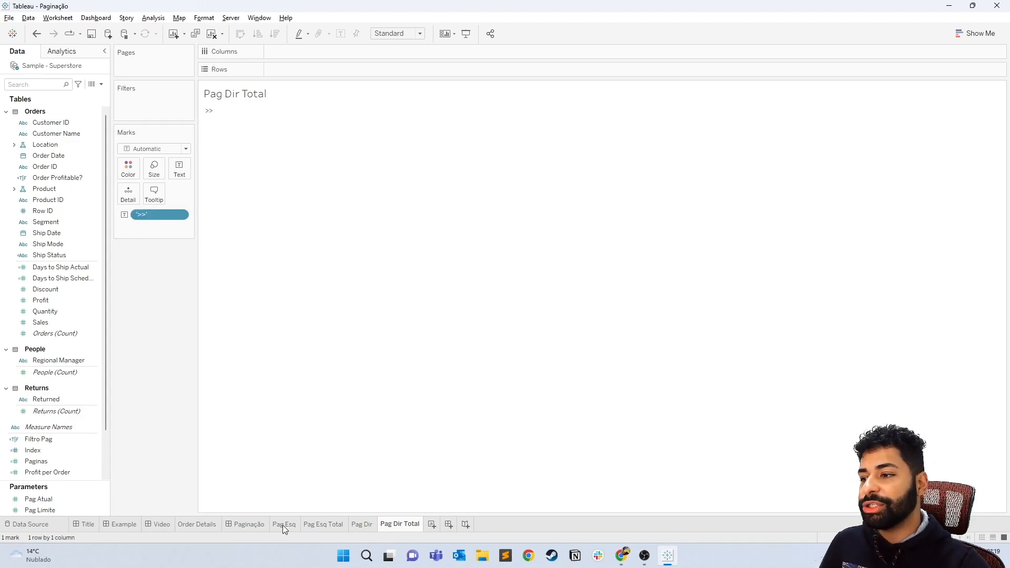
On the Paginação dashboard, switch the Order Details table's fit to Standard and back to Fit Width.
left_click(261, 525)
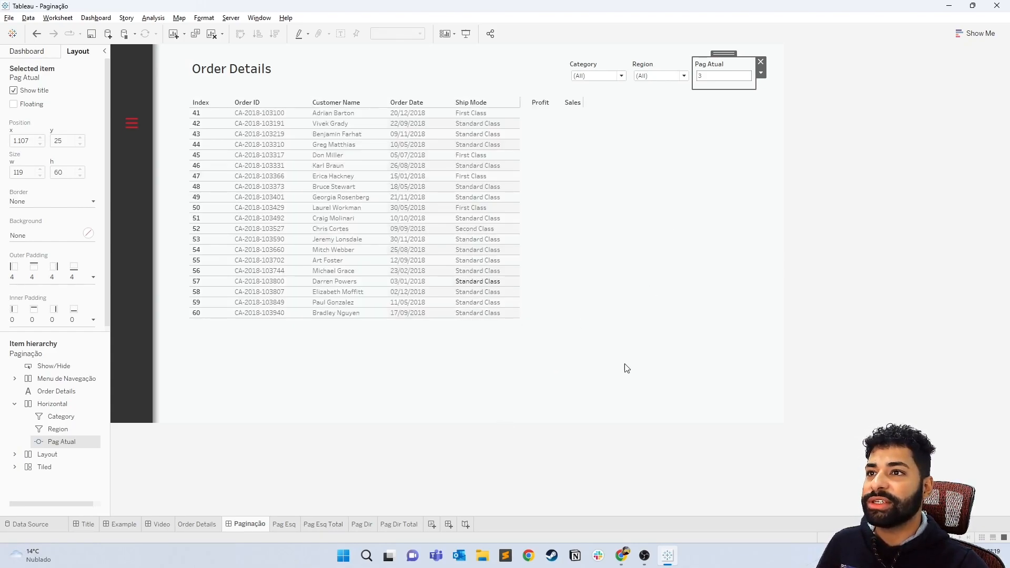
left_click(572, 383)
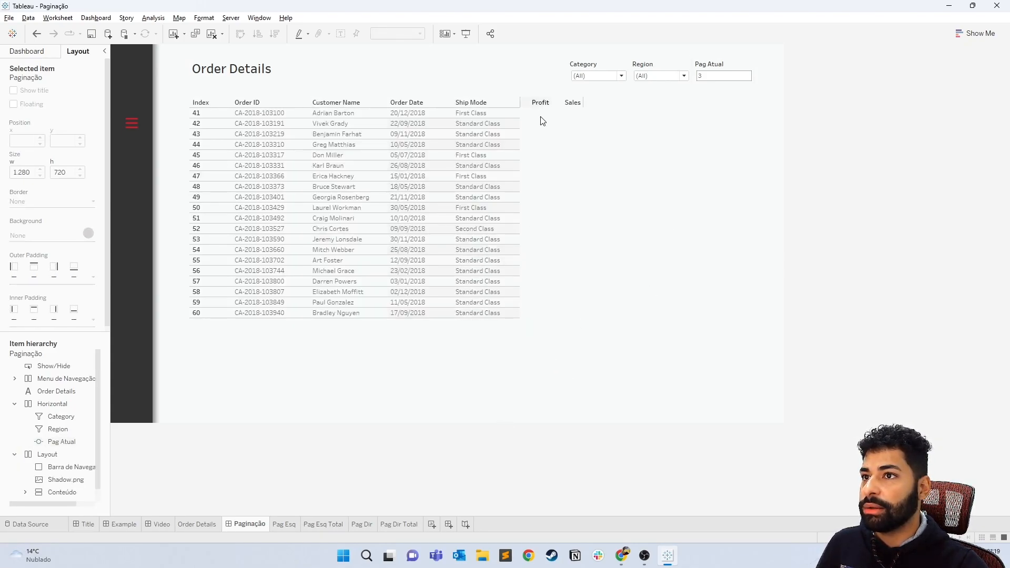
left_click(547, 136)
left_click(406, 35)
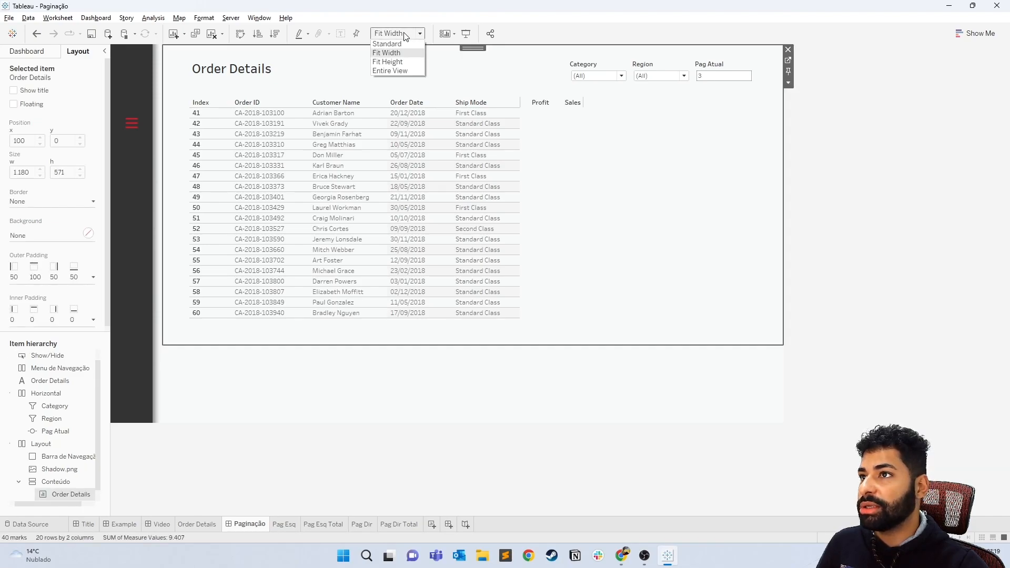
left_click(402, 45)
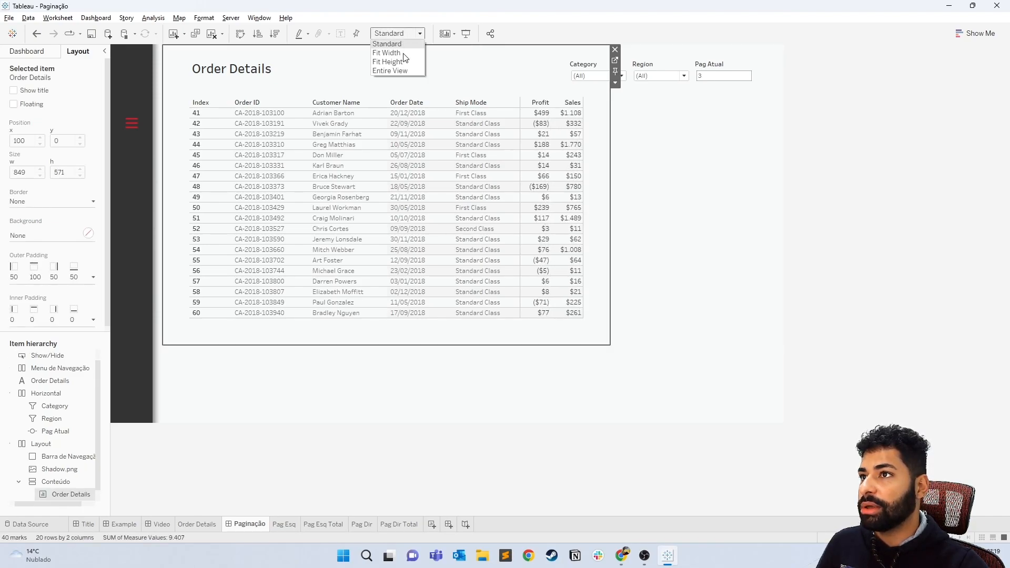
left_click(402, 54)
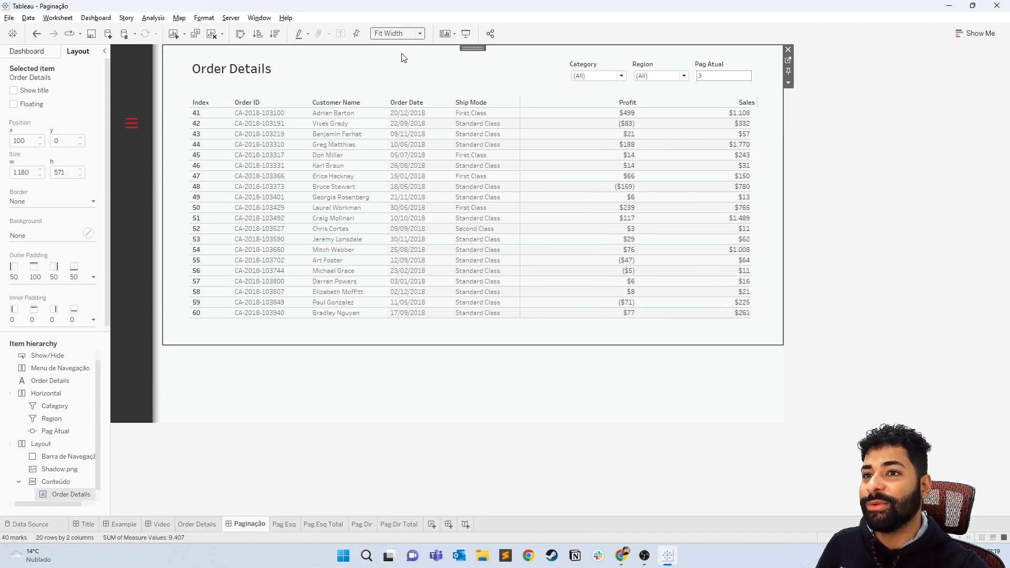
Add a horizontal container below the Order Details table on the dashboard and set its height to 32 pixels.
left_click(39, 51)
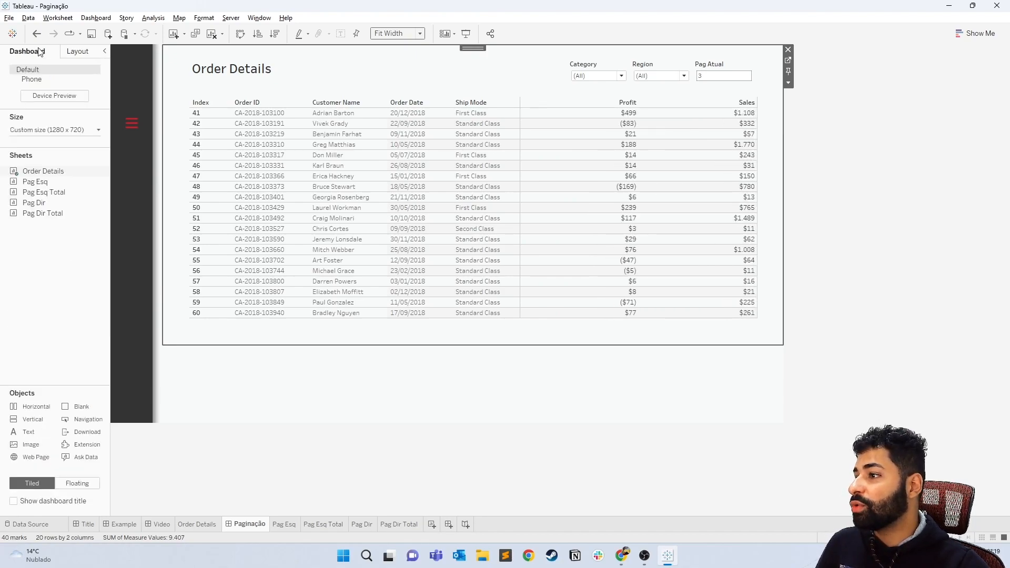
left_click_drag(33, 410, 248, 358)
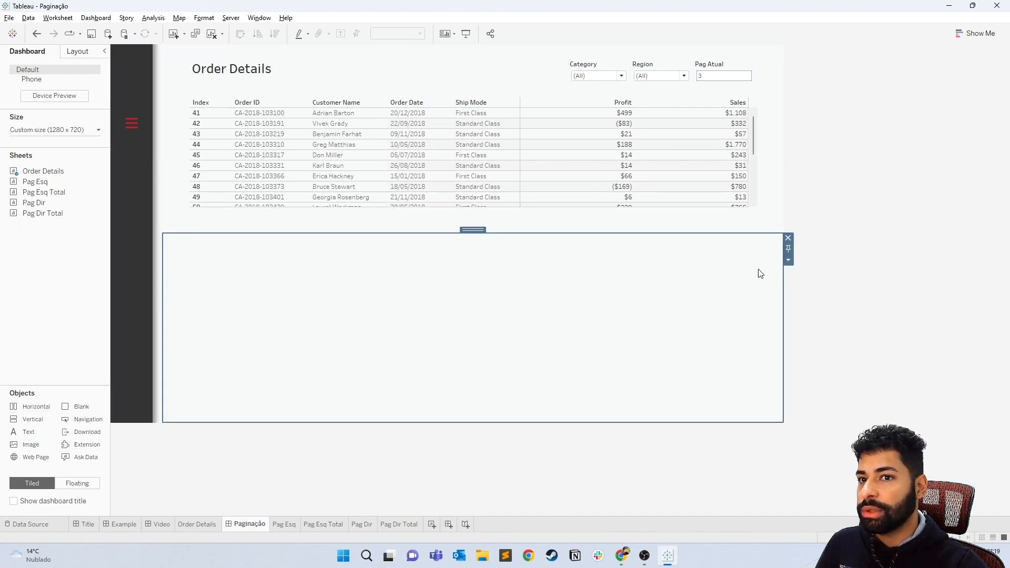
left_click(787, 260)
left_click(820, 334)
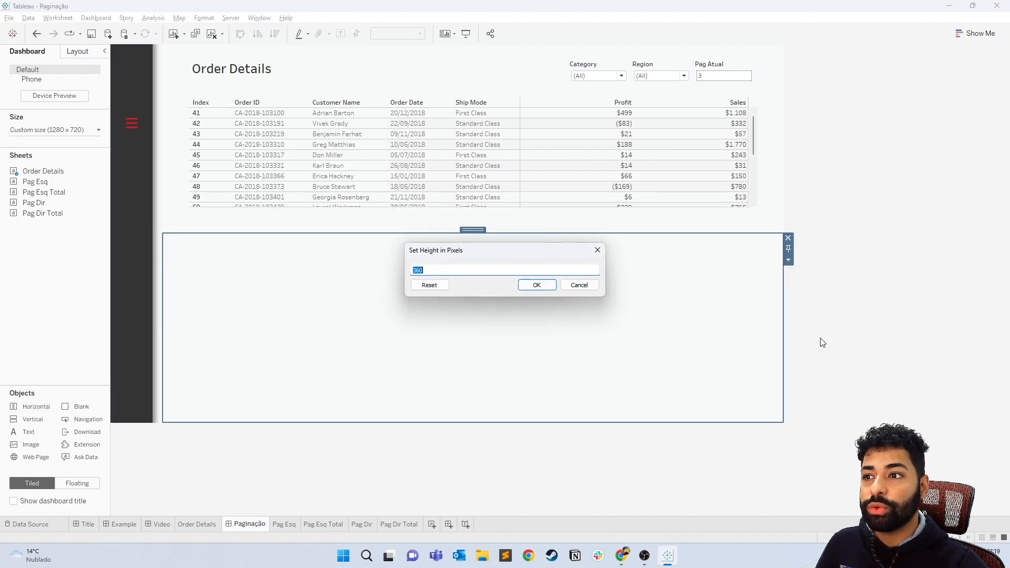
type("32")
key("Return")
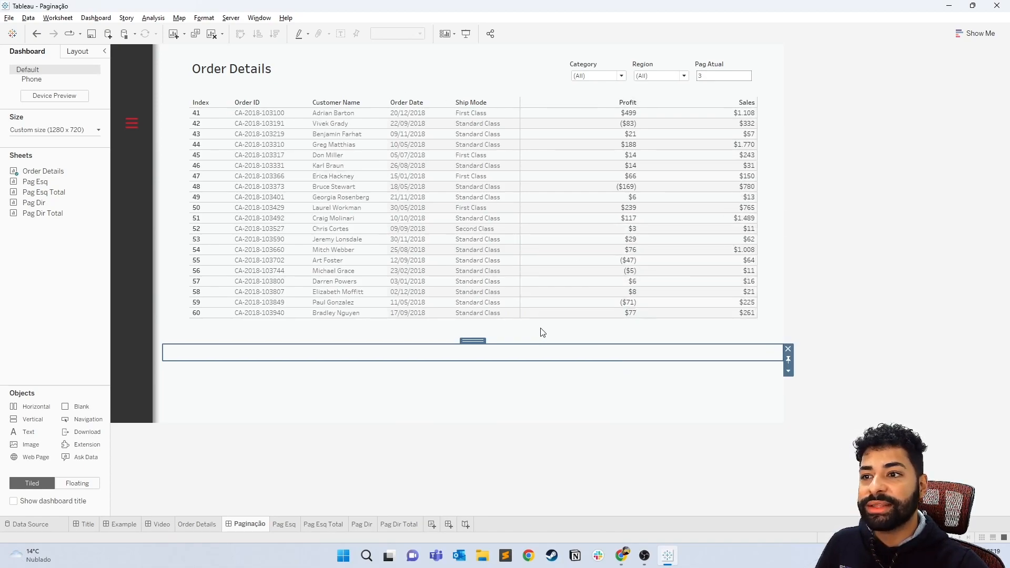
Increase the fixed height of the Order Details sheet on the dashboard.
left_click(552, 315)
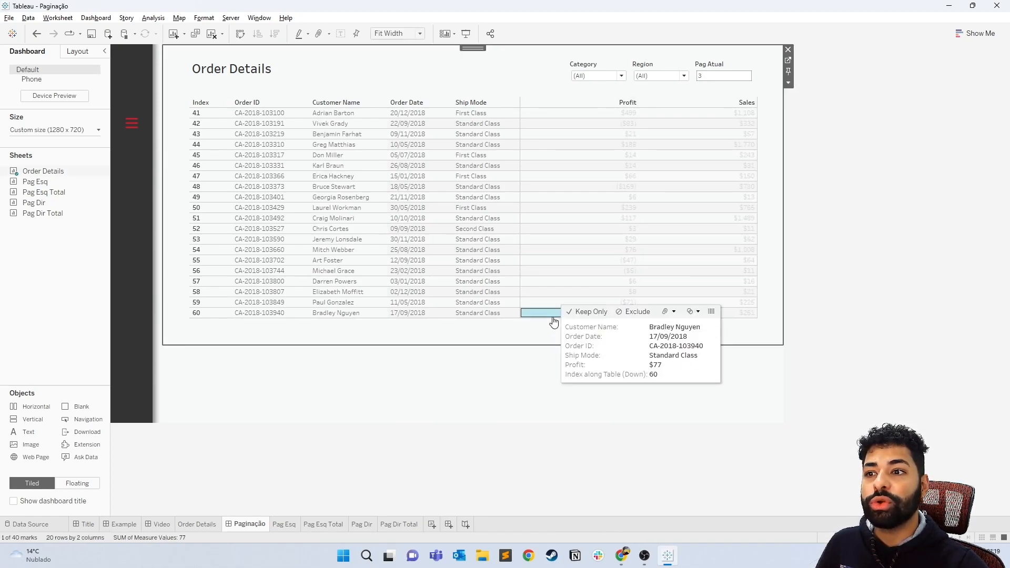
left_click(788, 83)
left_click(819, 295)
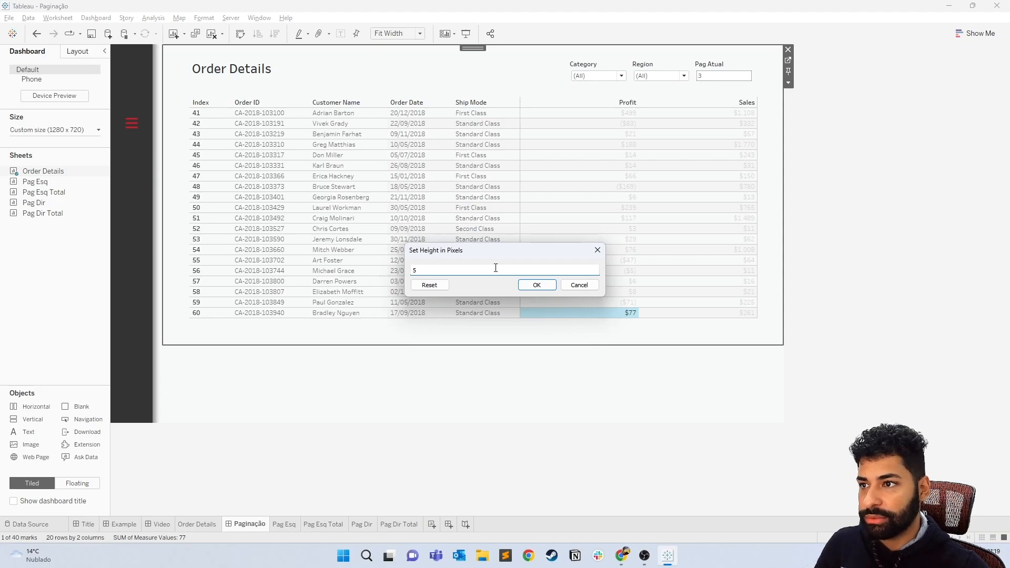
key("Return")
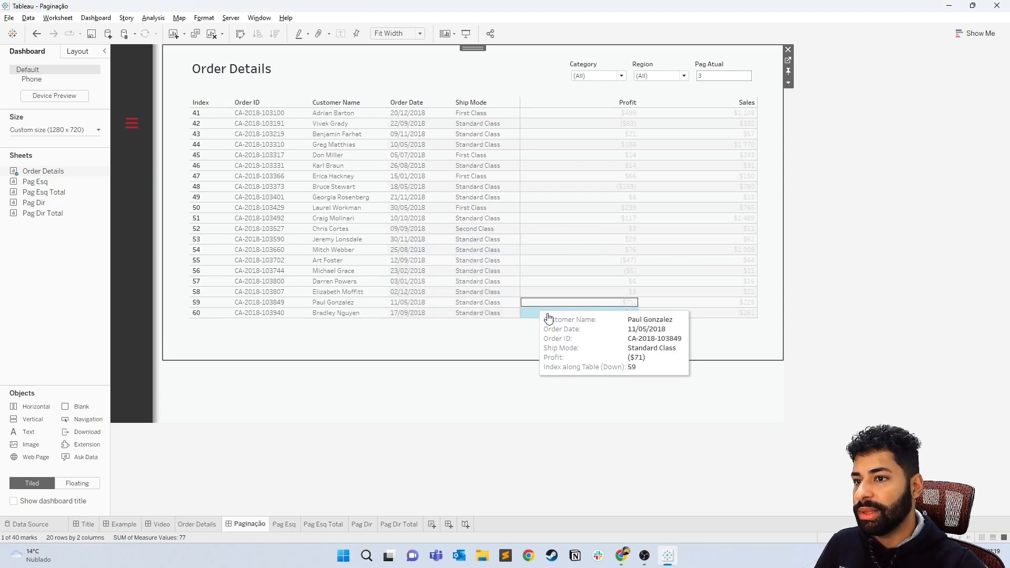
left_click(447, 384)
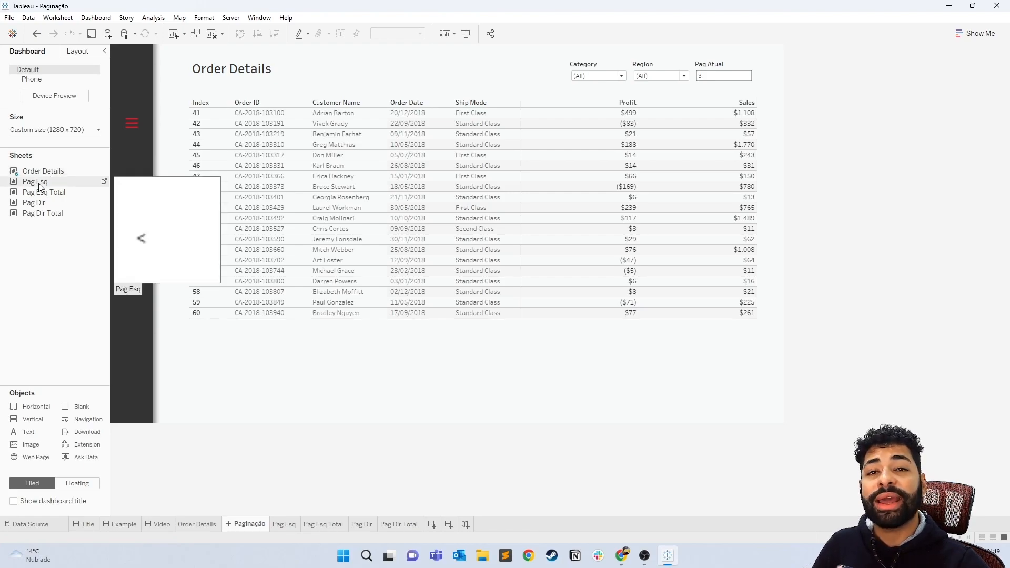
Place Pag Esq, Pag Esq Total, Pag Dir and Pag Dir Total side by side in the horizontal container, with a blank object at each end.
mouse_move(39, 185)
left_mouse_down()
mouse_move(315, 356)
mouse_move(356, 379)
mouse_move(365, 373)
left_mouse_up()
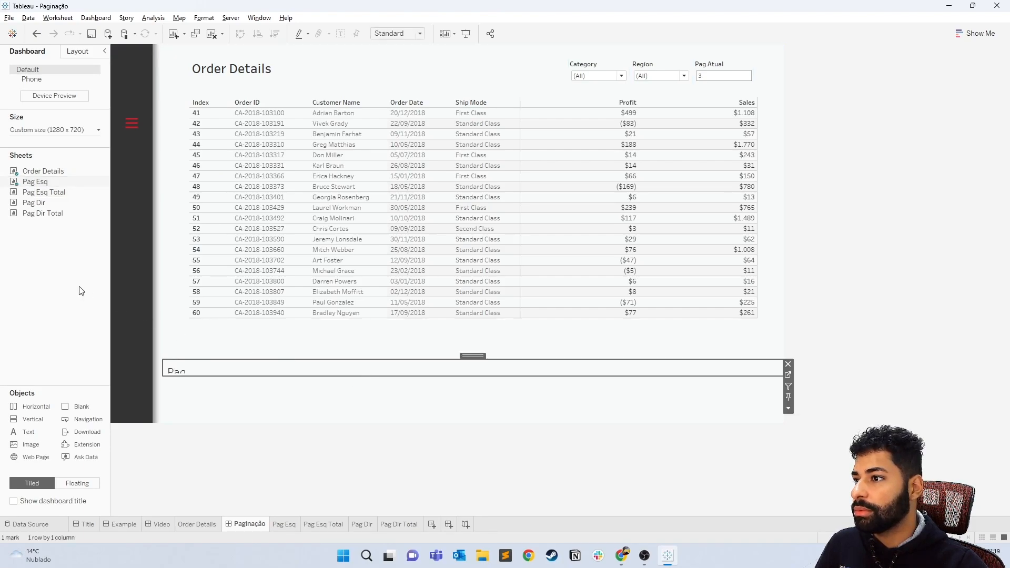
mouse_move(41, 193)
left_mouse_down()
mouse_move(740, 369)
mouse_move(100, 203)
mouse_move(470, 390)
mouse_move(532, 368)
left_mouse_up()
left_click_drag(42, 213, 347, 372)
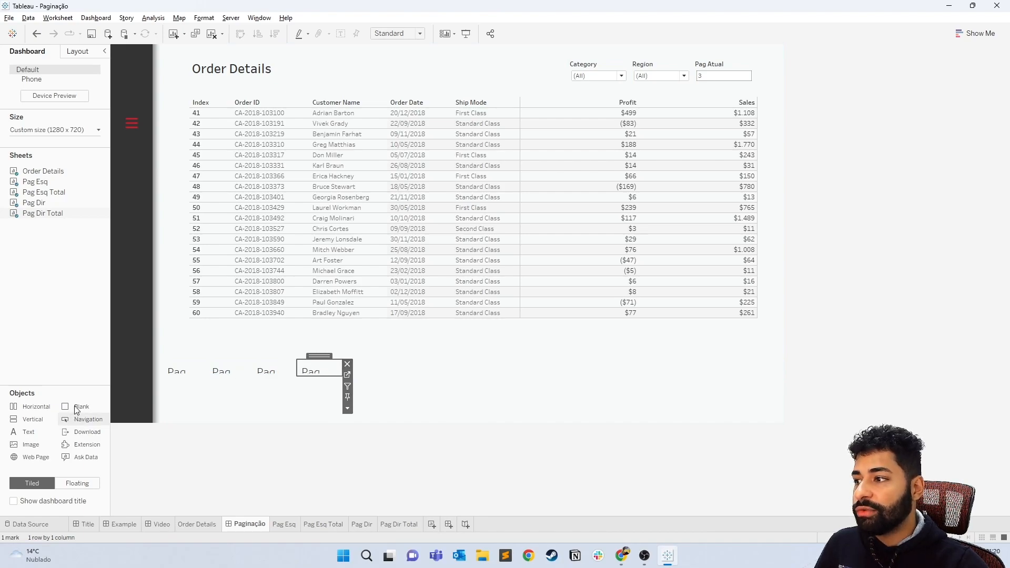
left_click_drag(73, 408, 444, 367)
left_click_drag(101, 410, 176, 371)
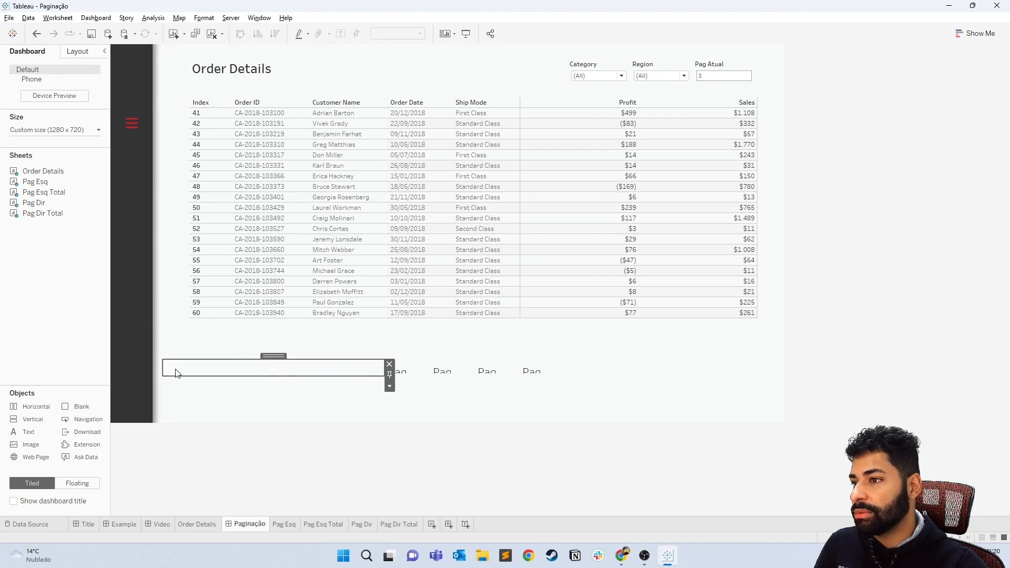
Try to hide the title of the Pag Esq sheet in the container without selecting the sheet first.
right_click(409, 376)
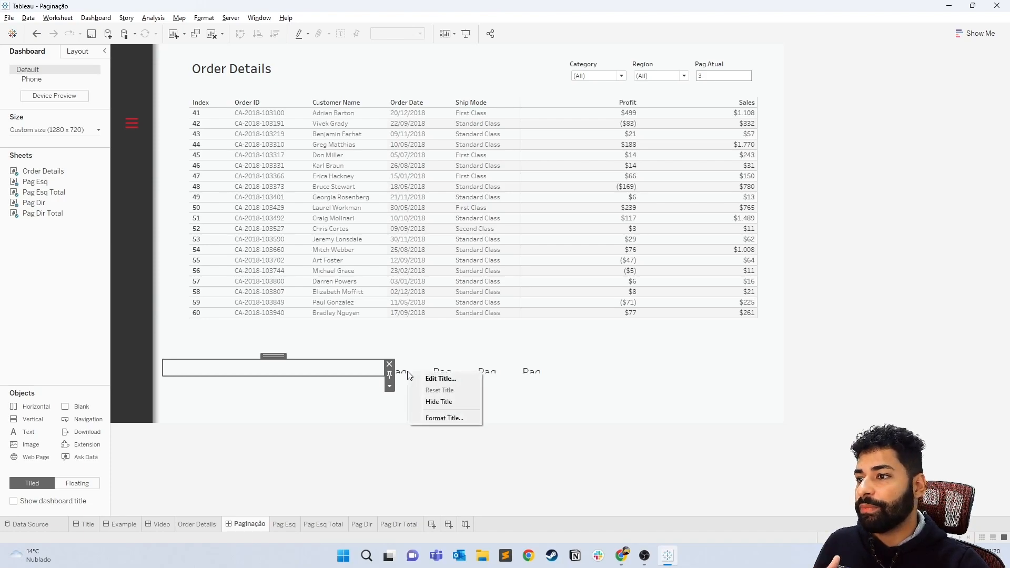
left_click(440, 403)
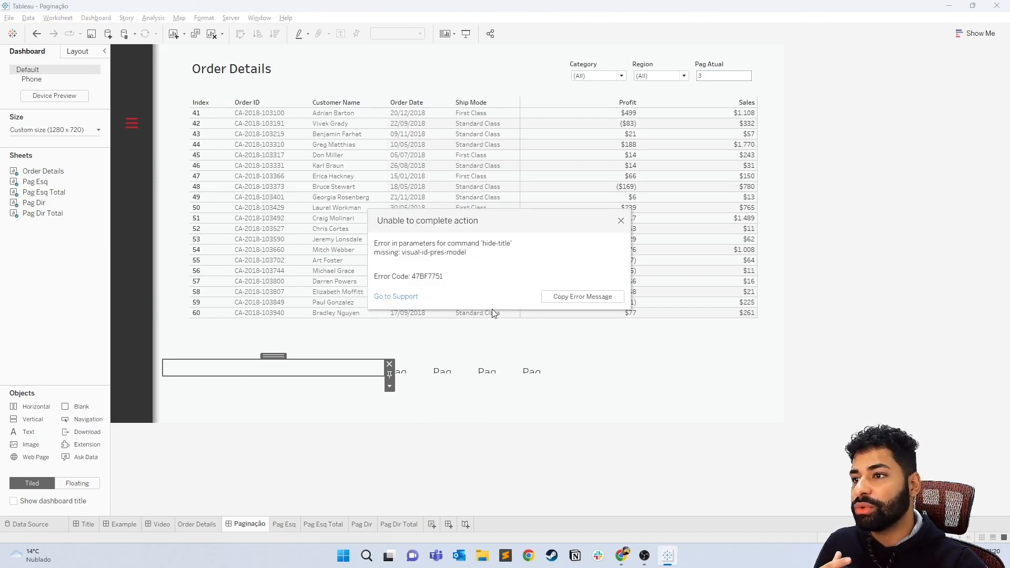
left_click(620, 221)
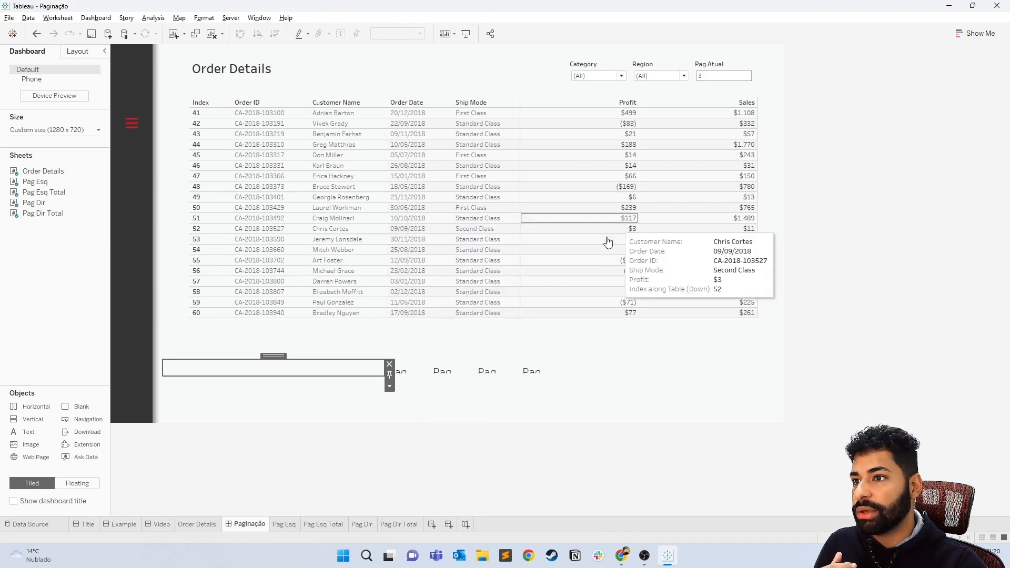
Hide the title of the Pag Esq sheet on the dashboard and set its fit to Entire View.
left_click(420, 373)
right_click(414, 374)
left_click(438, 402)
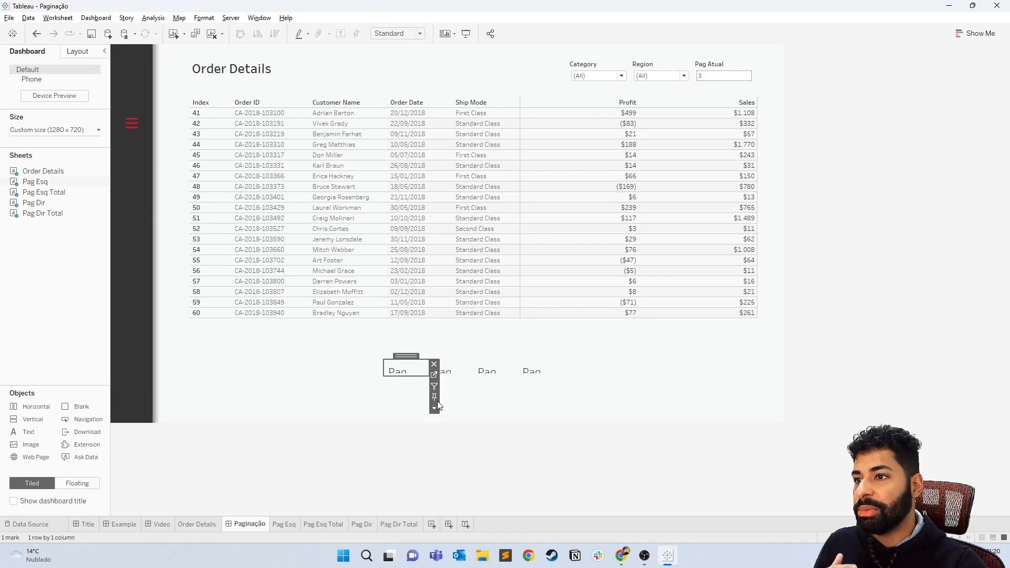
left_click(395, 36)
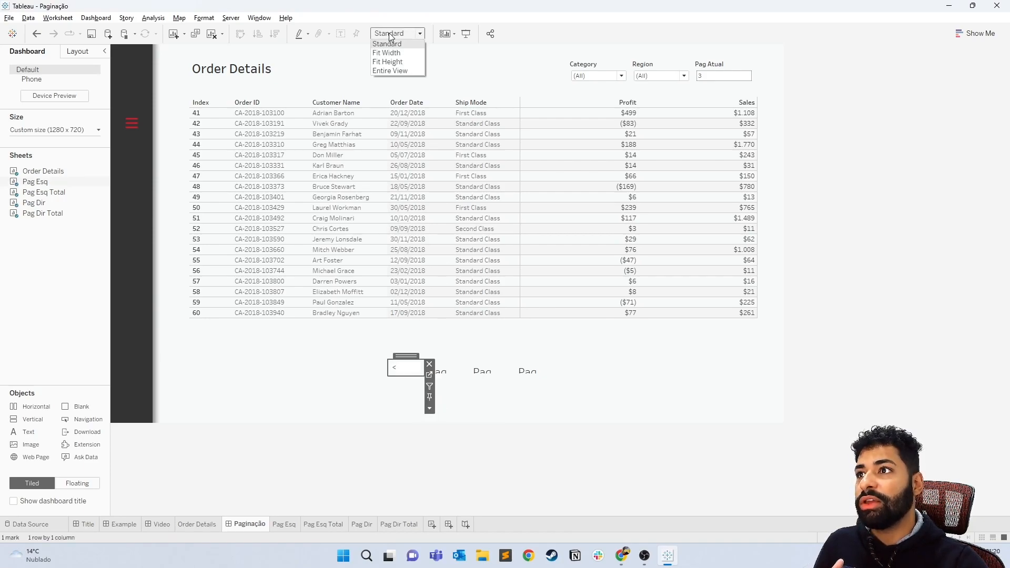
left_click(402, 71)
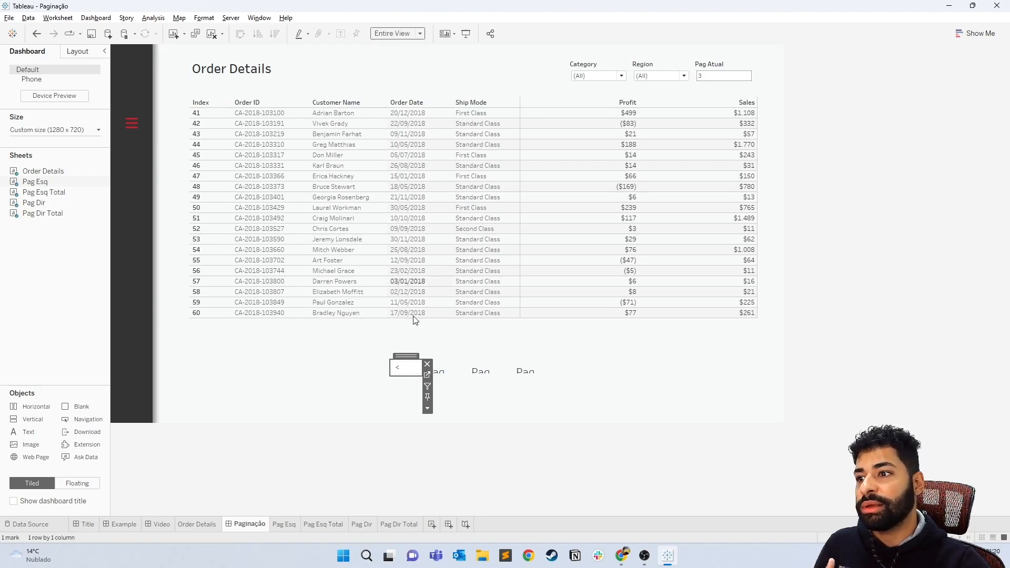
Hide the title of the Pag Esq Total sheet on the dashboard and set its fit to Entire View.
right_click(448, 371)
left_click(477, 398)
left_click(402, 33)
left_click(399, 72)
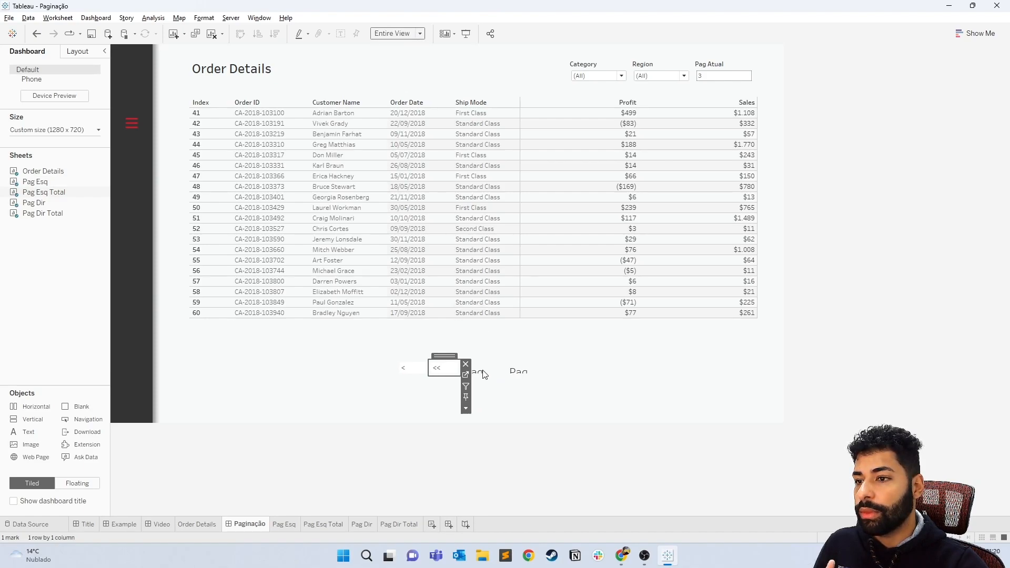
Hide the title of the Pag Dir sheet on the dashboard and set its fit to Entire View.
right_click(485, 374)
left_click(507, 399)
left_click(399, 33)
left_click(397, 73)
Hide the title of the Pag Dir Total sheet on the dashboard and set its fit to Entire View.
right_click(515, 374)
left_click(545, 404)
left_click(403, 33)
left_click(400, 44)
left_click(405, 75)
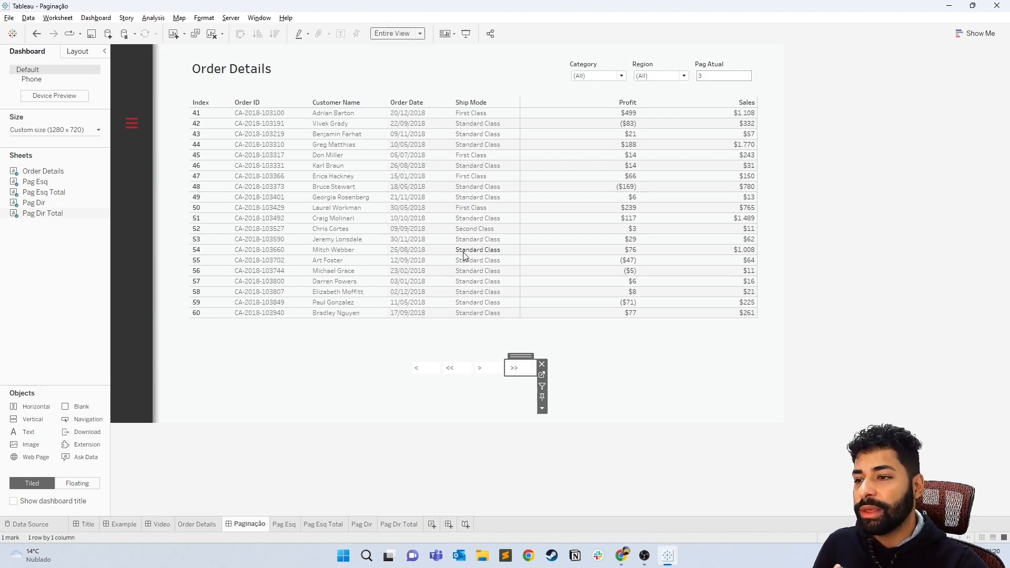
Set the outer padding of the Pag Dir Total sheet to 0 on all sides.
left_click(78, 51)
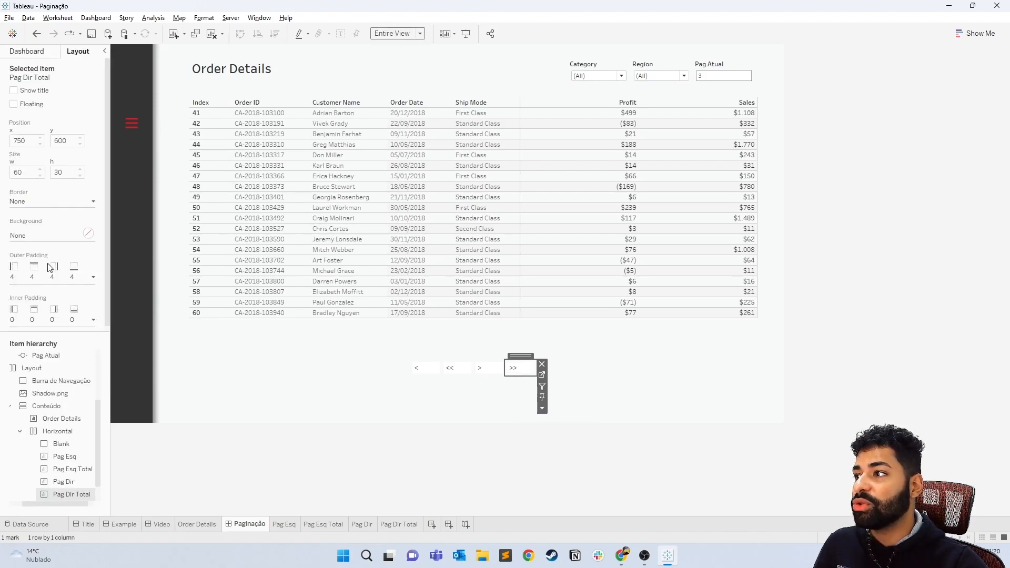
left_click(40, 281)
double_click(59, 316)
type("0")
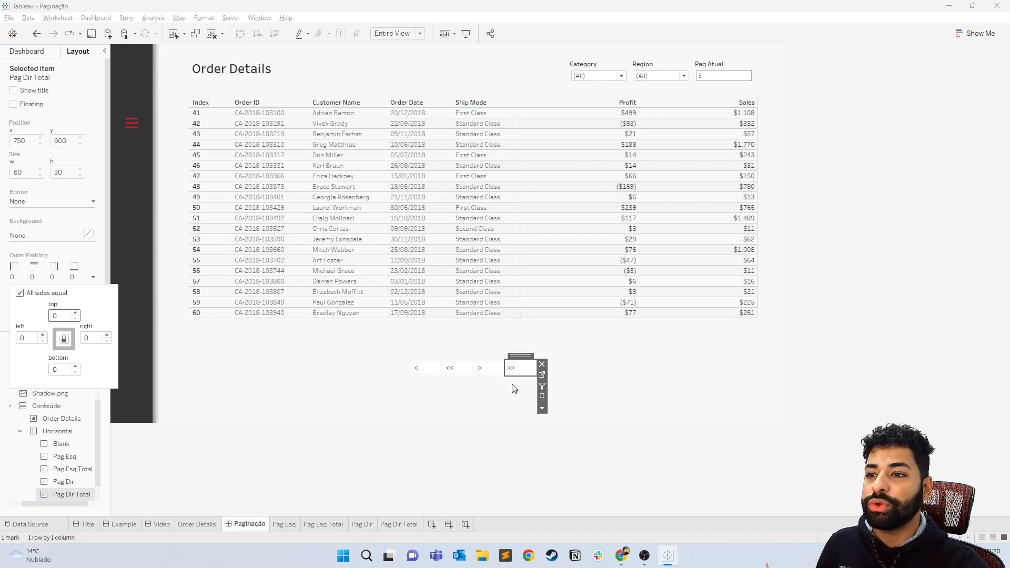
Set the outer padding of the Pag Dir, Pag Esq Total and Pag Esq sheets to 0 on all sides.
left_click(488, 368)
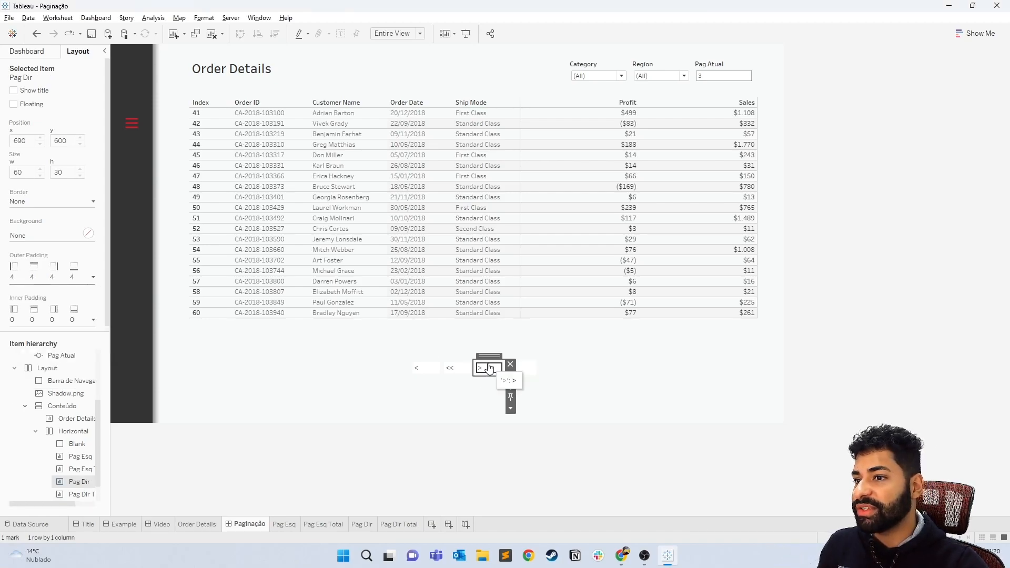
left_click(71, 285)
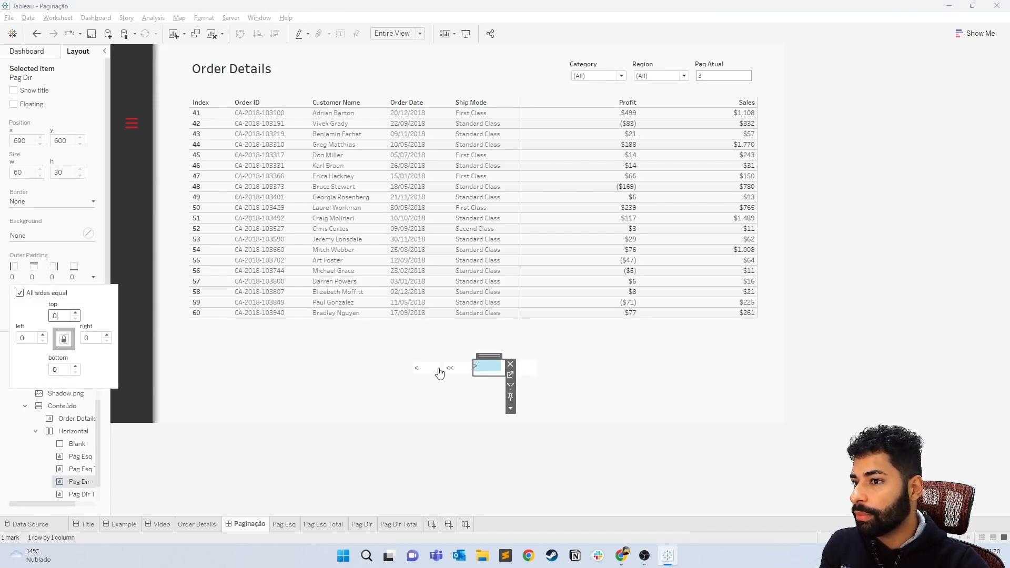
left_click(448, 367)
left_click(62, 279)
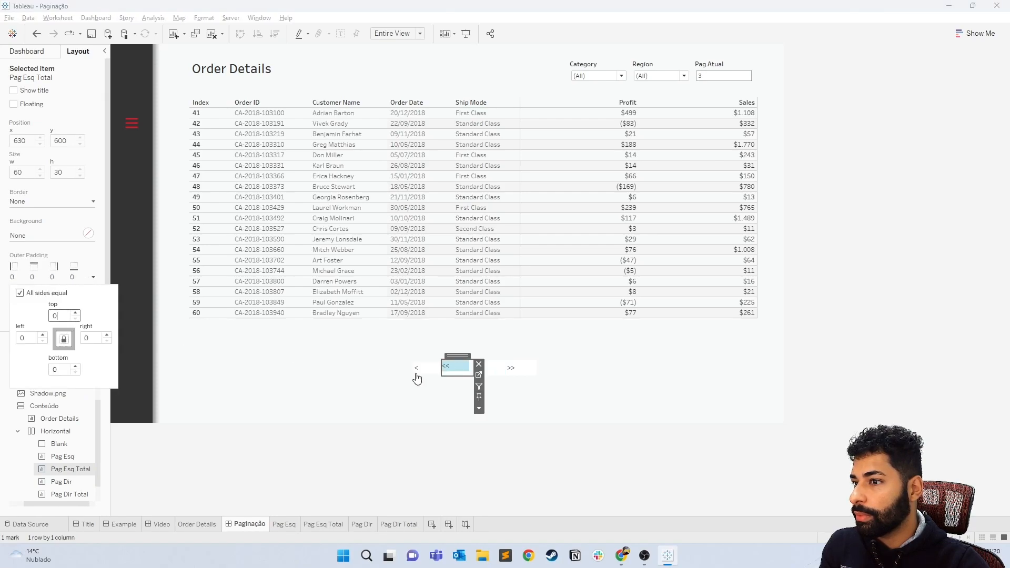
left_click(417, 368)
left_click(64, 279)
type("0")
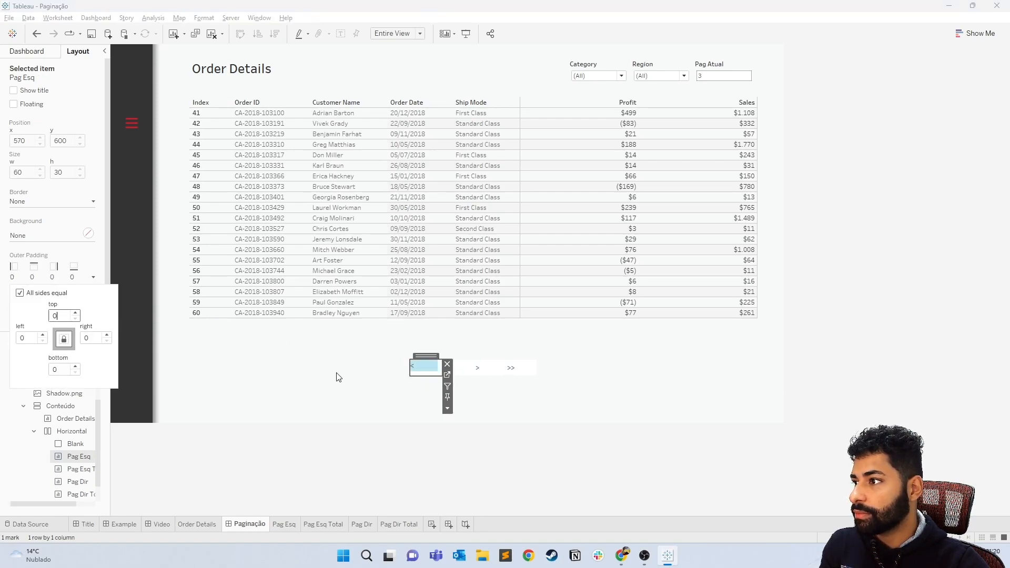
Format the Pag Esq sheet with worksheet shading None and center horizontal alignment for the pane.
left_click(447, 408)
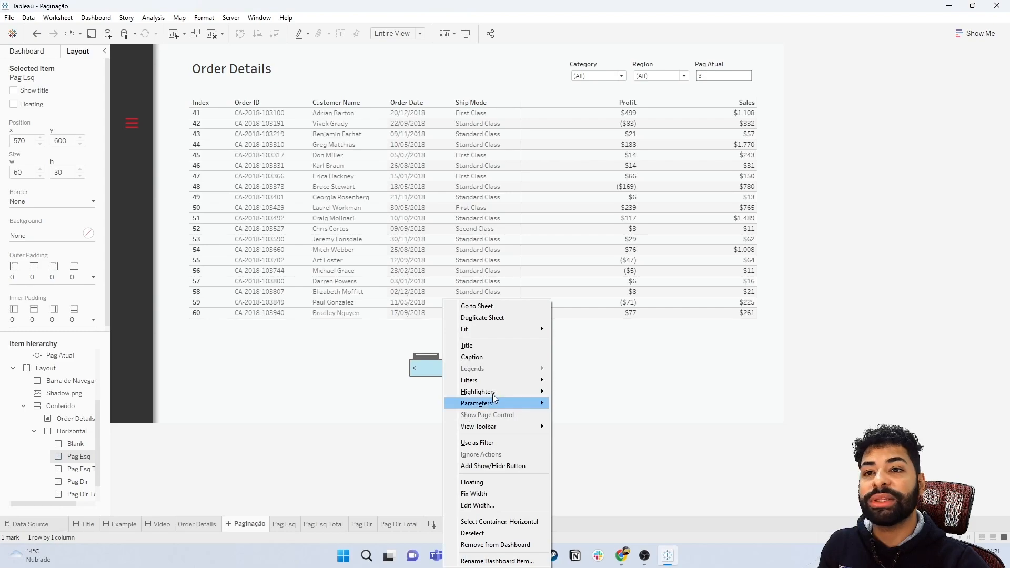
right_click(421, 370)
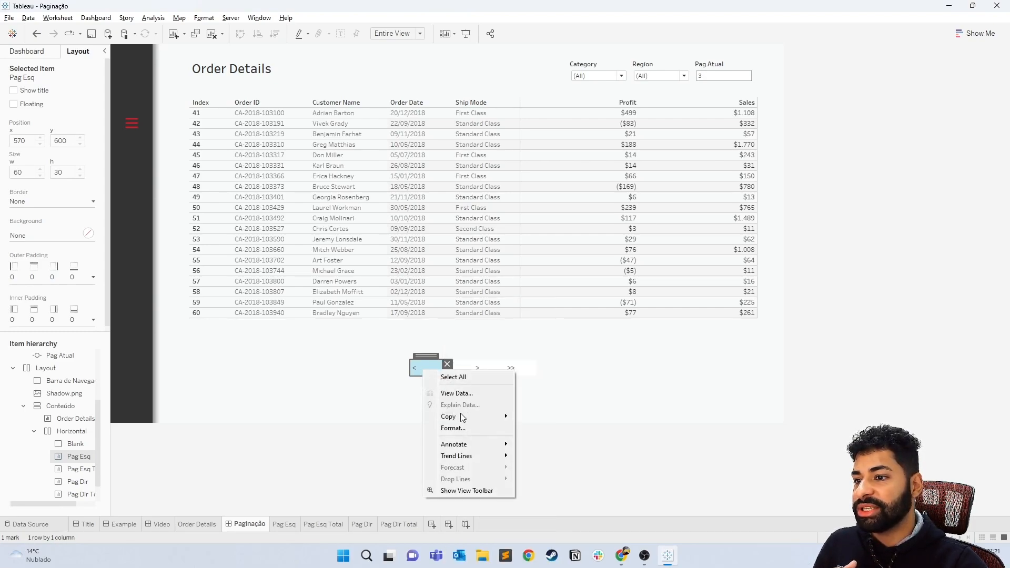
left_click(456, 426)
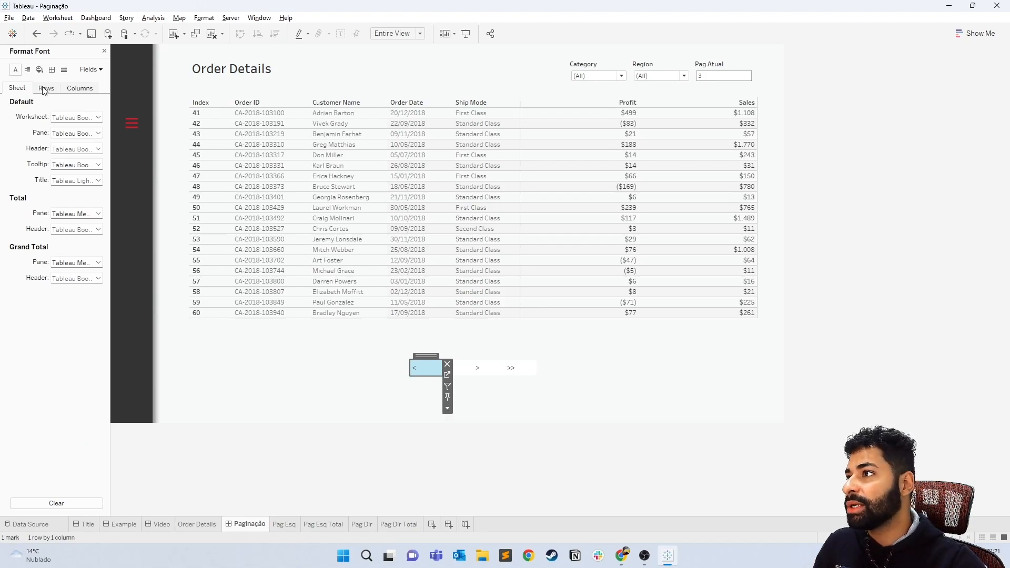
left_click(39, 70)
left_click(74, 117)
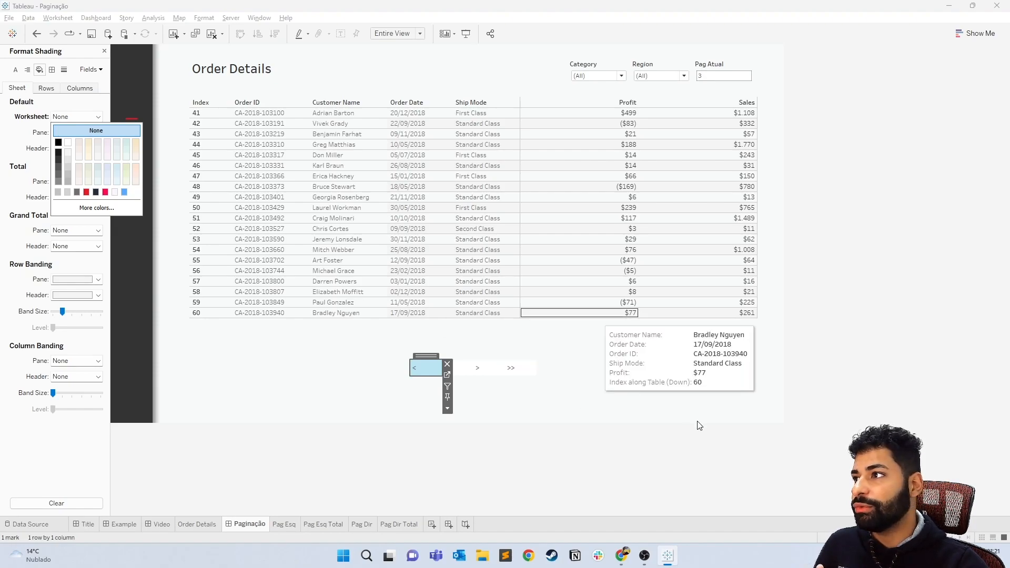
left_click(27, 69)
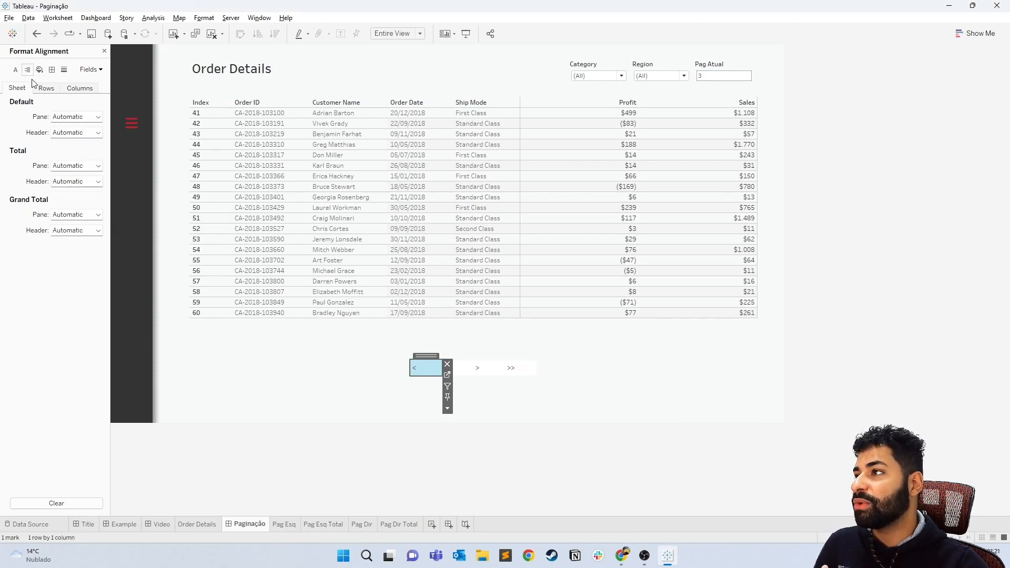
left_click(81, 118)
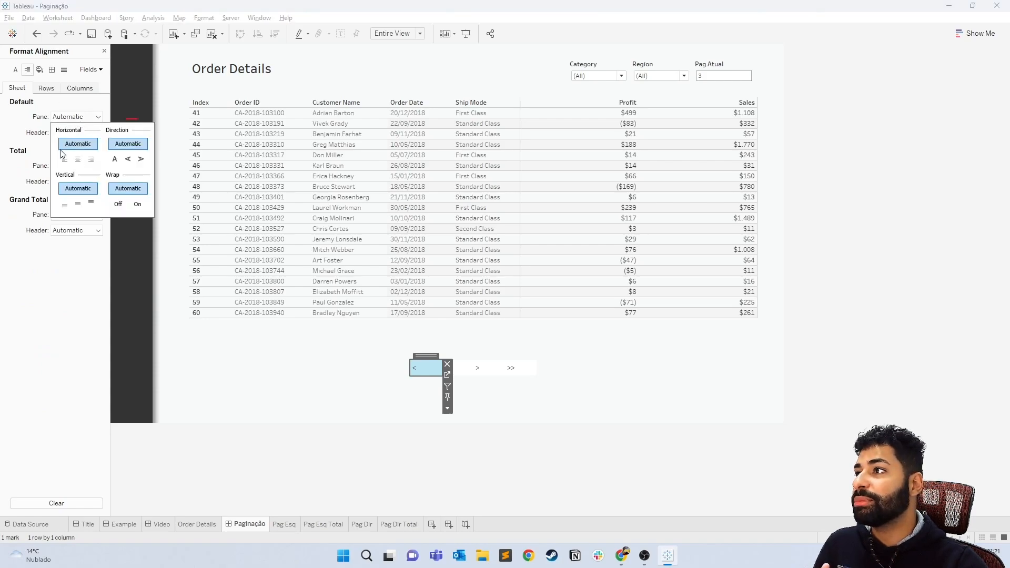
left_click(77, 160)
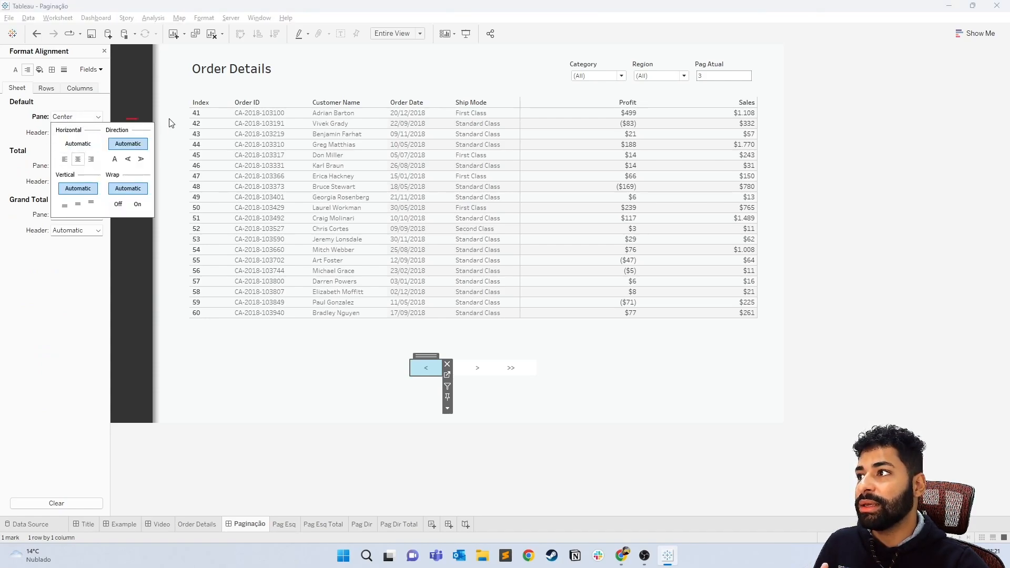
Center the pane text of the Pag Esq Total sheet horizontally and set its worksheet shading to None.
left_click(458, 368)
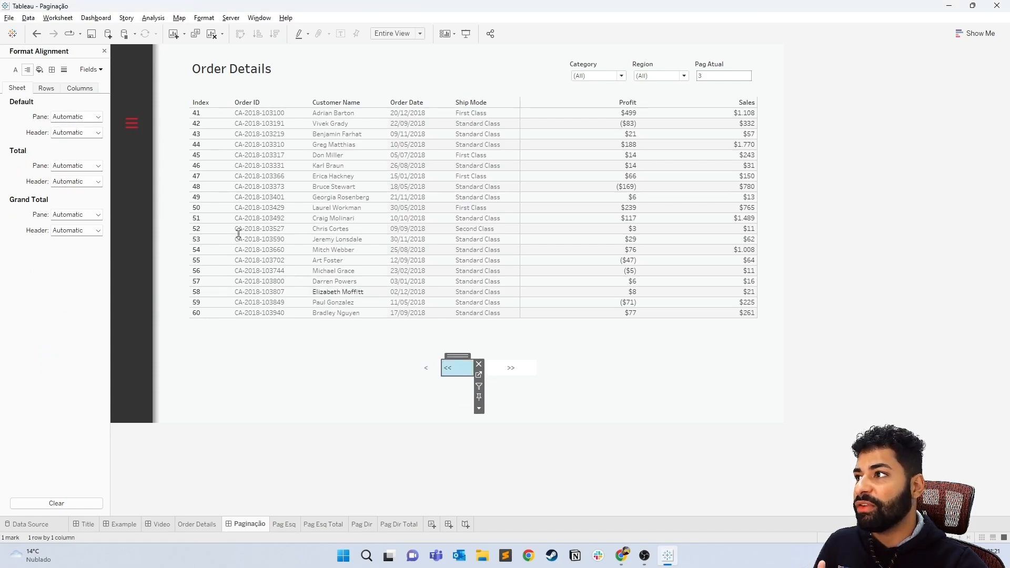
left_click(76, 116)
left_click(77, 160)
left_click(39, 69)
left_click(59, 118)
left_click(74, 129)
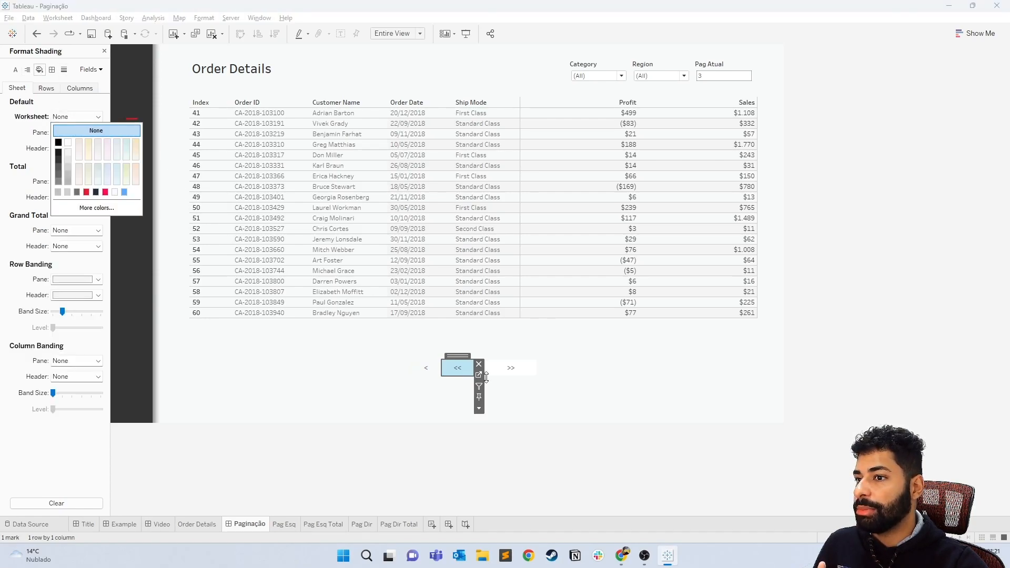
Set the worksheet shading of the Pag Dir sheet to None and center its pane text horizontally.
left_click(493, 367)
left_click(65, 117)
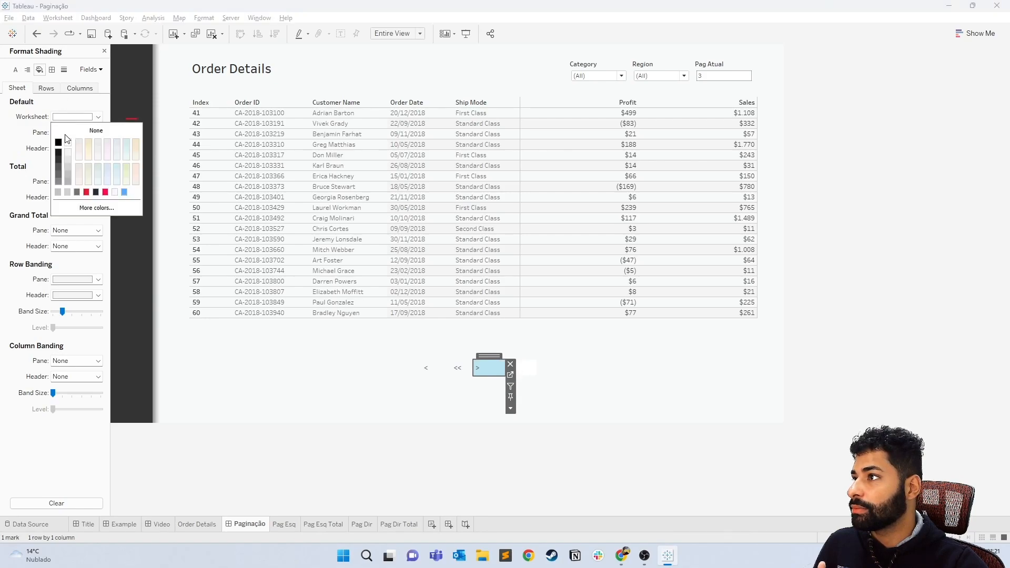
left_click(27, 69)
left_click(76, 117)
left_click(78, 160)
Center the pane text of the Pag Dir Total sheet horizontally and set its worksheet shading to None.
left_click(520, 368)
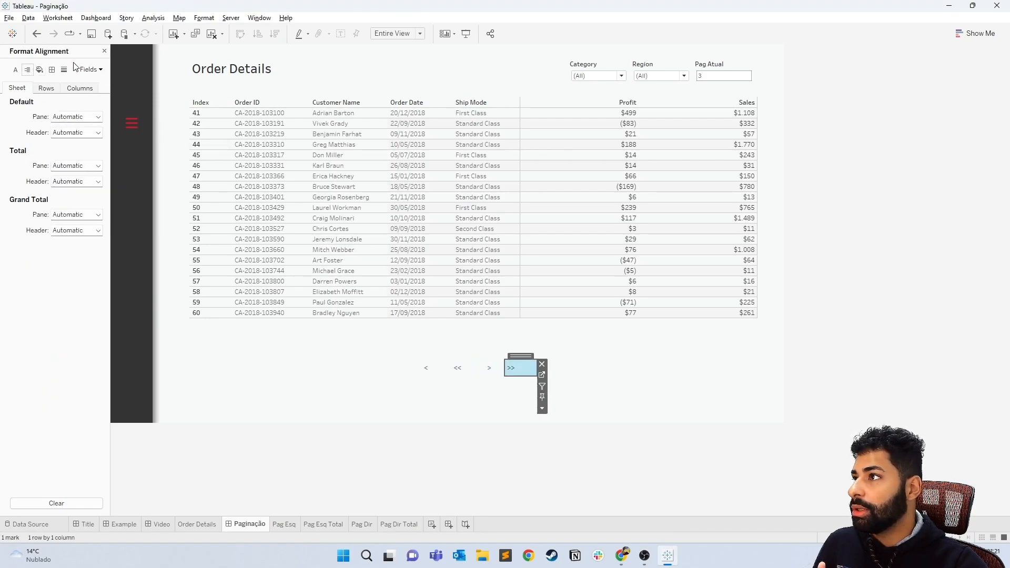
left_click(70, 116)
left_click(77, 160)
left_click(40, 69)
left_click(75, 117)
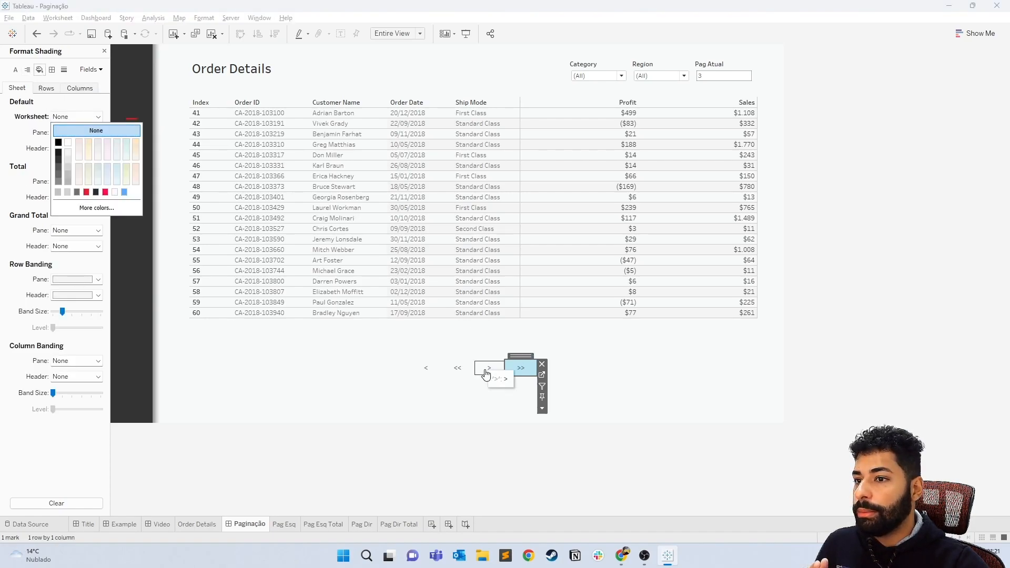
left_click(522, 368)
Check the arrow order in the published Superstore dashboard in the browser and move Pag Esq Total before Pag Esq in the horizontal container.
key("alt+Tab")
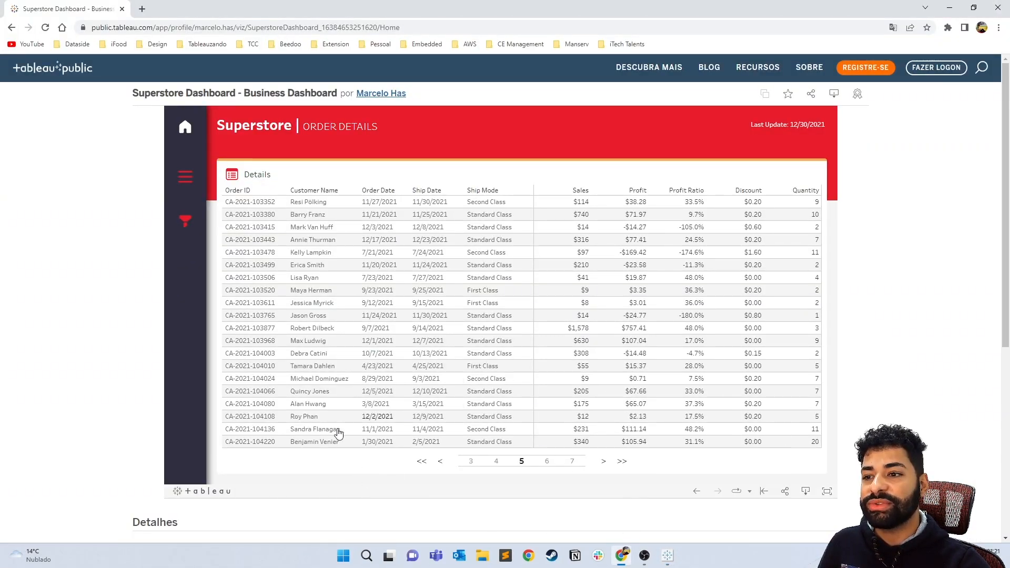
key("alt+Tab")
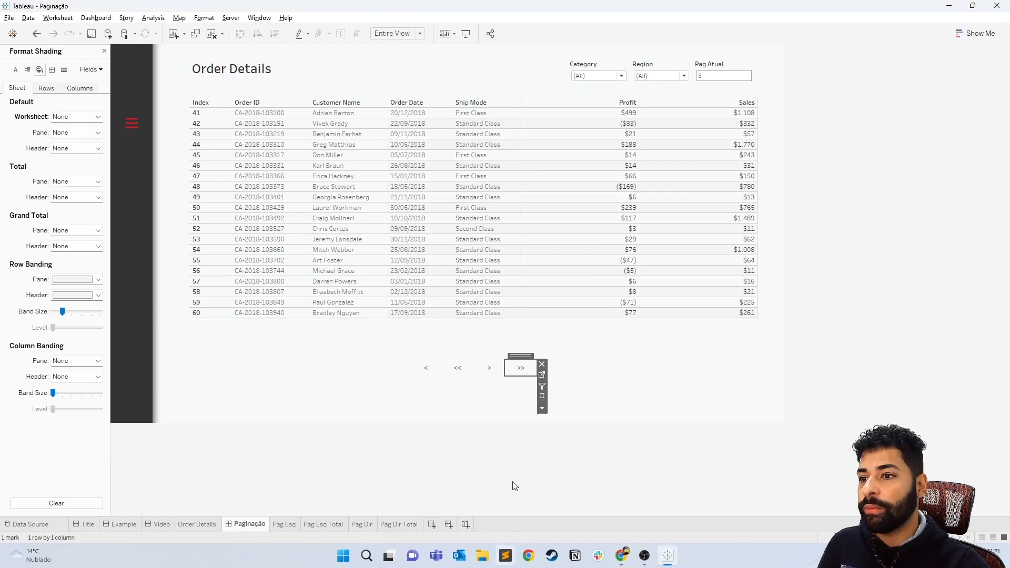
left_click(104, 51)
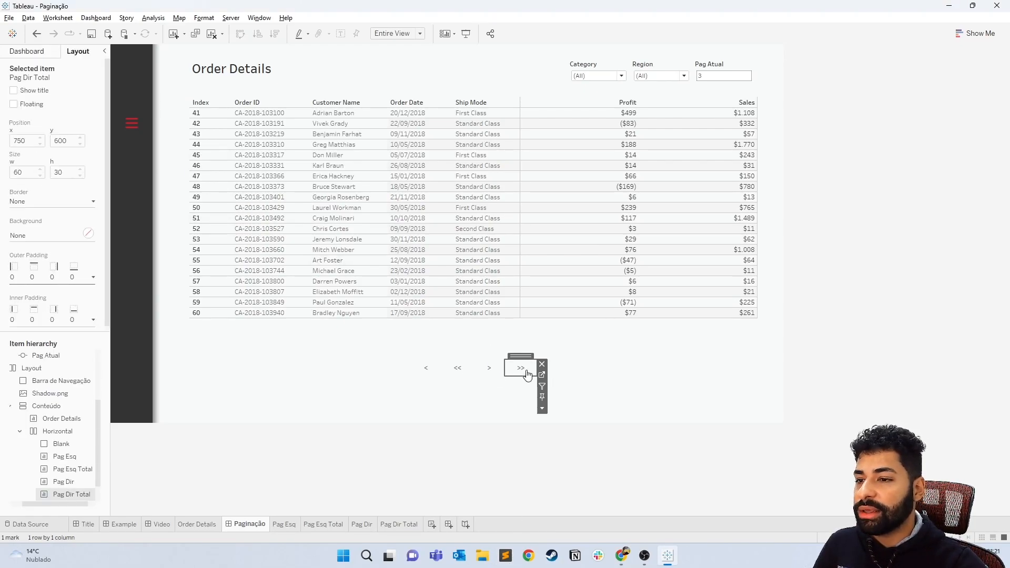
left_click(457, 368)
left_click_drag(460, 356, 416, 369)
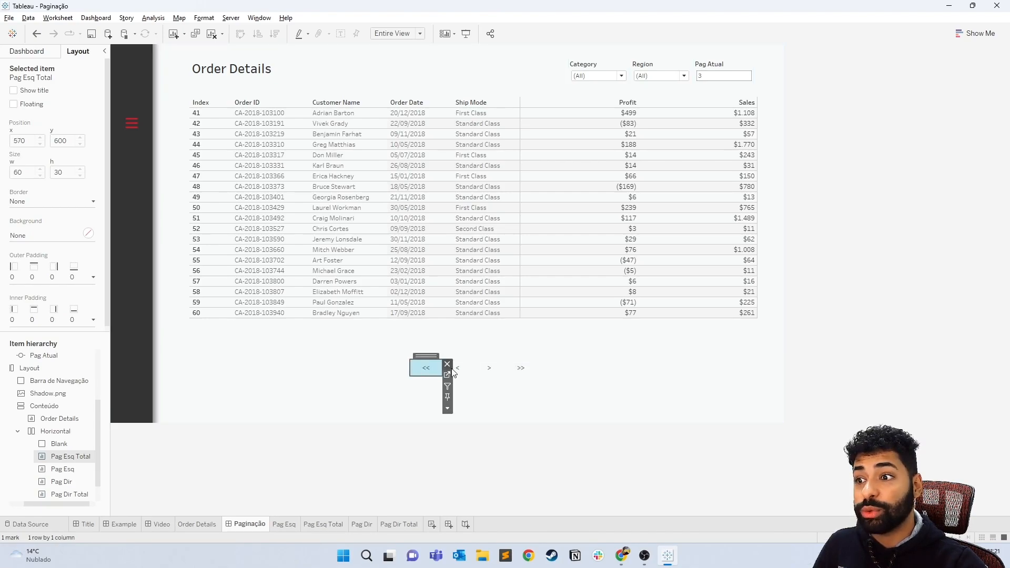
Set the width of the Pag Esq Total sheet to 40 pixels.
left_click(448, 408)
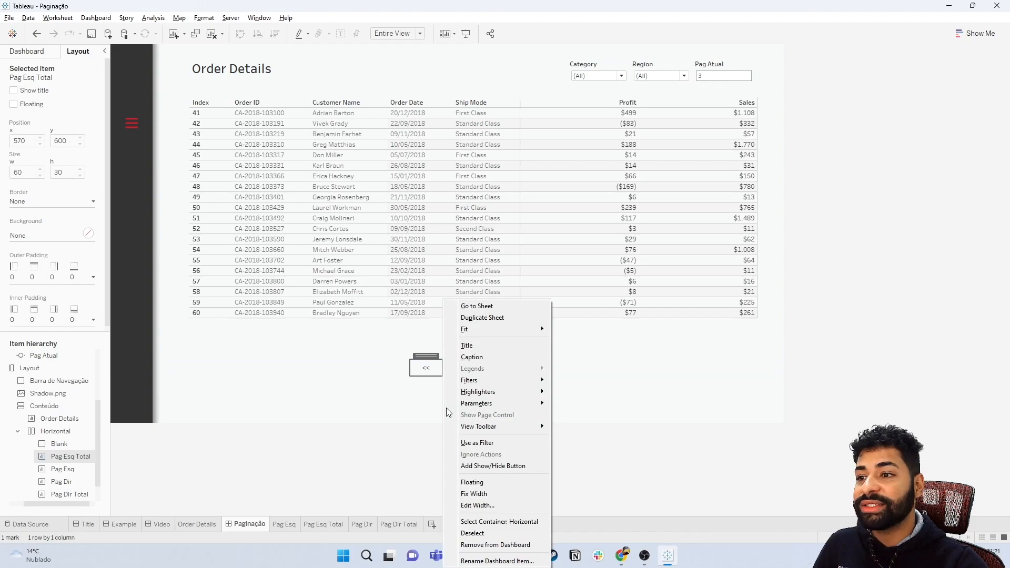
left_click(492, 505)
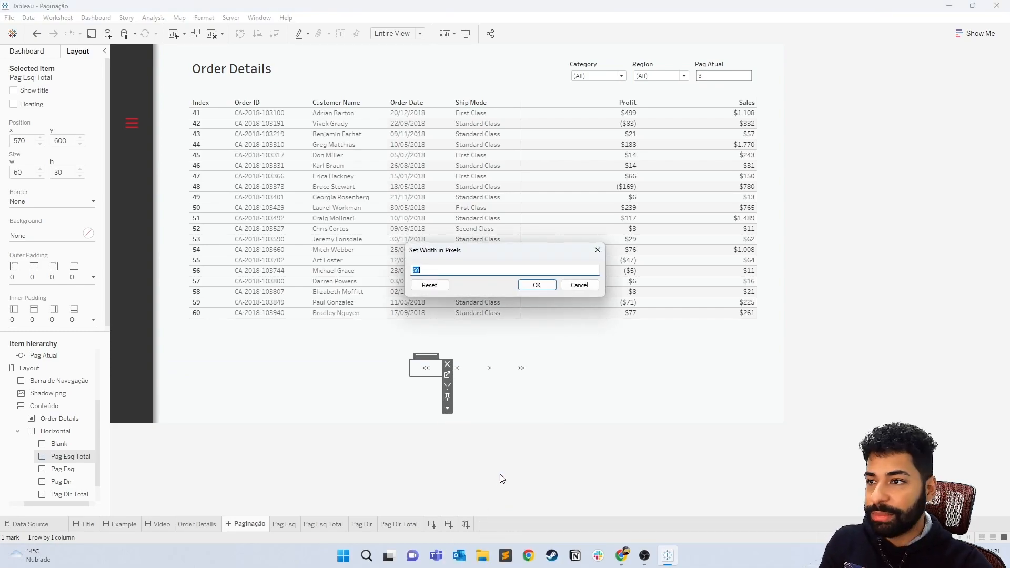
left_click(536, 286)
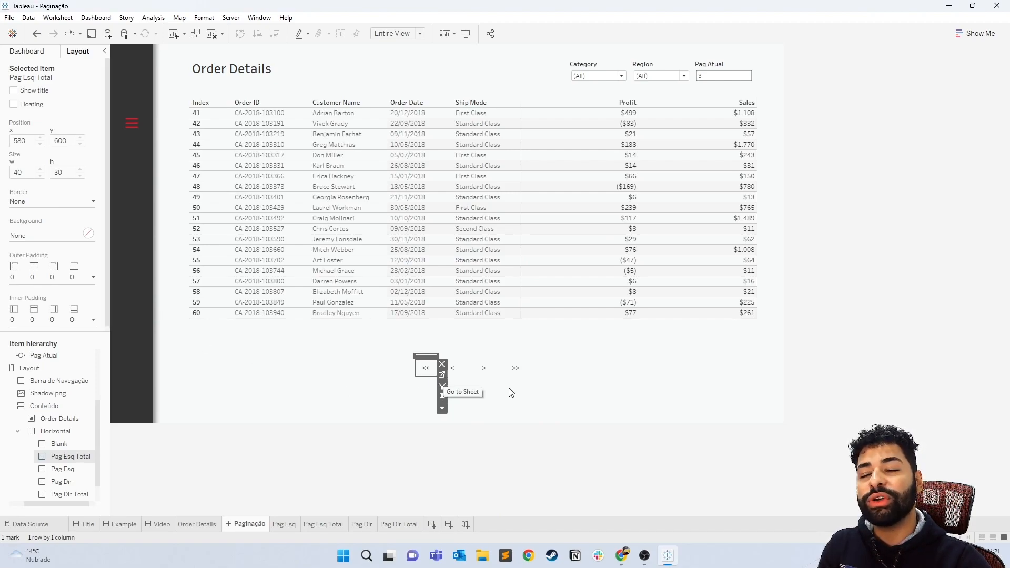
Unlink the inner padding sides of the Pag Esq Total sheet and set its right inner padding to 20.
left_click(80, 319)
left_click(65, 383)
left_click(63, 384)
left_click(64, 384)
left_click(98, 377)
type("20")
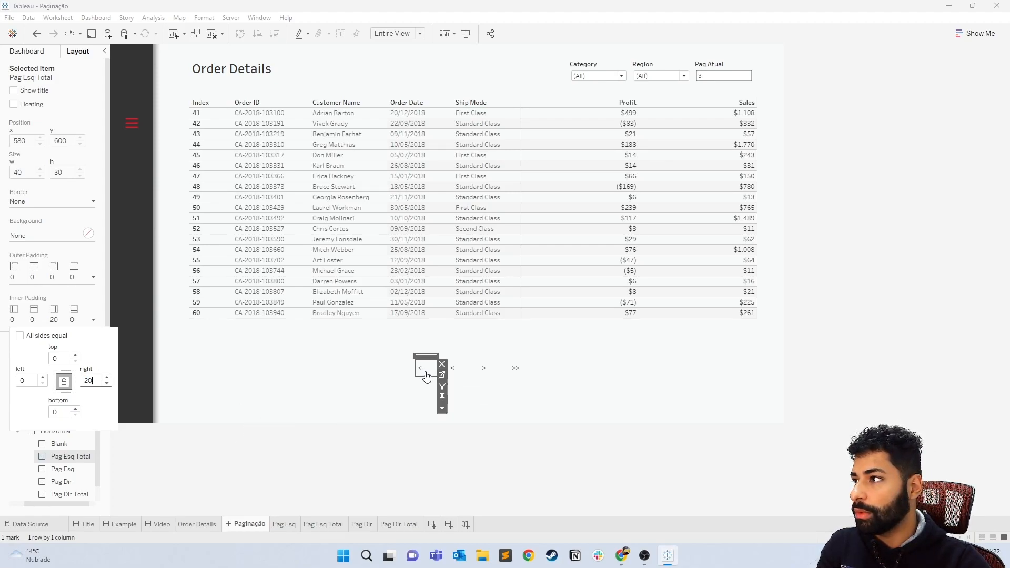
left_click(318, 402)
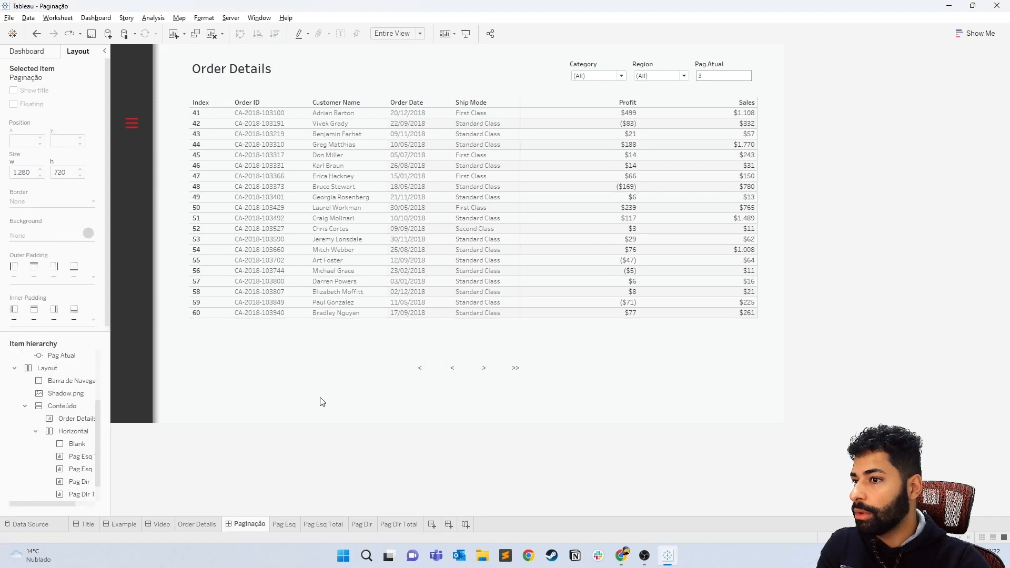
Reduce the right inner padding of the Pag Esq Total sheet so the whole double arrow fits.
left_click(432, 371)
left_click(93, 319)
left_click(98, 379)
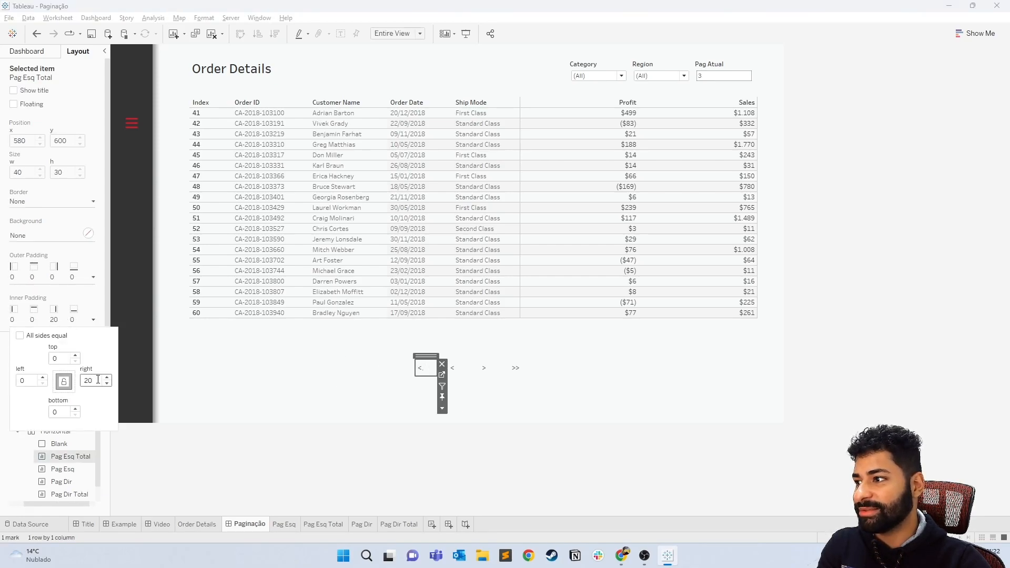
Set the width of the Pag Esq sheet to 40 pixels.
left_click(452, 368)
left_click(66, 318)
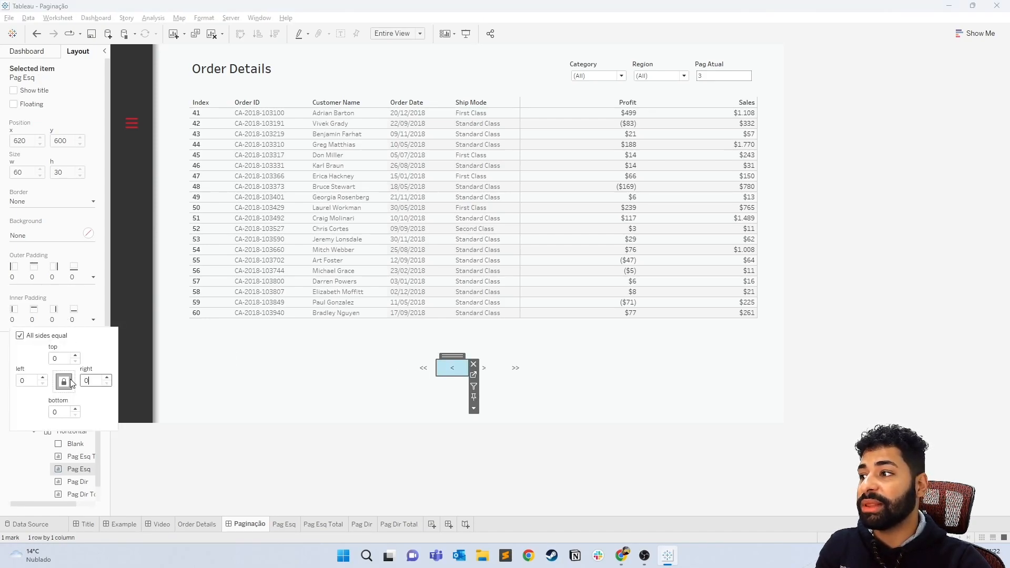
left_click(474, 408)
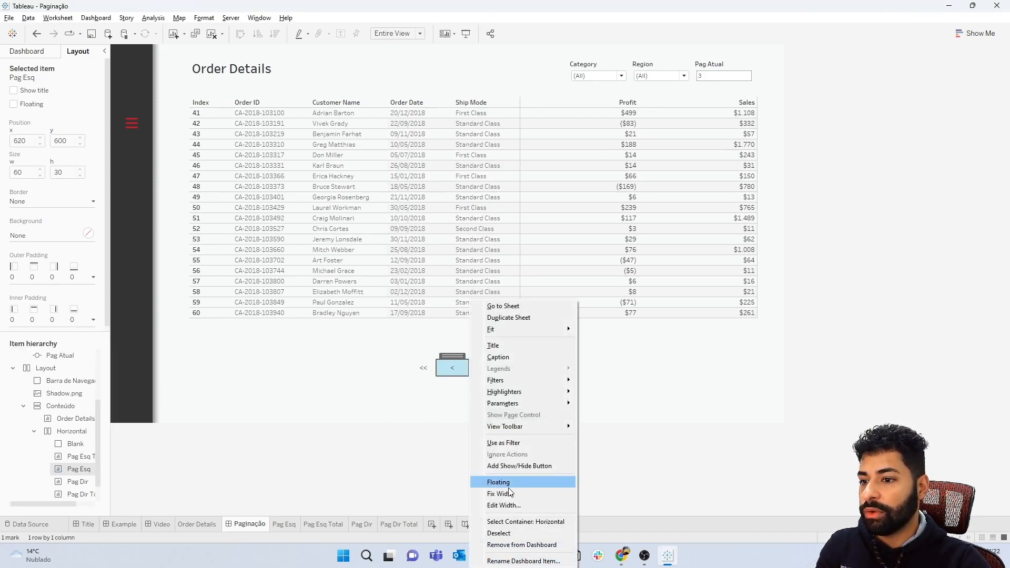
left_click(504, 505)
type("40")
left_click(535, 284)
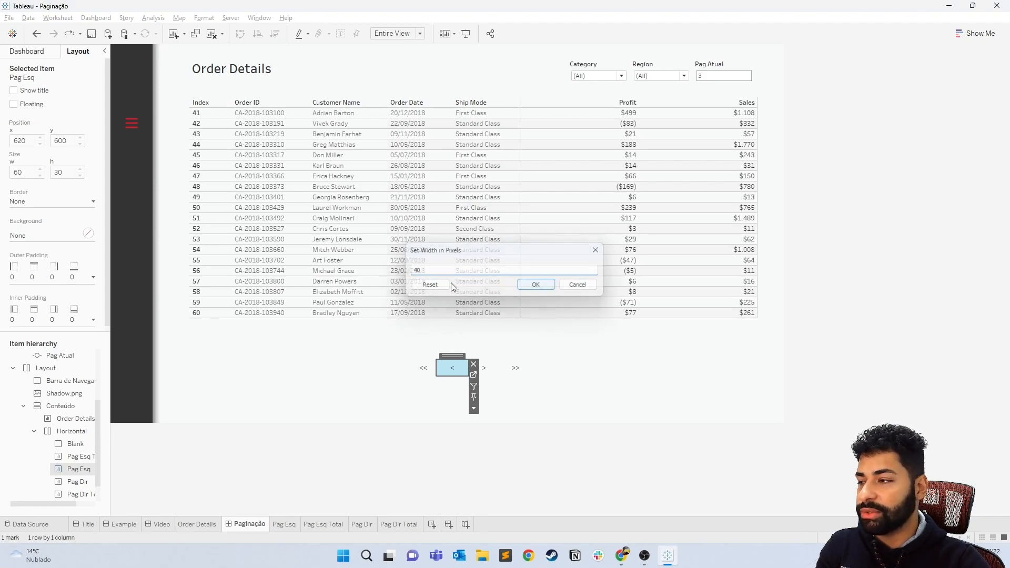
Unlink the inner padding sides of the Pag Esq sheet and set its right inner padding to 20.
left_click(78, 325)
left_click(64, 382)
left_click(95, 382)
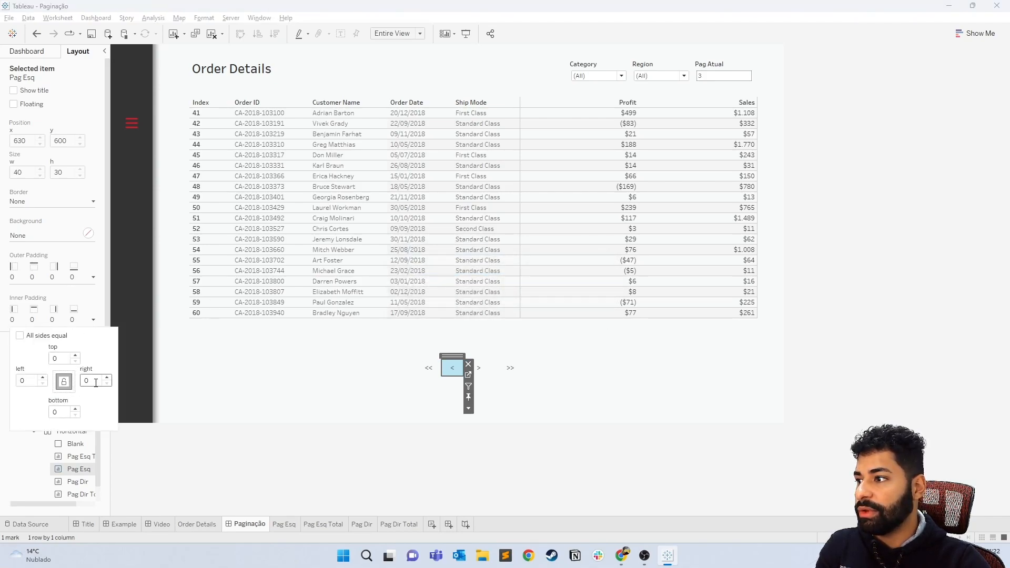
type("20")
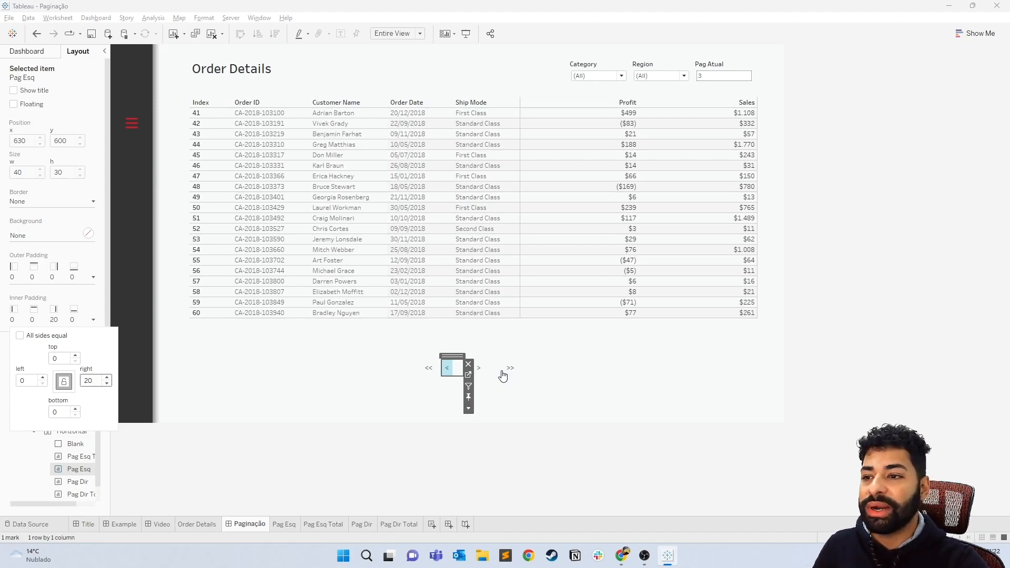
Set the width of the Pag Dir sheet to 40 pixels and only its left inner padding to 20.
left_click(483, 373)
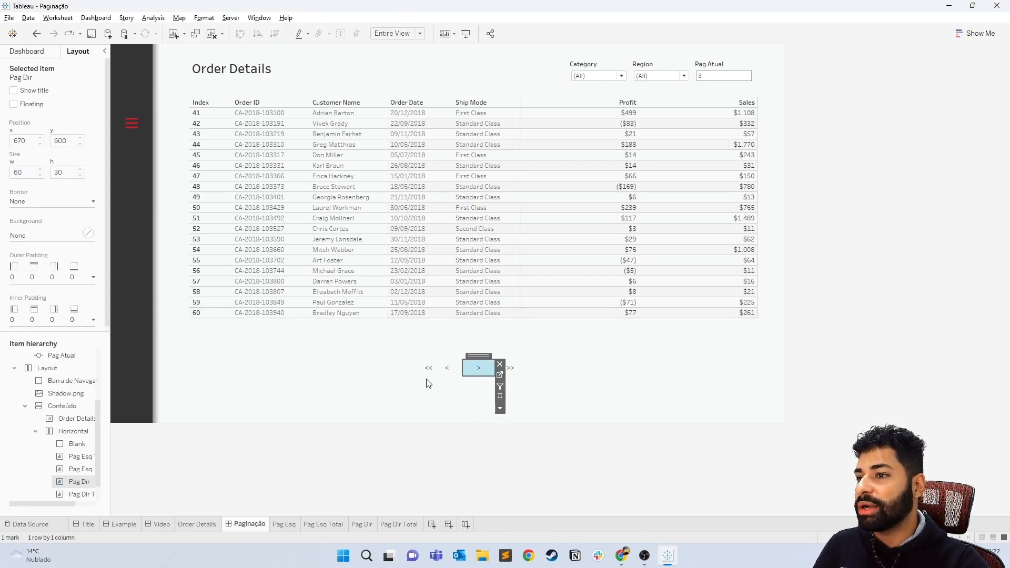
left_click(500, 408)
left_click(543, 505)
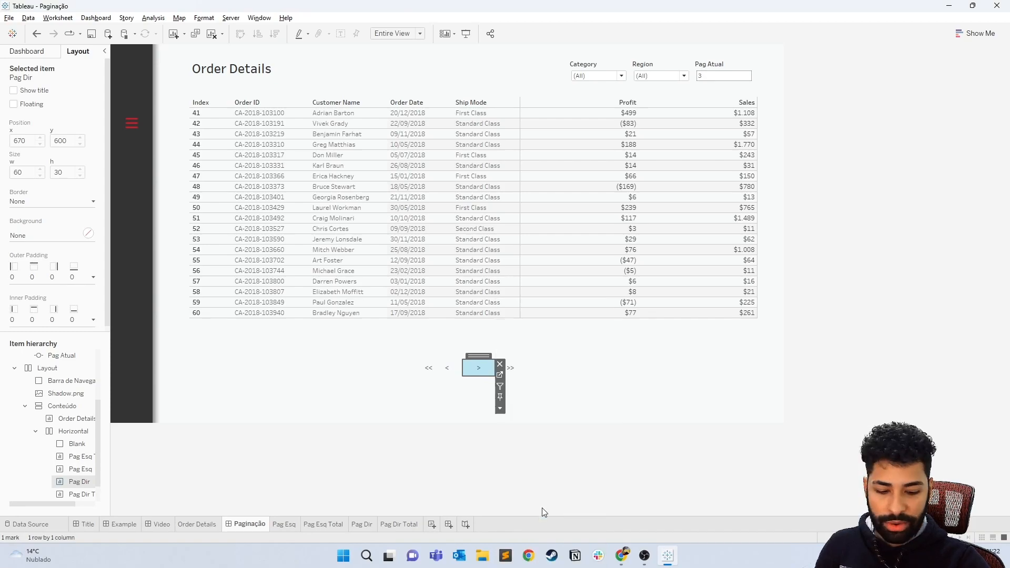
type("40")
left_click(535, 285)
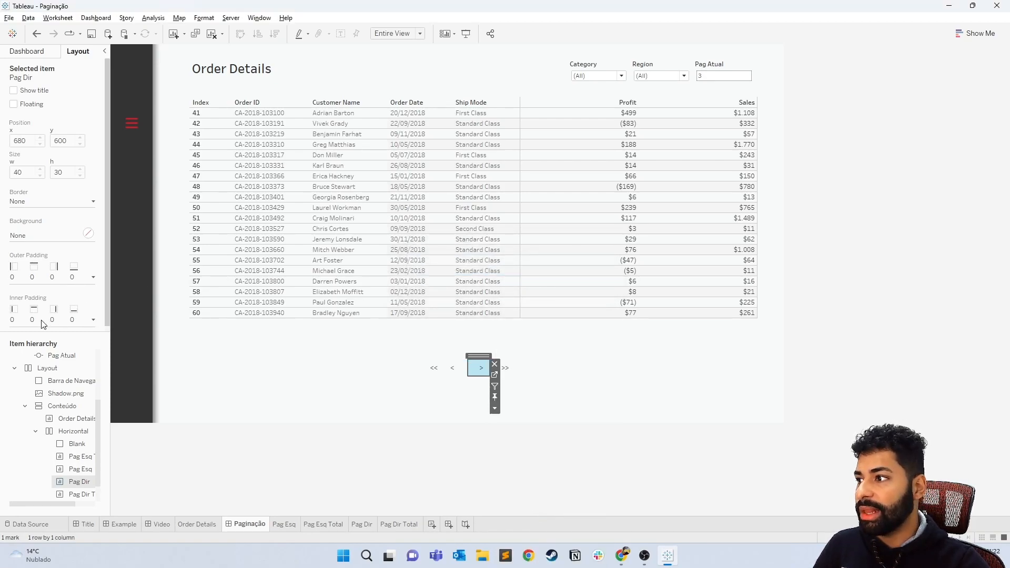
left_click(93, 320)
double_click(35, 379)
type("20")
Set the width of the Pag Dir Total sheet to 40 pixels.
left_click(504, 368)
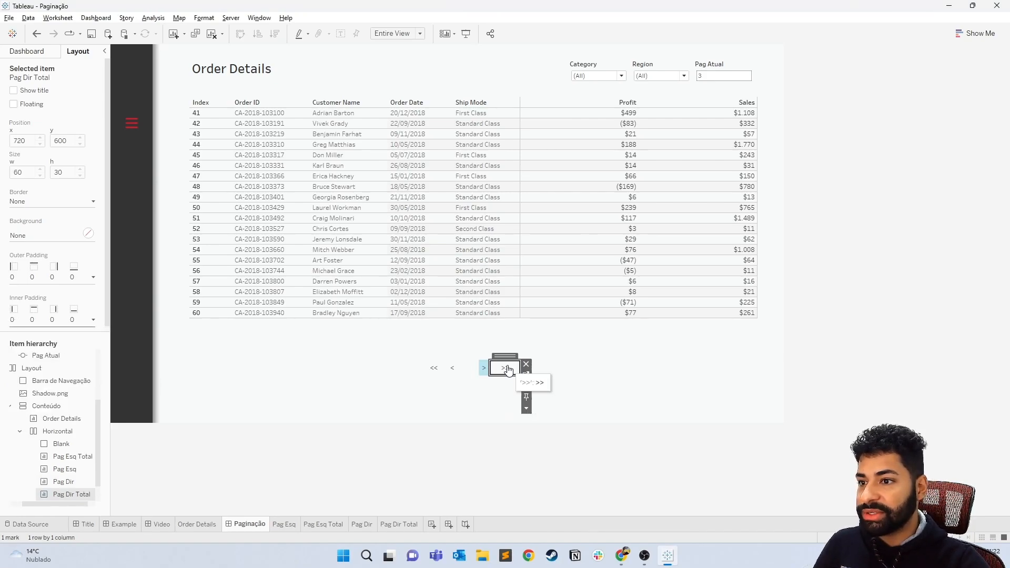
left_click(525, 408)
left_click(573, 504)
type("40")
left_click(534, 288)
Unlink the inner padding sides of the Pag Dir Total sheet and set its left inner padding to 10.
left_click(93, 318)
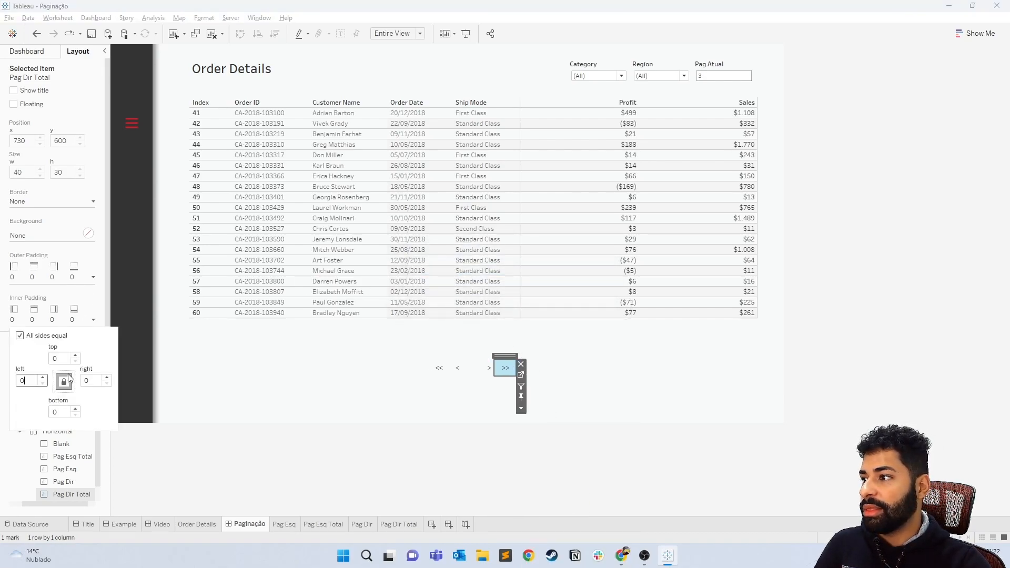
left_click(65, 383)
double_click(23, 380)
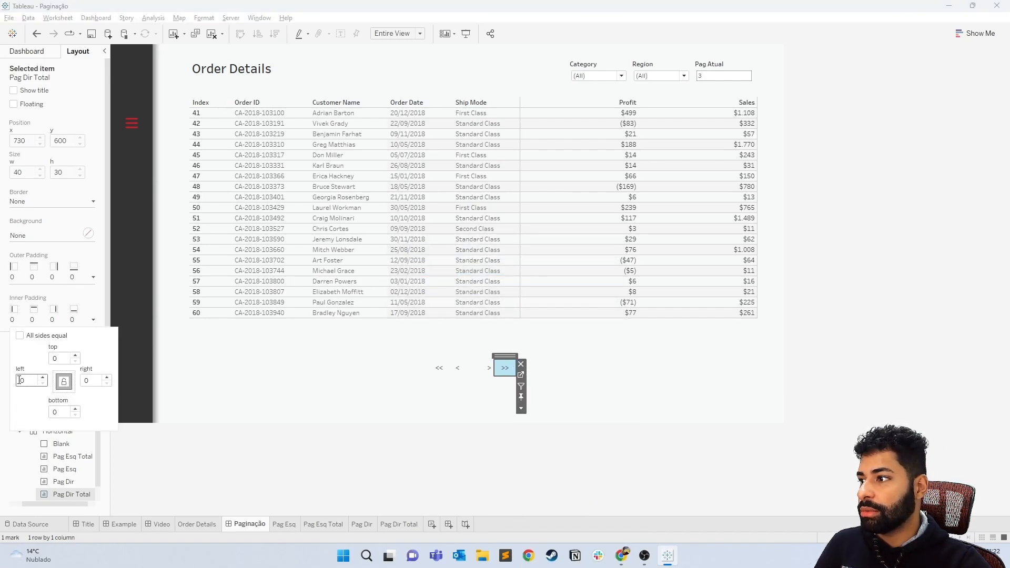
type("10")
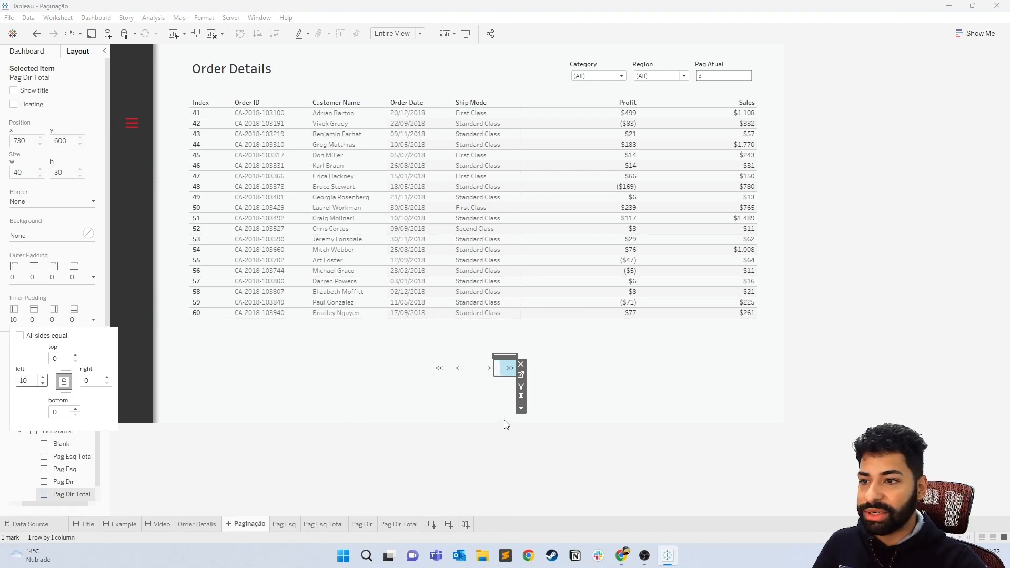
left_click(507, 374)
left_click(652, 451)
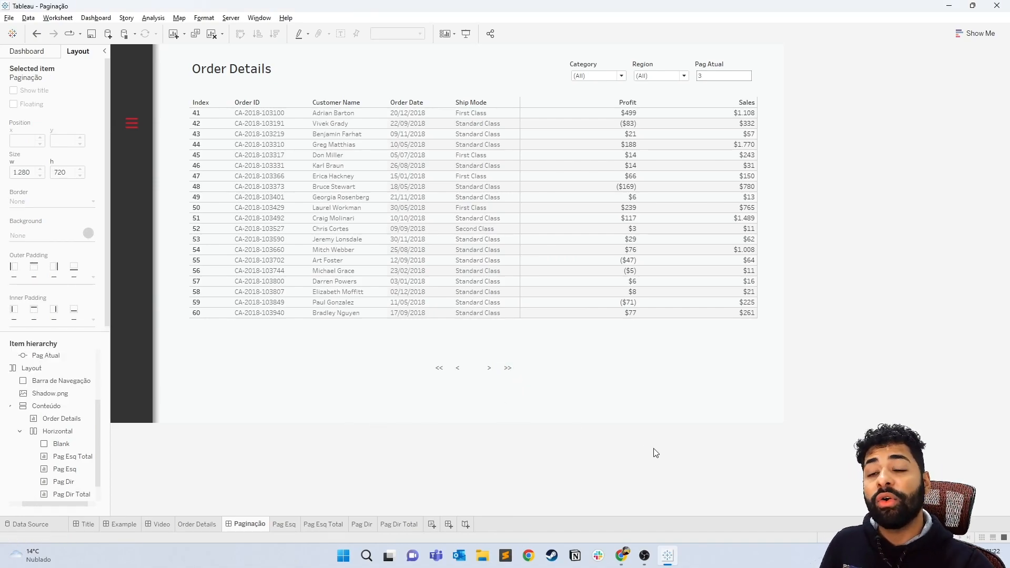
Create a new worksheet for the page numbers and place the Index field on Columns.
key("alt+Tab")
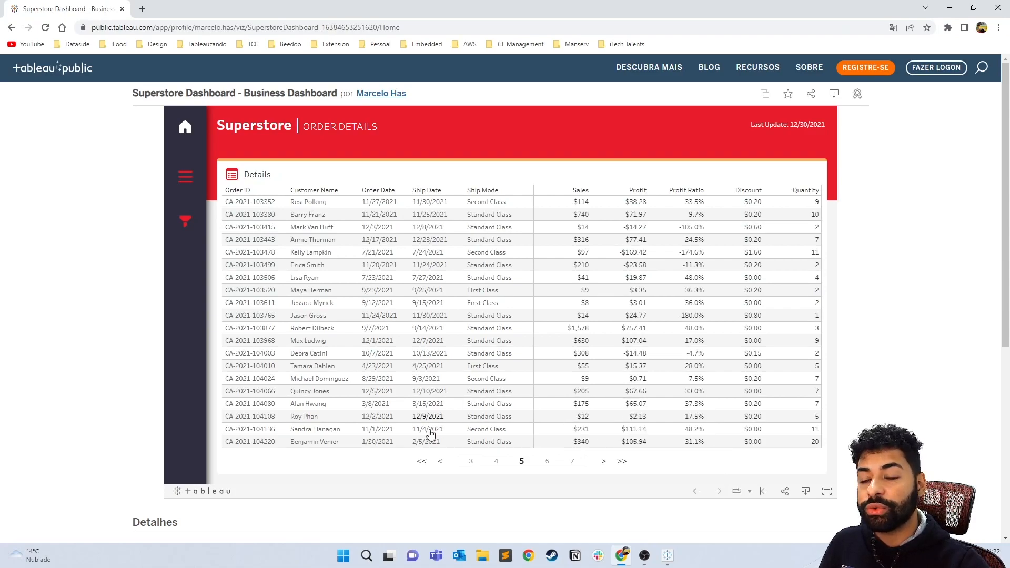
key("alt+Tab")
left_click(434, 525)
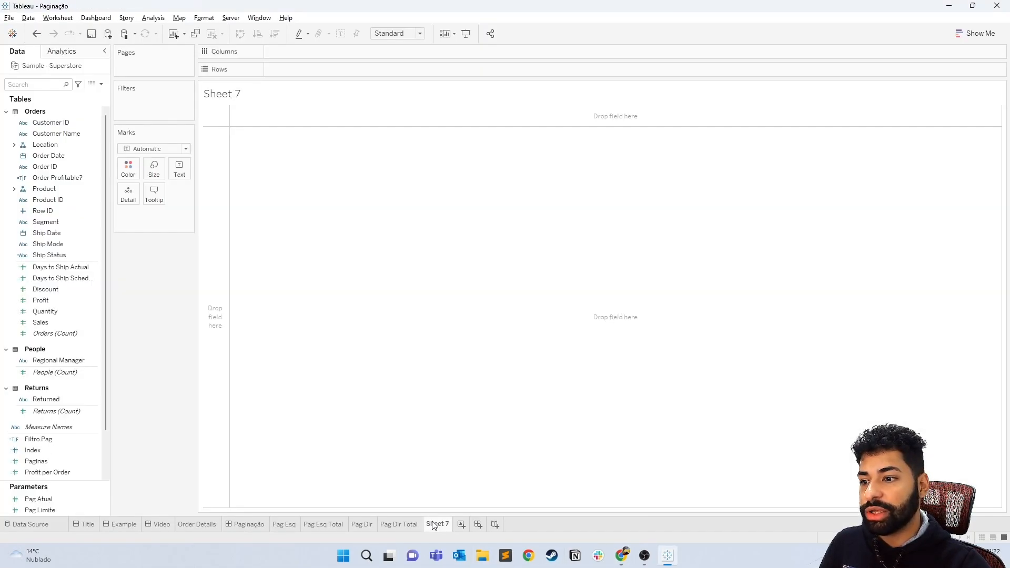
left_click(47, 86)
type("ind")
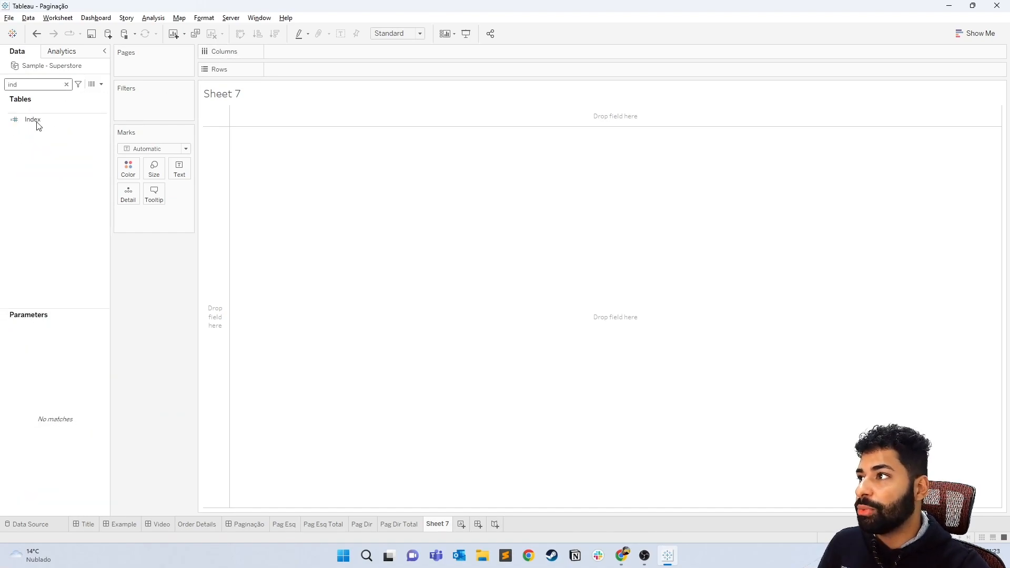
left_click_drag(34, 120, 312, 52)
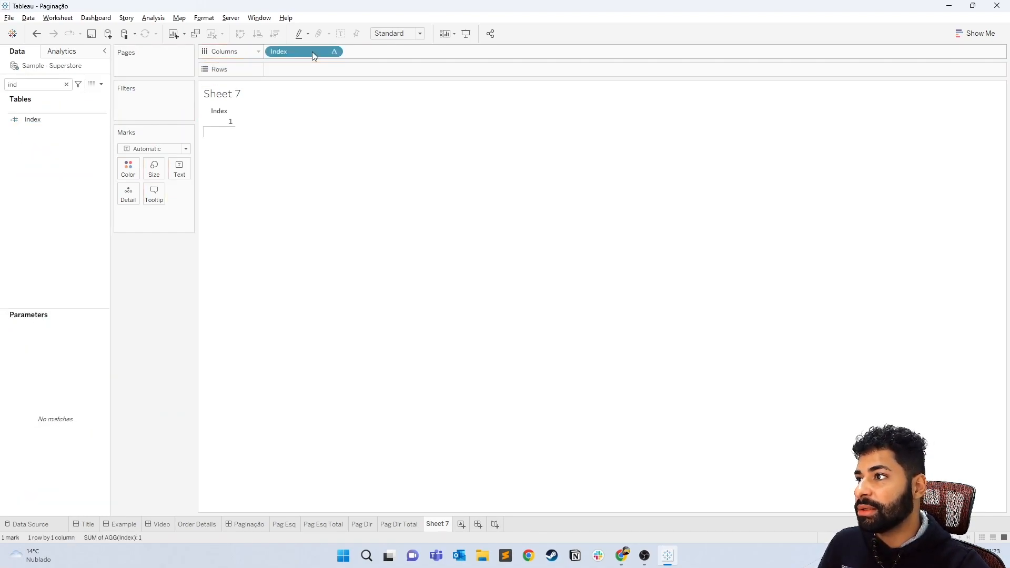
Add the Order ID field to the new worksheet's marks as Detail.
double_click(37, 88)
type("o")
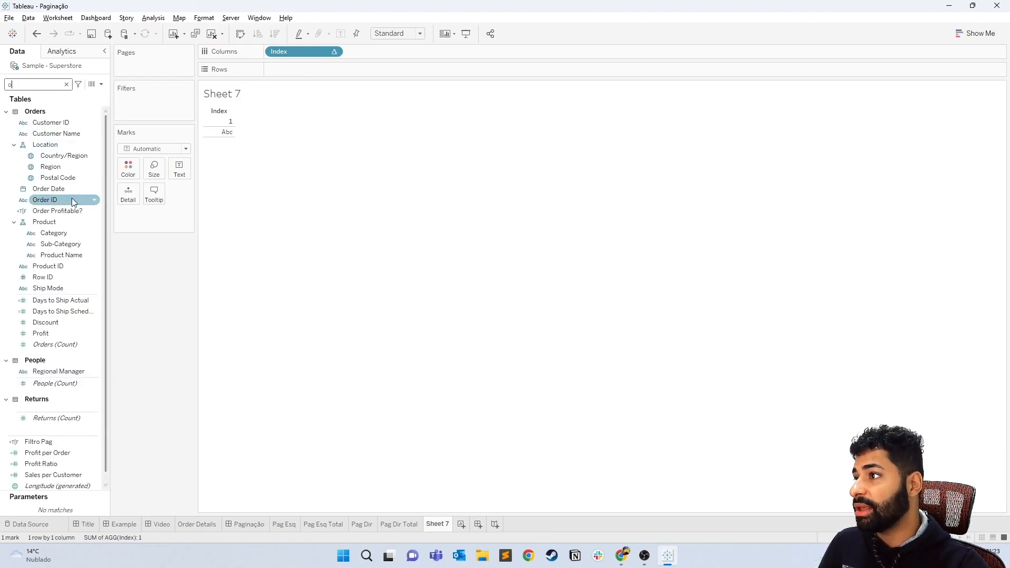
left_click_drag(56, 201, 137, 200)
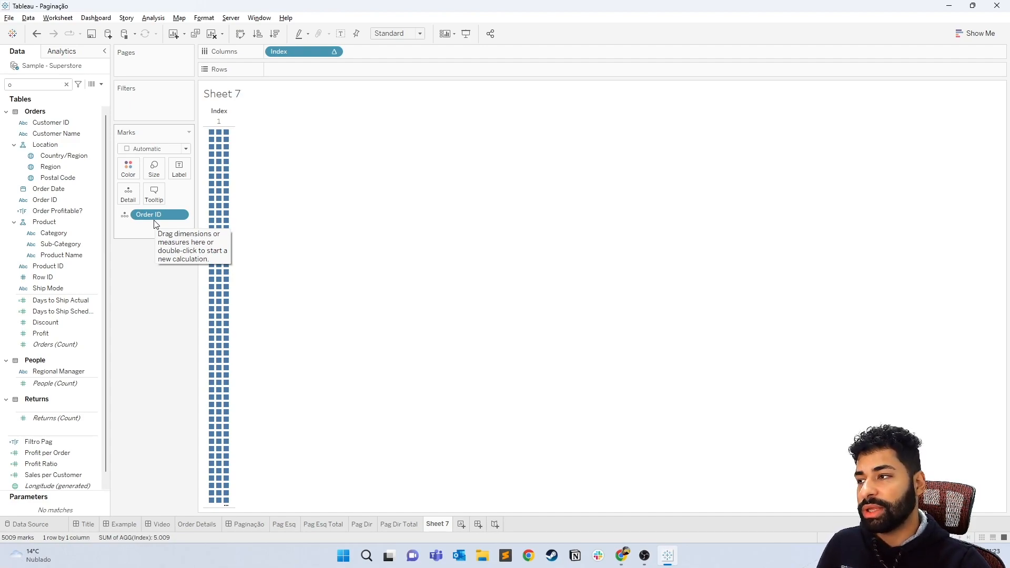
Set the Index table calculation on Columns to compute using Order ID.
mouse_move(221, 180)
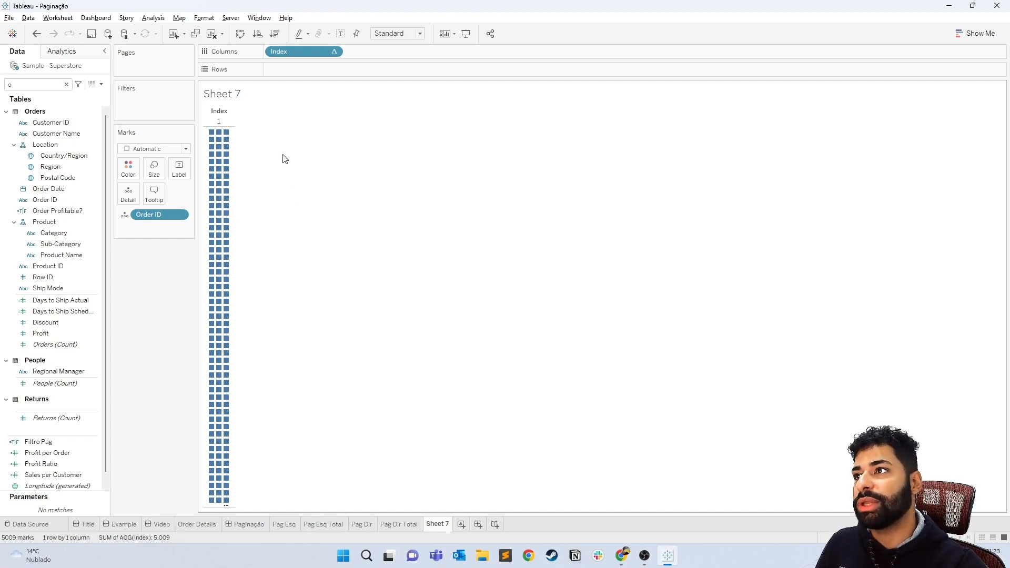
right_click(304, 51)
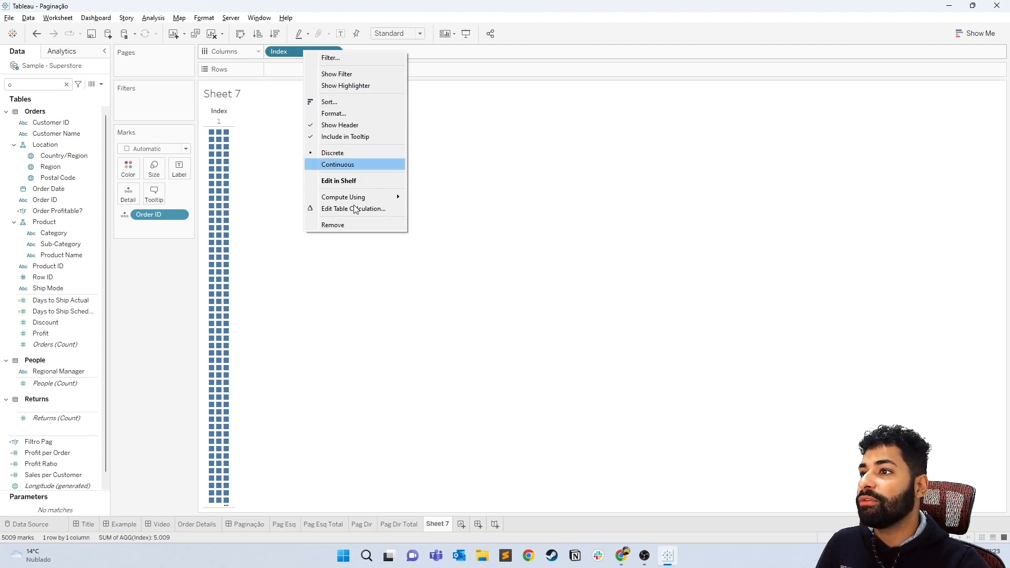
mouse_move(356, 202)
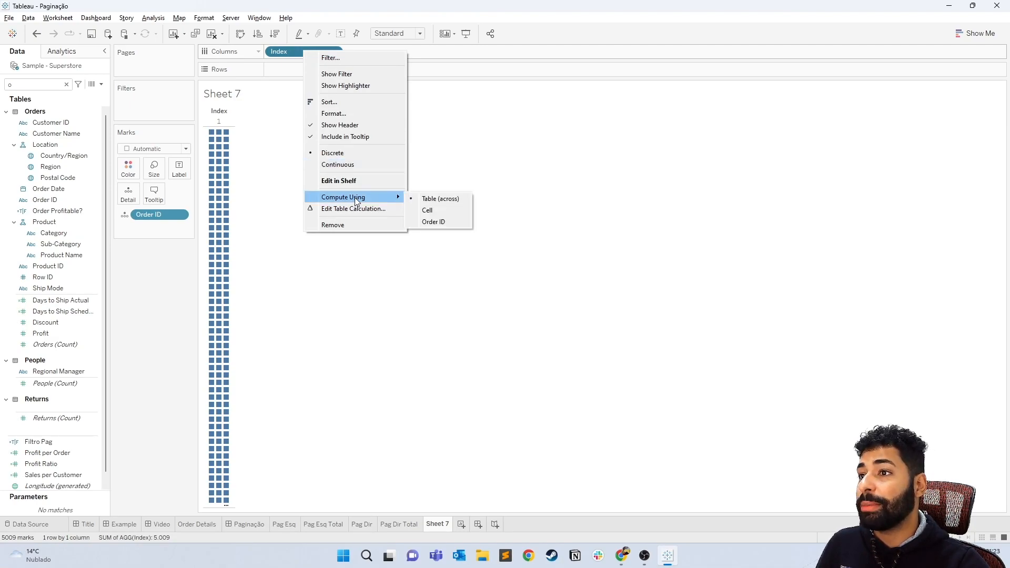
left_click(435, 222)
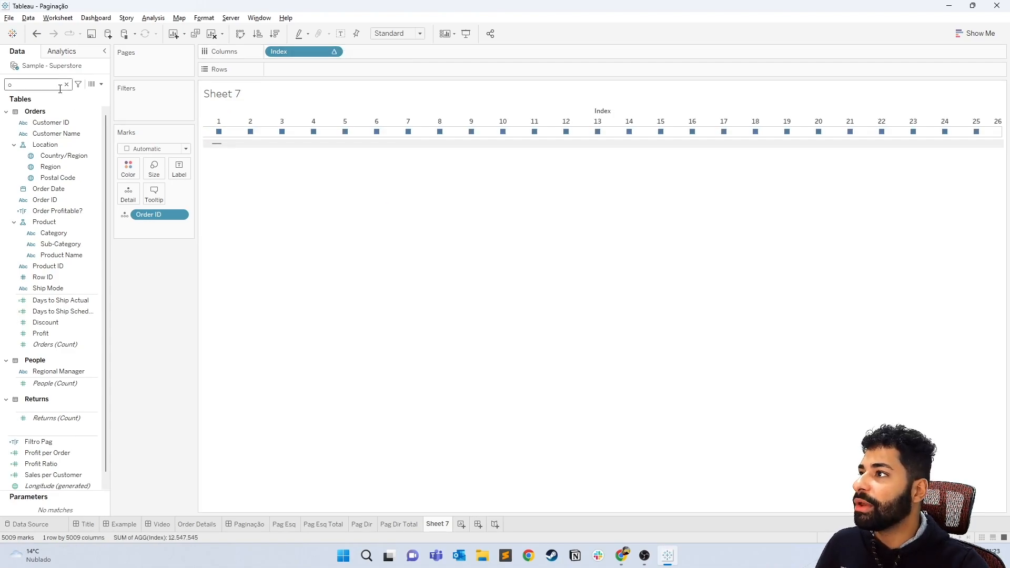
Find the Paginas field and show it as the text of each Index mark.
type("ag")
left_click(35, 132)
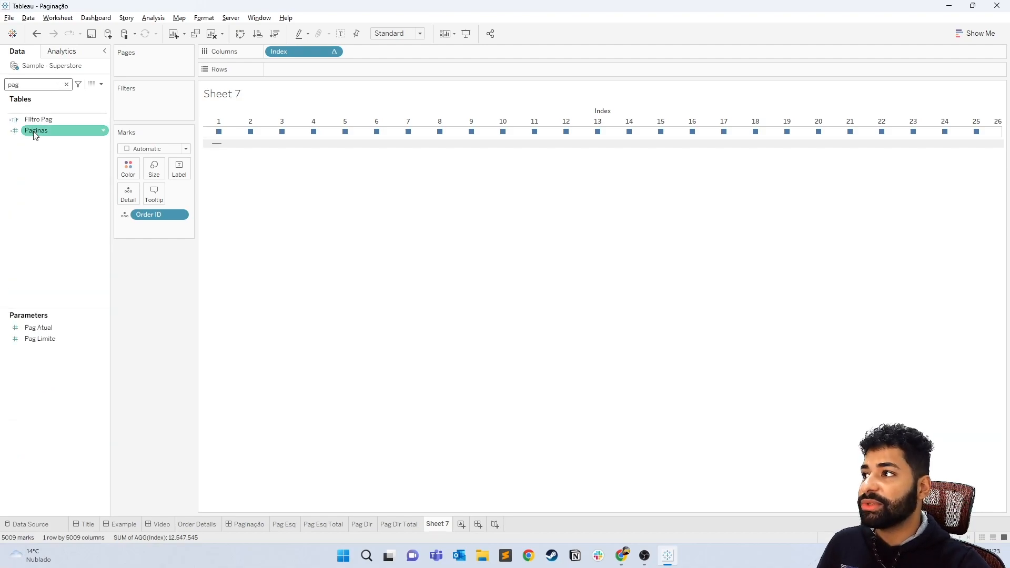
left_click_drag(35, 135, 179, 168)
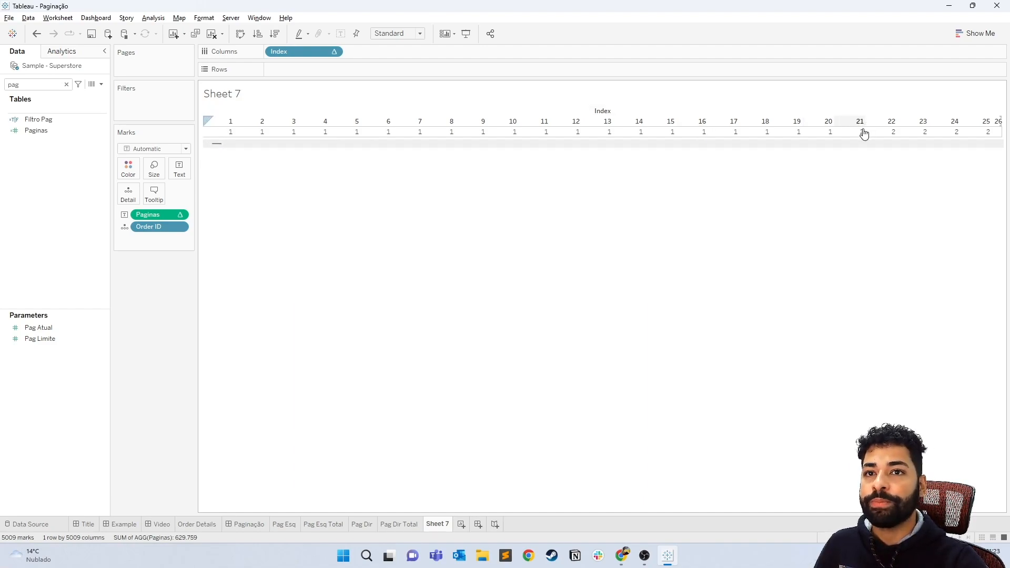
mouse_move(824, 136)
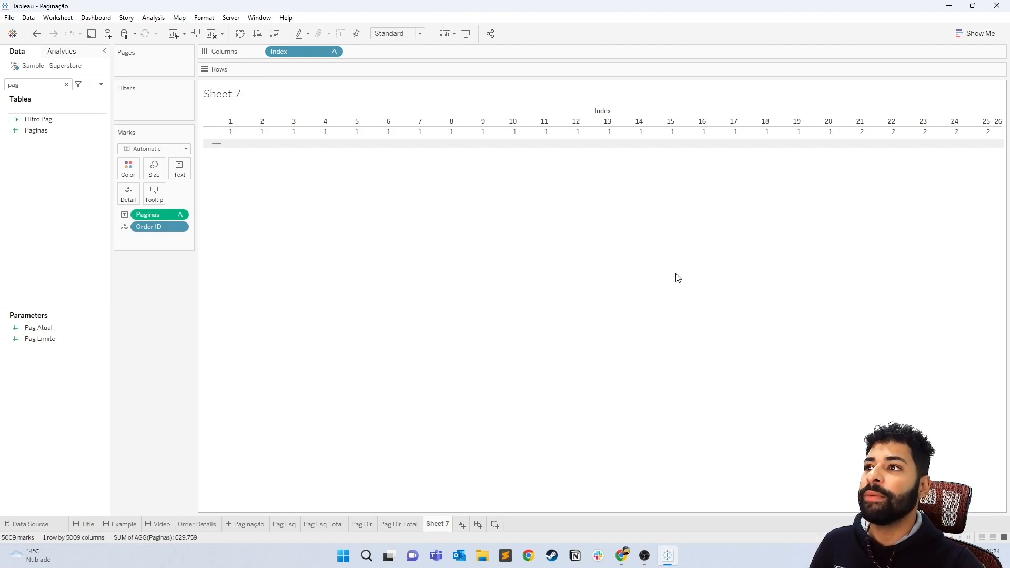
Create a calculated field with the formula [Index] % [Pag Limite].
left_click(102, 85)
left_click(83, 93)
left_click_drag(361, 359, 462, 280)
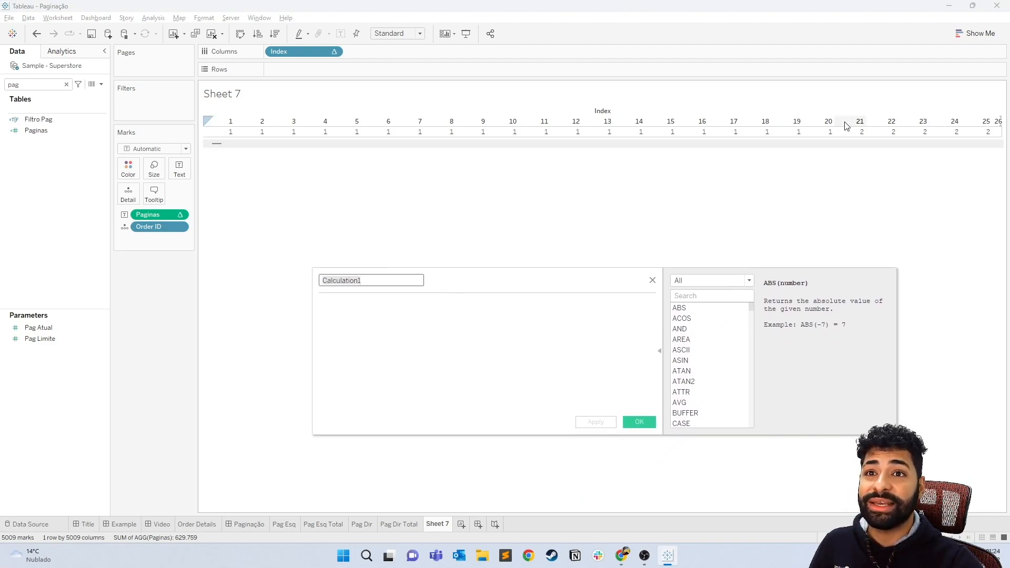
left_click(457, 335)
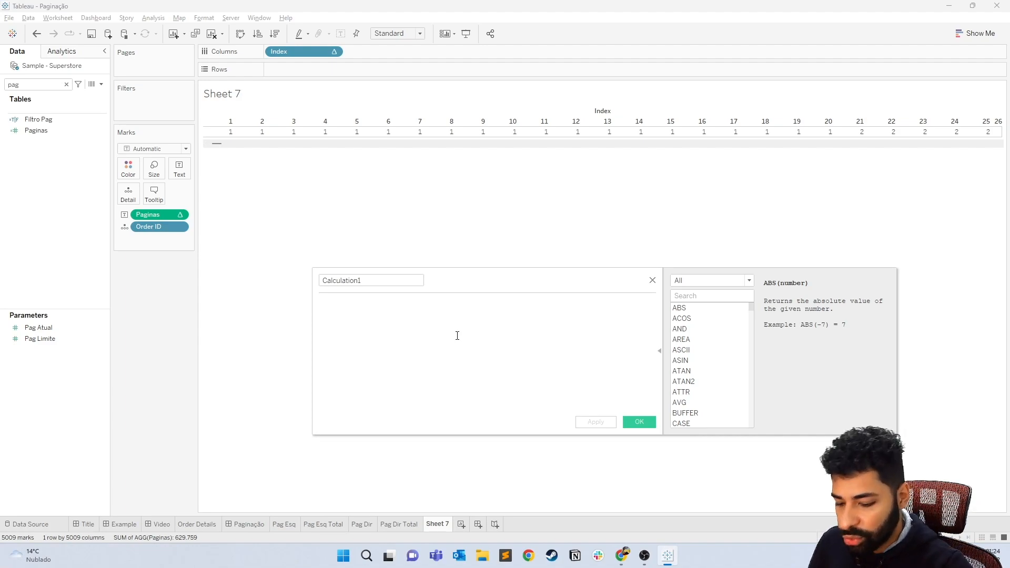
type("in")
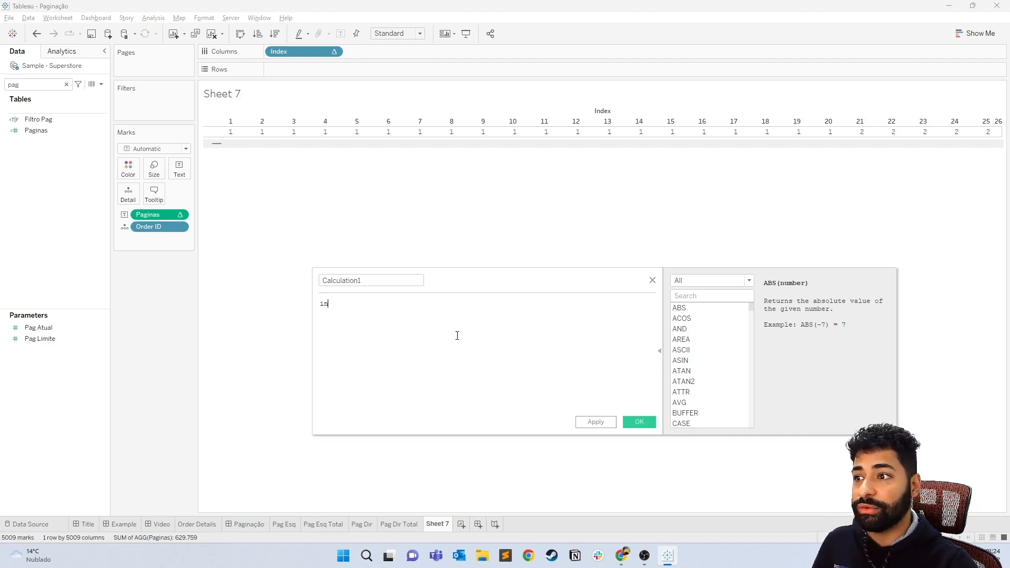
type("d")
key("Return")
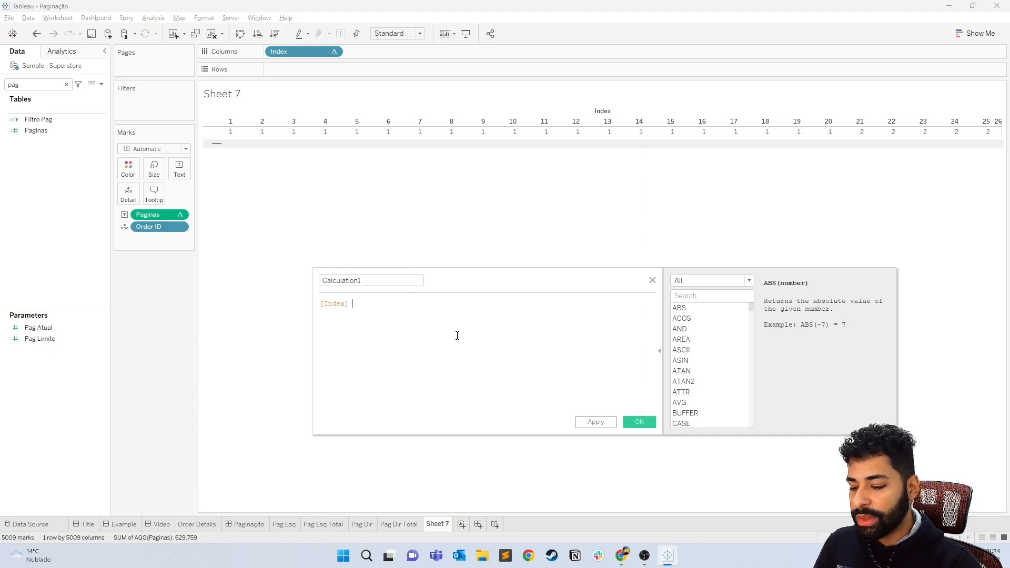
type("%")
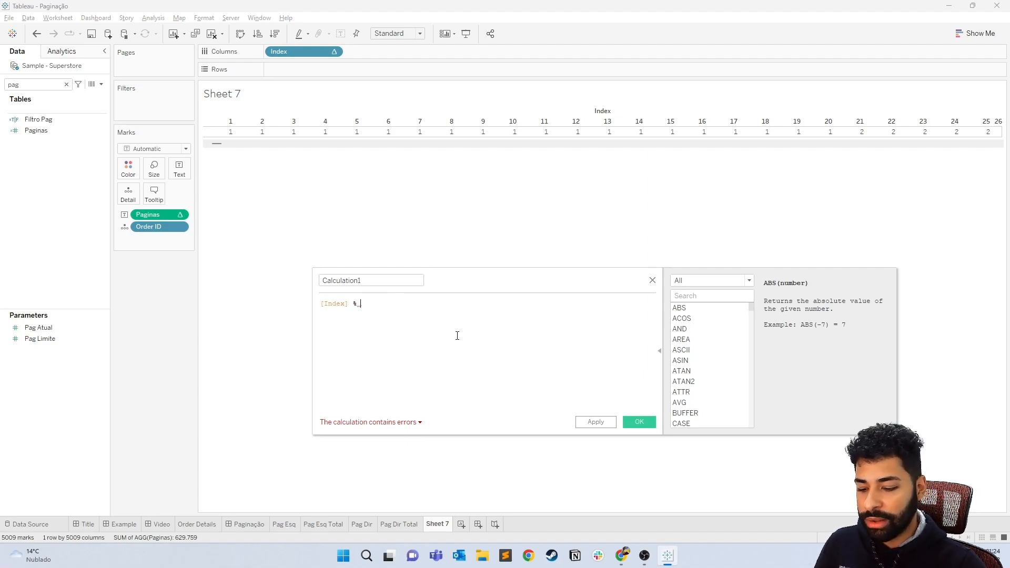
type(" pag")
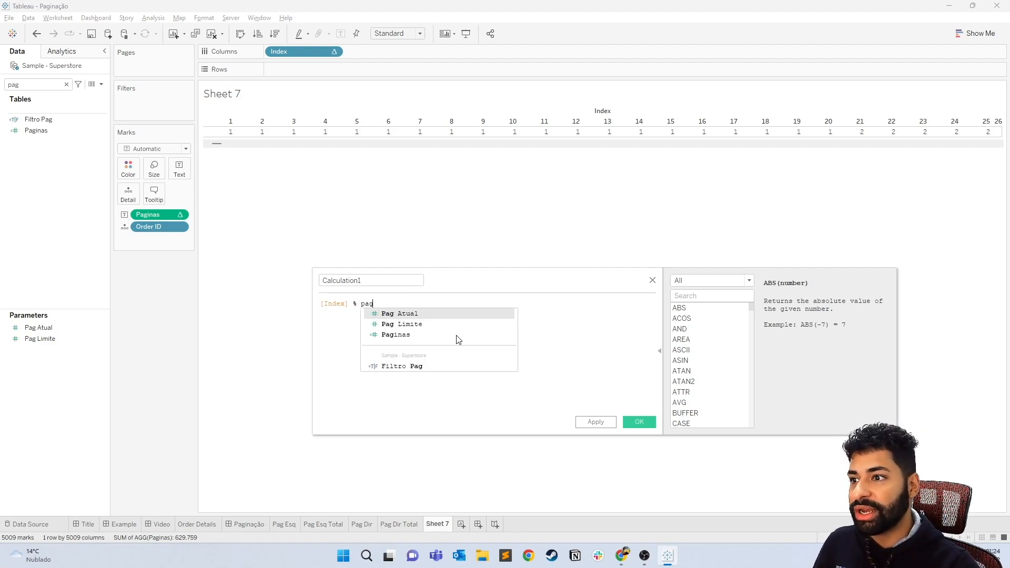
key("Down")
key("Return")
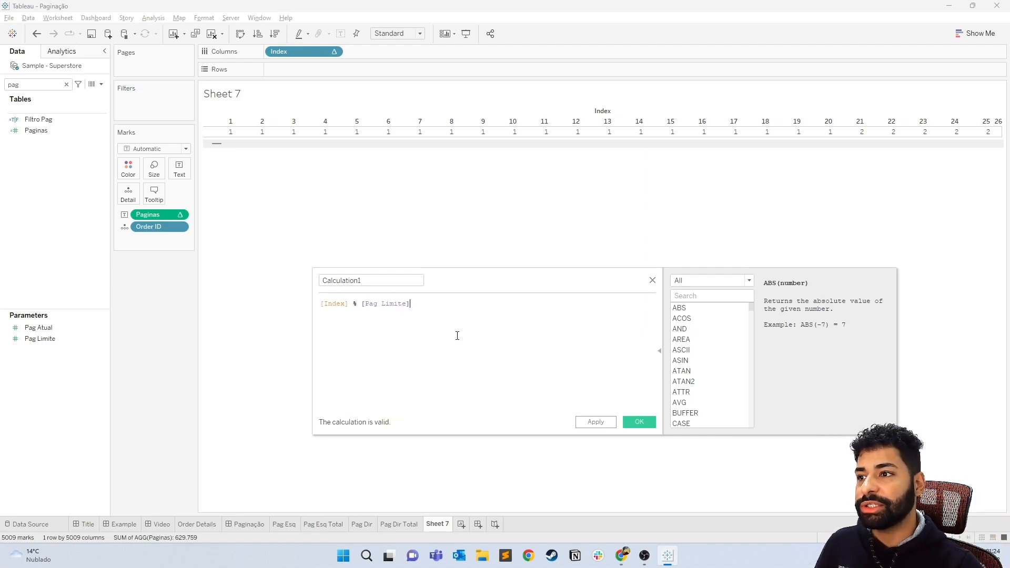
Name the calculated field Filtro Pag Est and apply it, keeping its editor open.
double_click(391, 280)
type("F")
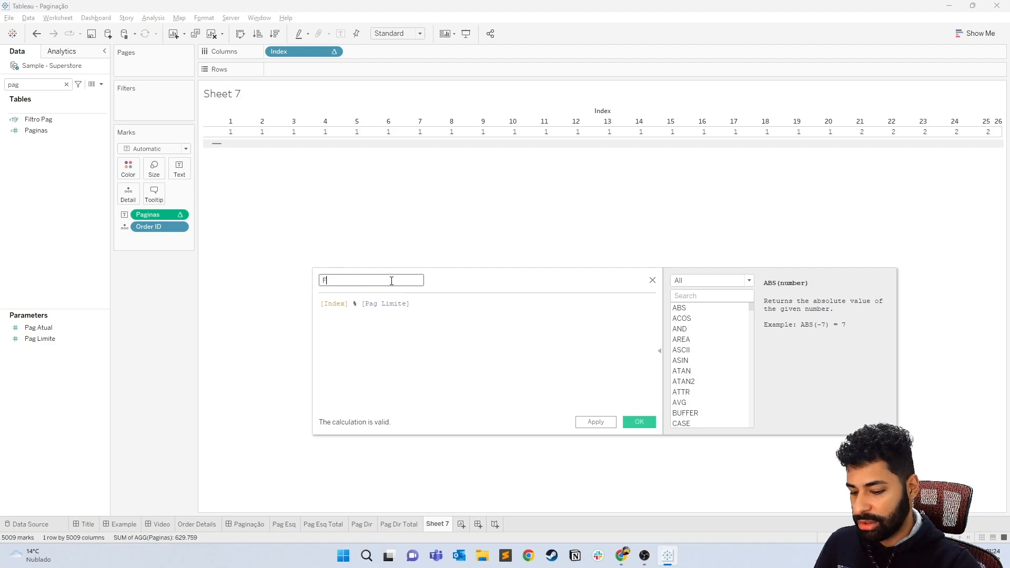
type("iltro")
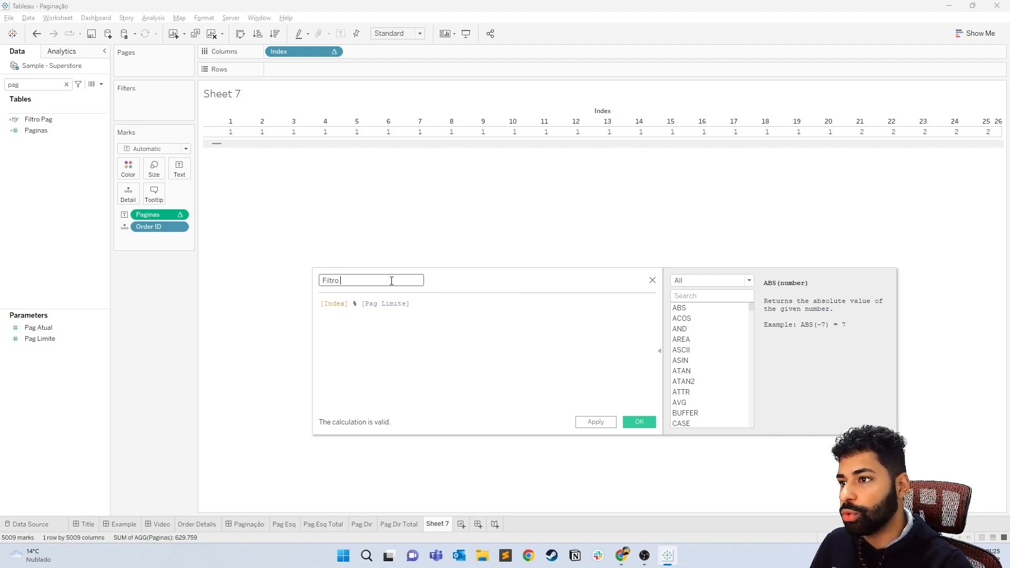
type(" Pag Est")
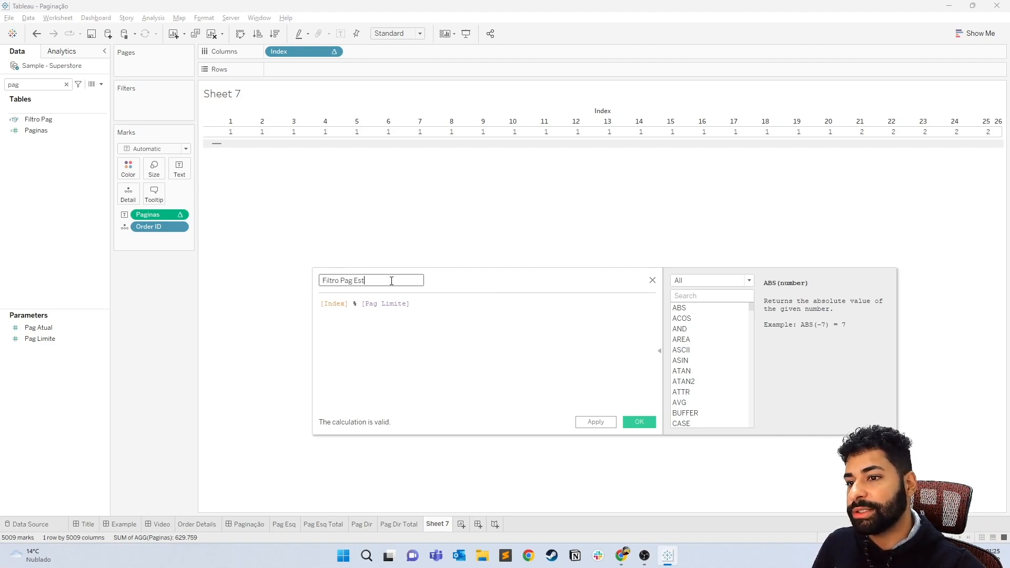
left_click(596, 422)
Add Filtro Pag Est to the marks' text and compare its values with Paginas around index 1 and 20.
left_click_drag(42, 131, 175, 163)
mouse_move(233, 147)
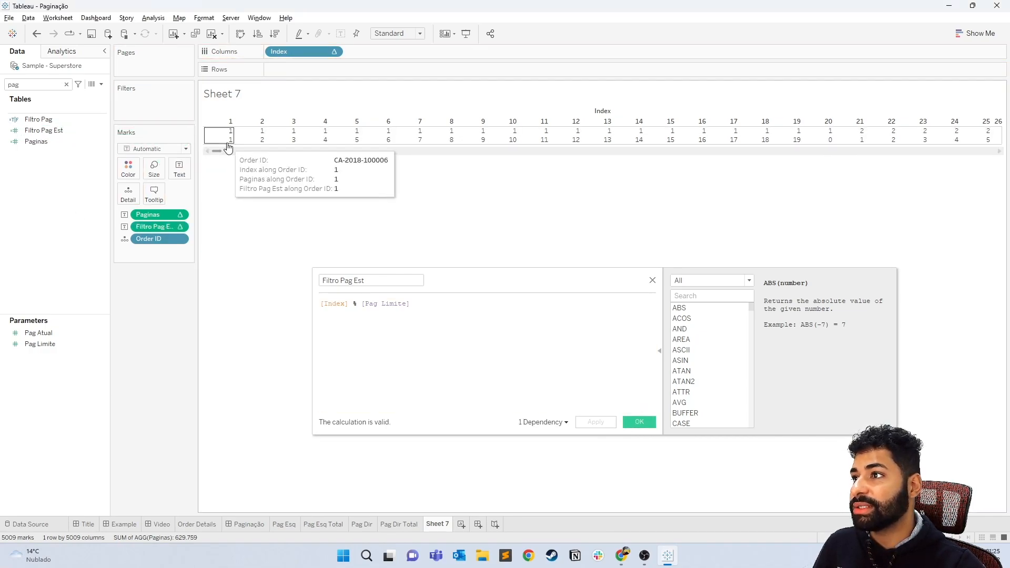
mouse_move(842, 123)
mouse_move(829, 142)
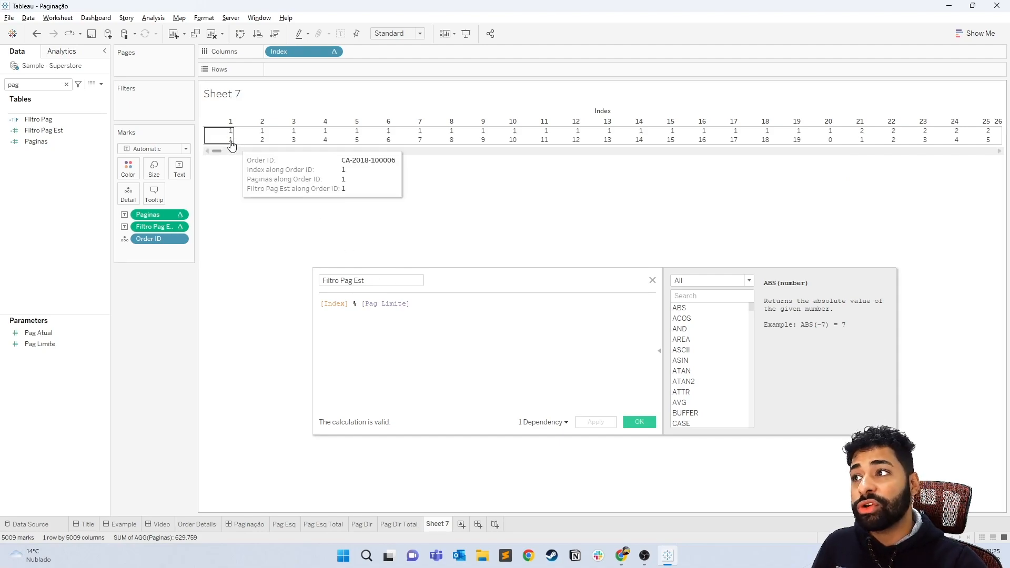
Change the Filtro Pag Est formula to [Index] % [Pag Limite] = 1, apply it and remove the field from the marks.
left_click(452, 302)
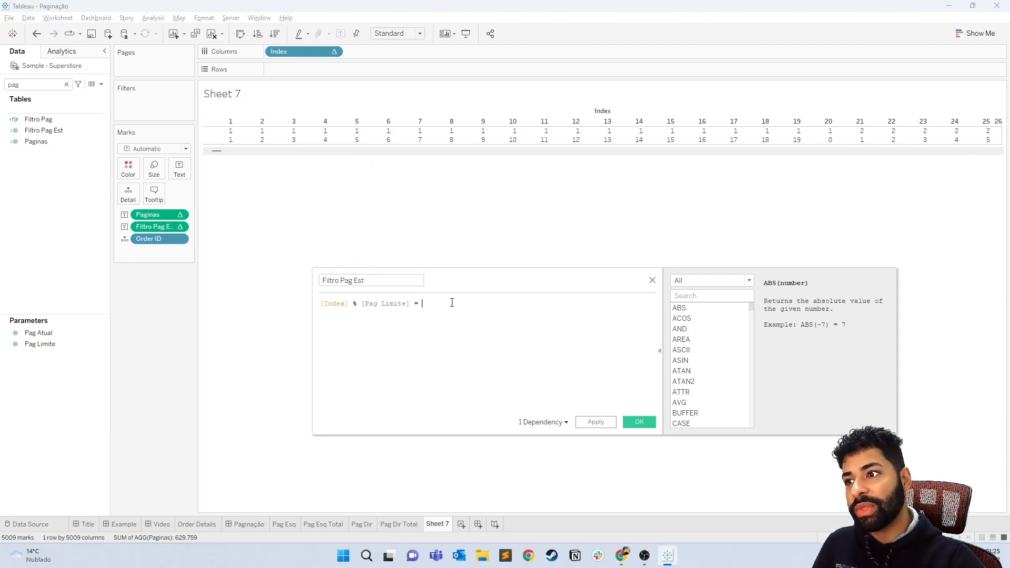
type("= 1")
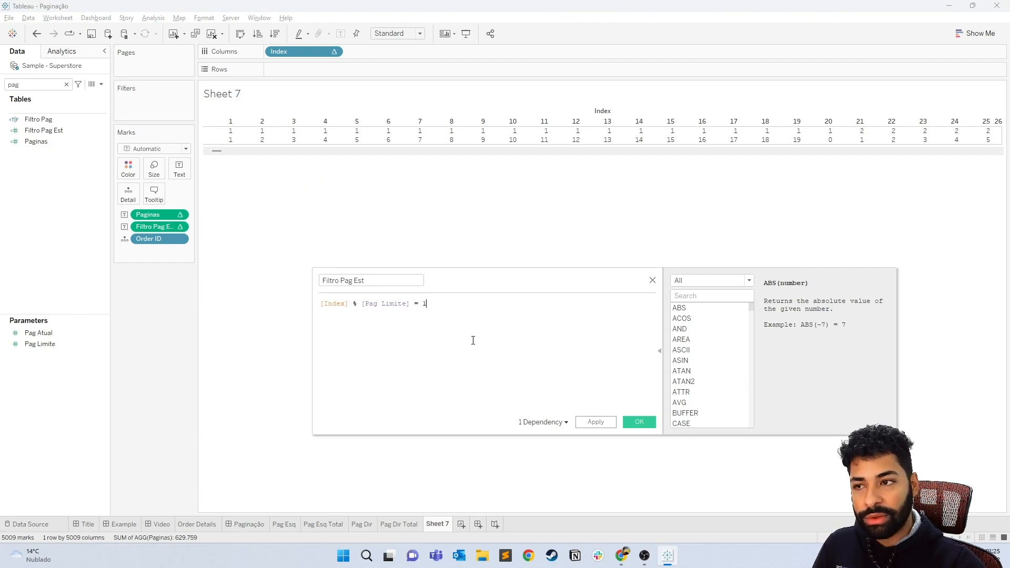
left_click(596, 422)
left_click_drag(165, 229, 157, 291)
Filter the sheet by Filtro Pag Est, keeping only Verdadeiro, and close the calculation editor.
left_click(39, 130)
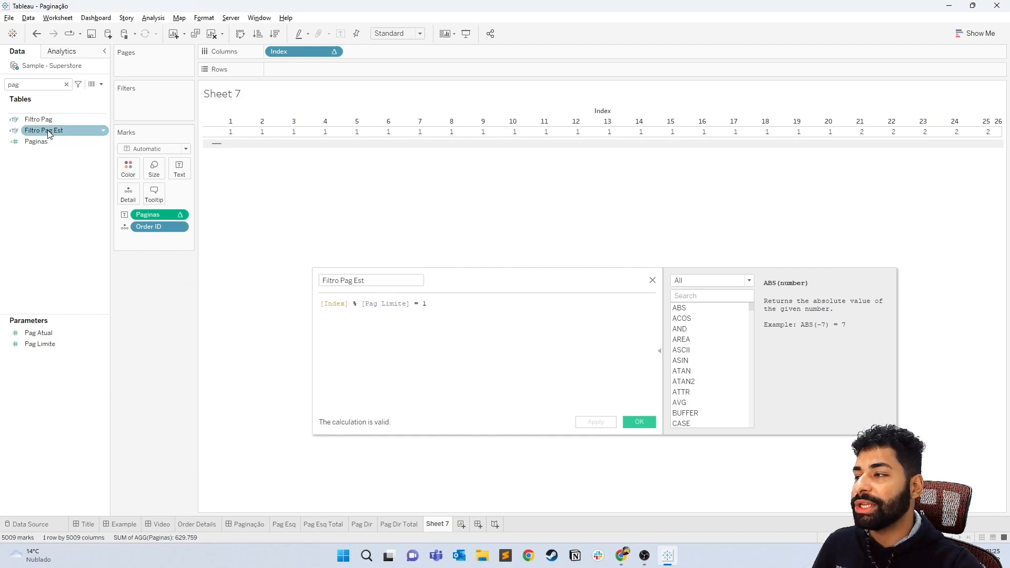
left_click_drag(39, 129, 131, 102)
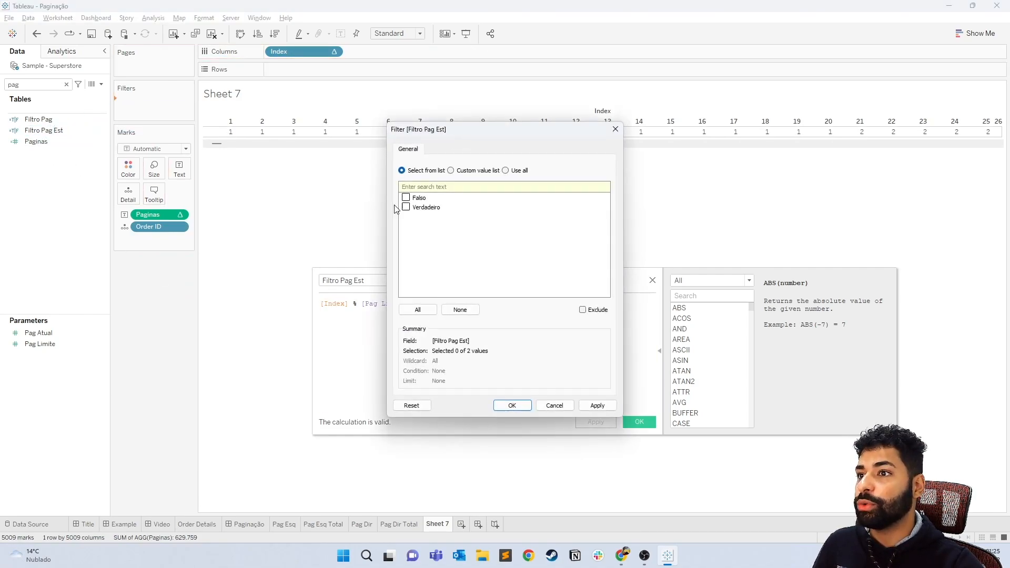
left_click(412, 208)
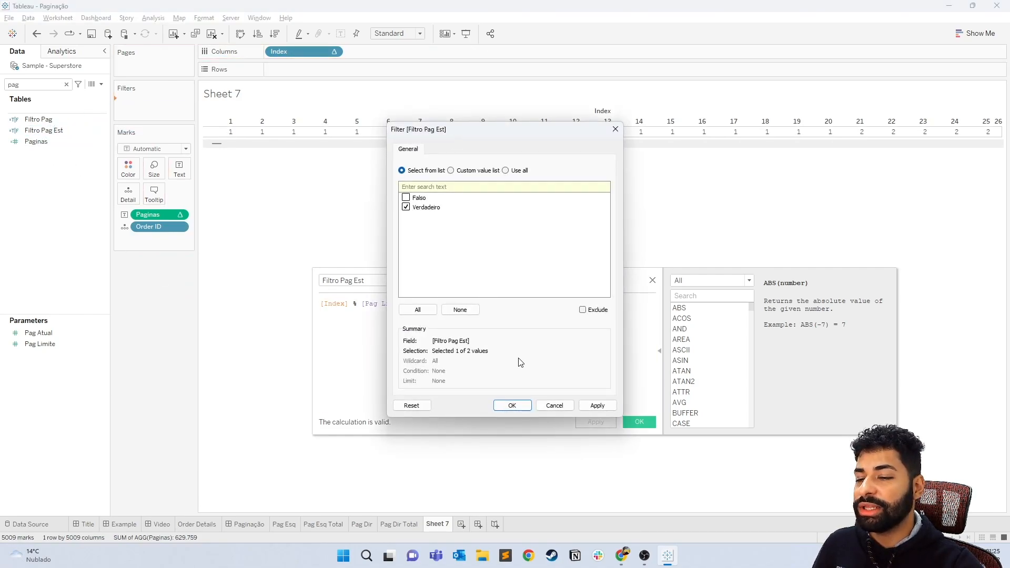
left_click(518, 408)
left_click(641, 423)
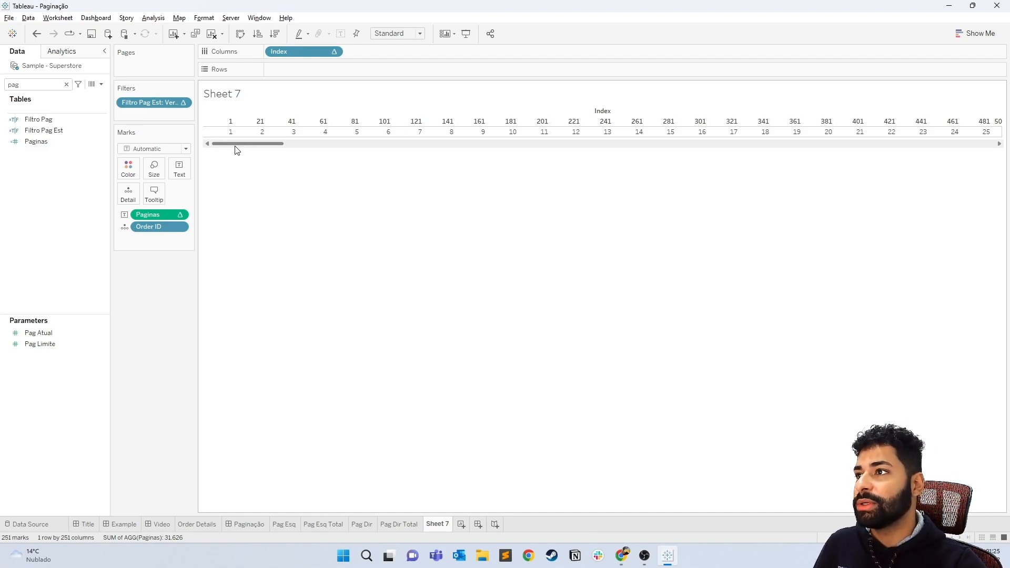
mouse_move(235, 143)
left_mouse_down()
mouse_move(253, 143)
mouse_move(219, 142)
left_mouse_up()
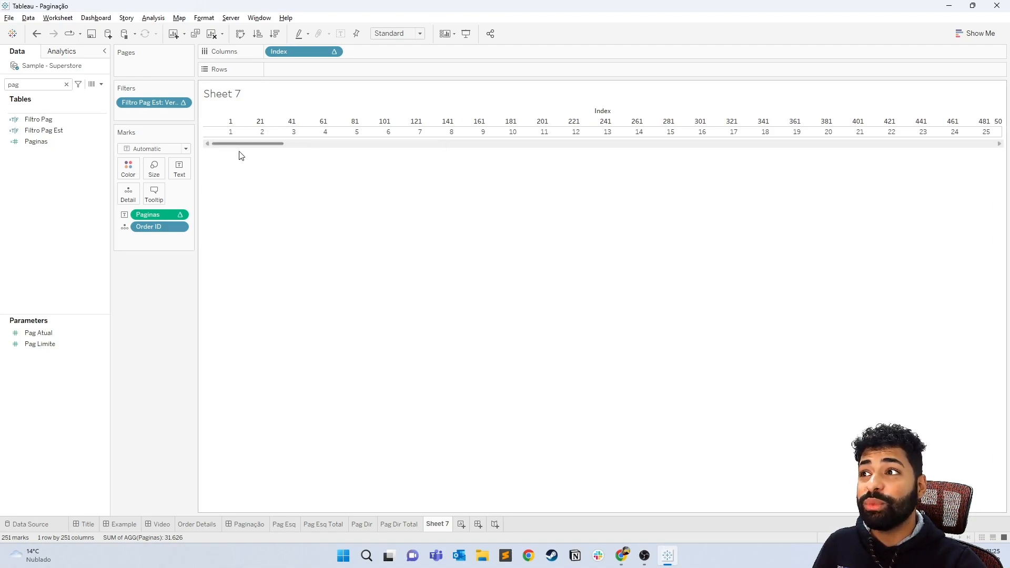
Switch to the published Superstore Dashboard in Chrome, examine the page numbers under Order Details, and return to Tableau.
key("alt+Tab")
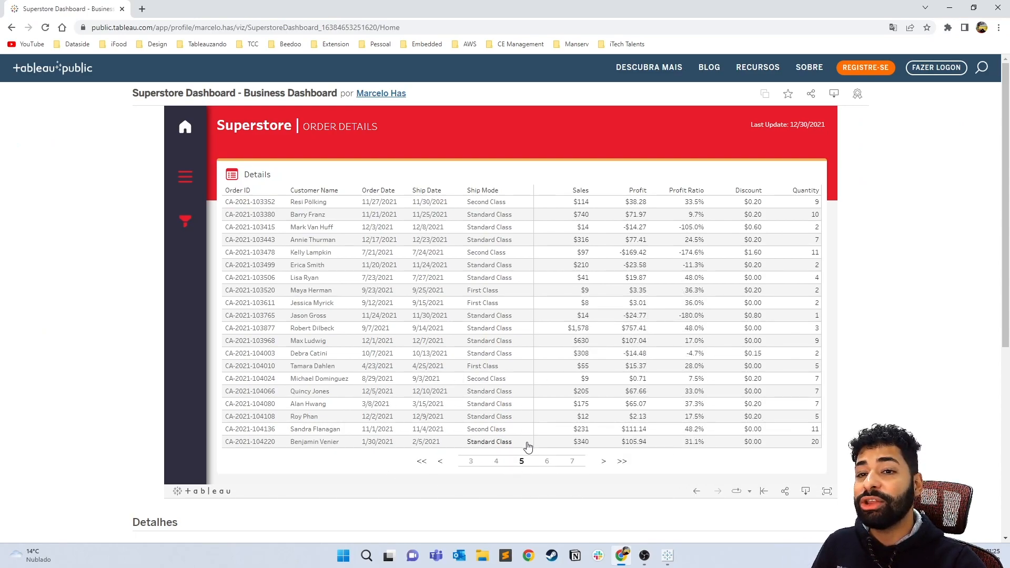
mouse_move(639, 441)
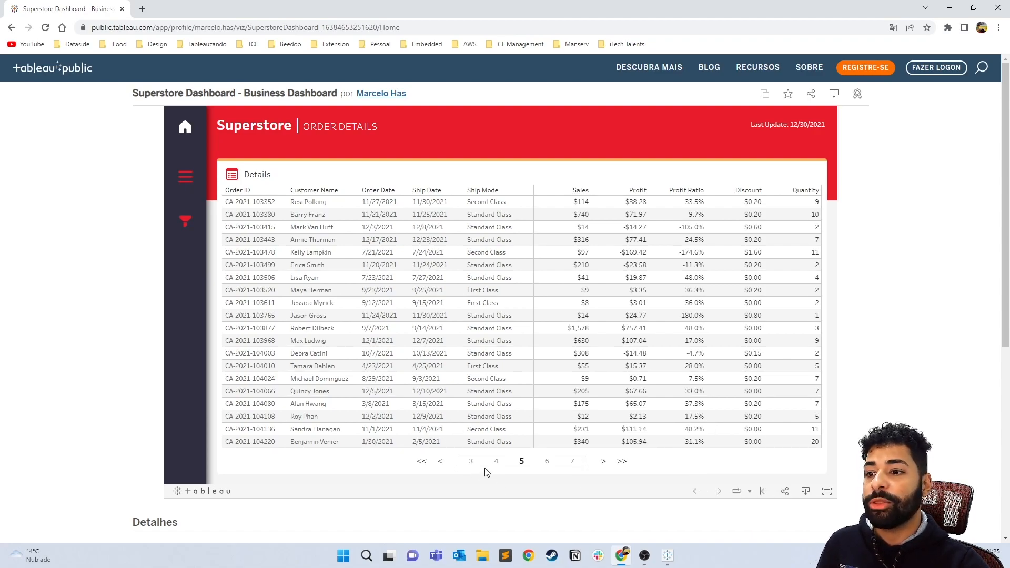
key("alt+Tab")
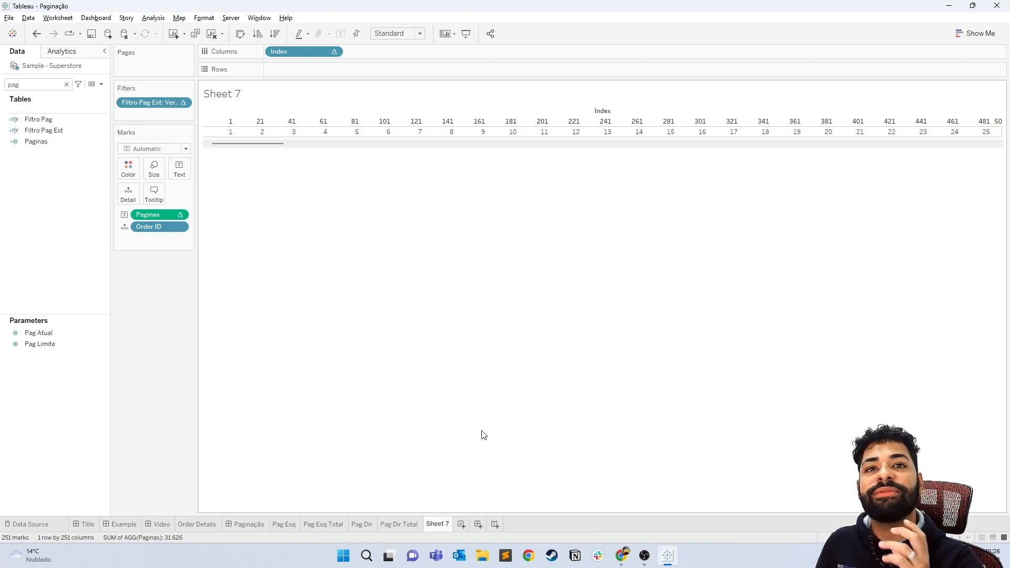
In Chrome's published dashboard, examine which page numbers are offered on the first page, last page and page 81, and return to Tableau.
key("alt+Tab")
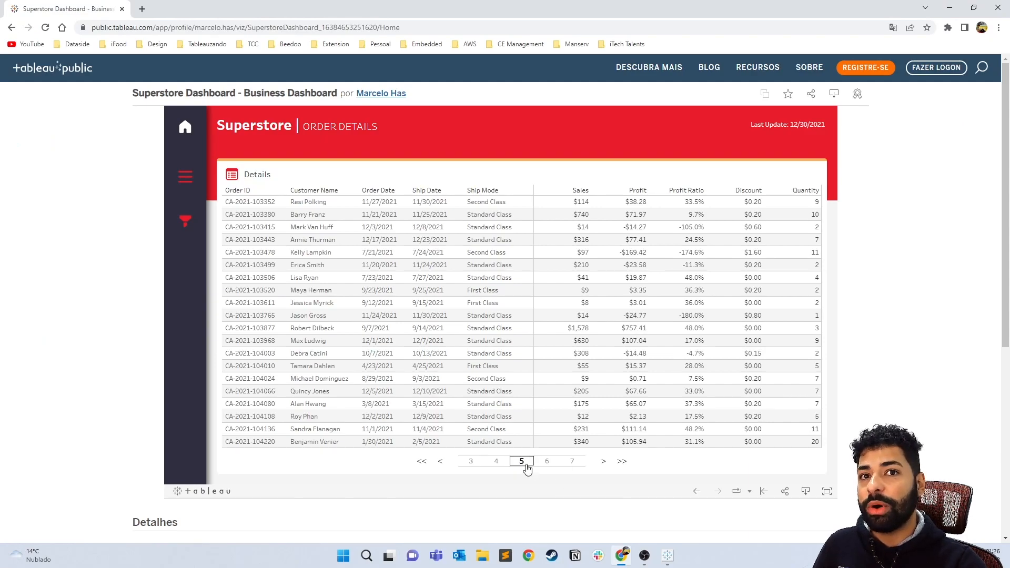
left_click(422, 461)
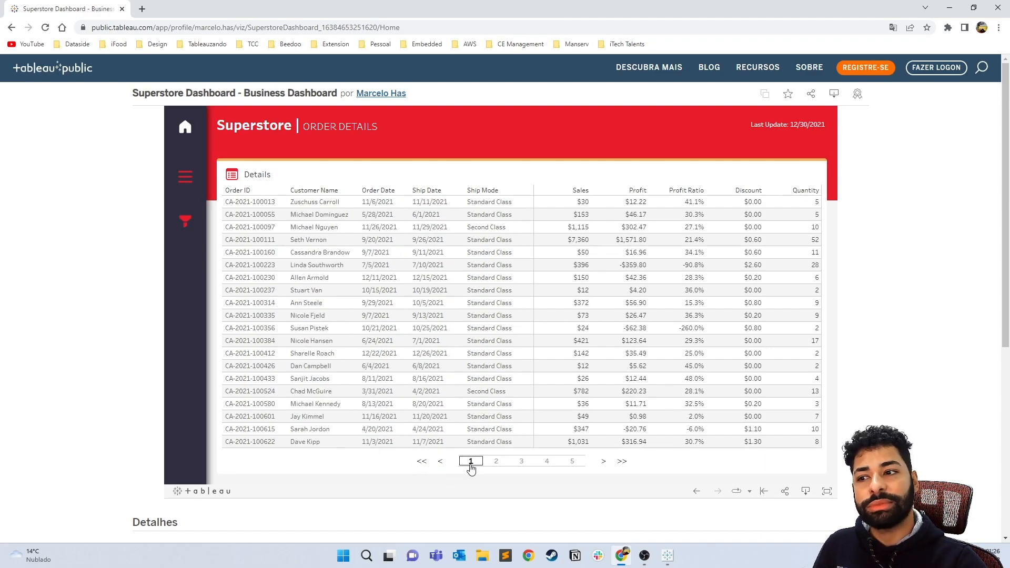
left_click(621, 462)
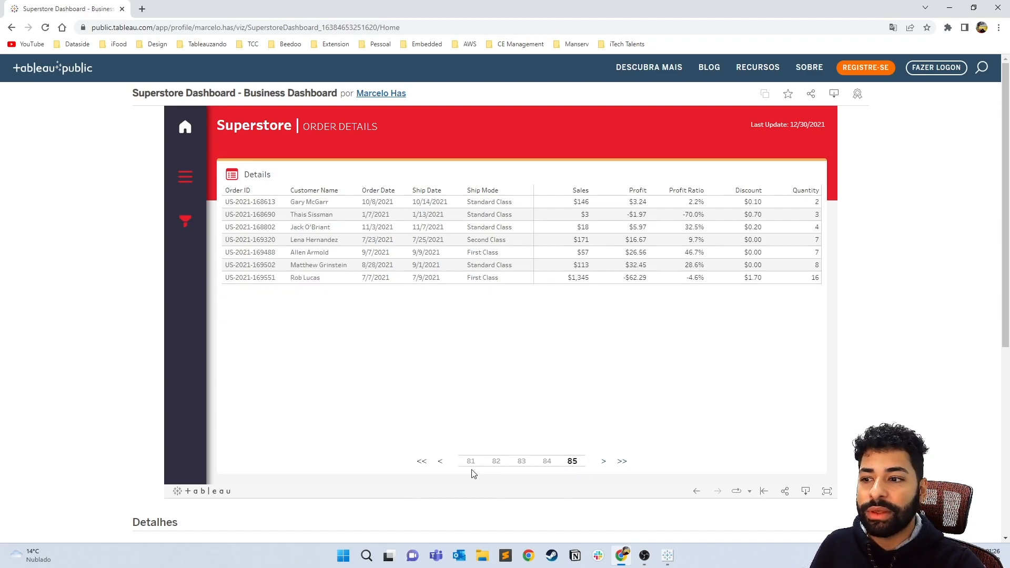
left_click(440, 462)
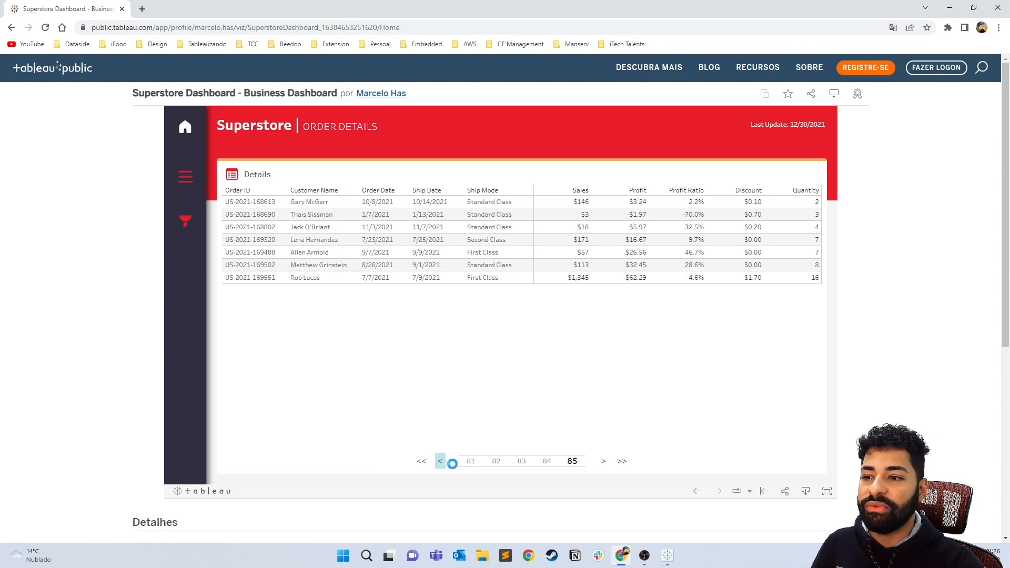
left_click(471, 463)
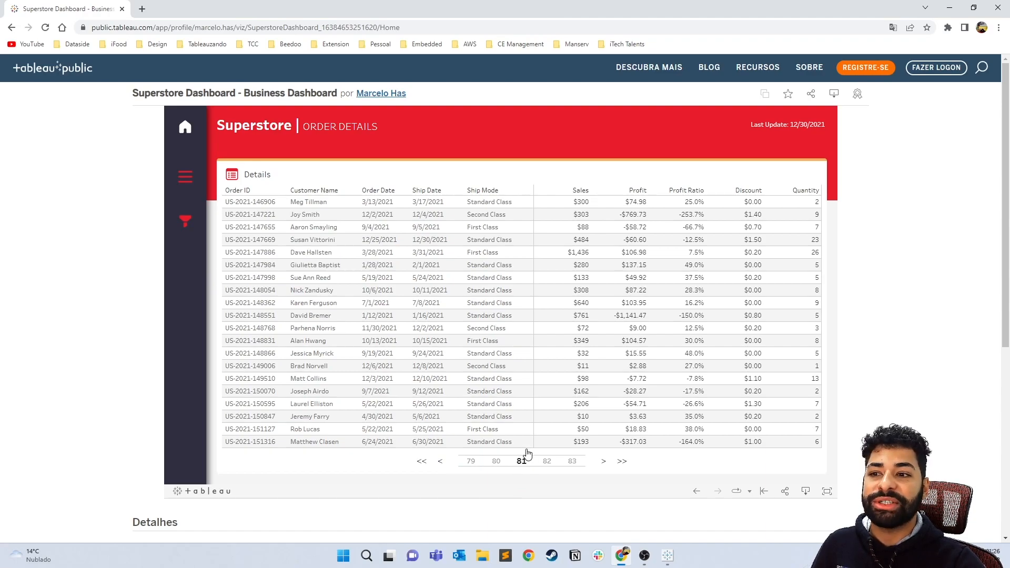
left_click(421, 462)
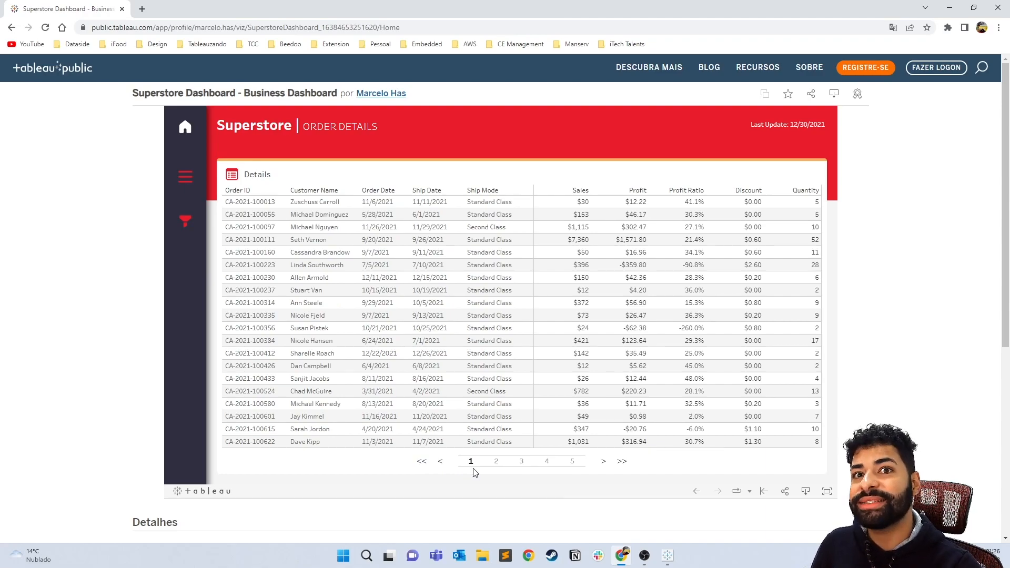
key("alt+Tab")
key("alt+Tab")
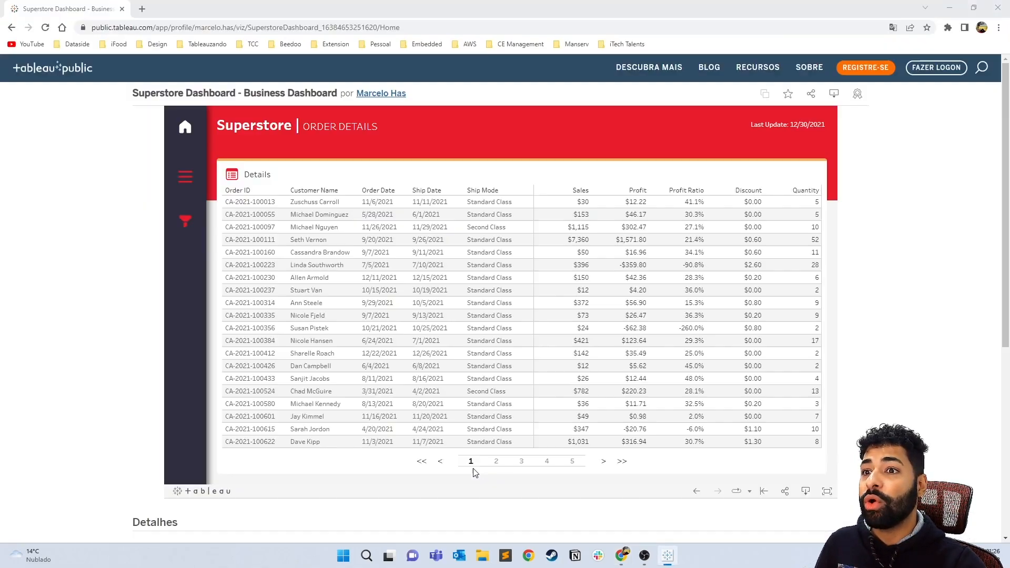
key("alt+Tab")
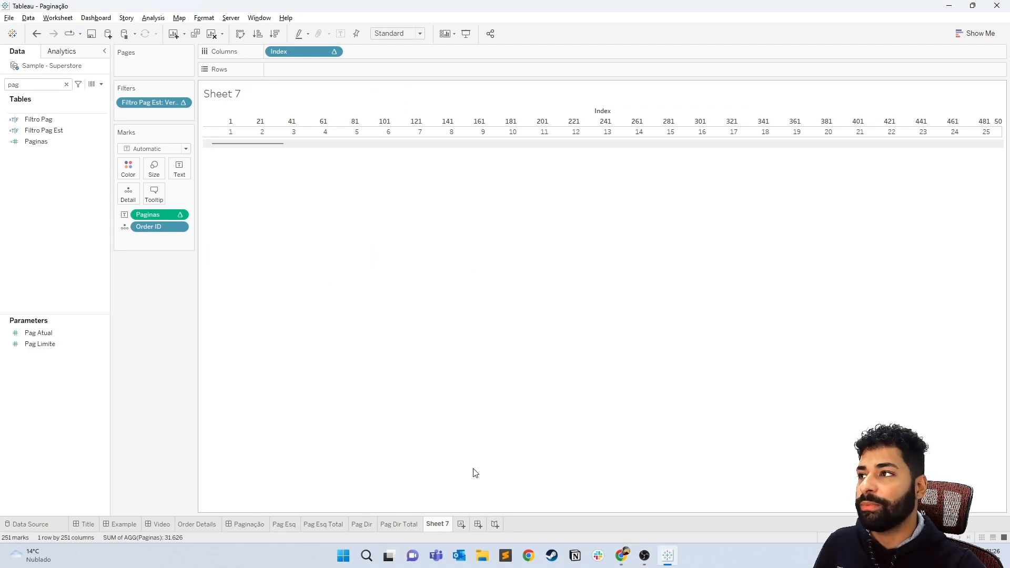
Create a calculated field with the formula SUM({COUNTD([Order ID])})/[Pag Limite].
left_click(102, 84)
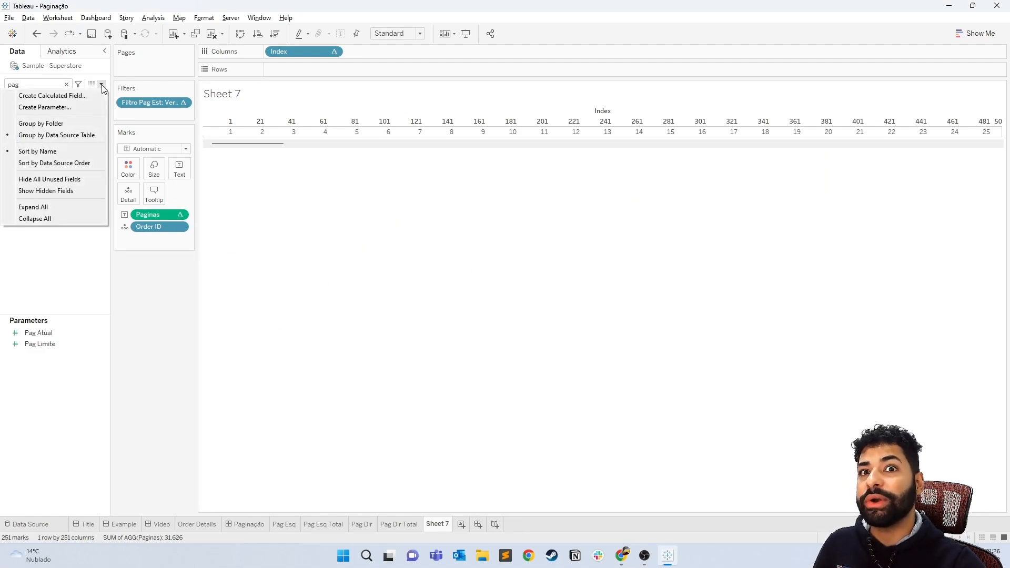
left_click(59, 96)
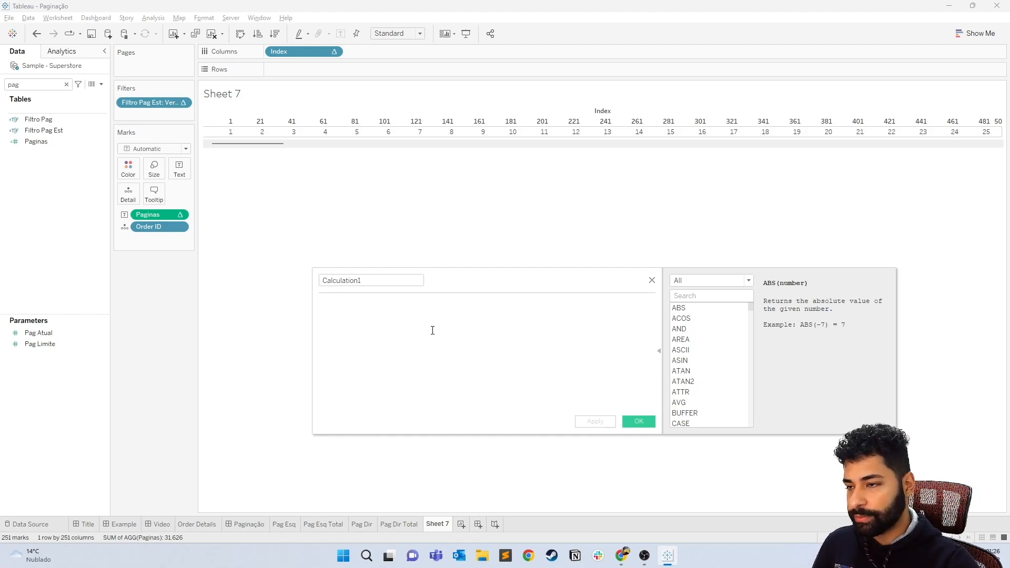
type("su")
key("Return")
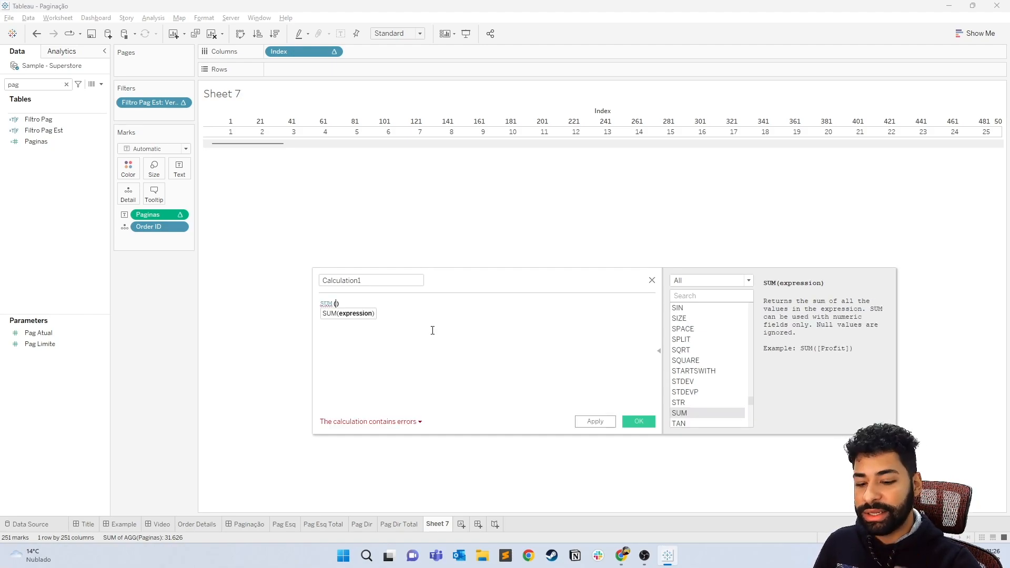
type("[")
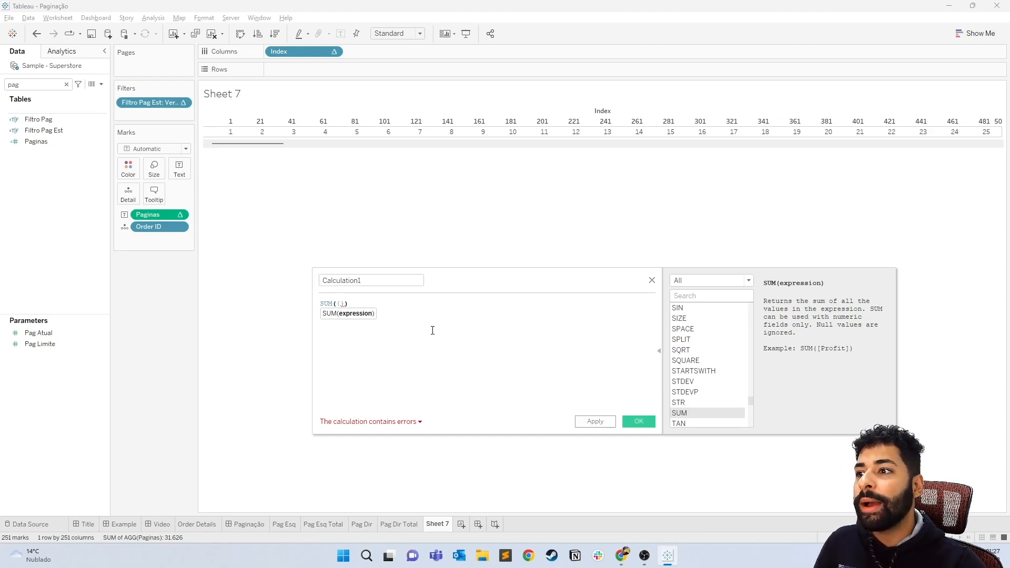
key("Left")
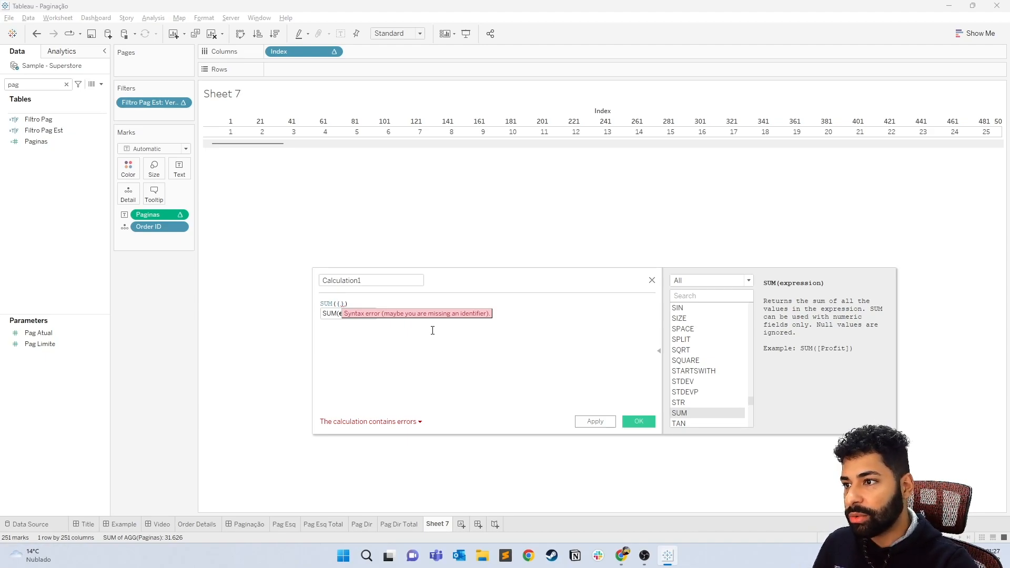
type("countd")
key("Return")
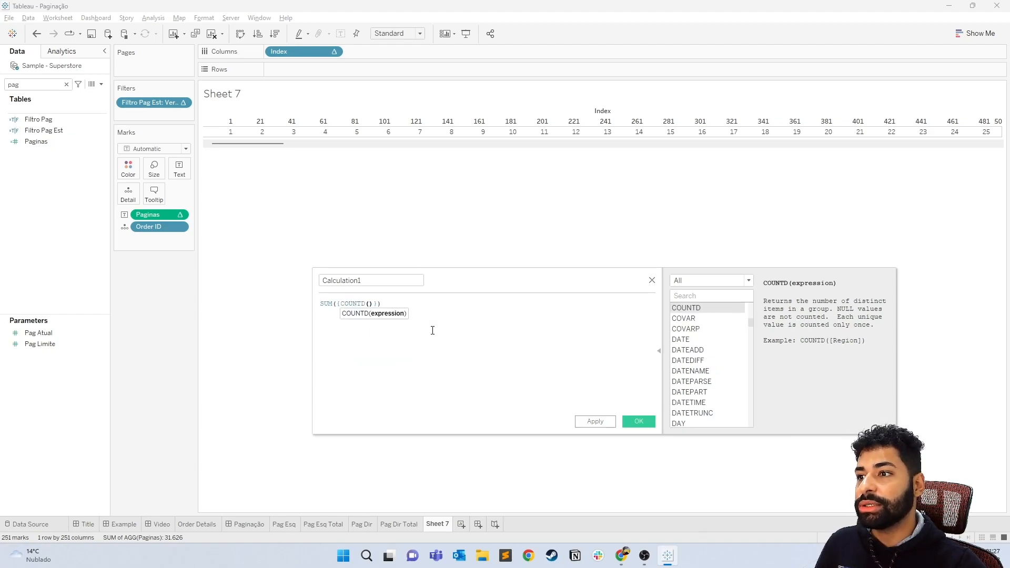
type("or")
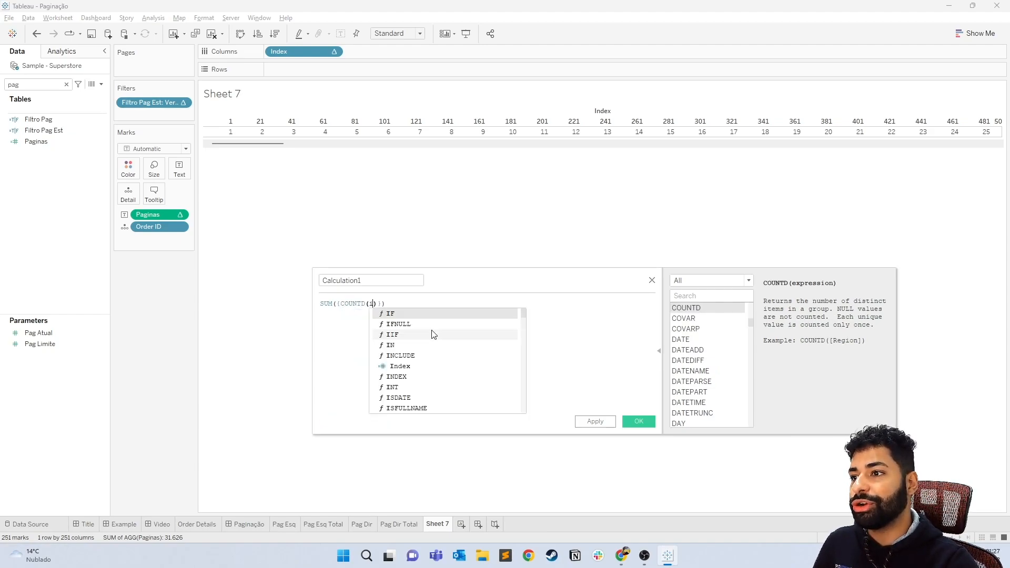
type("d")
left_click(432, 328)
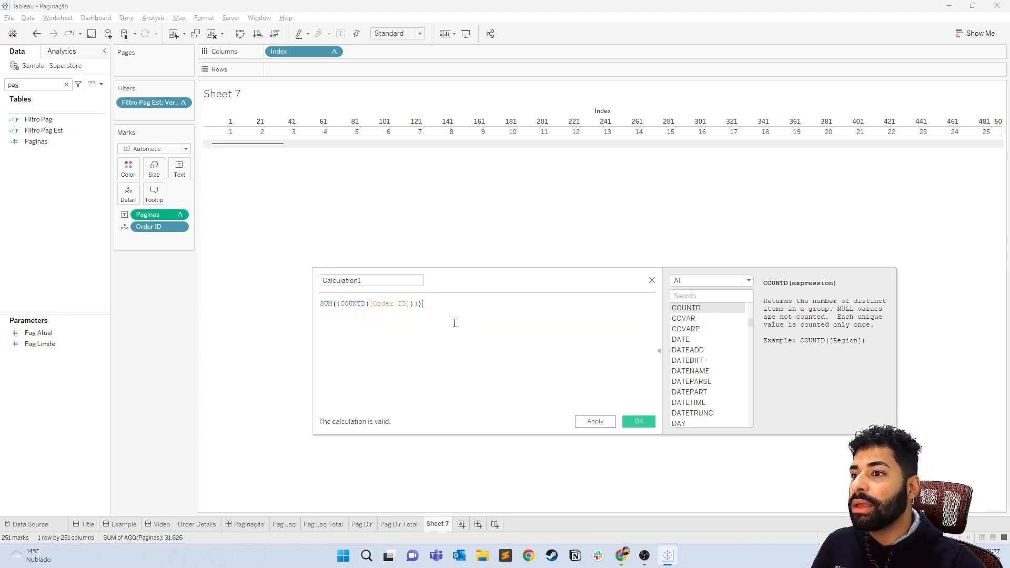
type("/")
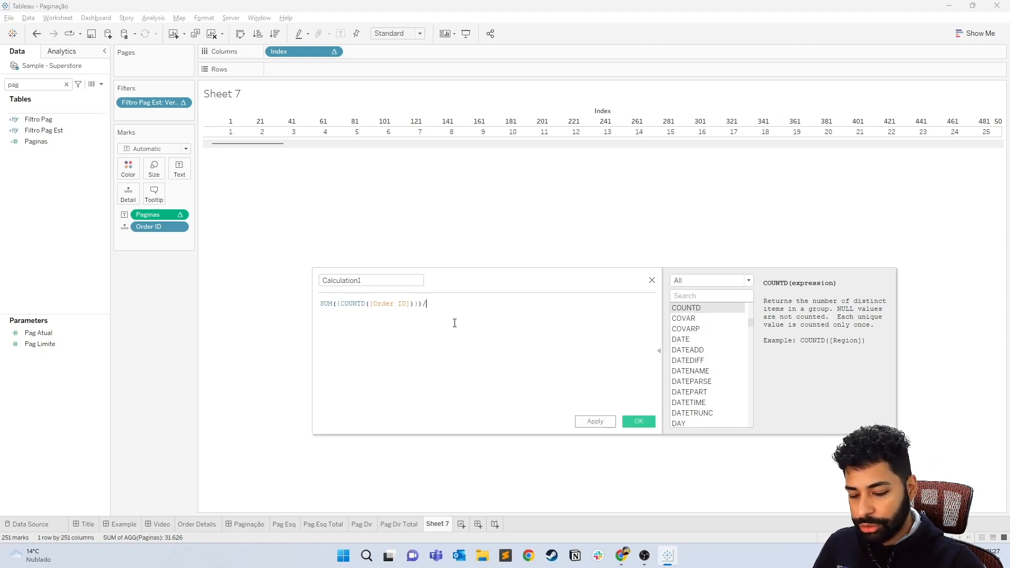
type("pa")
left_click(455, 325)
Name the calculated field Pag Total, apply it with its editor kept open, and add it to the marks' text.
left_click(402, 281)
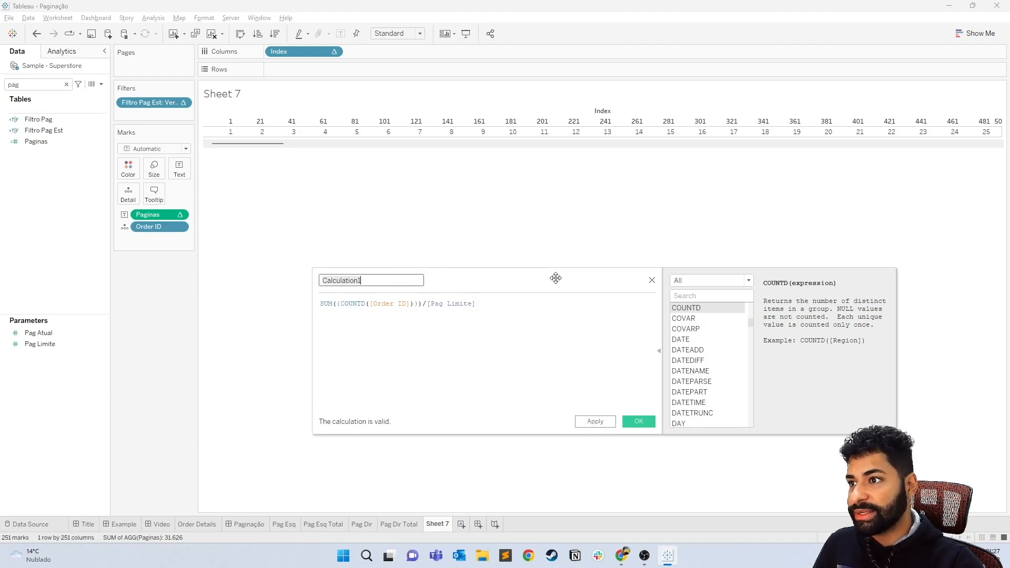
key("ctrl+a")
type("Pag Total")
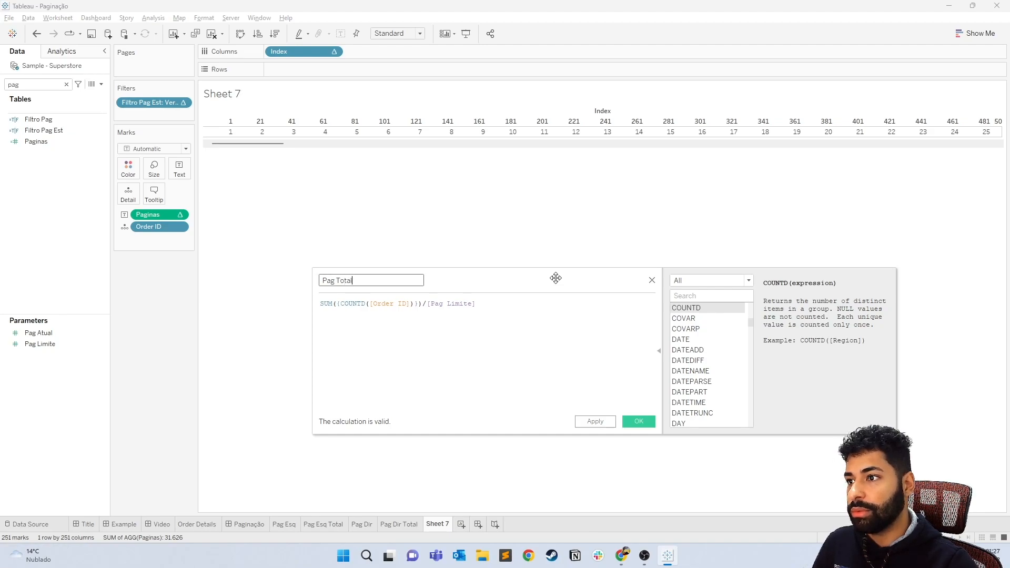
left_click(595, 422)
left_click_drag(38, 141, 177, 169)
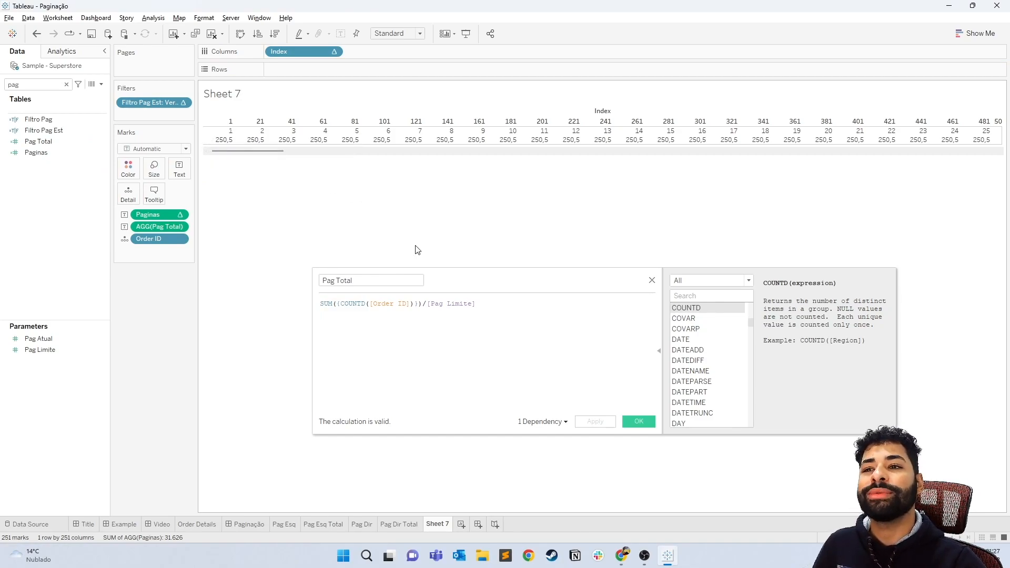
mouse_move(535, 147)
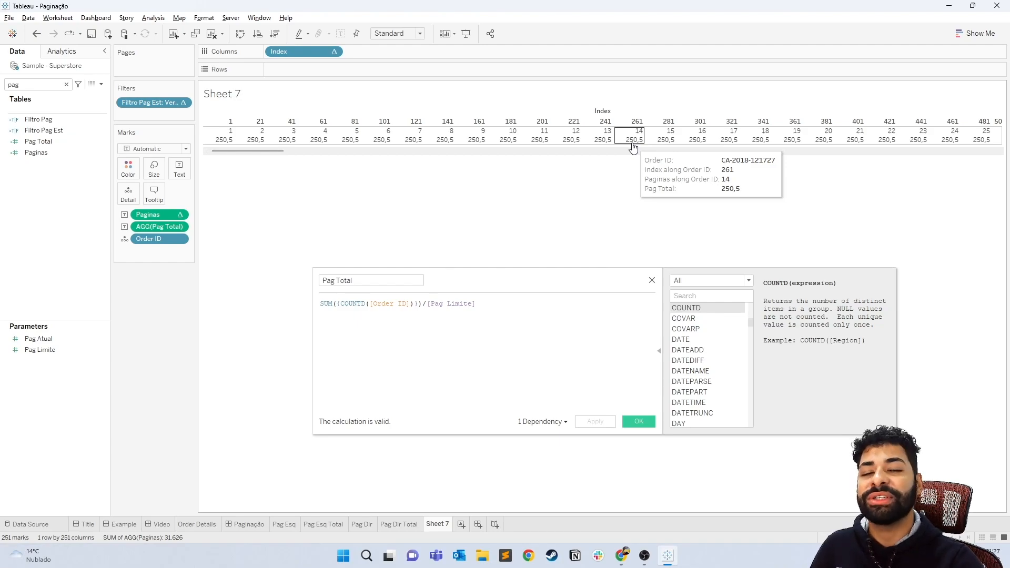
Wrap the entire Pag Total formula in CEILING so the page total rounds up, and apply the change.
left_click(323, 304)
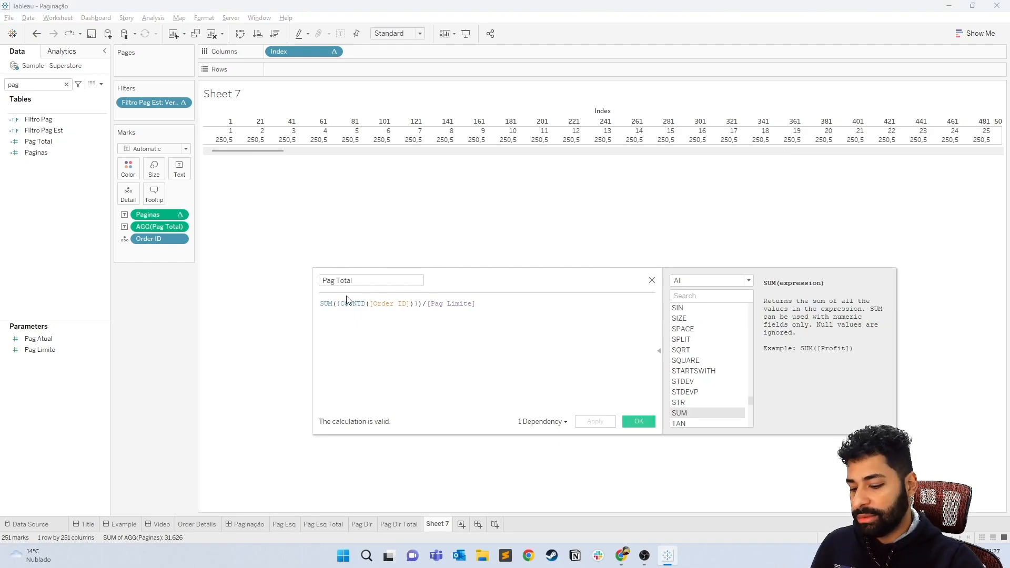
type("(")
type("CEILING")
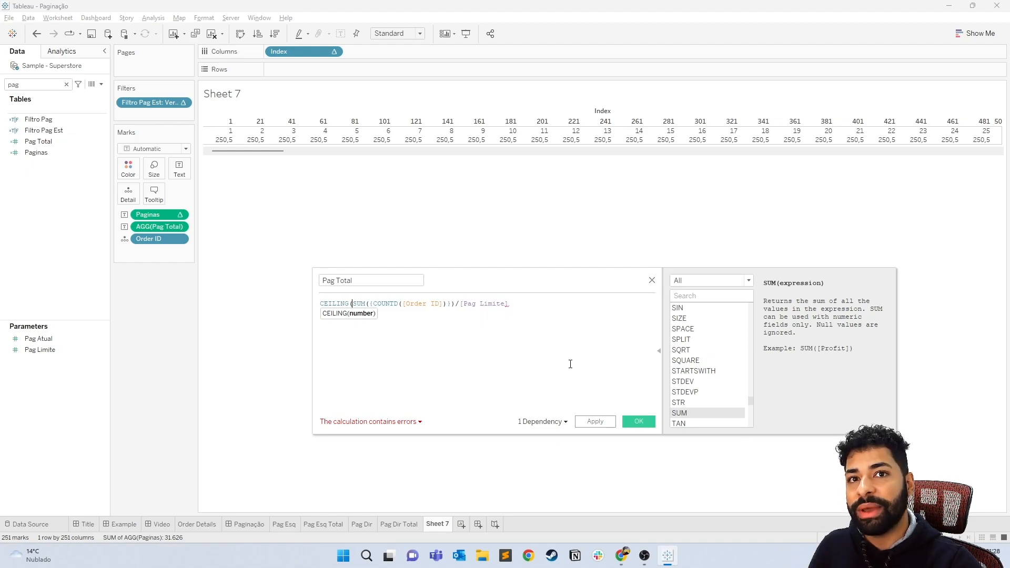
left_click_drag(542, 320, 314, 305)
left_click(539, 320)
type(")")
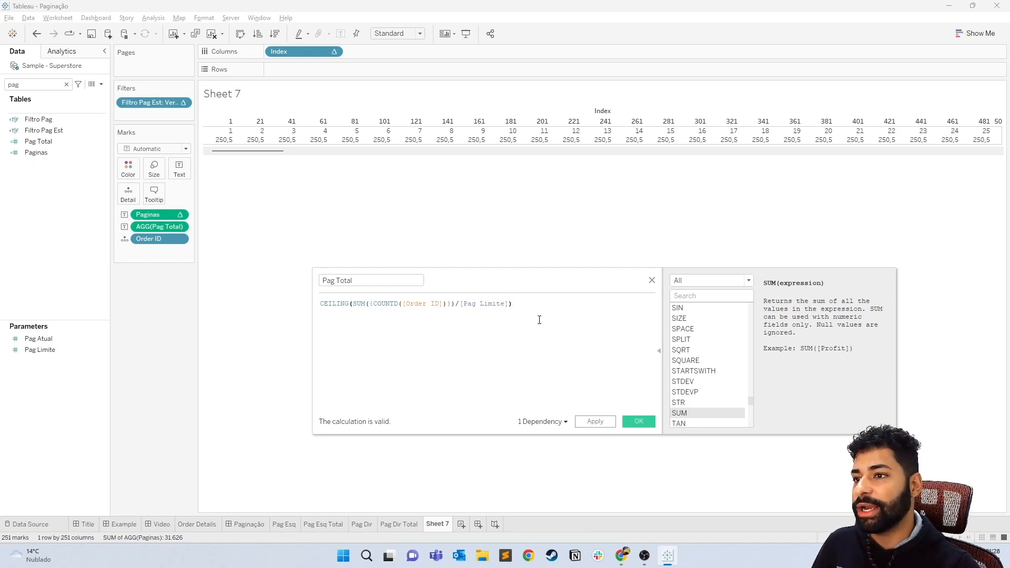
left_click(602, 421)
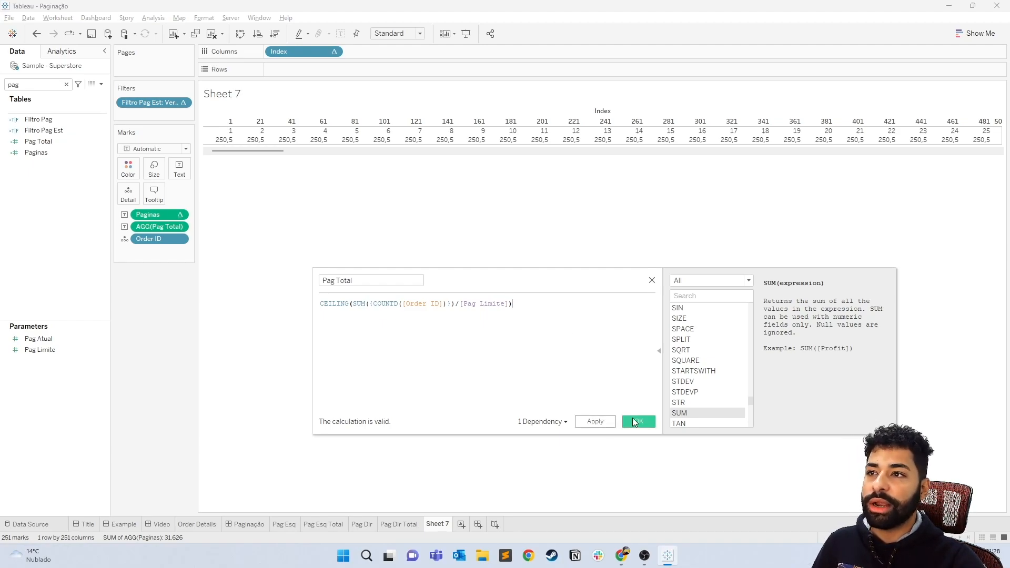
Save the Pag Total calculation and remove Pag Total from the marks of Sheet 7.
left_click(639, 422)
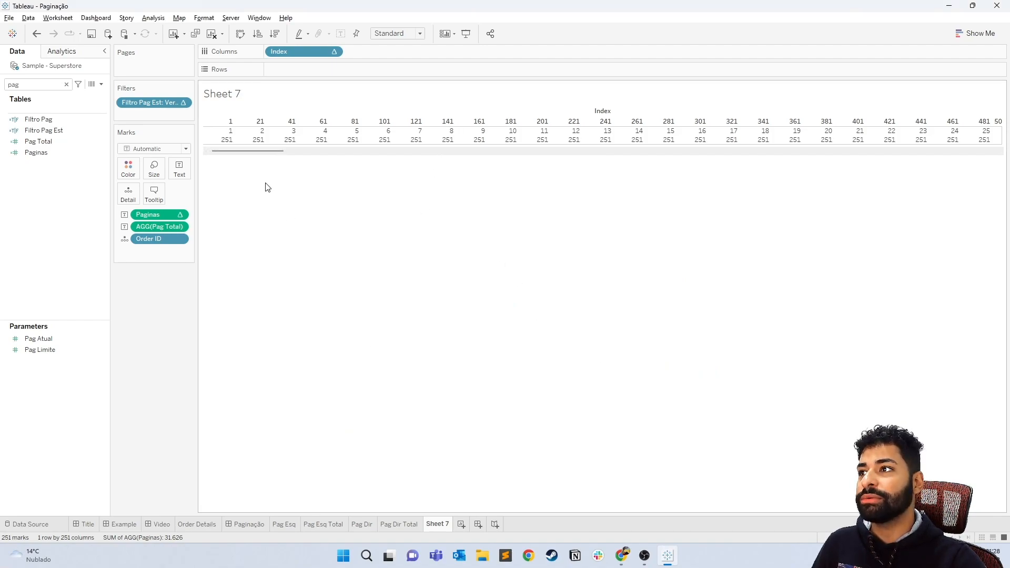
left_click_drag(229, 151, 200, 151)
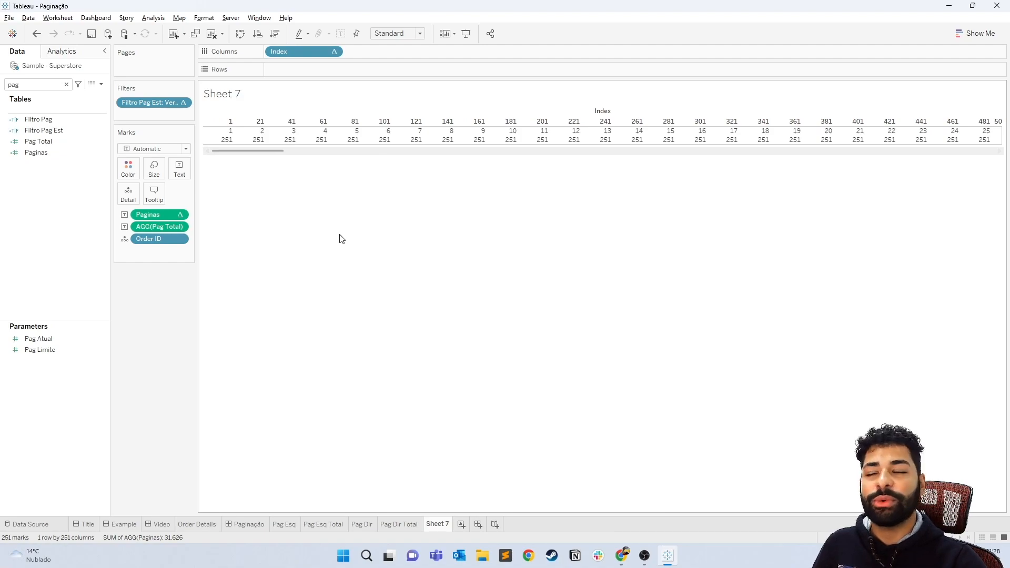
left_click_drag(156, 229, 160, 295)
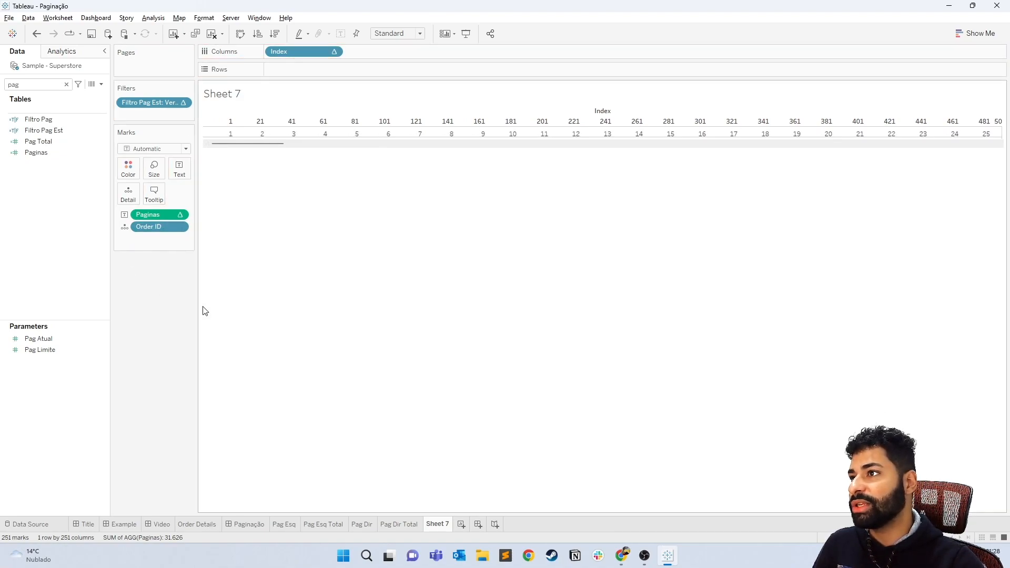
Create a calculated field named Filtro - Pag Range, consulting the pagination of the published dashboard in Chrome before naming it.
left_click(100, 84)
left_click(92, 94)
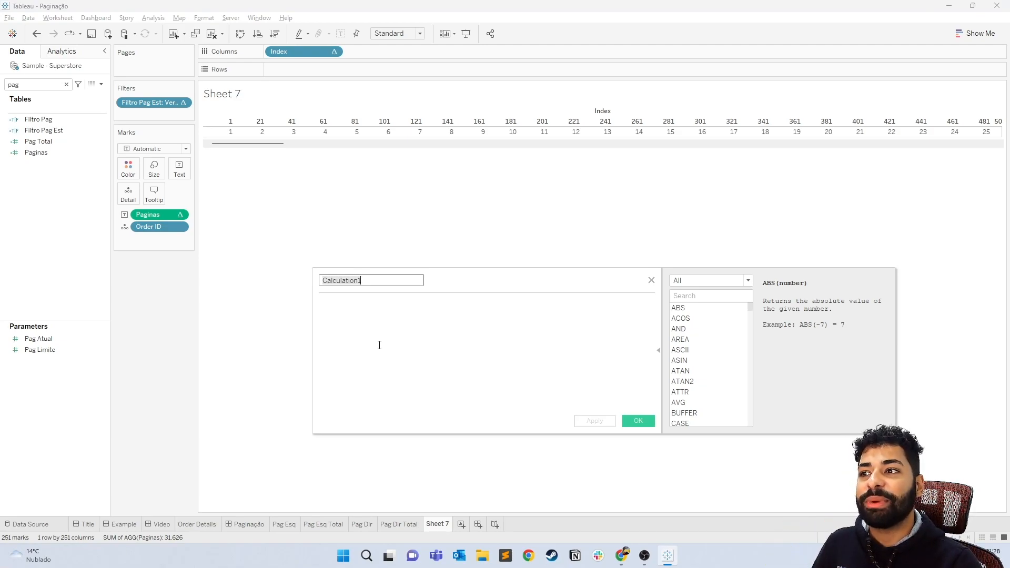
left_click(379, 345)
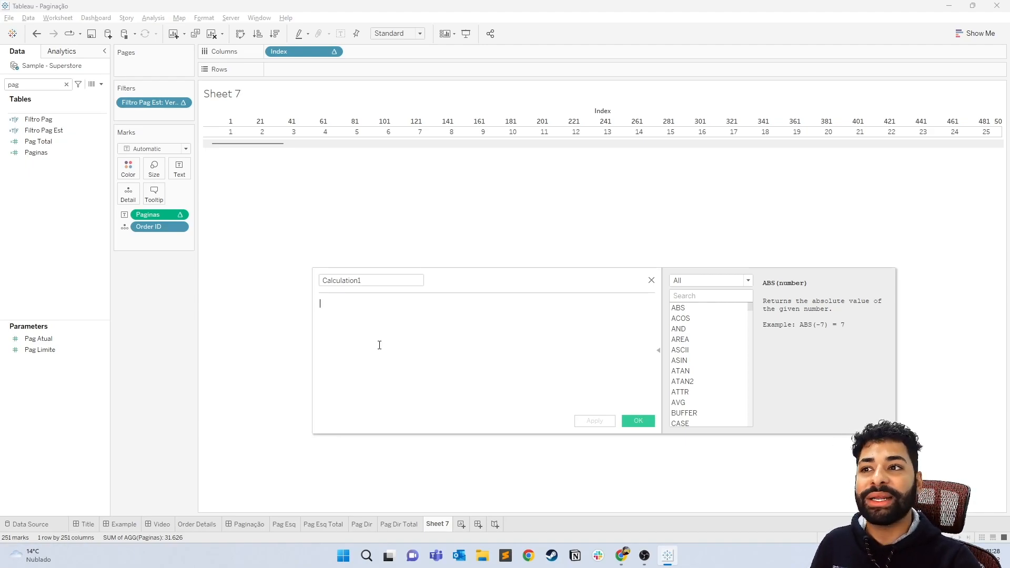
key("alt+Tab")
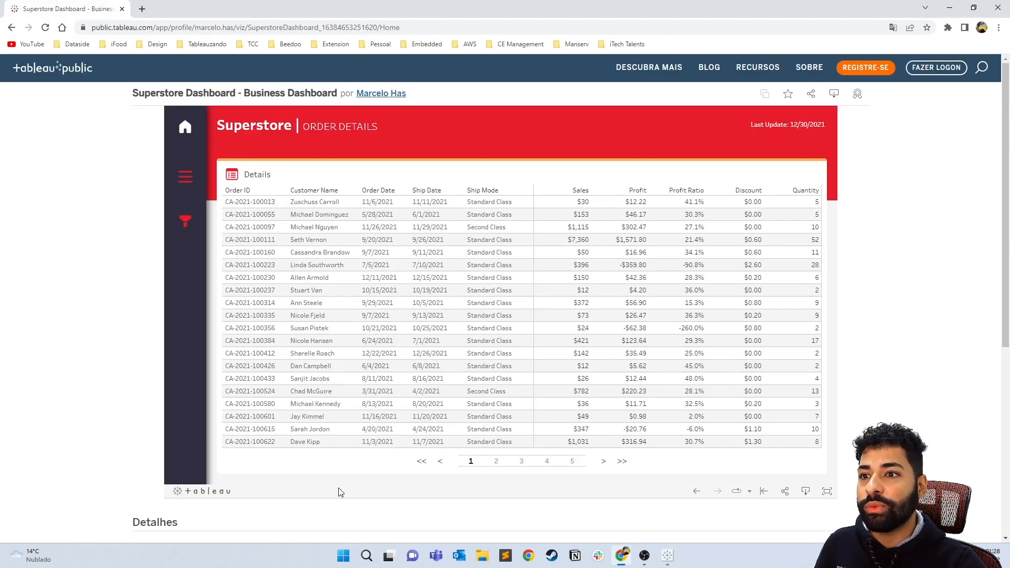
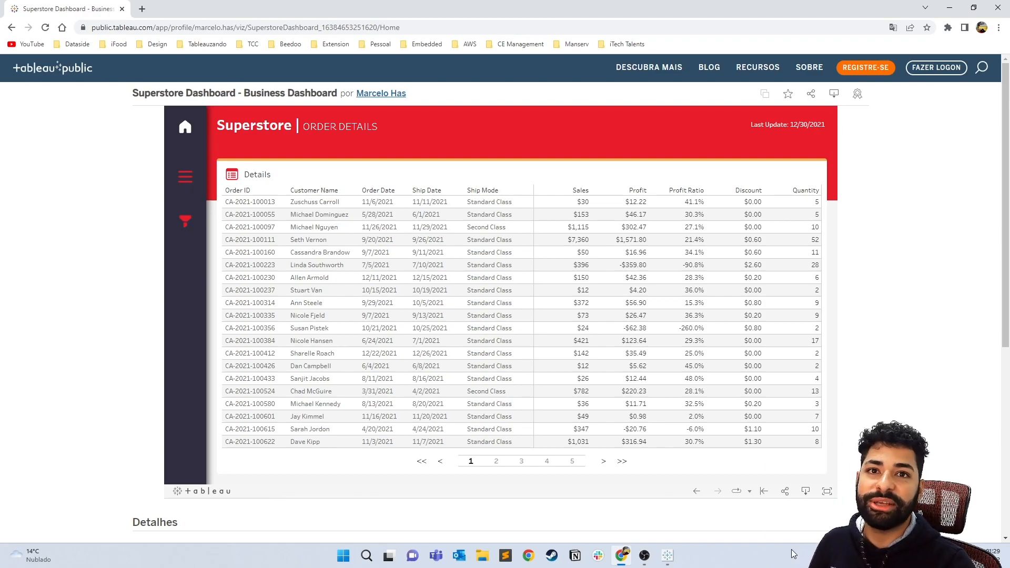
key("alt+Tab")
left_click(395, 280)
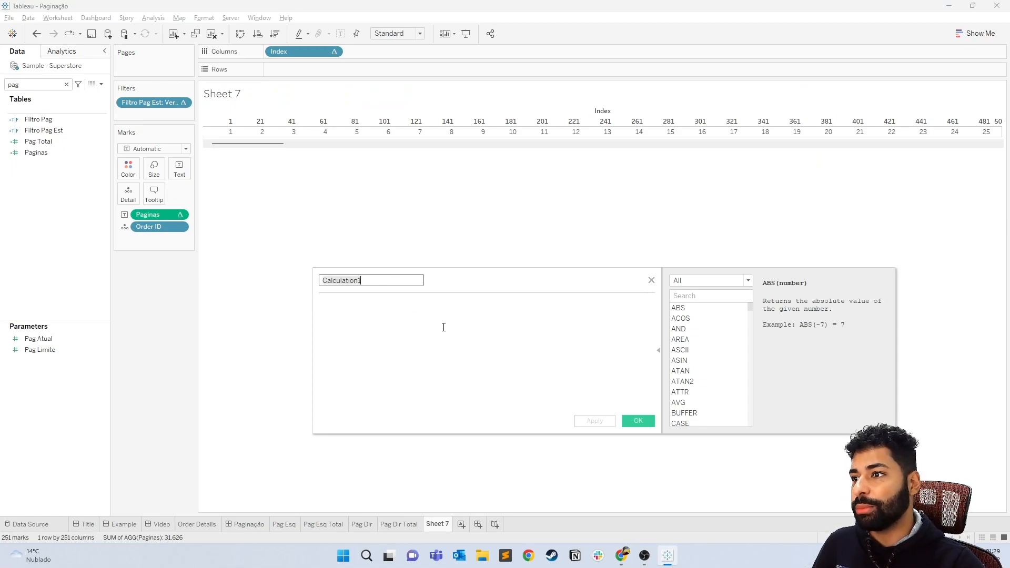
key("ctrl+a")
type("F")
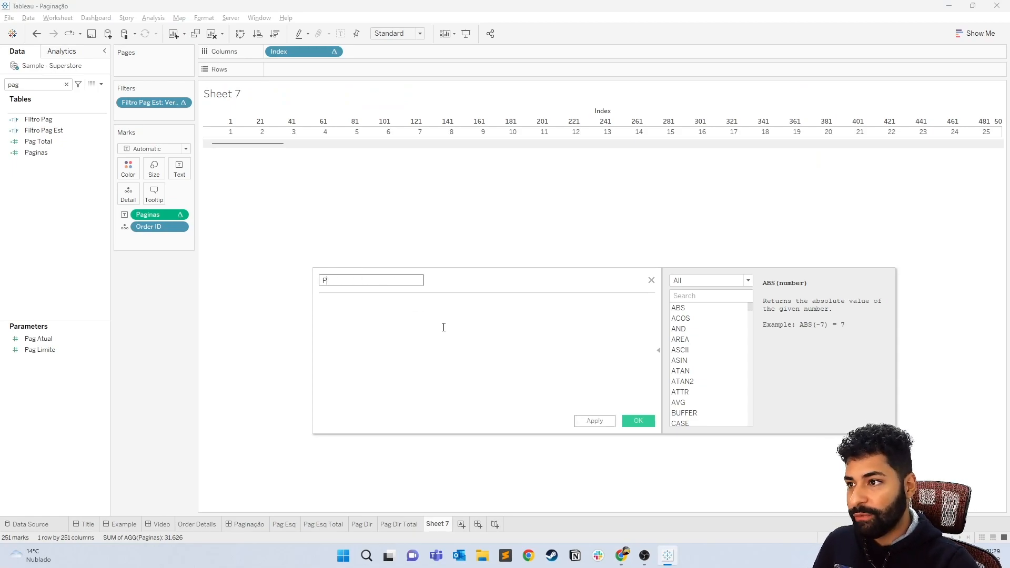
type("iltro - Pag Range")
key("Tab")
left_click(384, 284)
key("Tab")
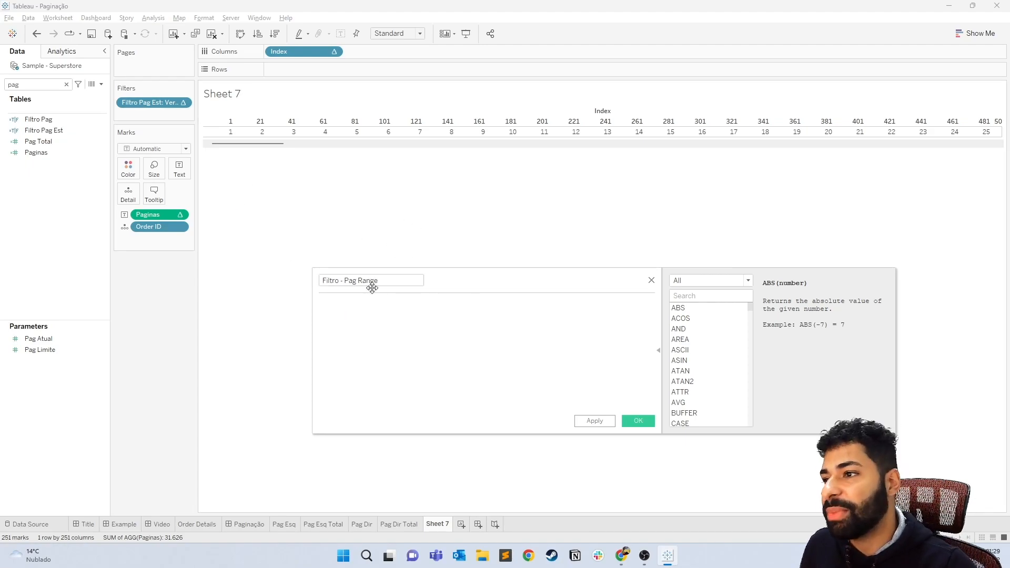
Write the formula's first branch as IF [Pag Atual] <= 3 THEN [Paginas] <= 5.
type("if")
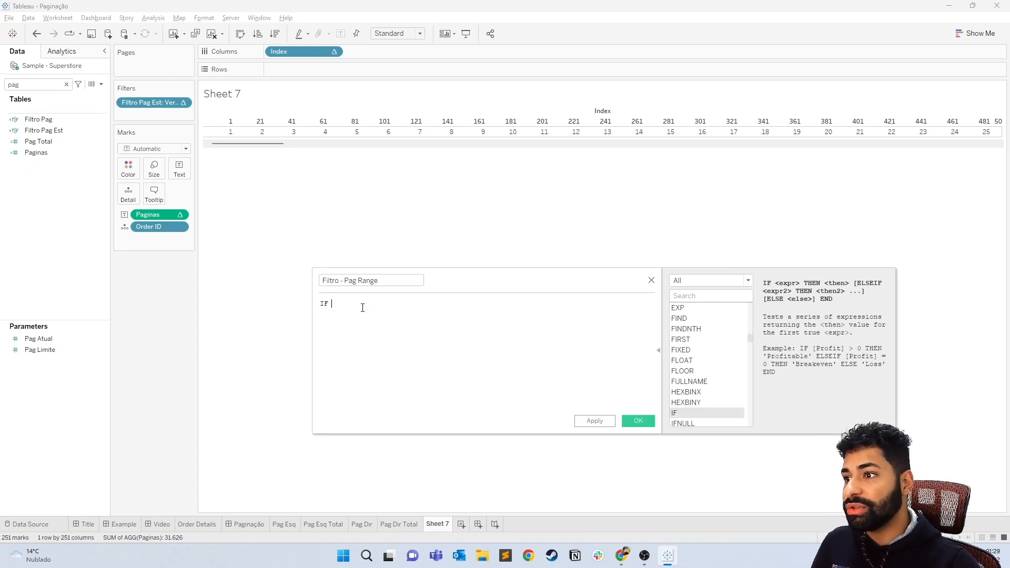
type(" pa")
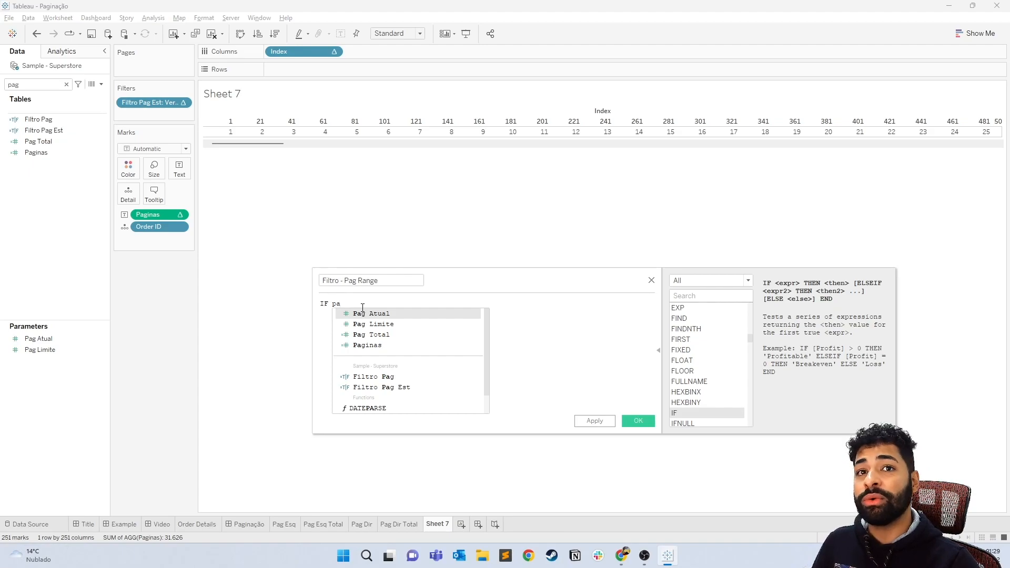
type("g")
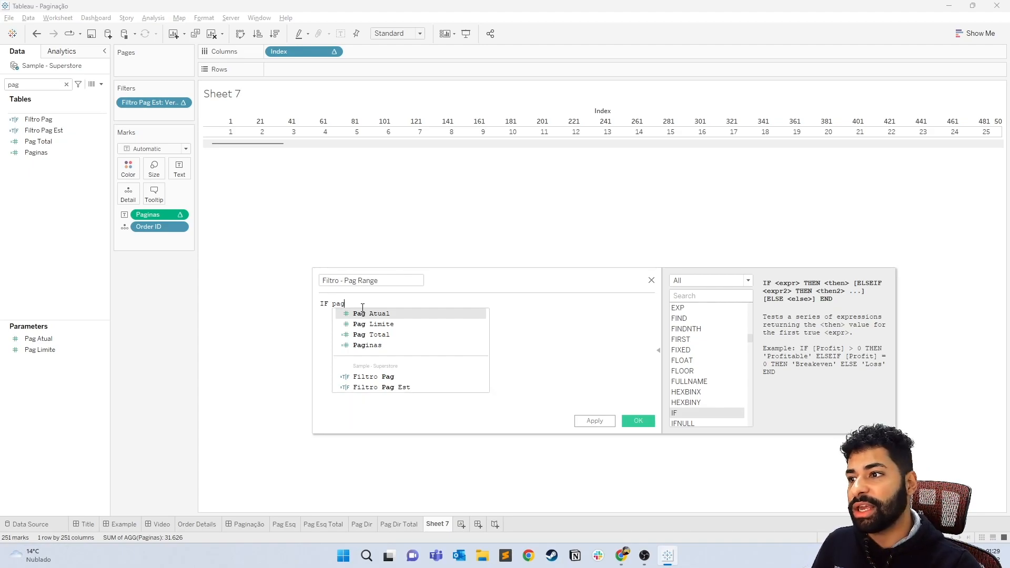
key("Return")
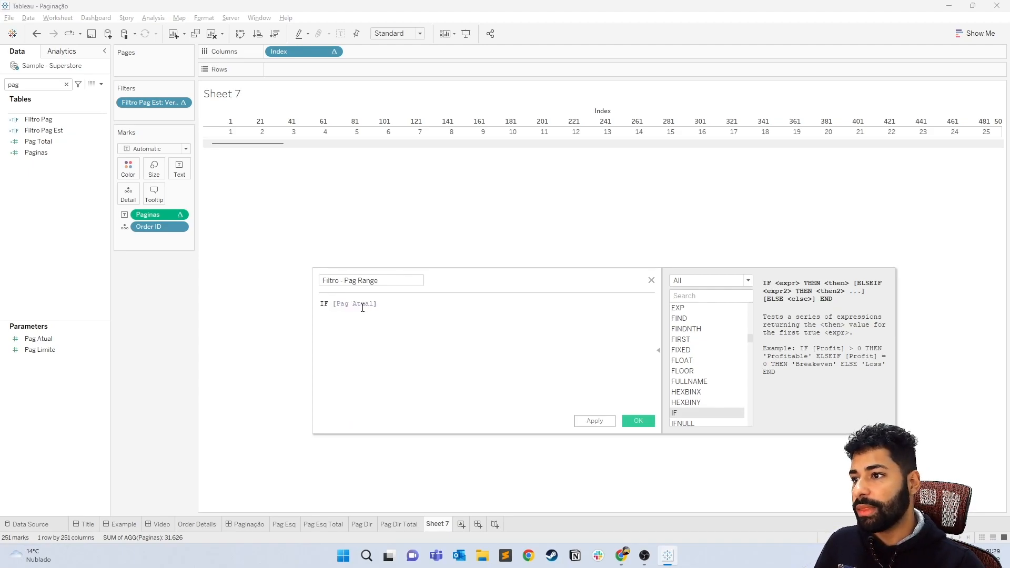
type("<")
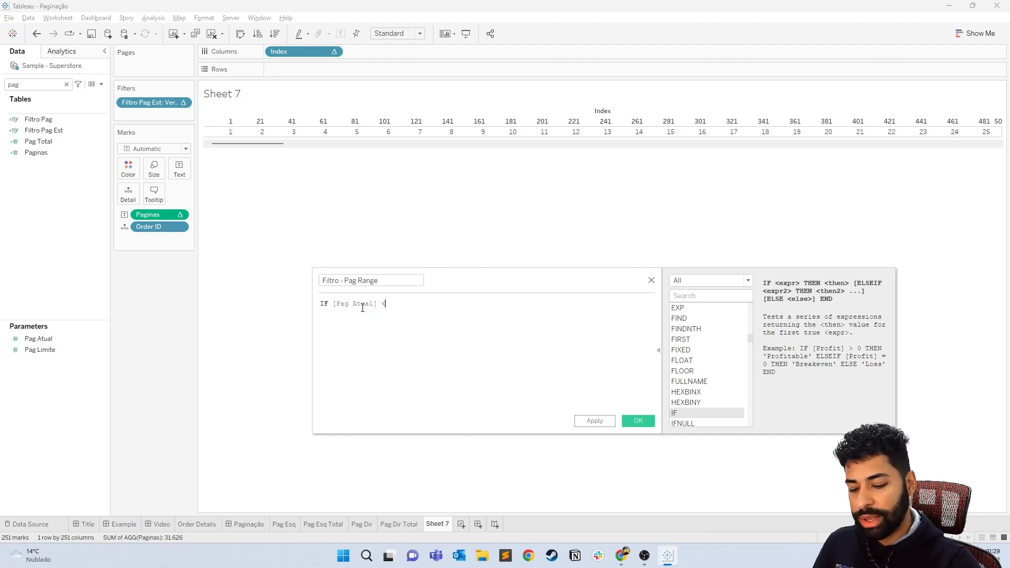
type("= 3 THEN")
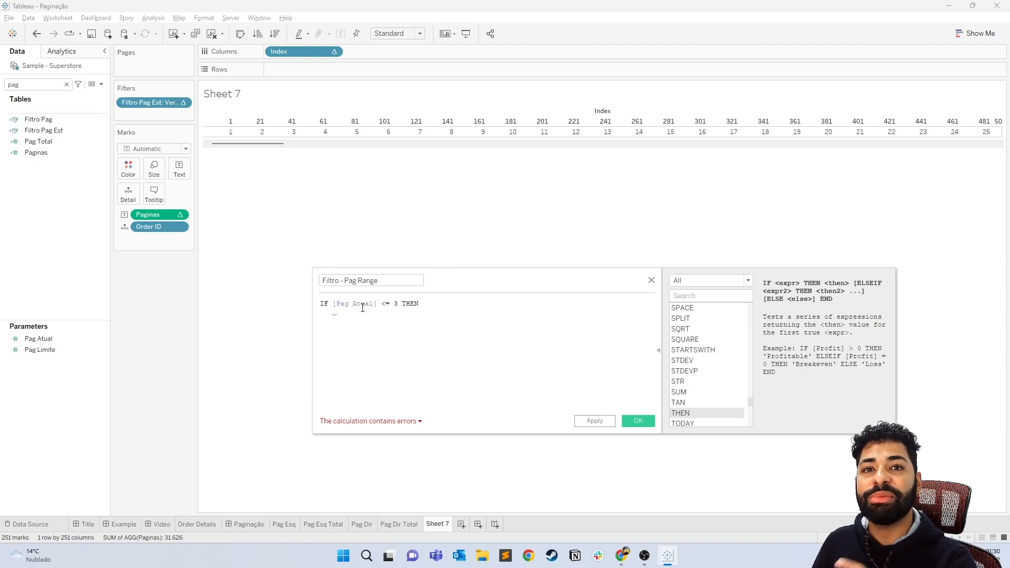
type("page")
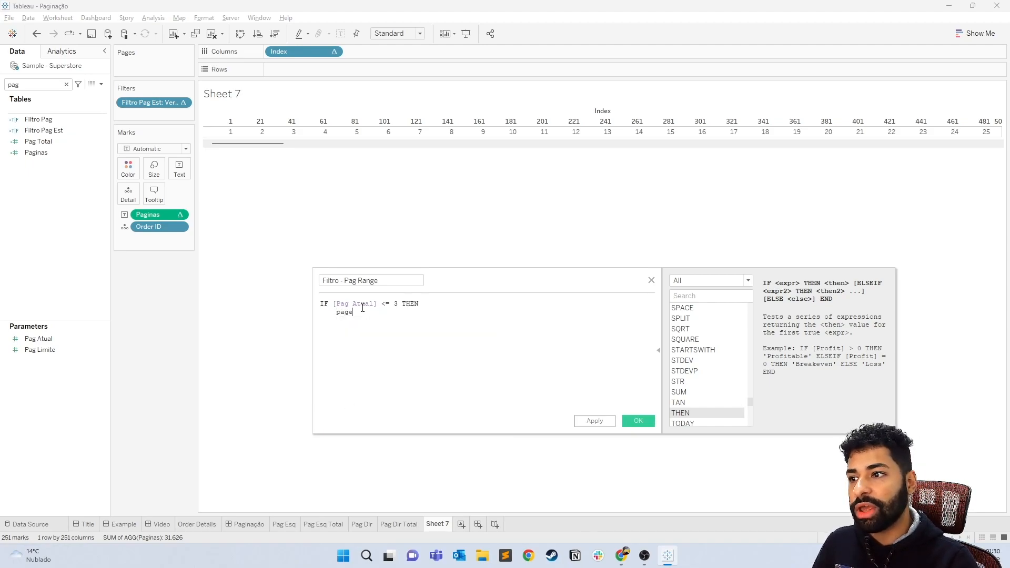
key("Return")
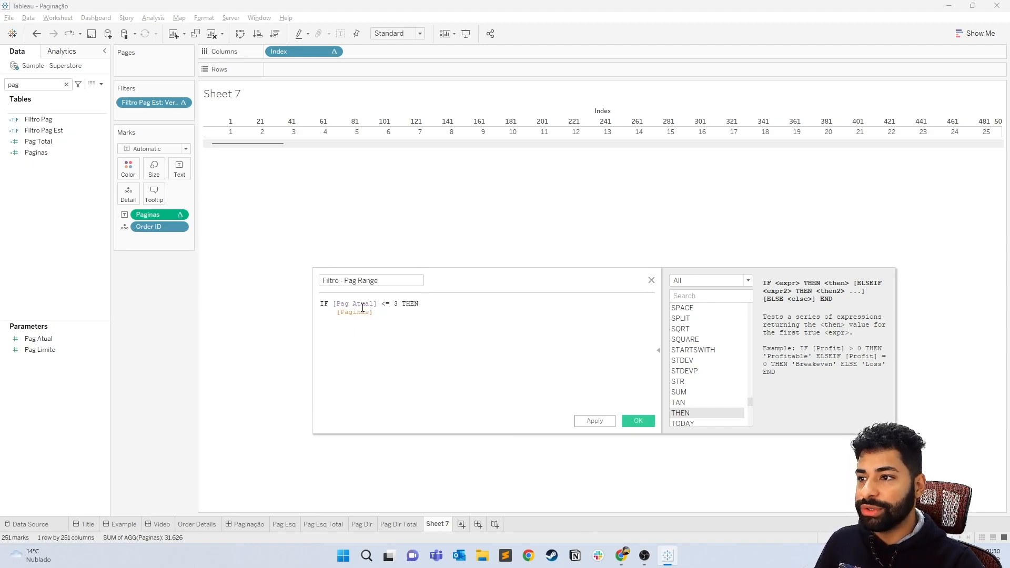
type("<= 5")
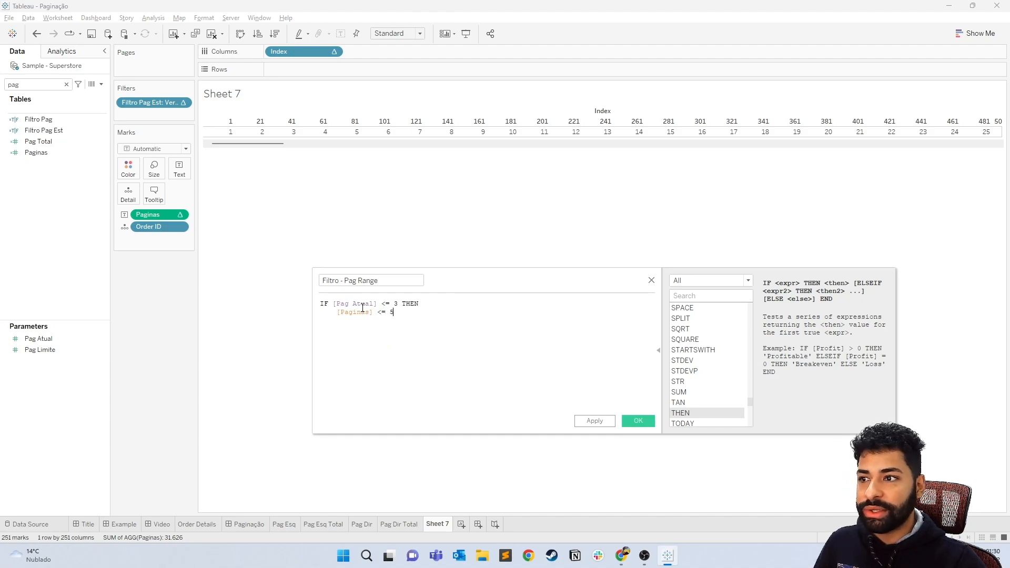
key("Return")
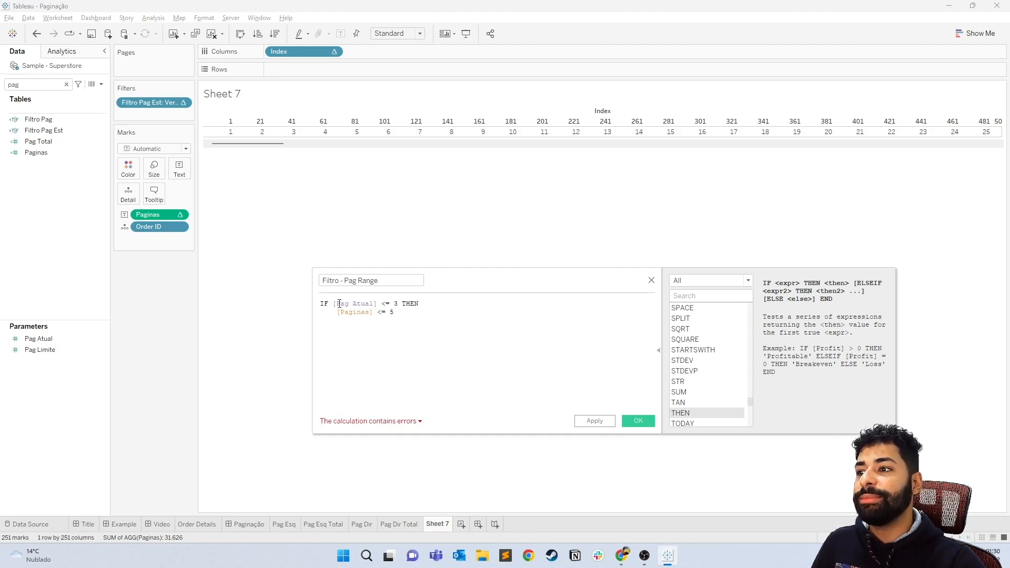
left_click(337, 303)
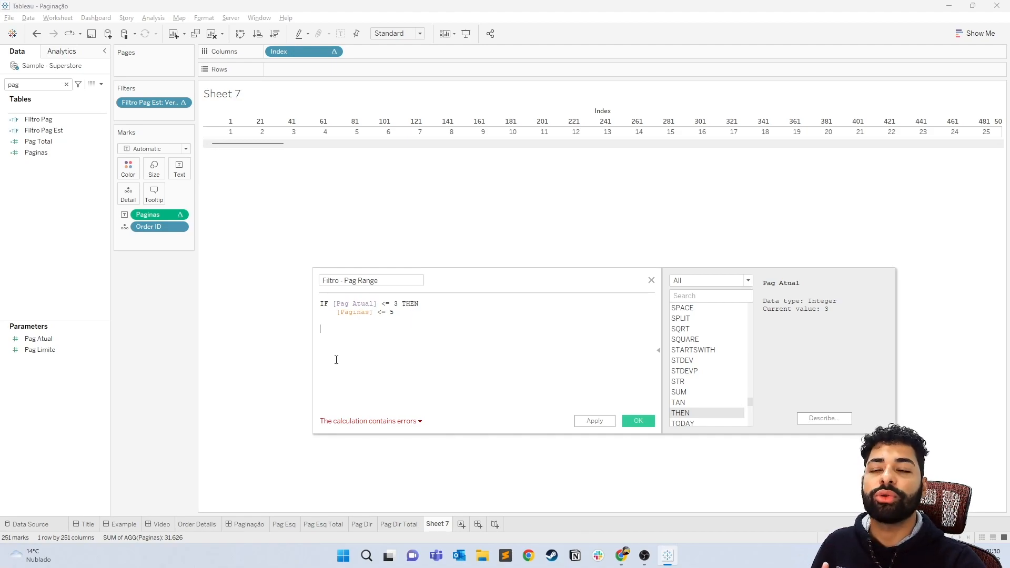
Add an ELSEIF branch below the first one, beginning its condition with [Pag Atual] >=.
key("Return")
type("el")
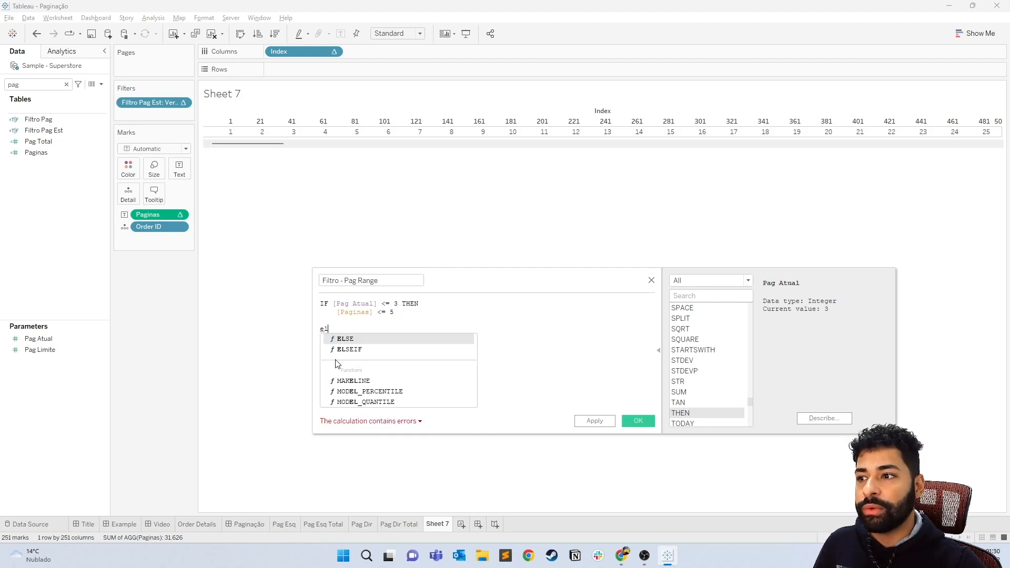
key("Down")
key("Return")
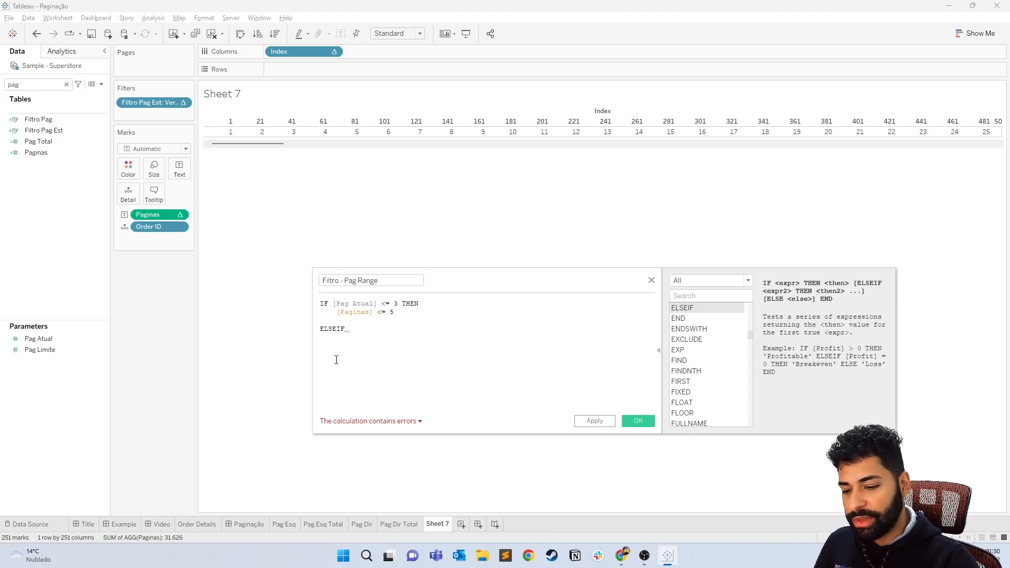
type("pag")
key("Down")
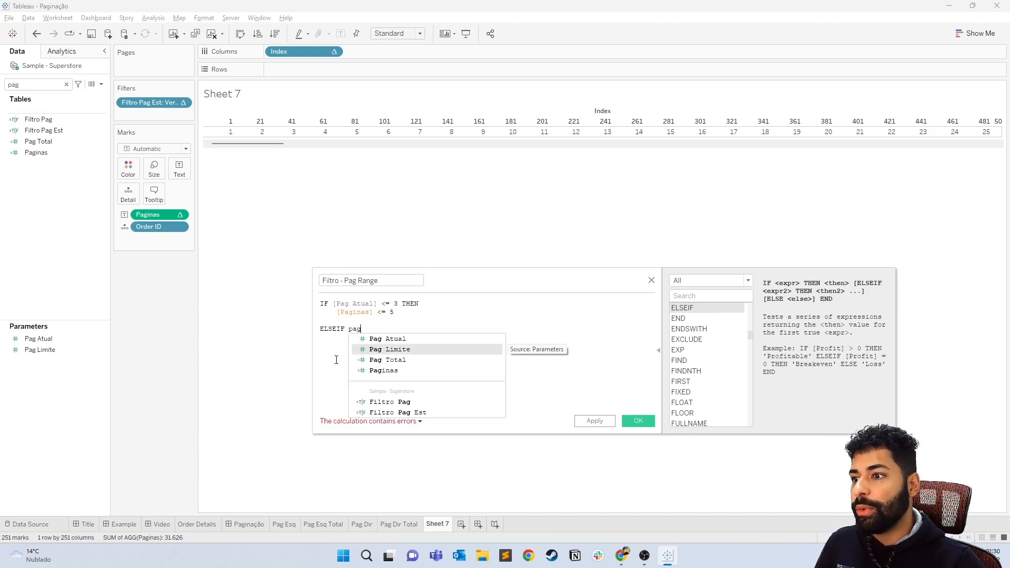
key("Up")
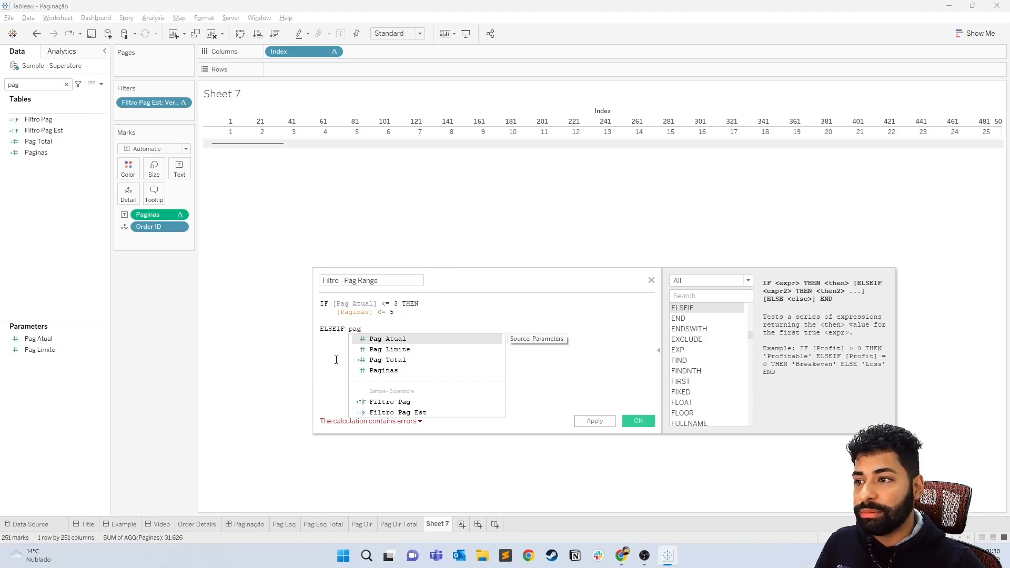
key("Return")
type(">=")
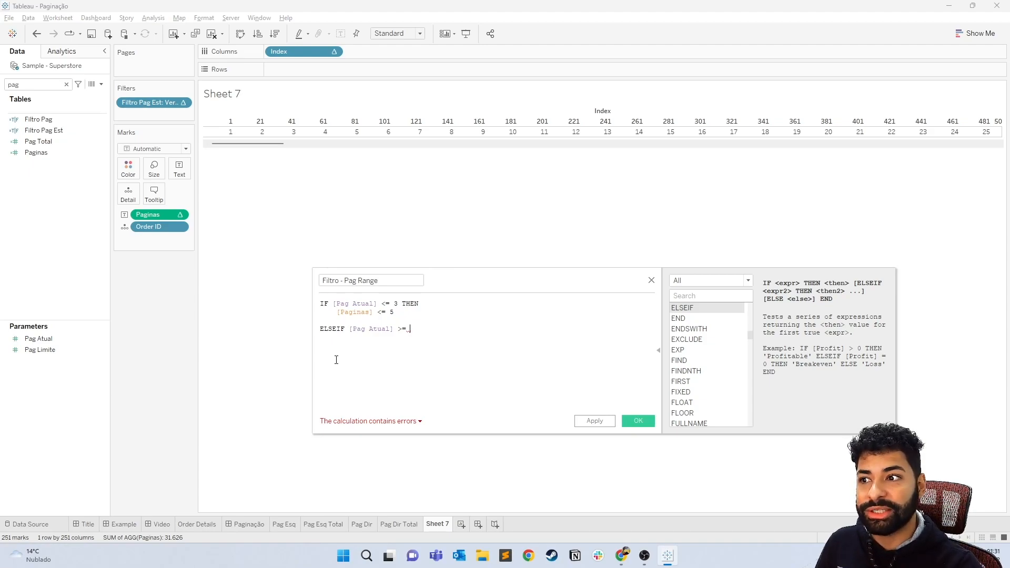
Complete the ELSEIF condition with [Pag Total]-2 THEN.
type("to")
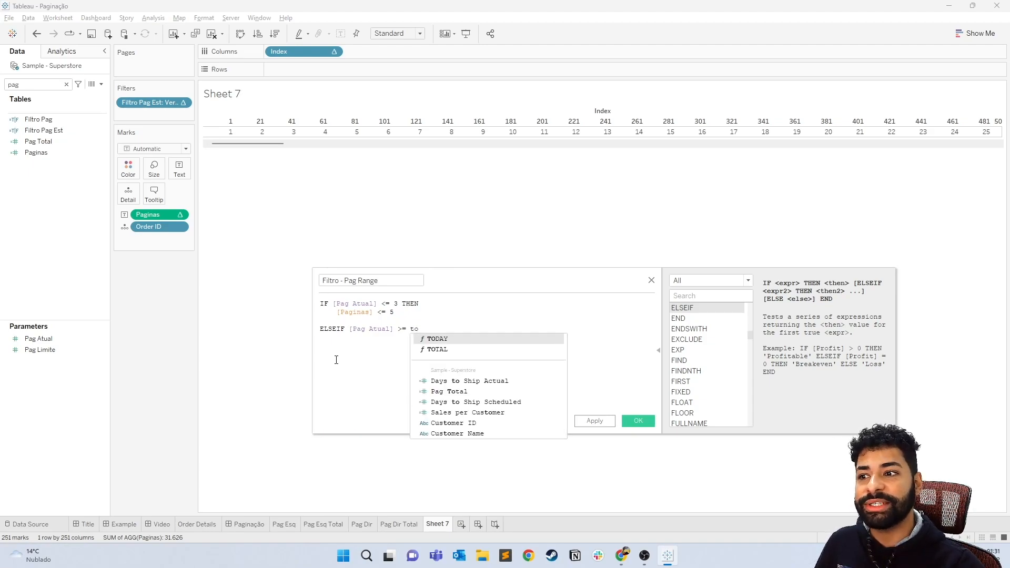
key("Down")
key("Down")
key("Down")
key("Down")
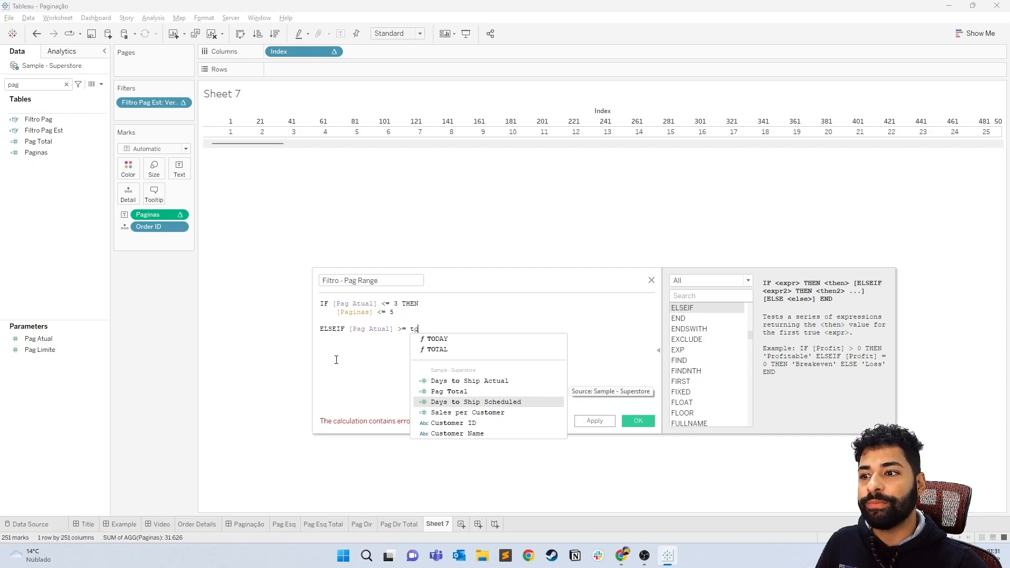
key("Up")
key("Return")
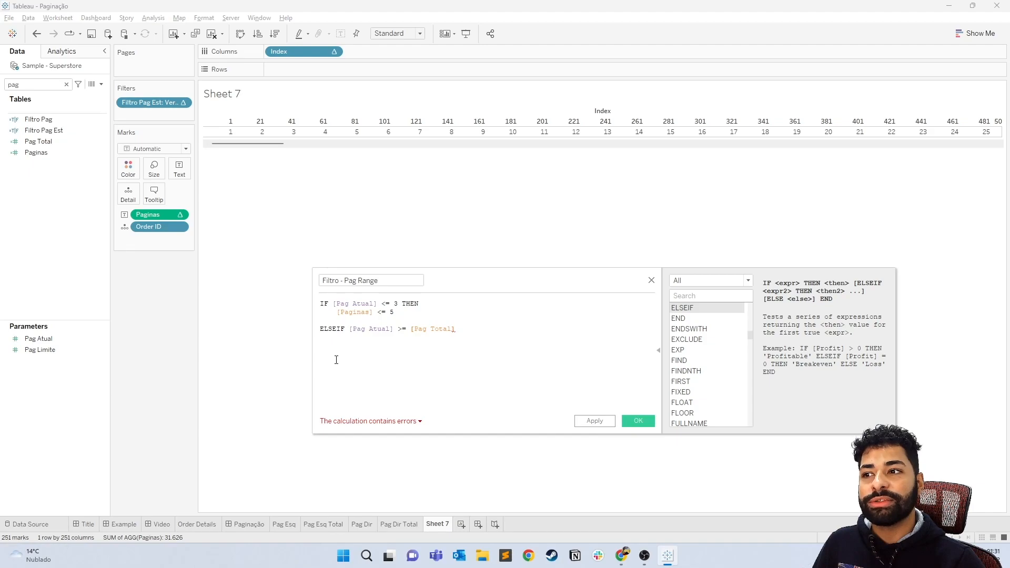
type("-2")
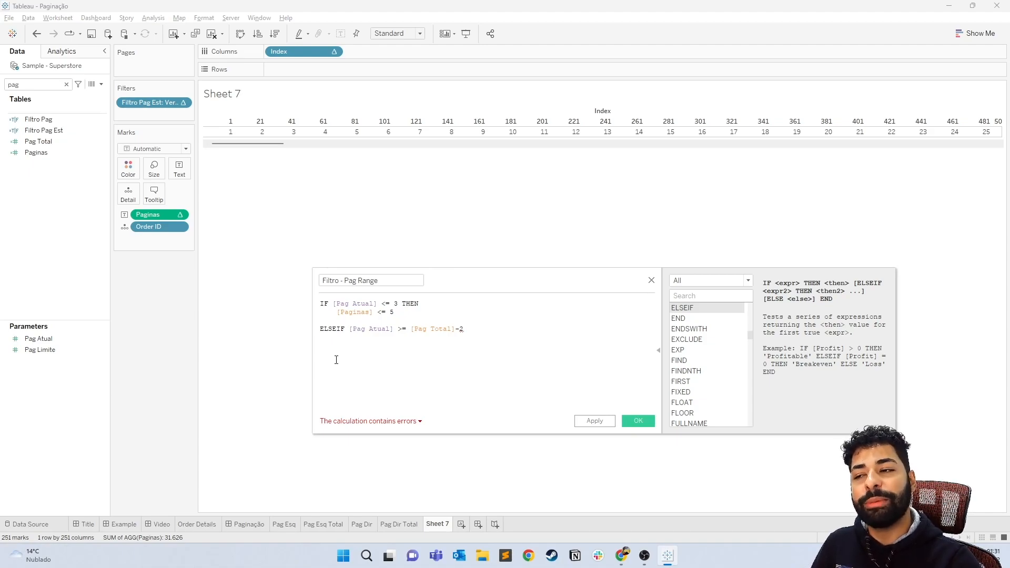
type("THEN")
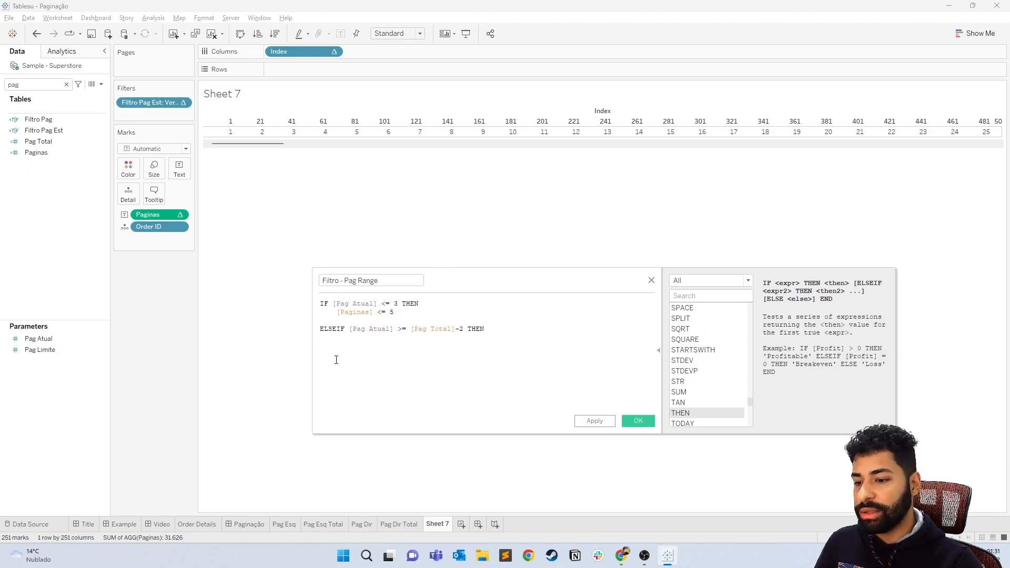
Begin the ELSEIF branch's result on an indented new line with the [Paginas] field.
key("Return")
key("Tab")
type("pag")
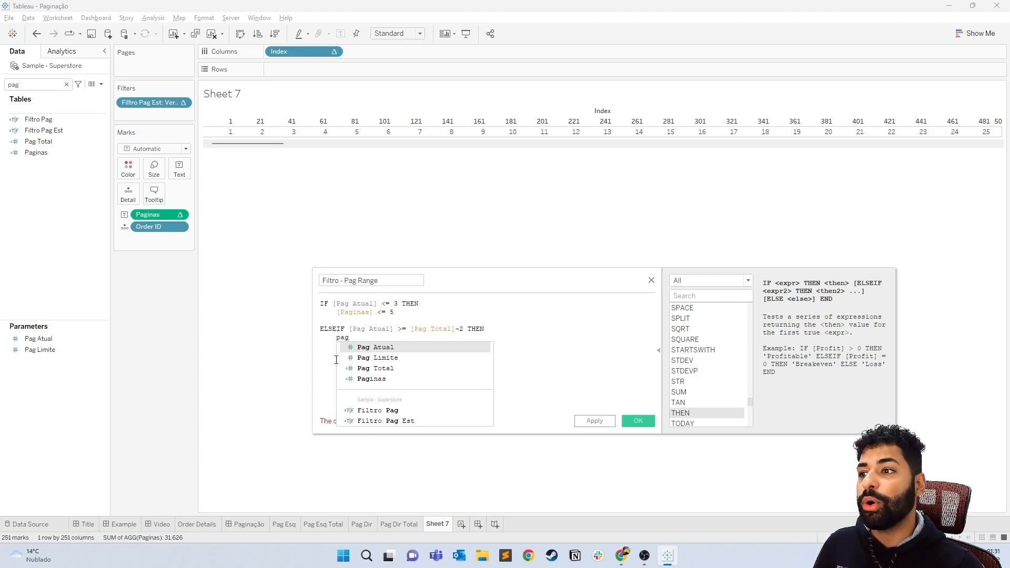
key("Down")
key("Down")
key("Down")
key("Return")
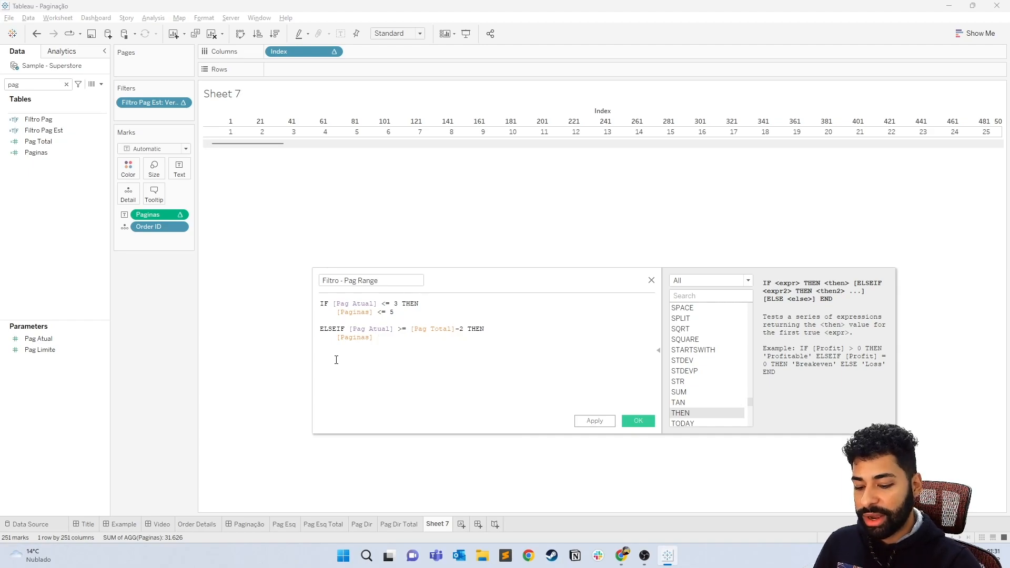
Complete the ELSEIF branch of the Filtro - Pag Range formula with the condition [Paginas] >= [Pag Total]-4.
type(">=")
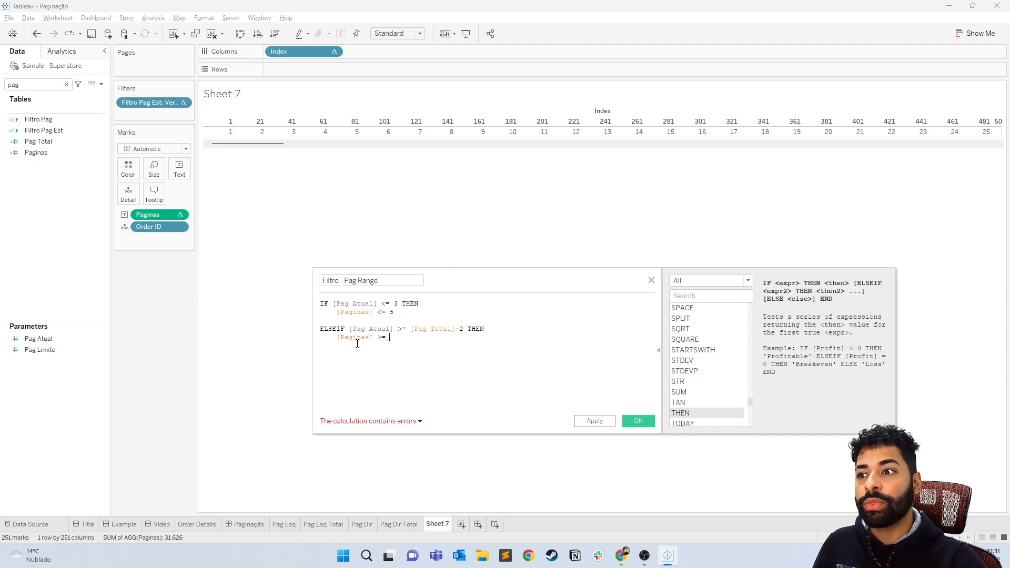
left_click_drag(411, 330, 465, 328)
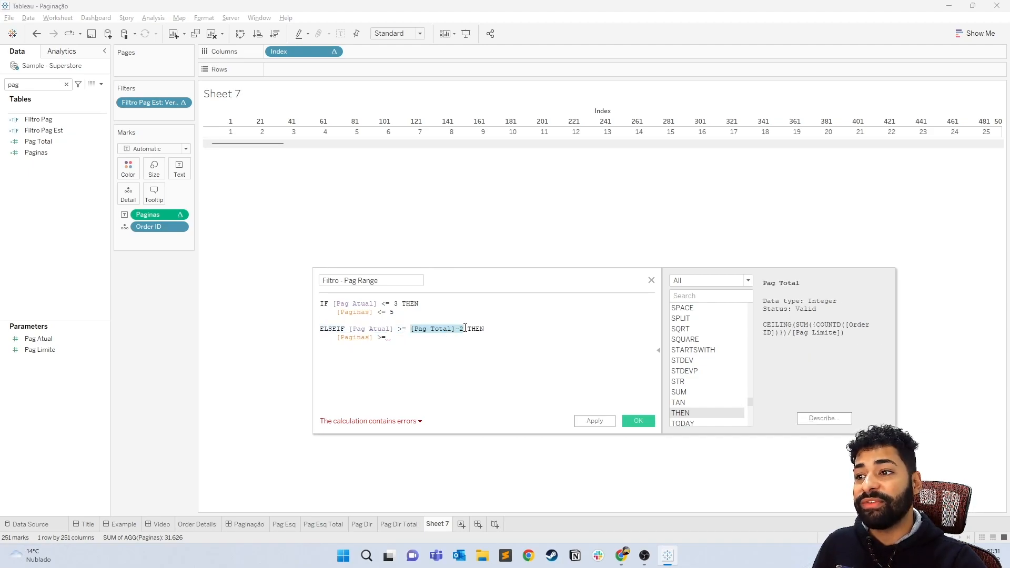
left_click(464, 328)
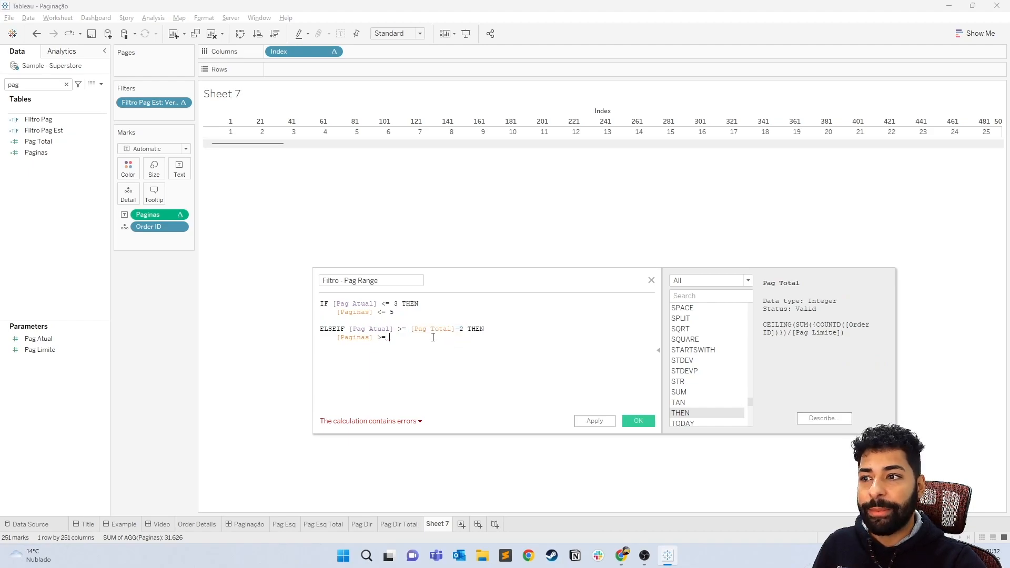
double_click(432, 328)
left_click(456, 334)
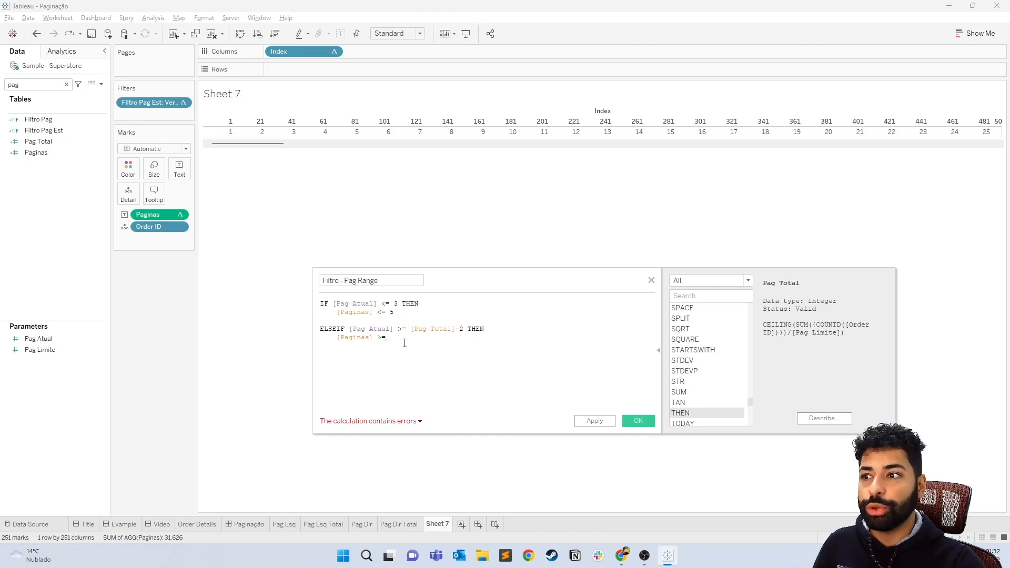
type("pag")
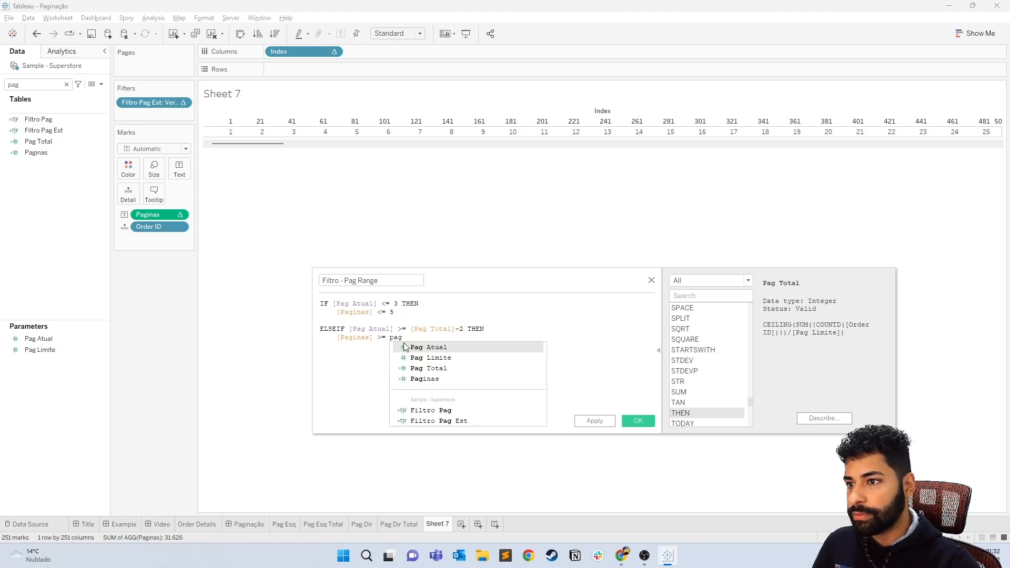
left_click(406, 368)
type("-4")
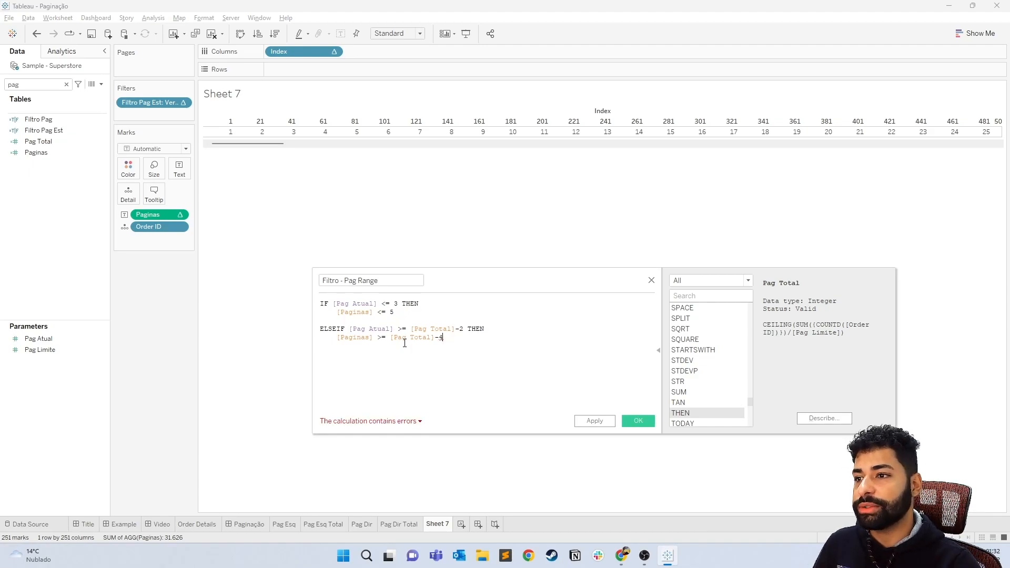
Add an ELSE branch to the formula, starting with the condition [Paginas] >= [Pag Atual]-2.
key("Return")
type("ELSE")
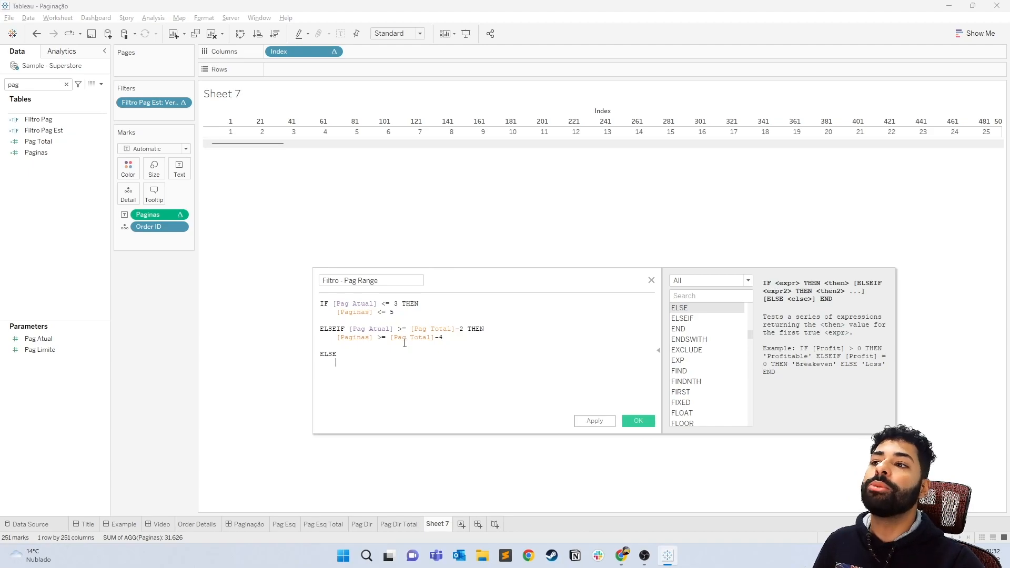
key("Return")
key("Tab")
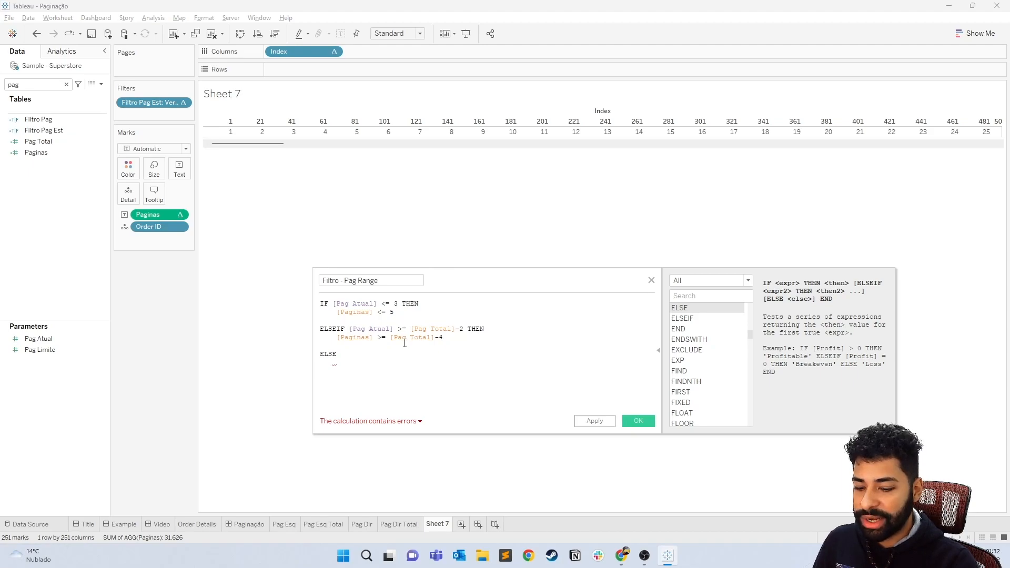
type("[Paginas]")
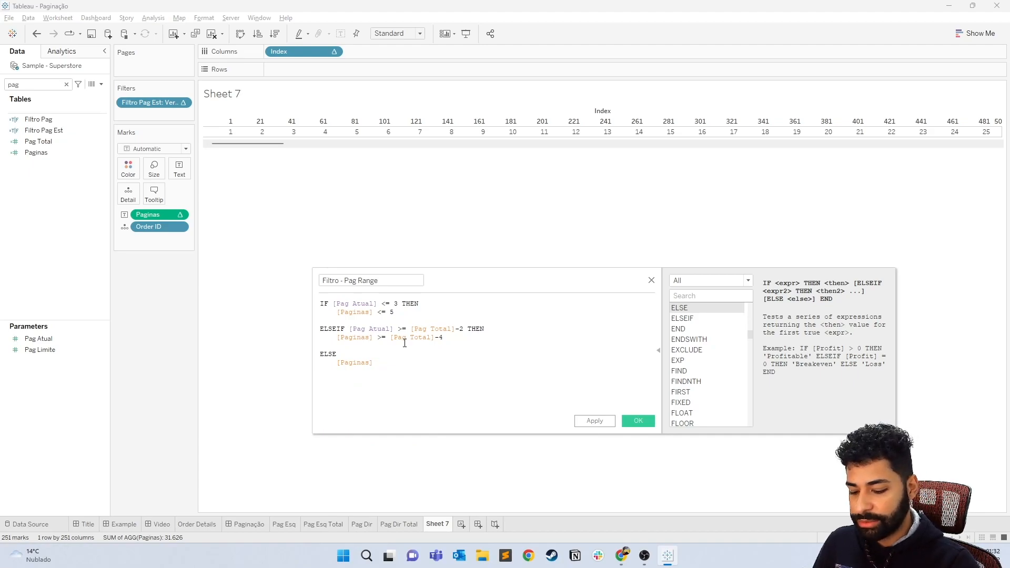
type(" >=")
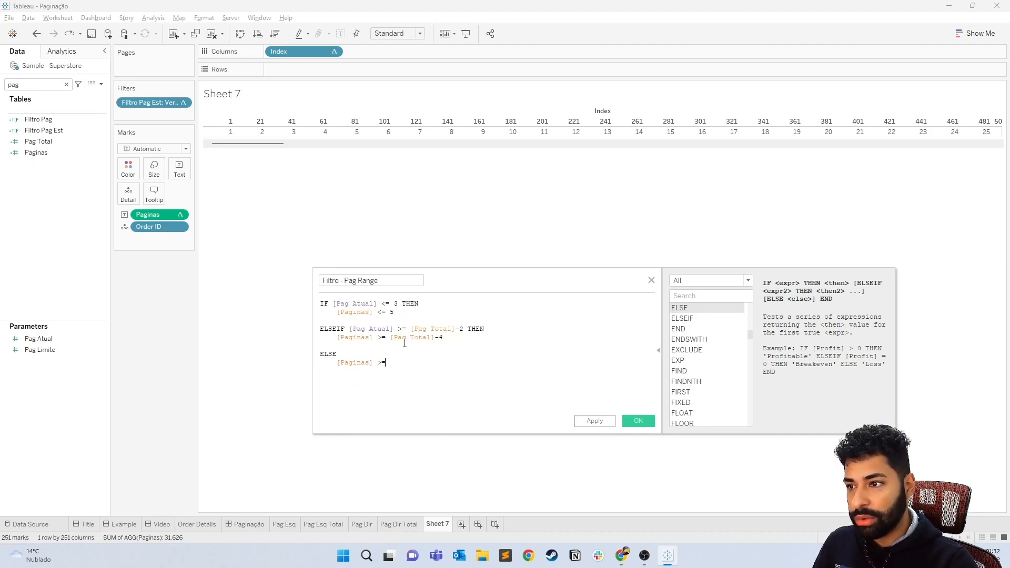
type(" pag")
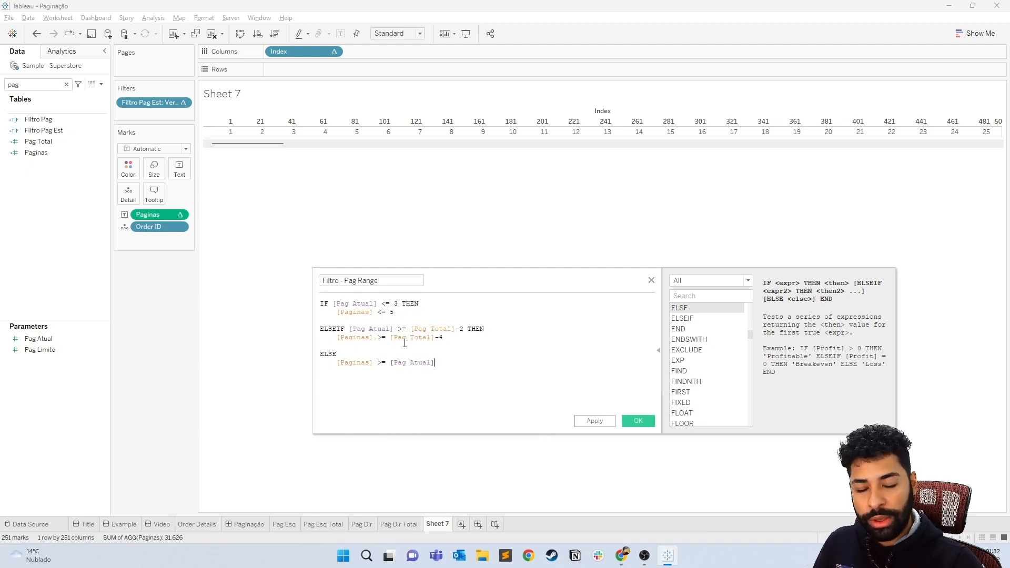
Extend the ELSE condition with AND [Paginas] <= [Pag Atual]+2.
type("and")
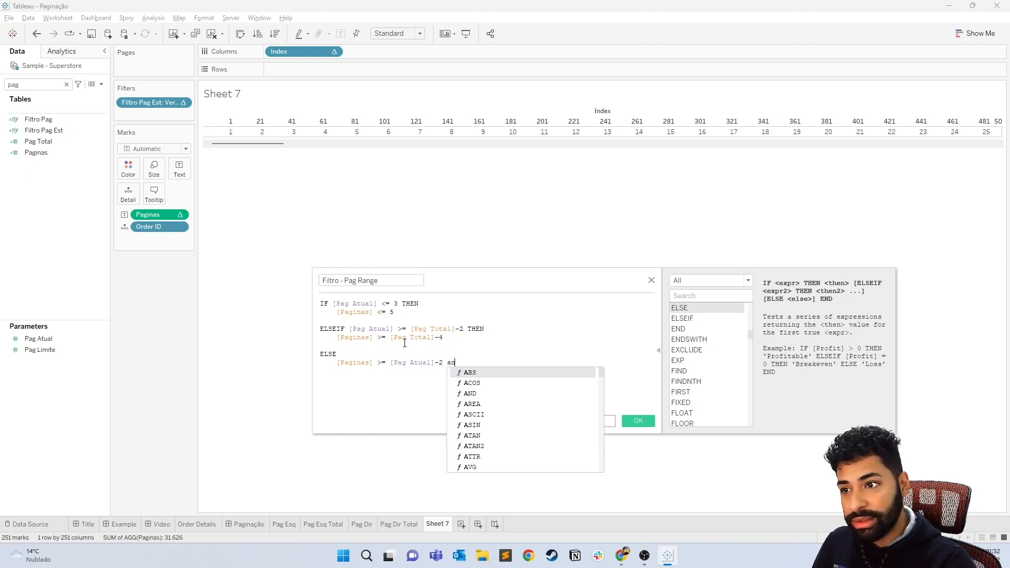
key("BackSpace")
key("BackSpace")
key("BackSpace")
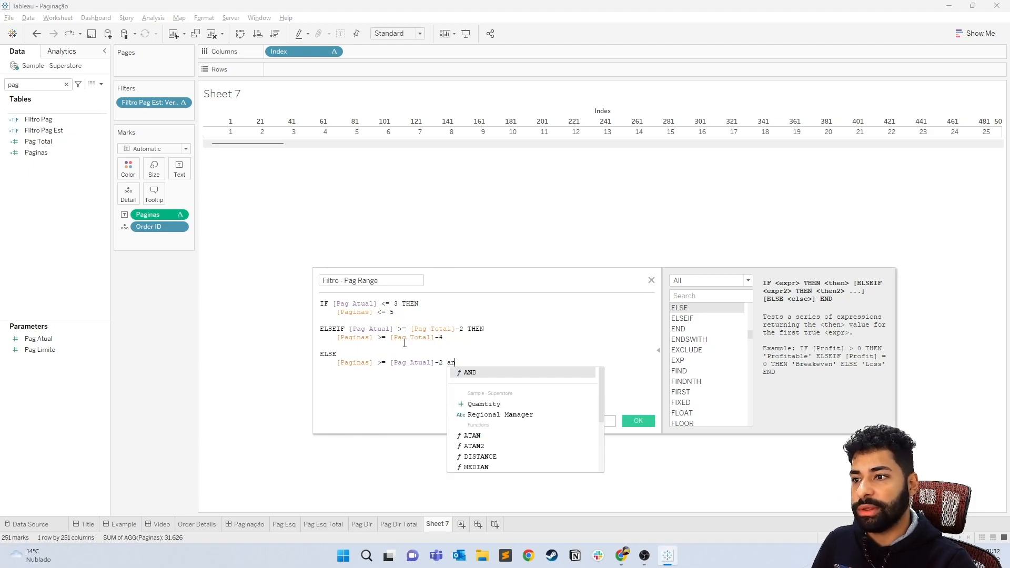
key("Return")
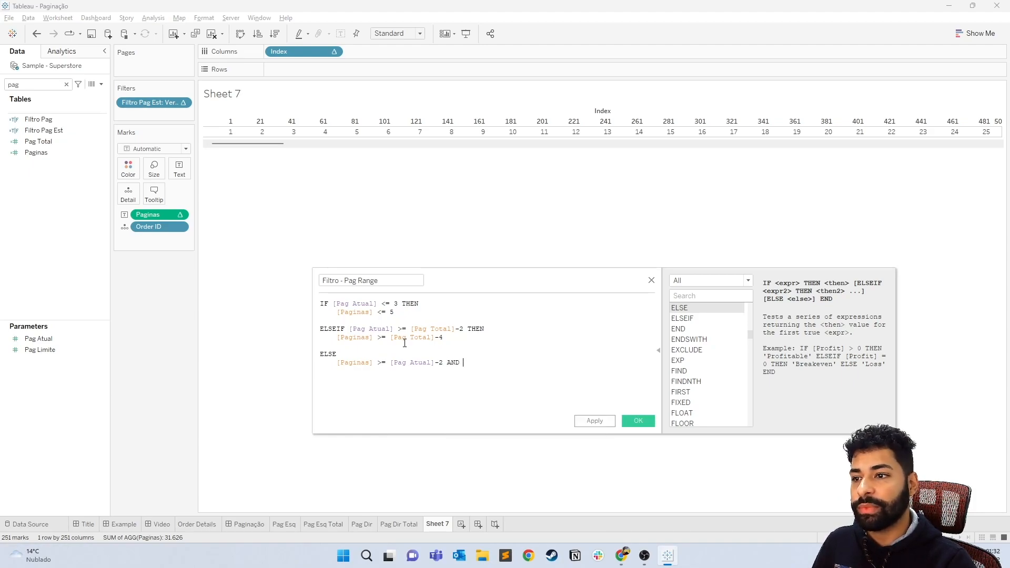
type("pag")
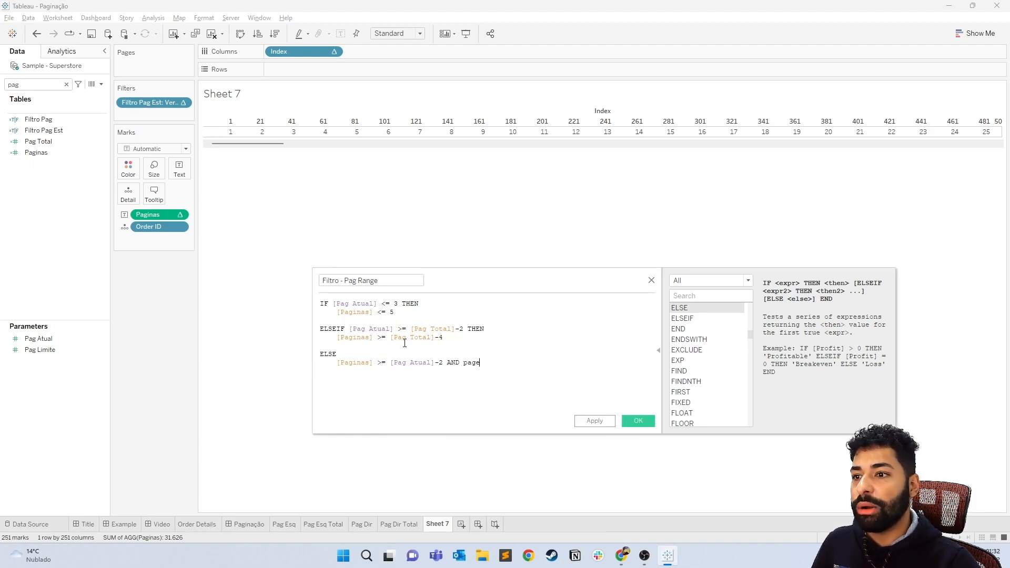
type("i")
key("Return")
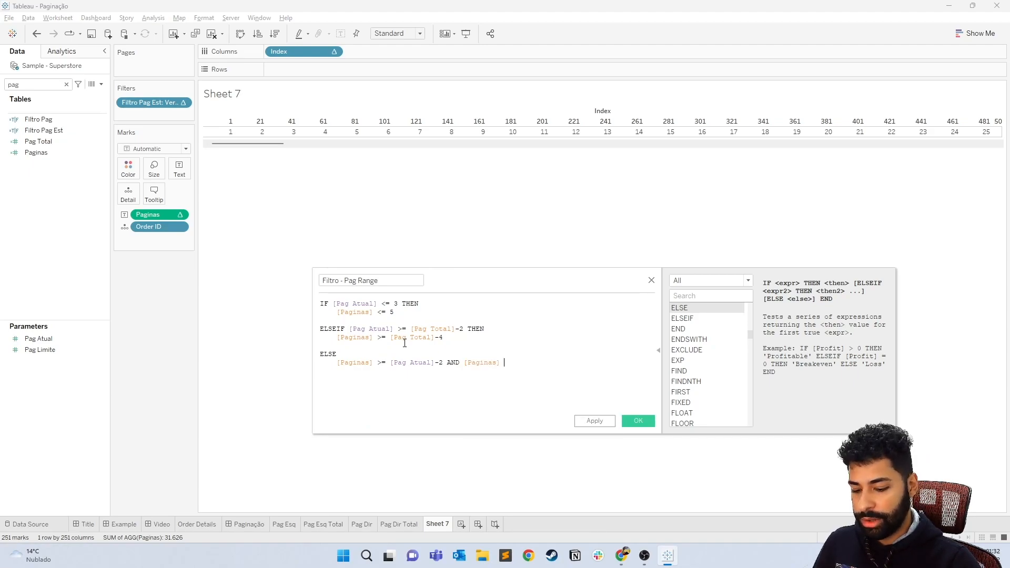
type("<= pag")
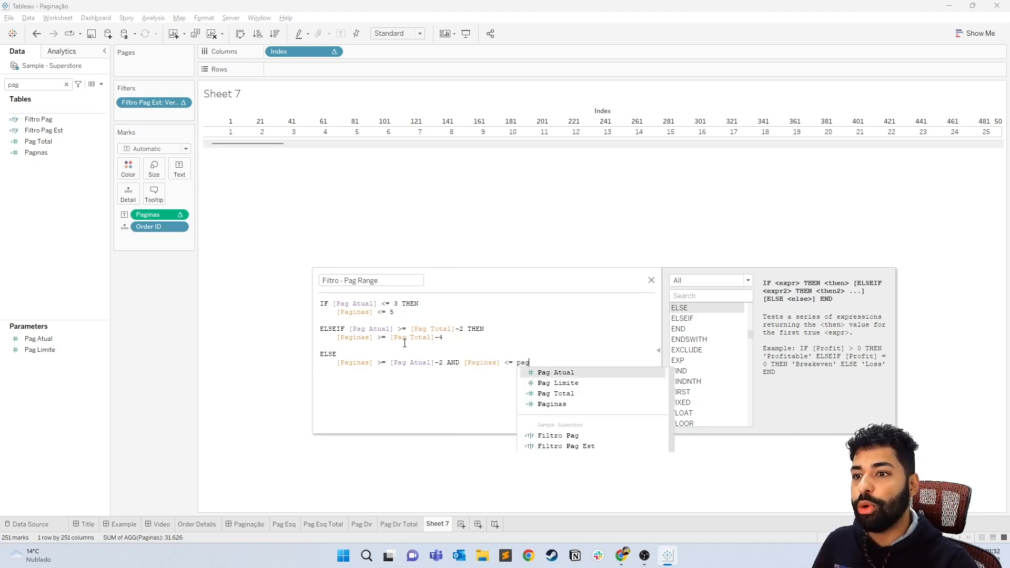
key("Return")
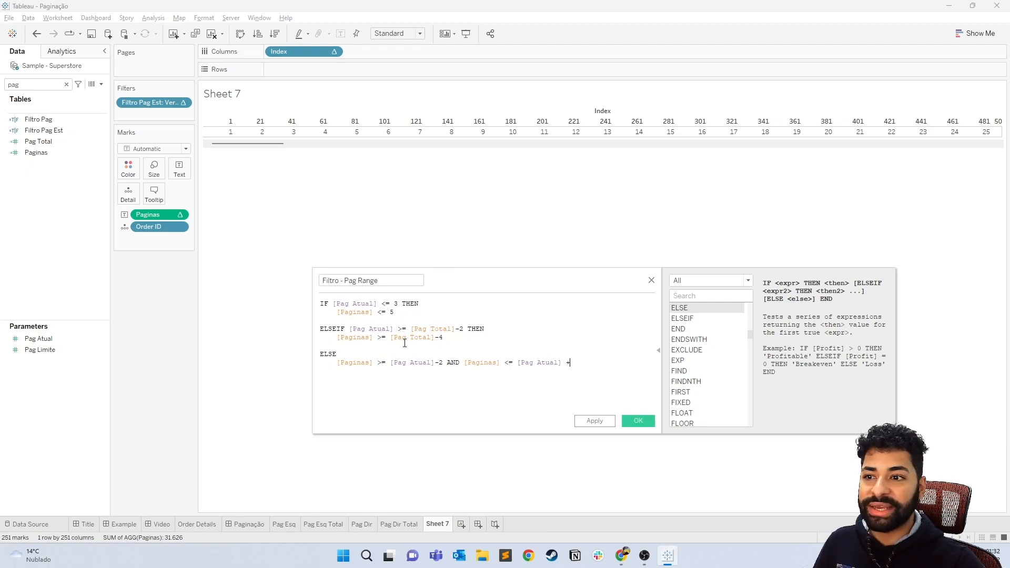
type("+2")
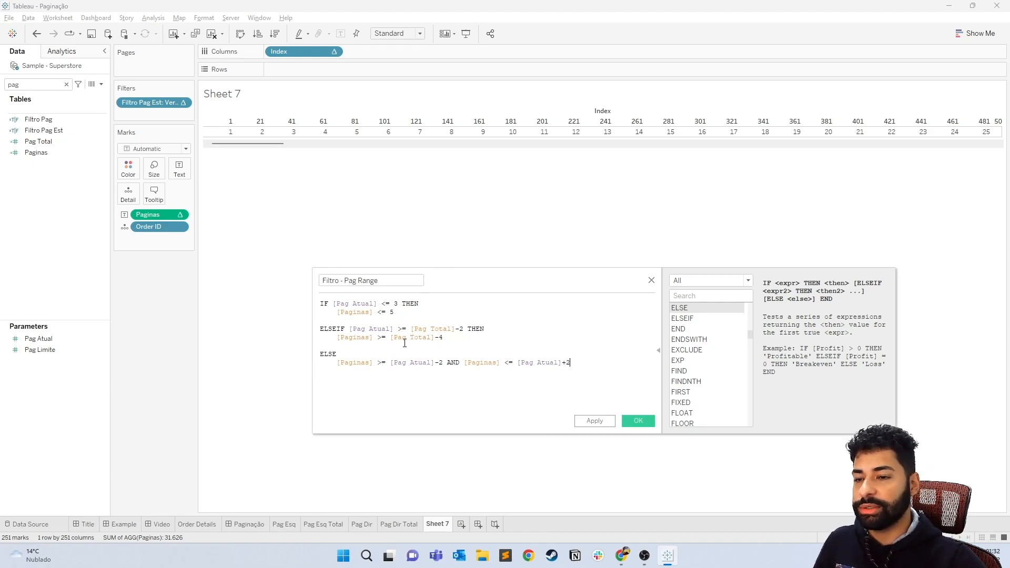
Close the formula with END after a blank line and apply the calculation, keeping its editor open.
key("Return")
type("e")
key("BackSpace")
key("Return")
type("END")
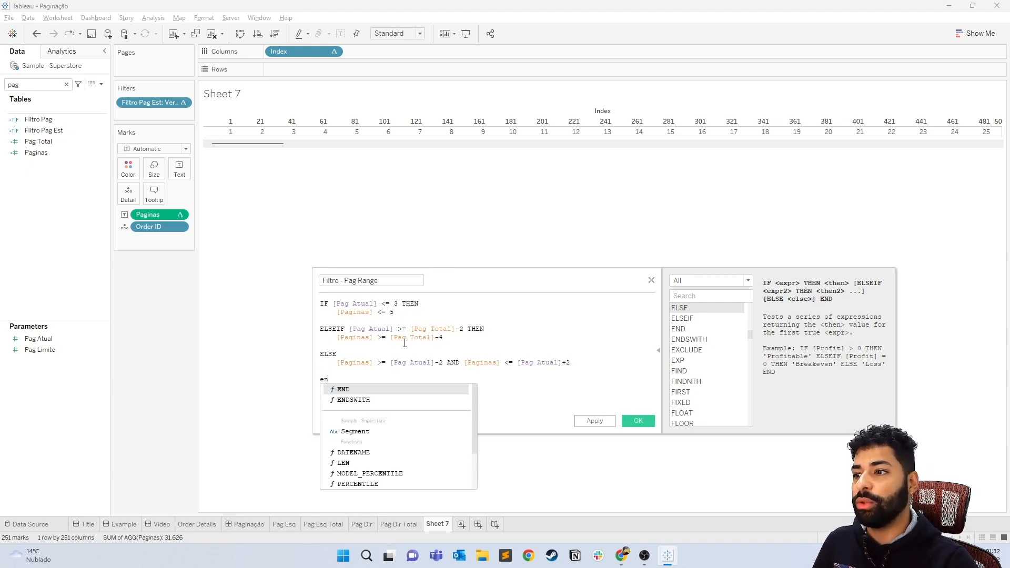
key("Return")
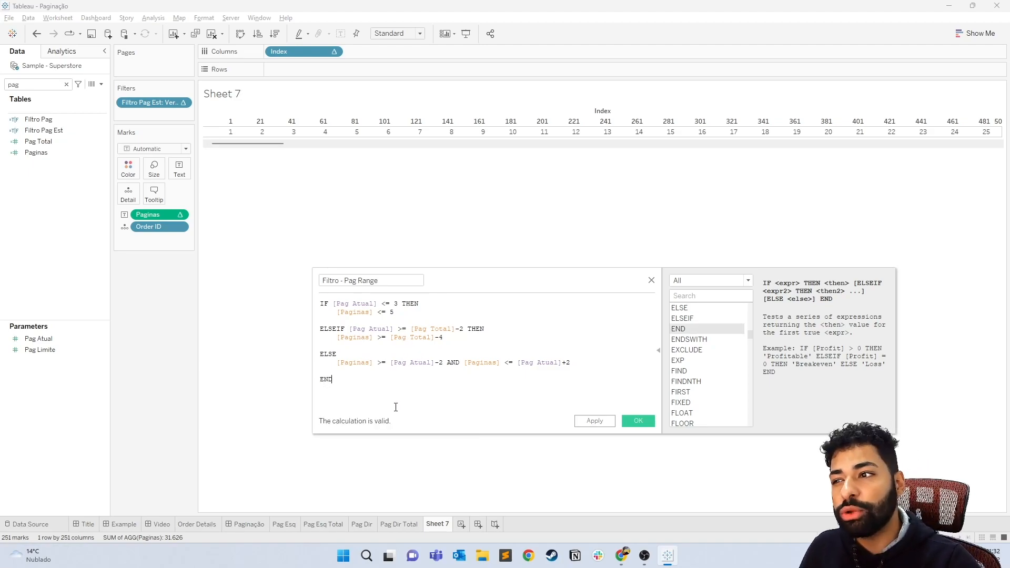
left_click(607, 422)
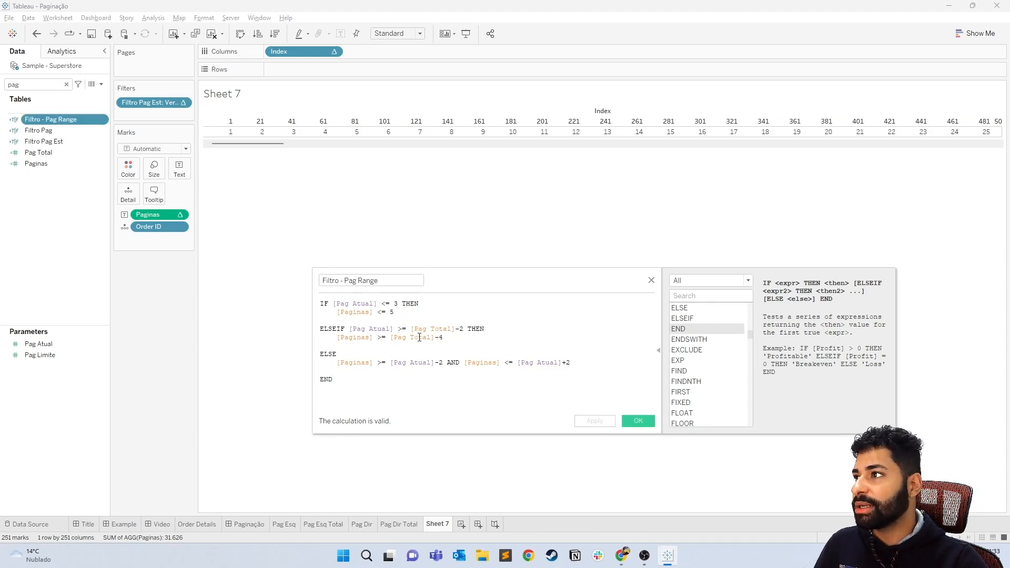
Filter the sheet by Filtro - Pag Range, keeping only the value Verdadeiro.
left_click_drag(51, 123, 153, 108)
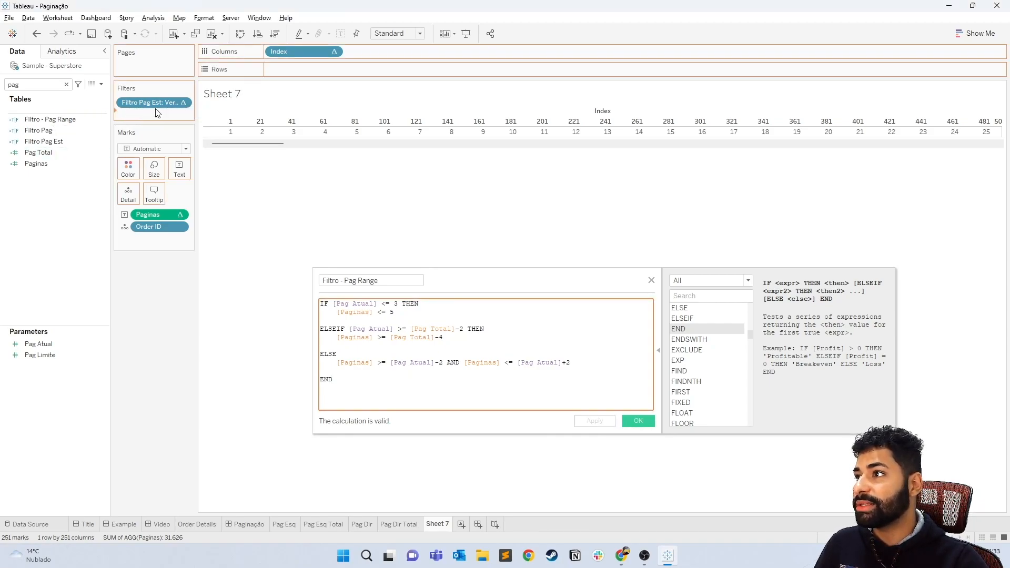
left_click(406, 208)
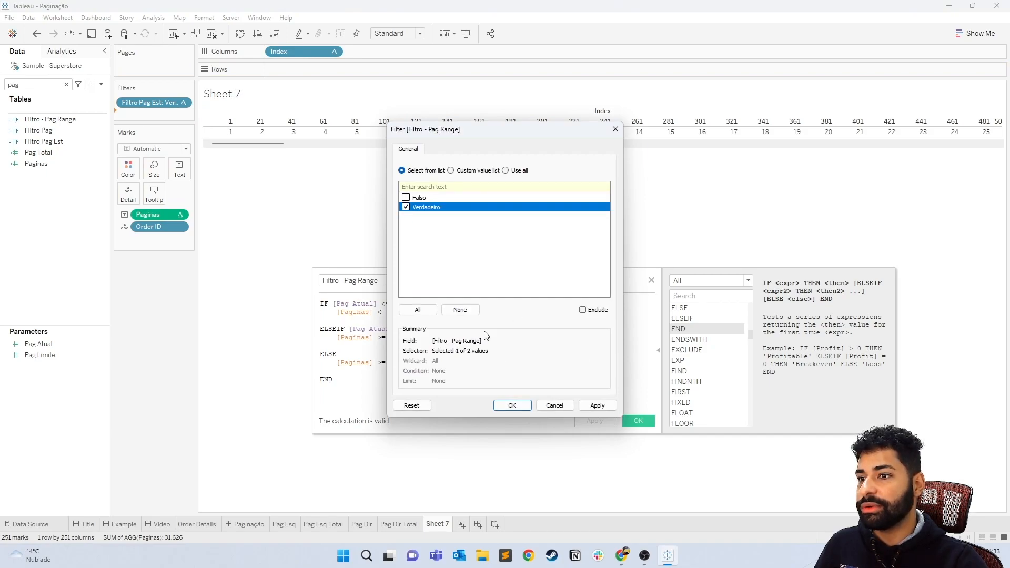
left_click(510, 406)
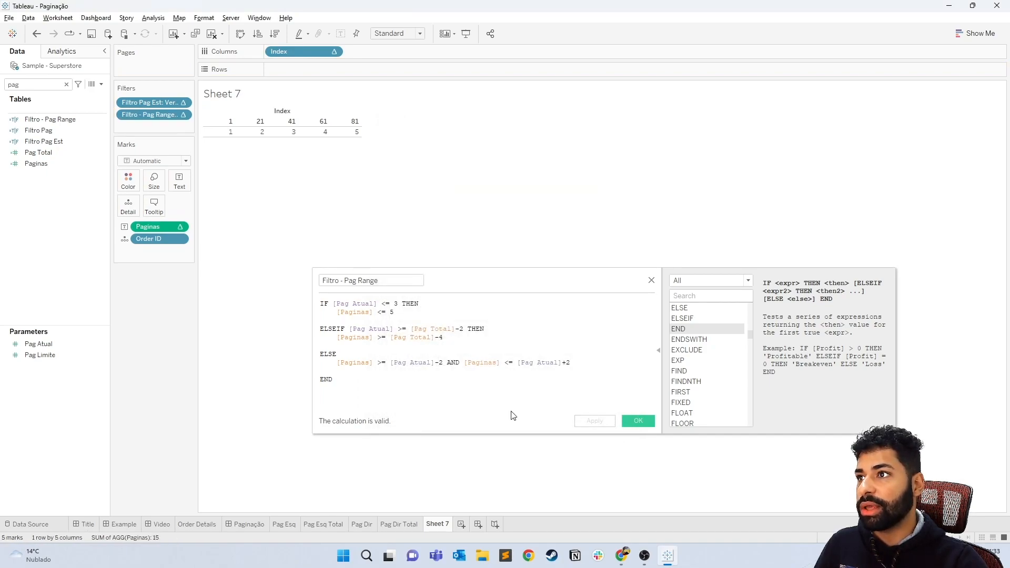
left_click_drag(425, 386, 311, 309)
left_click(421, 380)
left_click_drag(459, 339, 319, 304)
left_click(463, 363)
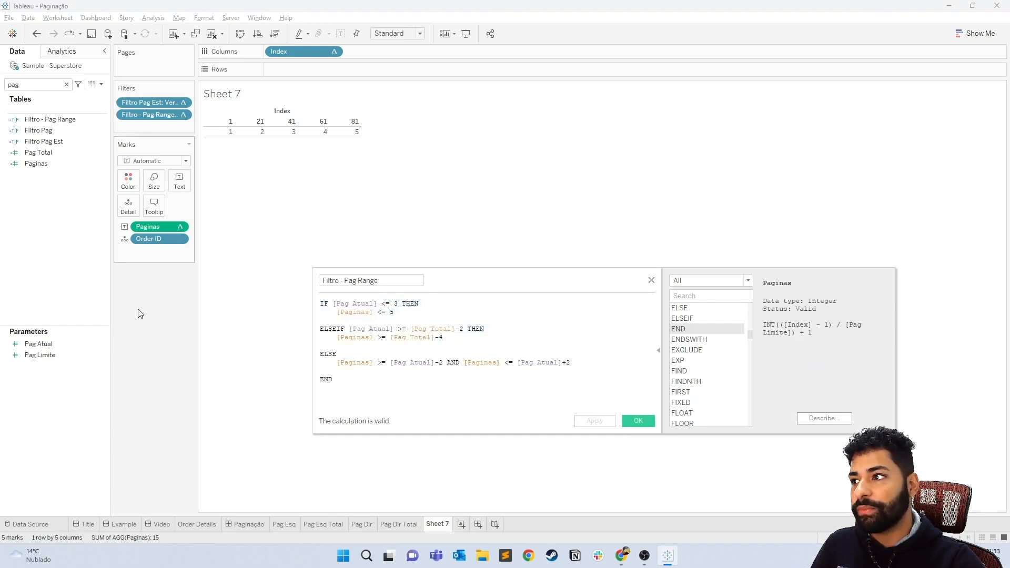
Show the Pag Atual parameter control and place it below the Marks card.
right_click(50, 349)
left_click(79, 365)
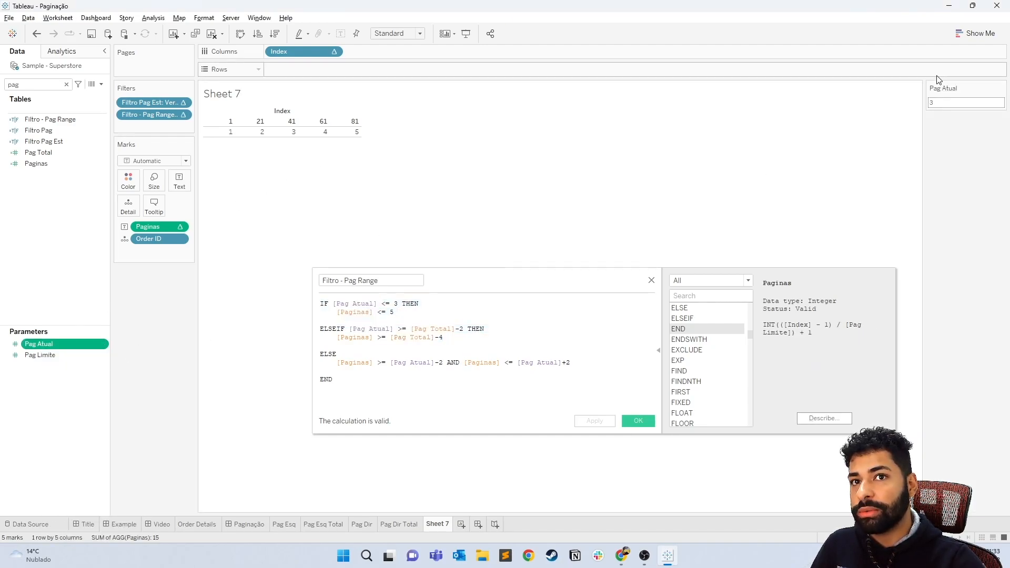
left_click_drag(137, 276, 137, 275)
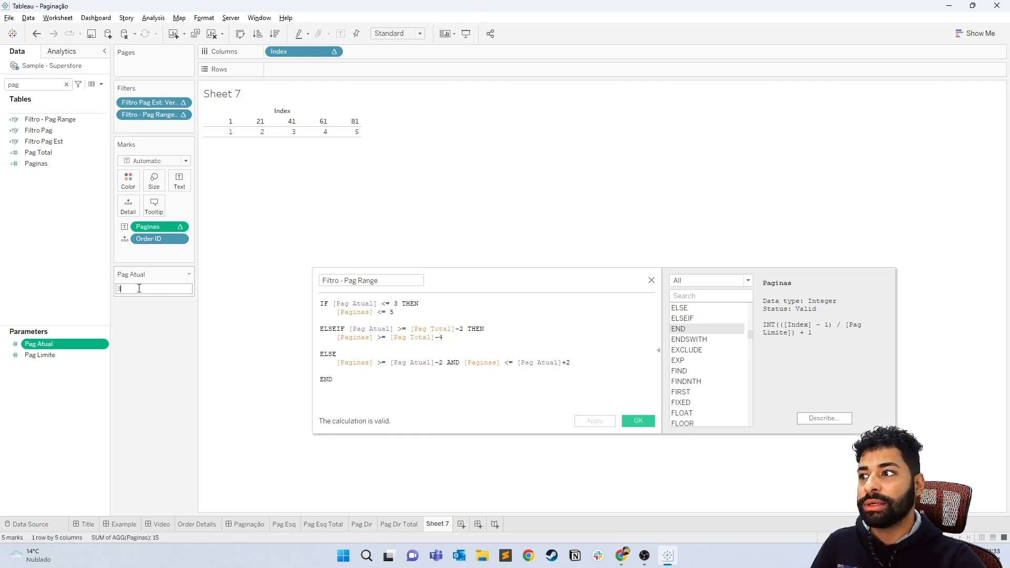
Set Pag Atual to 1 and compare the displayed pages with the formula's IF branch.
type("1")
key("Return")
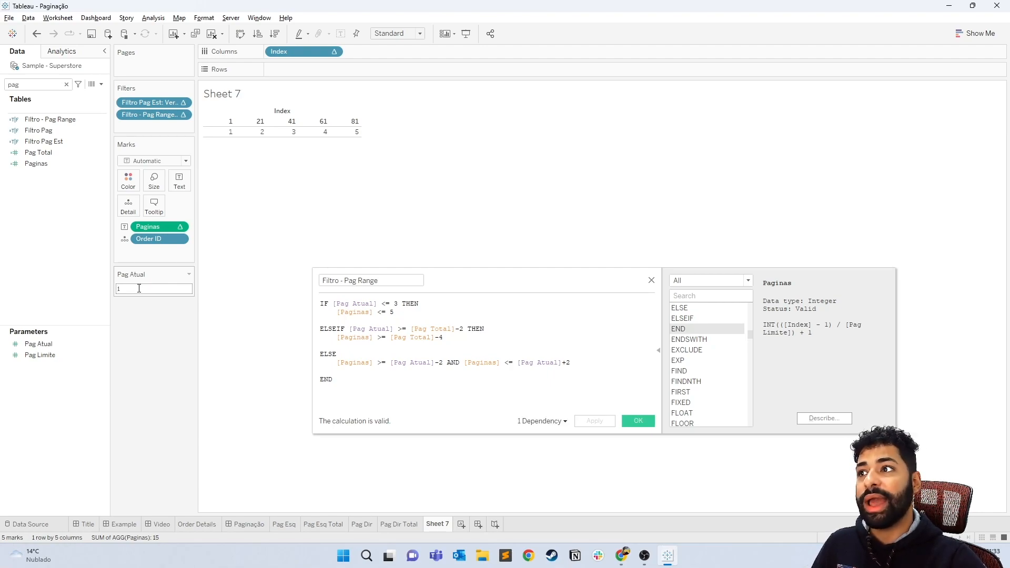
left_click_drag(416, 314, 319, 305)
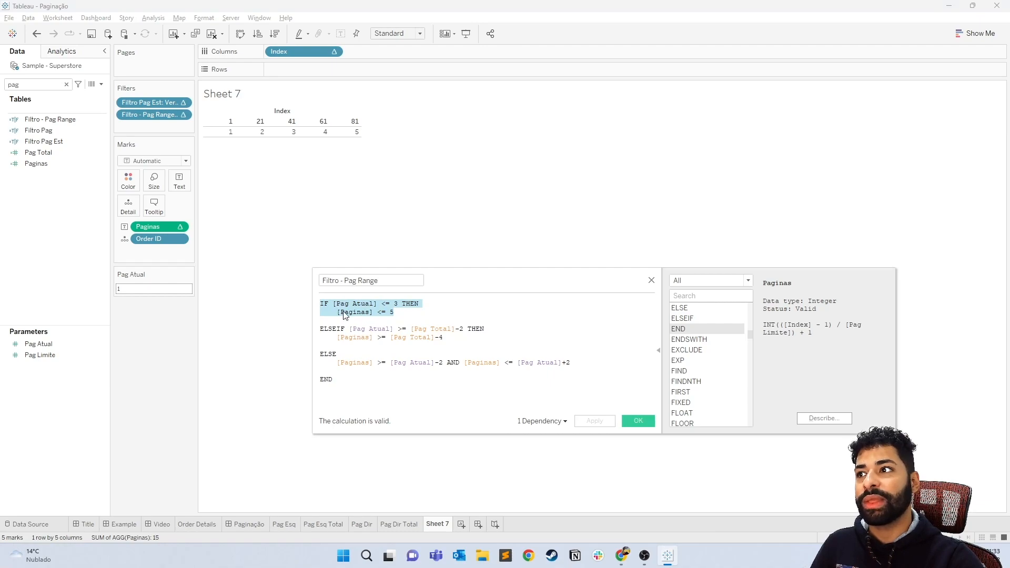
mouse_move(223, 138)
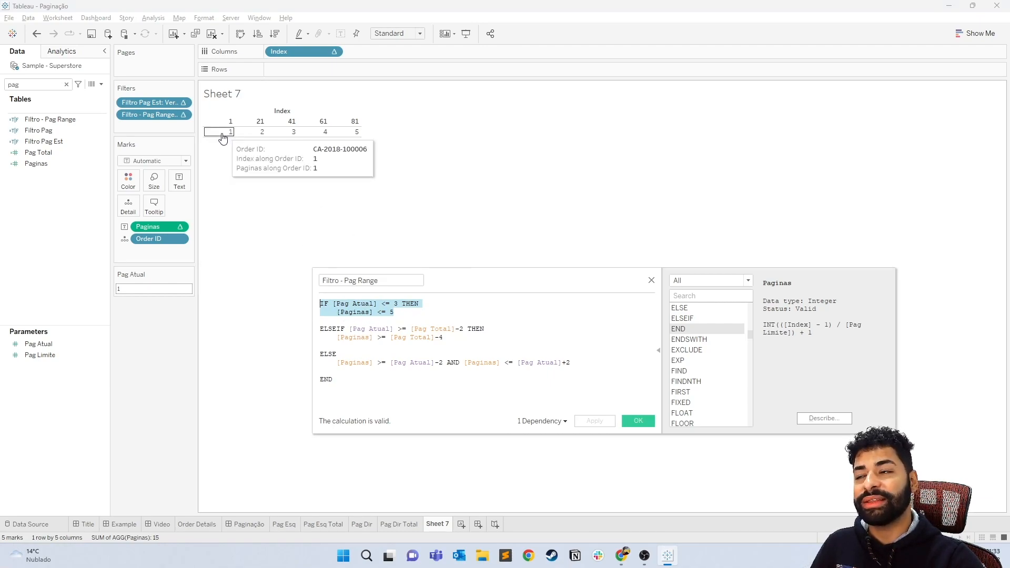
Highlight the formula's ELSEIF branch and set Pag Atual to 251 to test it.
left_click_drag(443, 339, 319, 330)
left_click(161, 285)
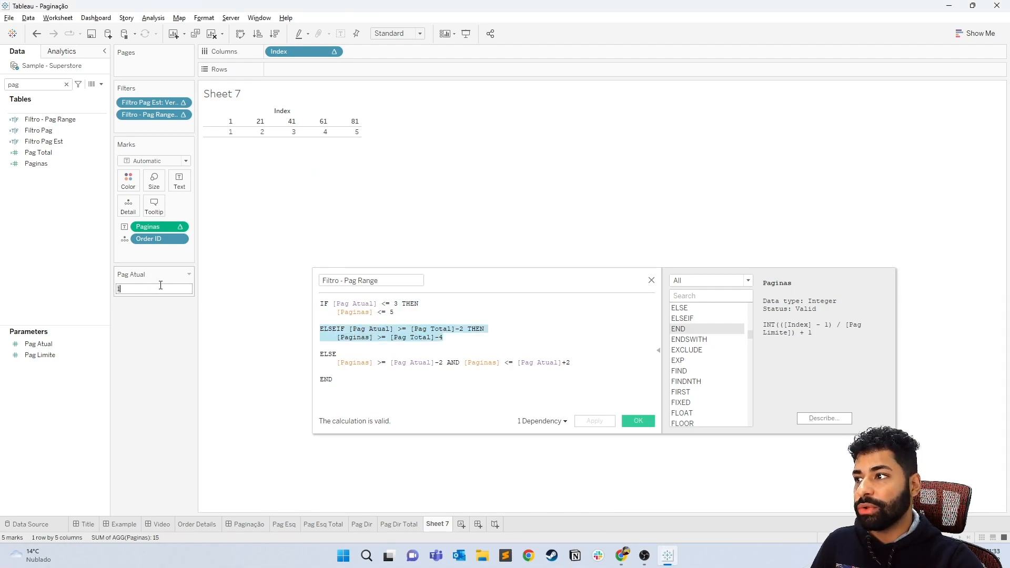
type("251")
key("Return")
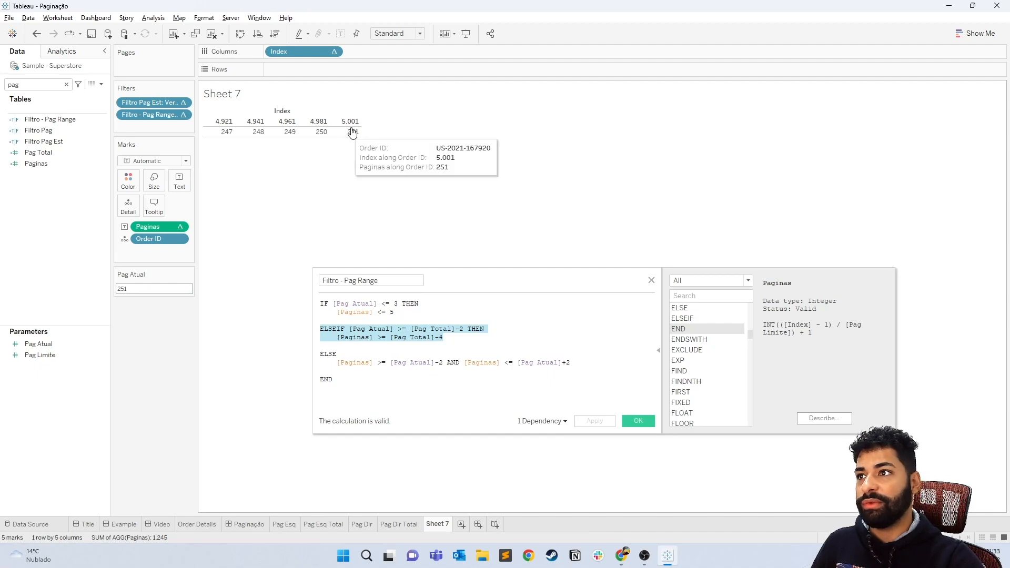
Set Pag Atual to 30 to test the page range for a middle page.
left_click(157, 286)
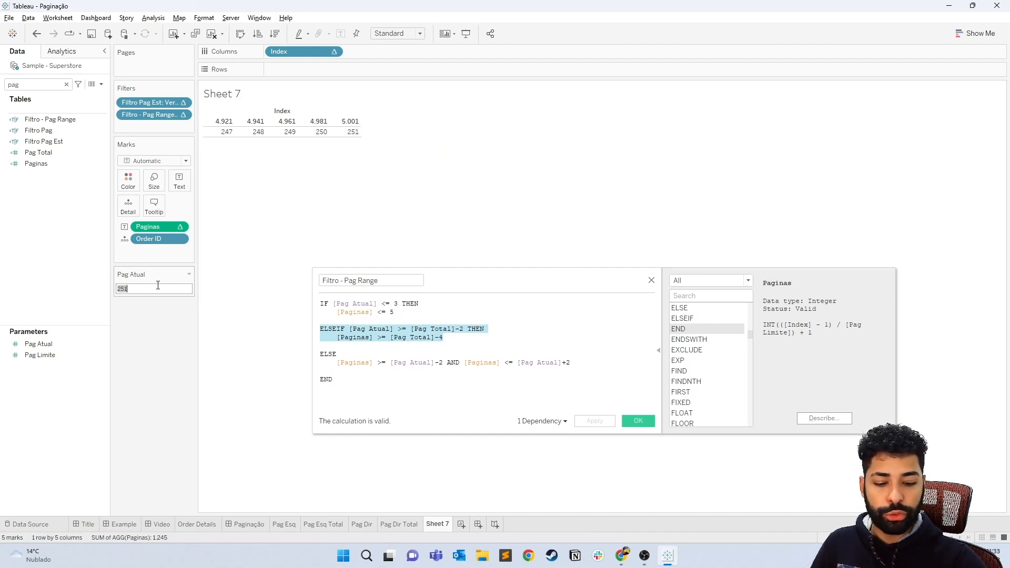
type("30")
key("Return")
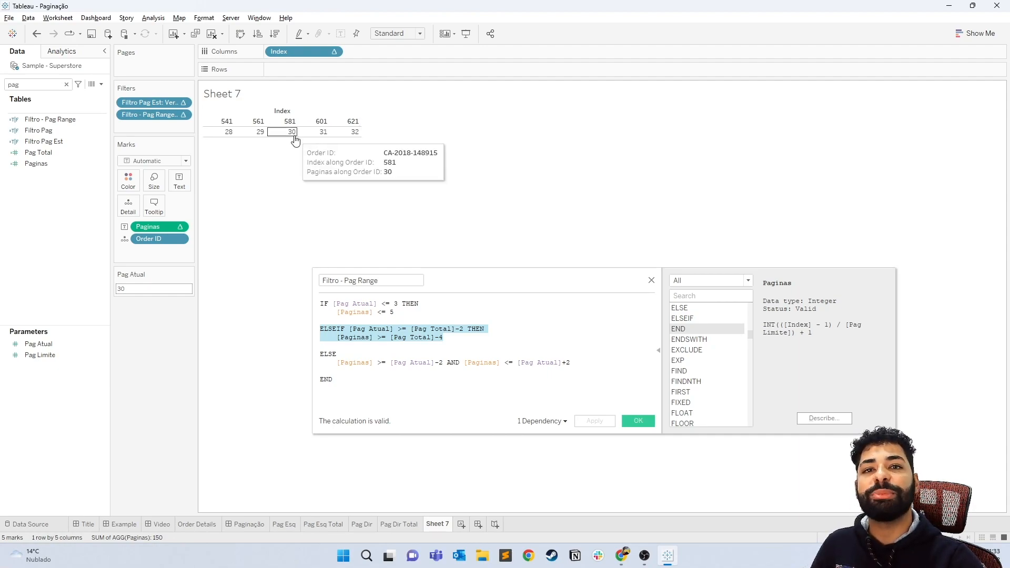
Highlight the condition in the formula's ELSE branch and close the calculation editor.
left_click_drag(572, 363, 335, 364)
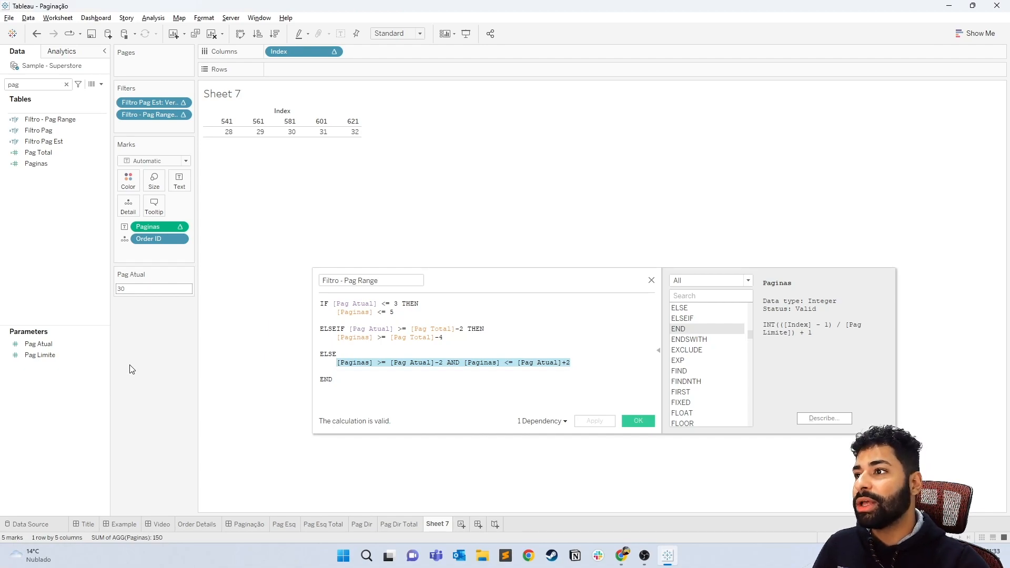
left_click(655, 281)
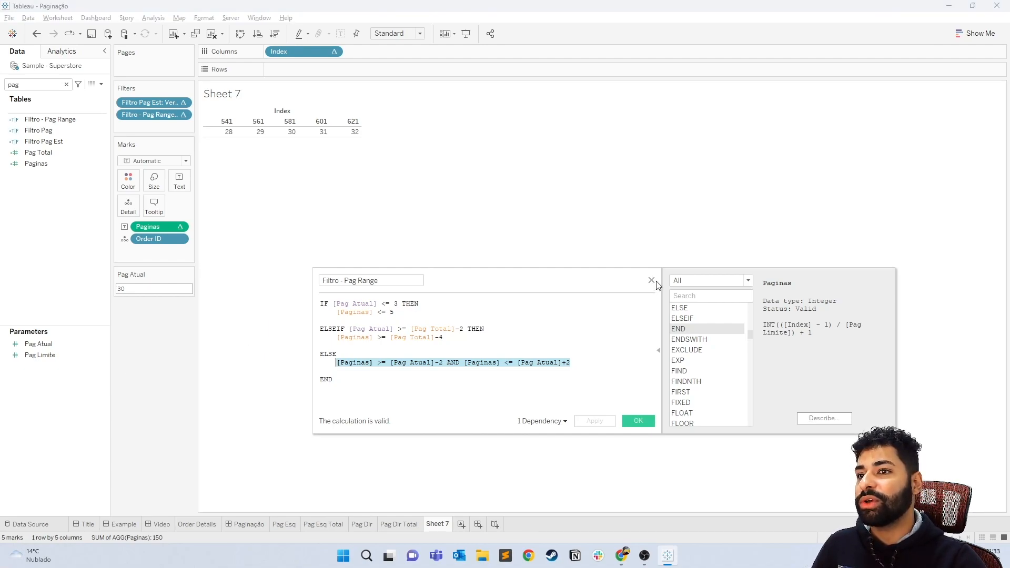
left_click(652, 281)
Hide the Index header in the view and rename Sheet 7 as Pag Estrutura.
right_click(293, 49)
left_click(351, 124)
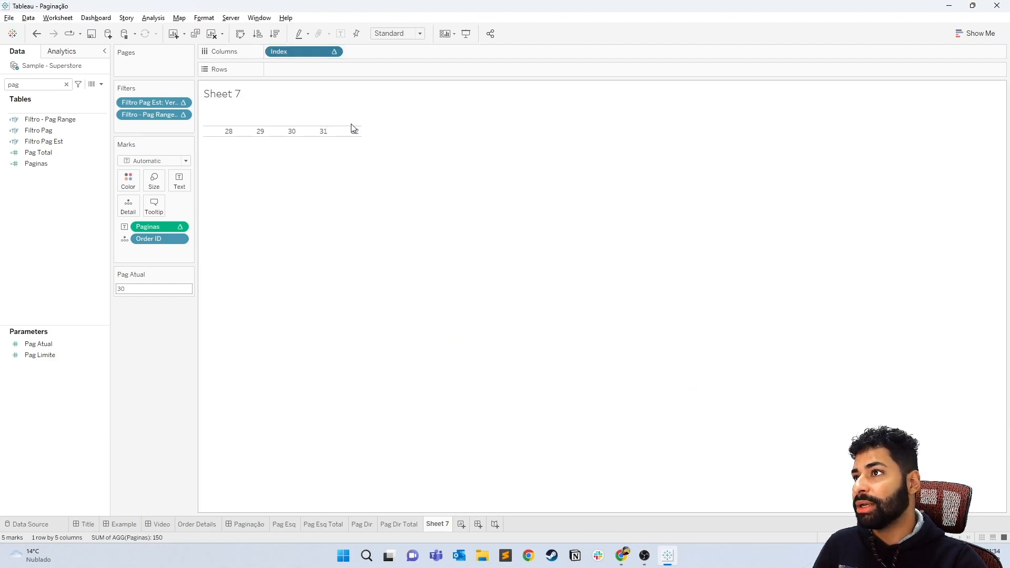
double_click(443, 523)
type("Pag")
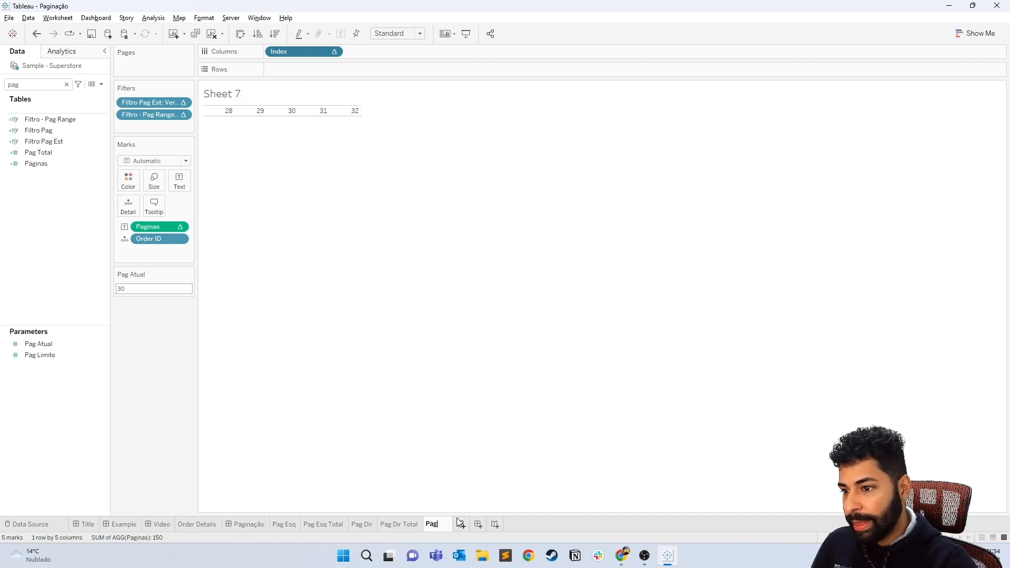
type(" Estrutura")
key("Return")
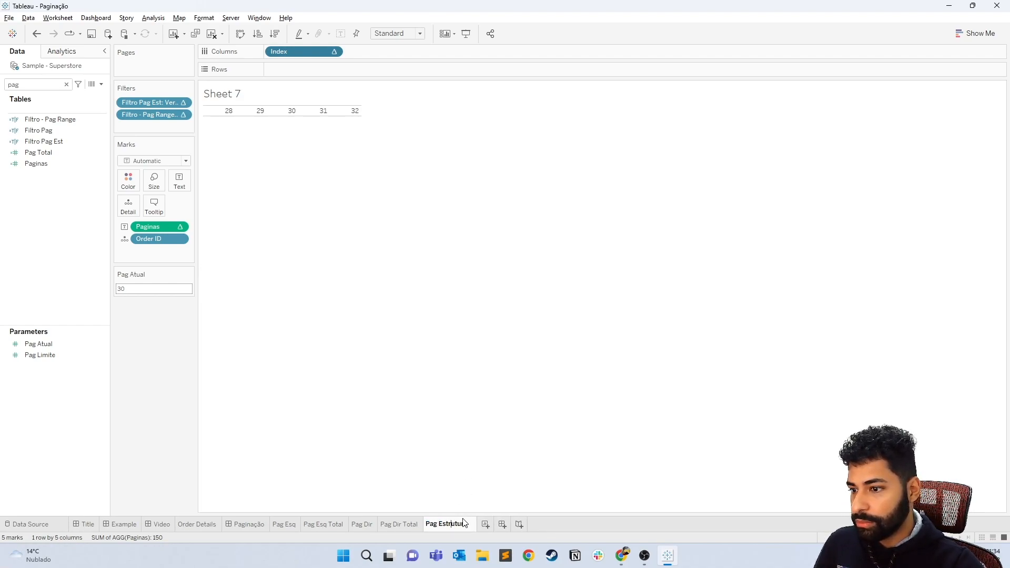
Go to the Paginação dashboard and show its list of available sheets.
left_click(245, 523)
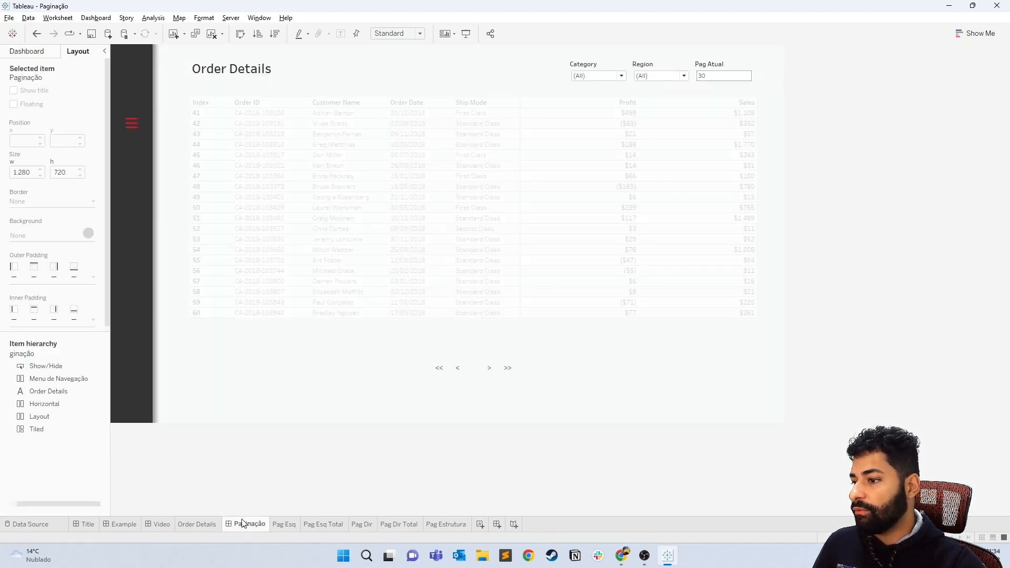
left_click(37, 54)
mouse_move(47, 224)
left_mouse_down()
mouse_move(425, 335)
mouse_move(473, 367)
mouse_move(459, 368)
mouse_move(473, 367)
mouse_move(478, 402)
left_mouse_up()
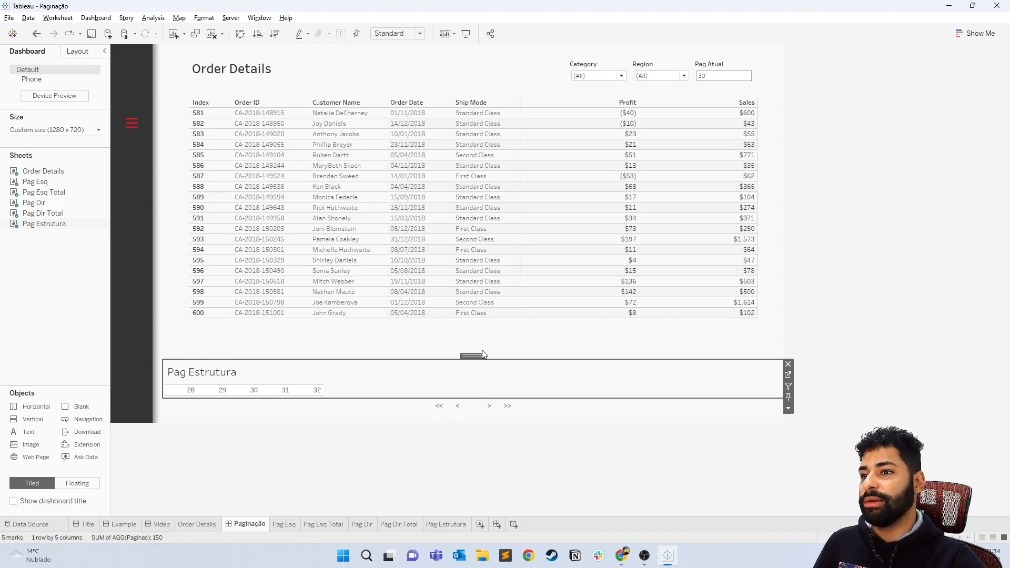
key("Delete")
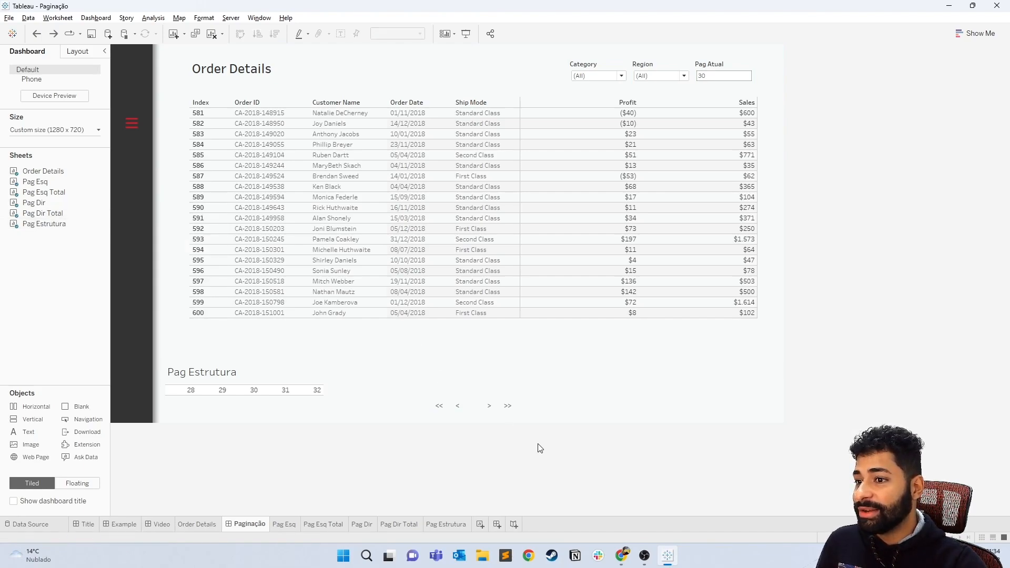
left_click_drag(44, 223, 471, 367)
key("ctrl+z")
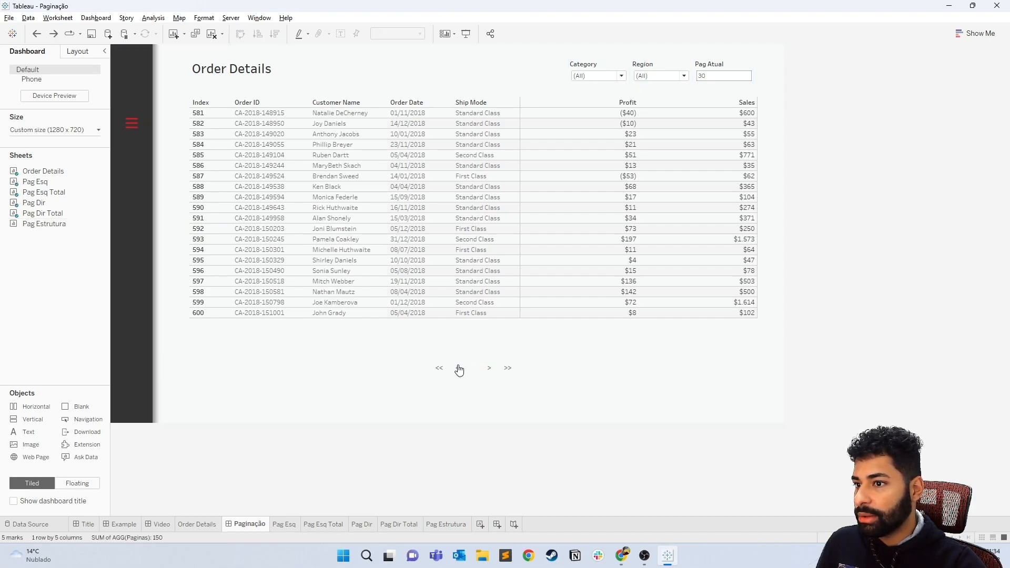
Place the Pag Estrutura sheet between the < and > arrows on the dashboard and hide its title.
left_click_drag(58, 225, 560, 368)
right_click(446, 368)
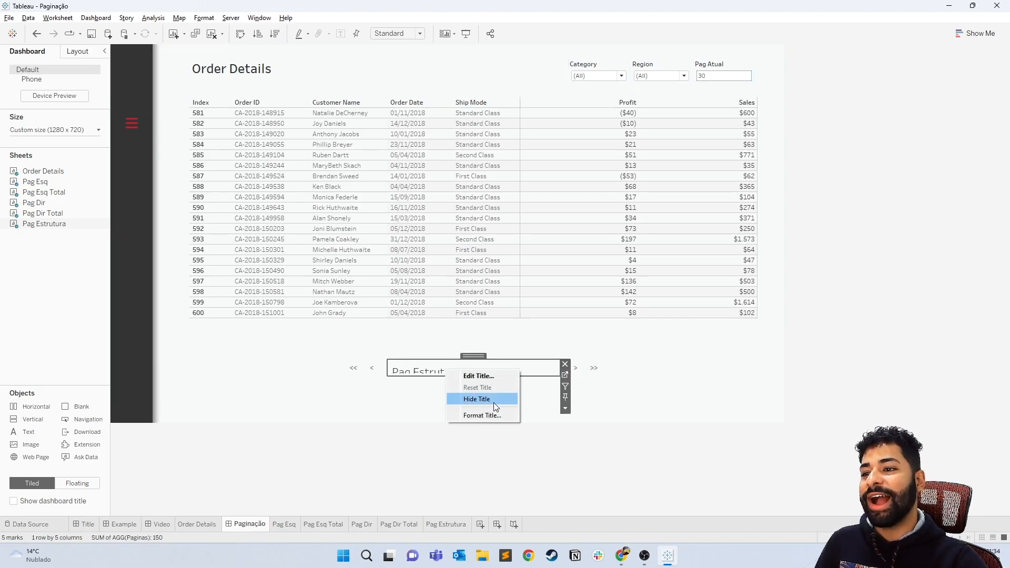
left_click(494, 402)
Fit the Pag Estrutura sheet to Entire View and center its pane values horizontally.
left_click(398, 33)
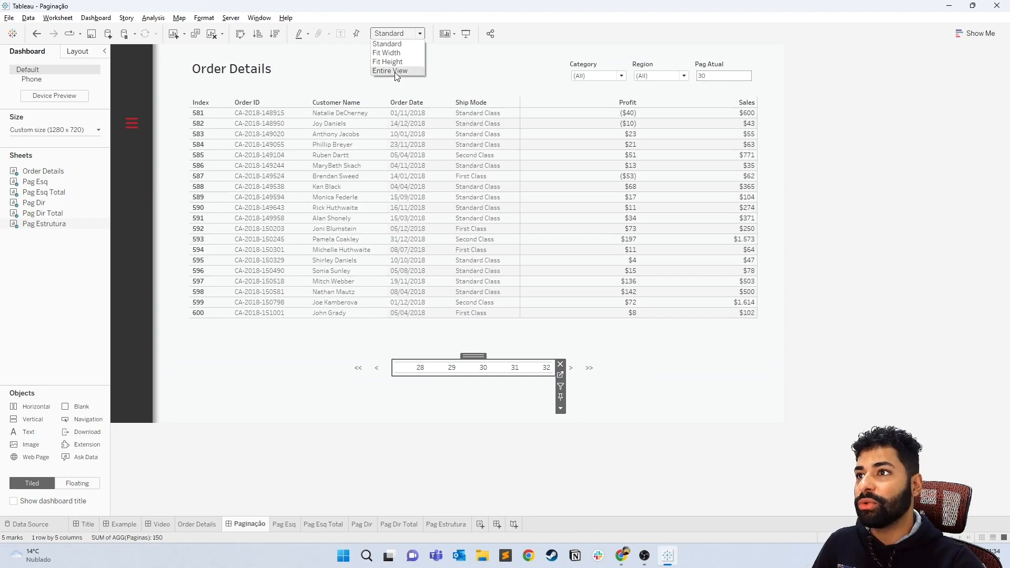
left_click(396, 74)
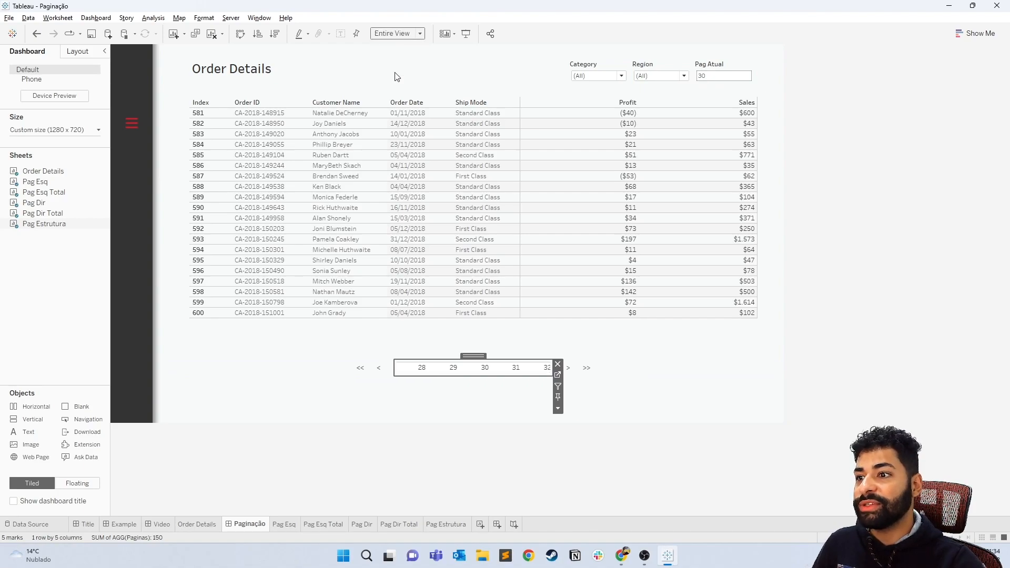
right_click(484, 367)
left_click(515, 430)
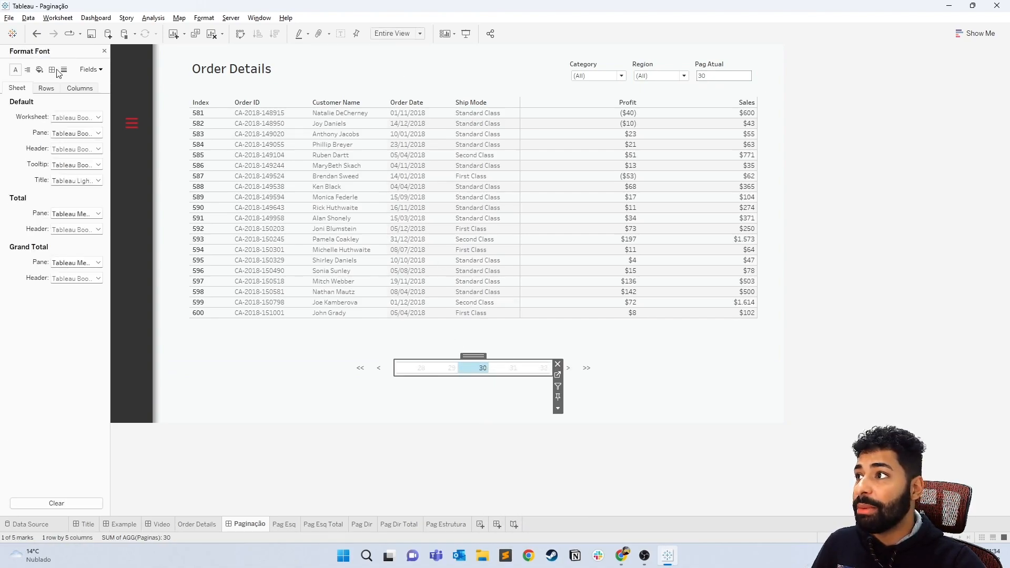
left_click(39, 69)
left_click(73, 117)
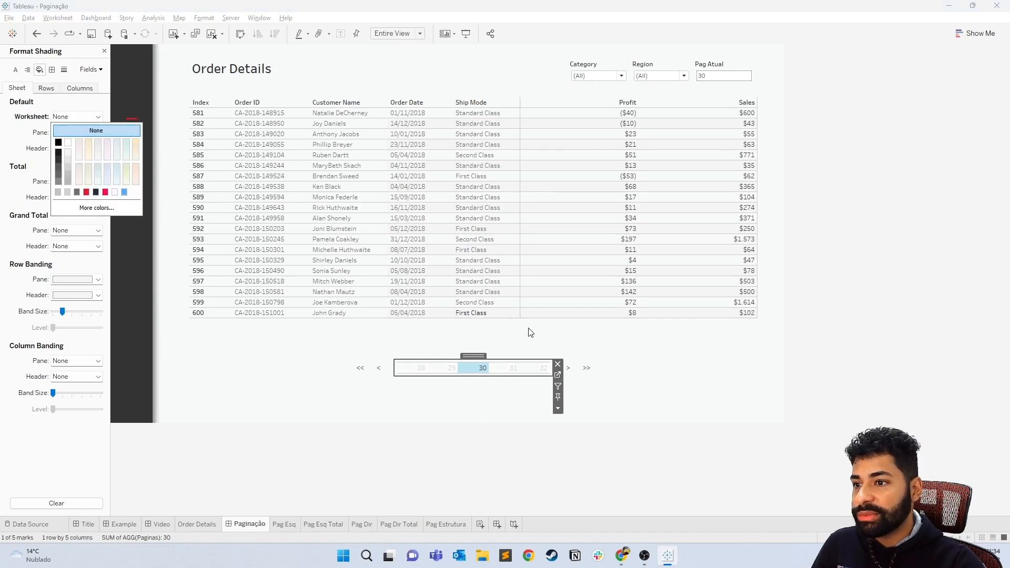
left_click(27, 69)
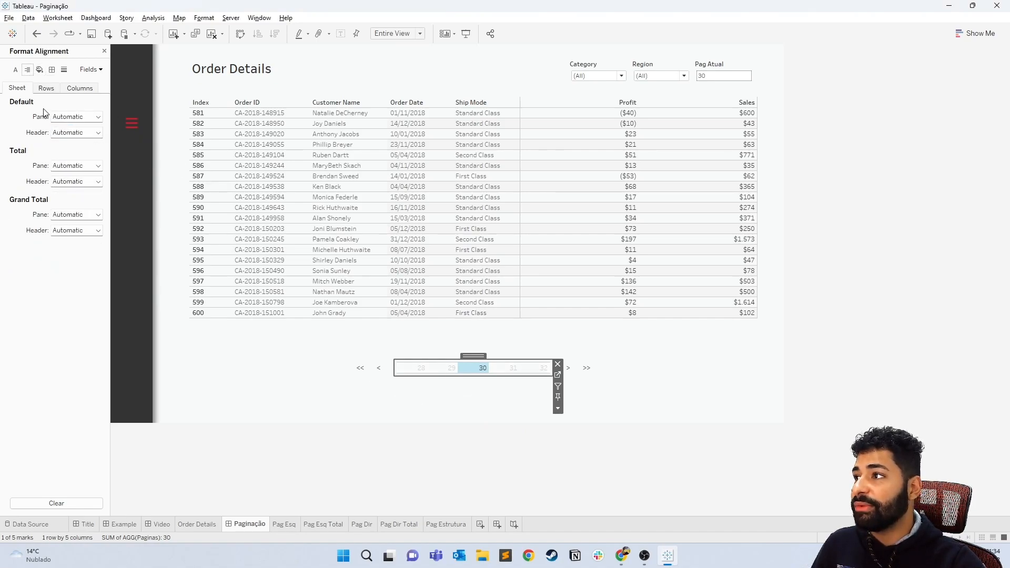
left_click(66, 117)
left_click(78, 159)
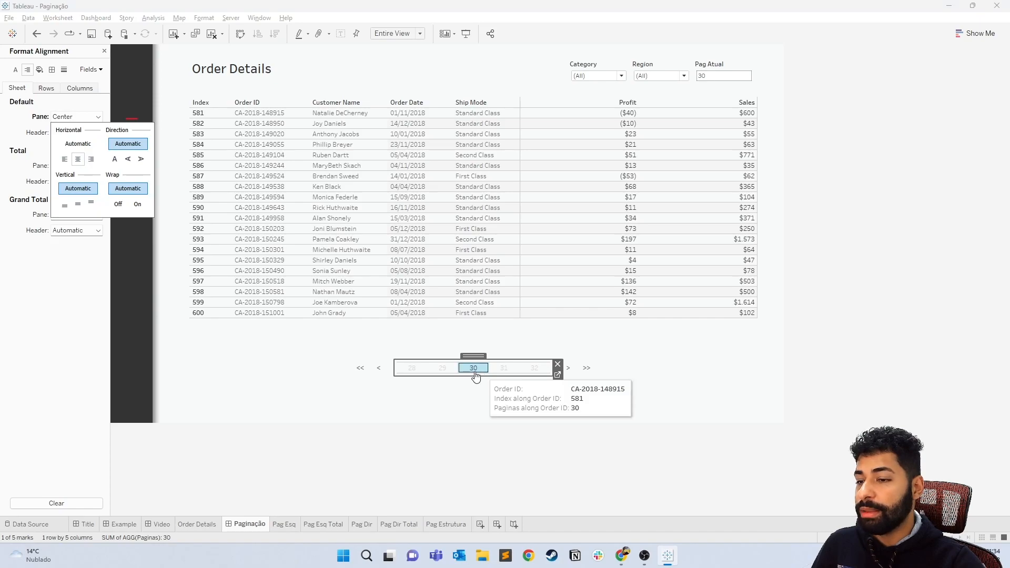
left_click(480, 377)
left_click(508, 490)
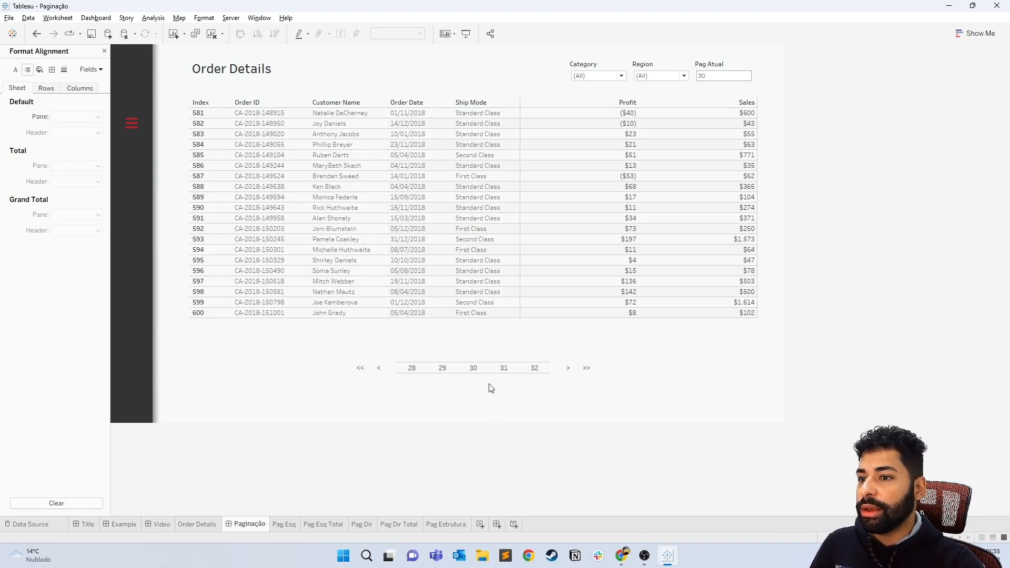
left_click(504, 368)
right_click(553, 424)
left_click(585, 505)
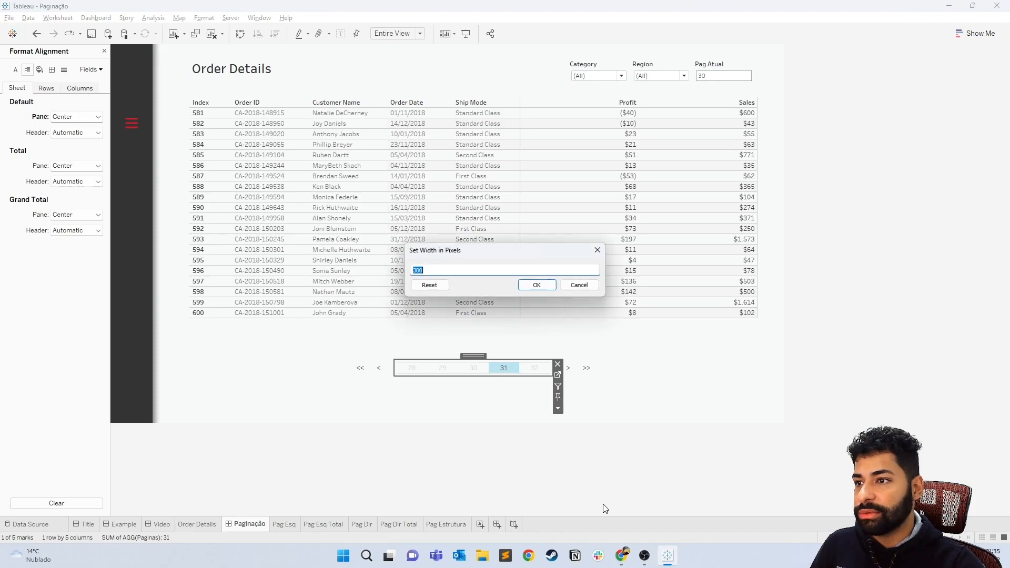
type(",")
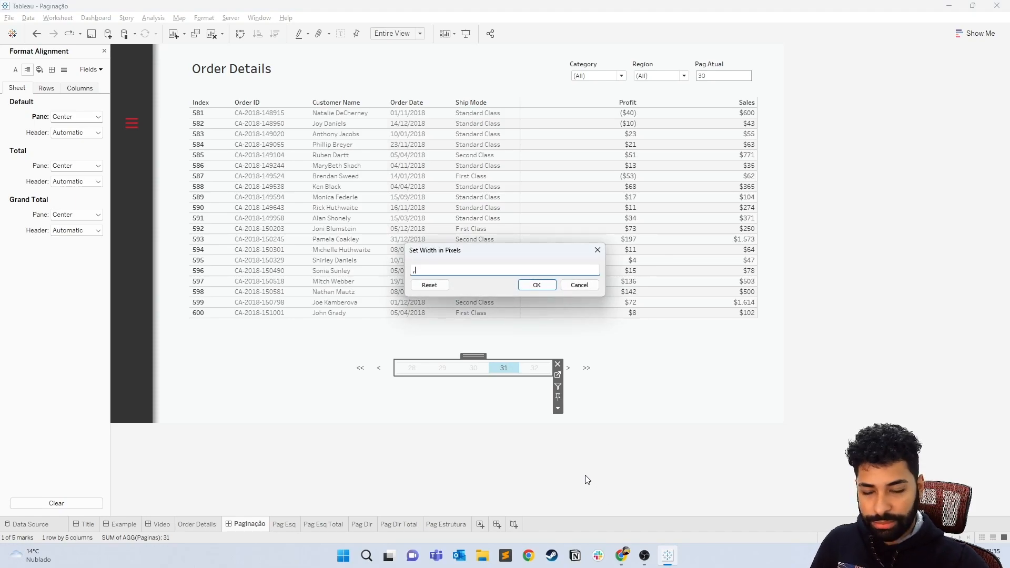
key("Escape")
right_click(555, 410)
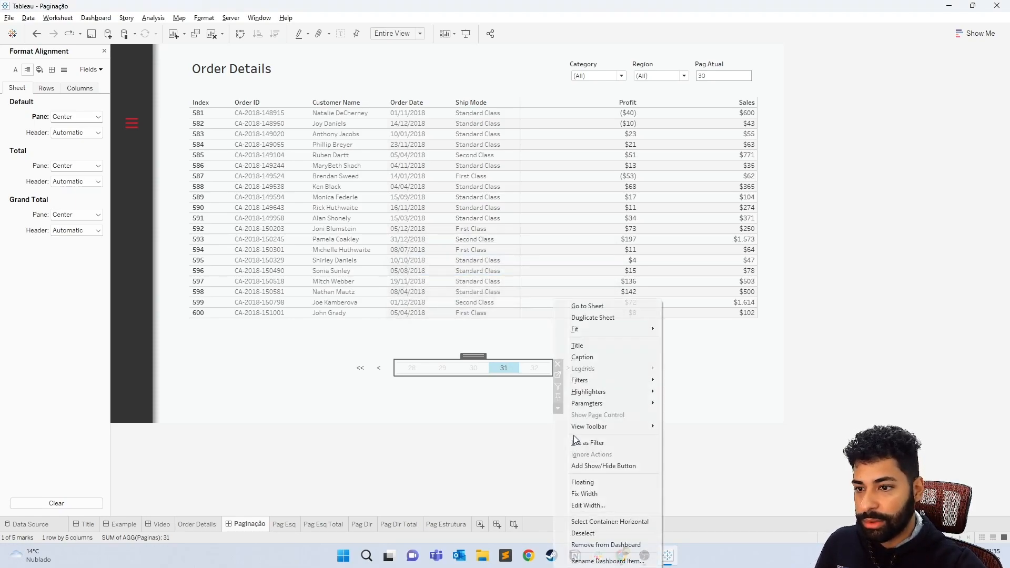
left_click(539, 380)
left_click(541, 369)
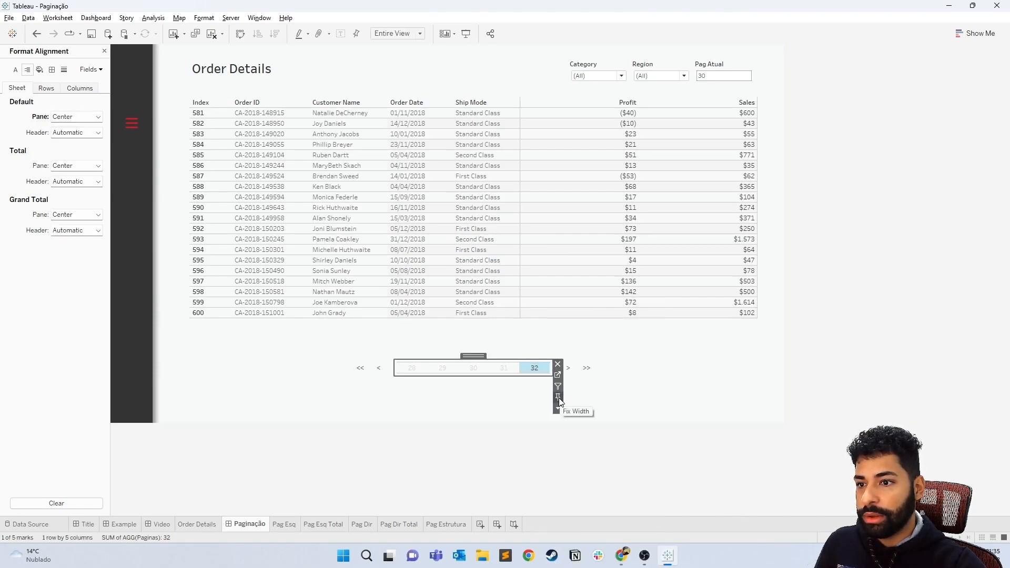
left_click(534, 371)
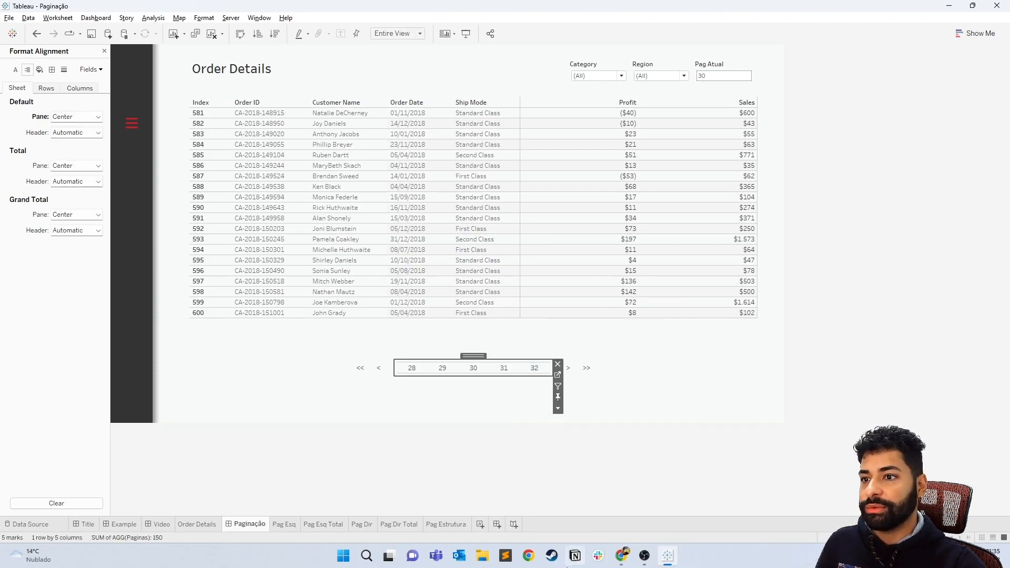
left_click(458, 463)
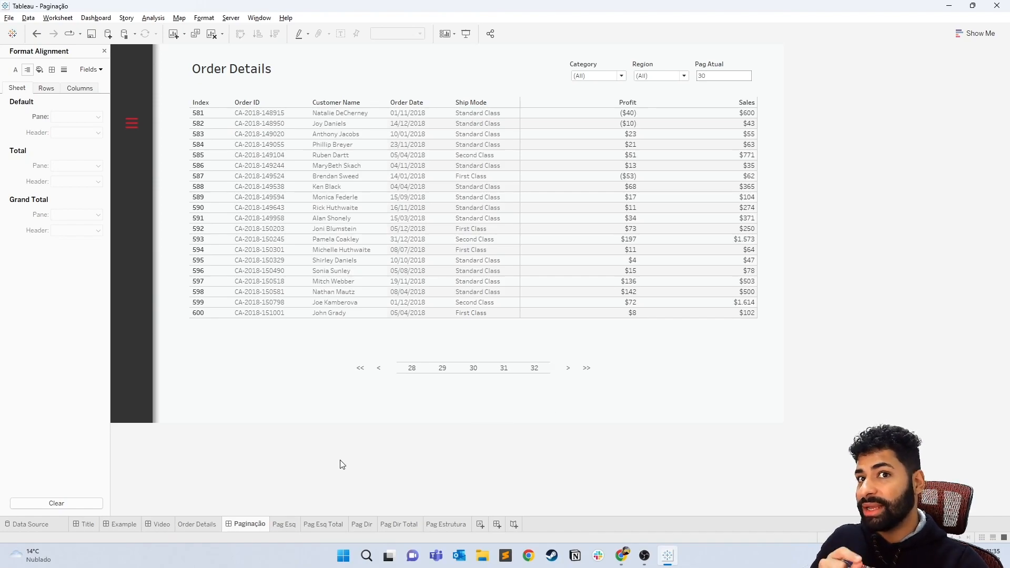
Switch to the Superstore reference dashboard in the browser and test its last, first, next and previous page arrows.
left_click(284, 525)
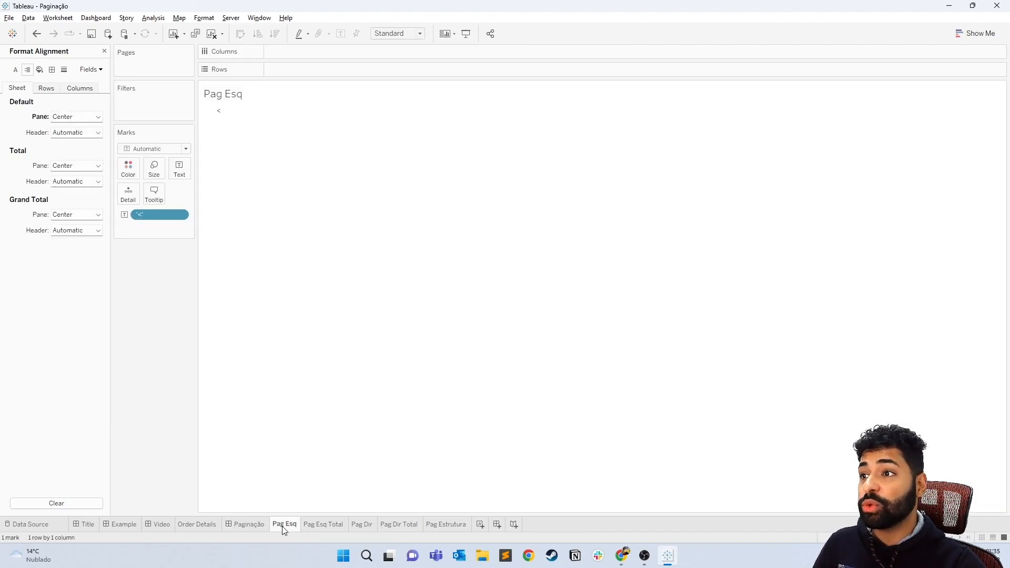
left_click(245, 525)
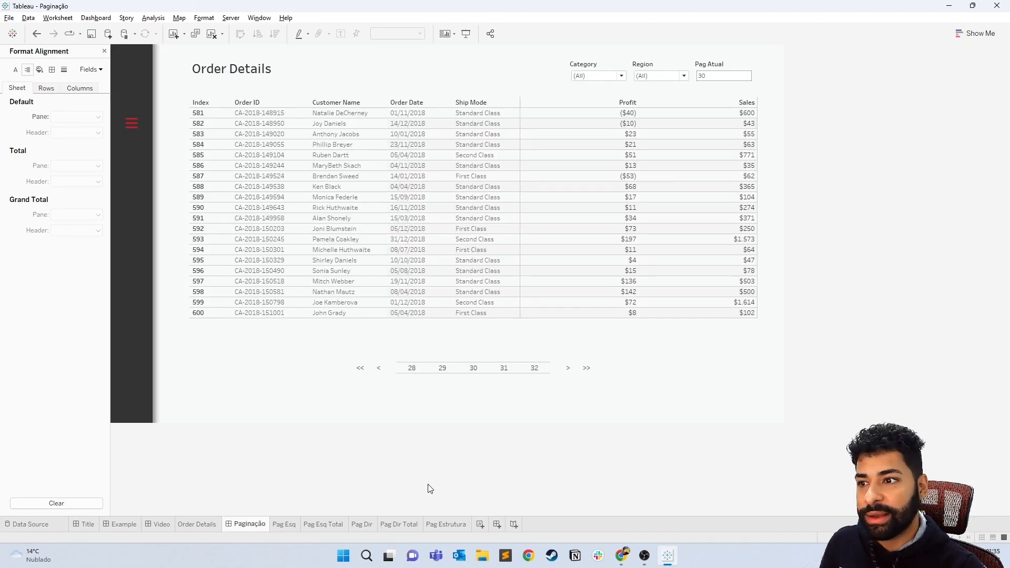
key("alt+Tab")
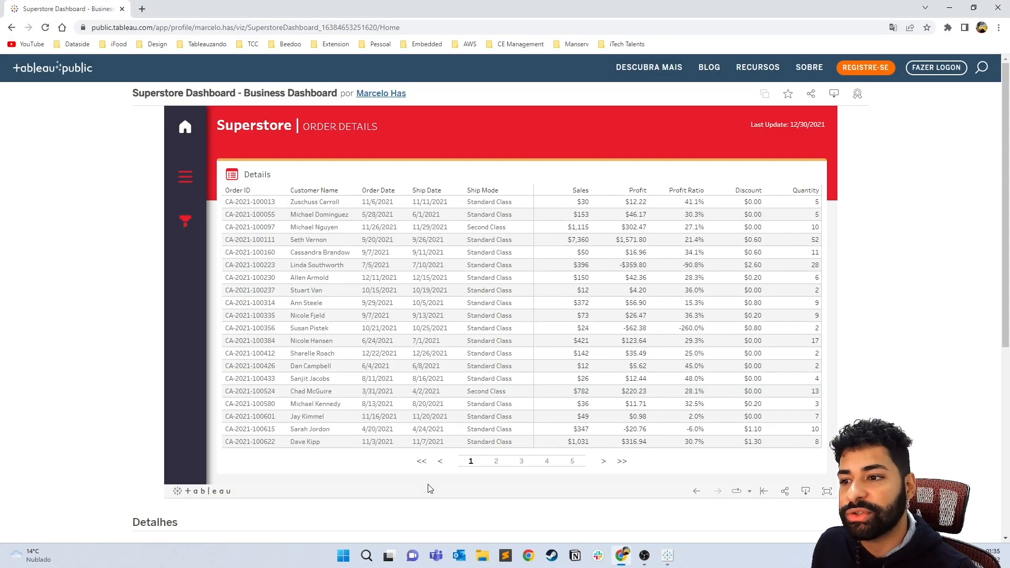
left_click(621, 462)
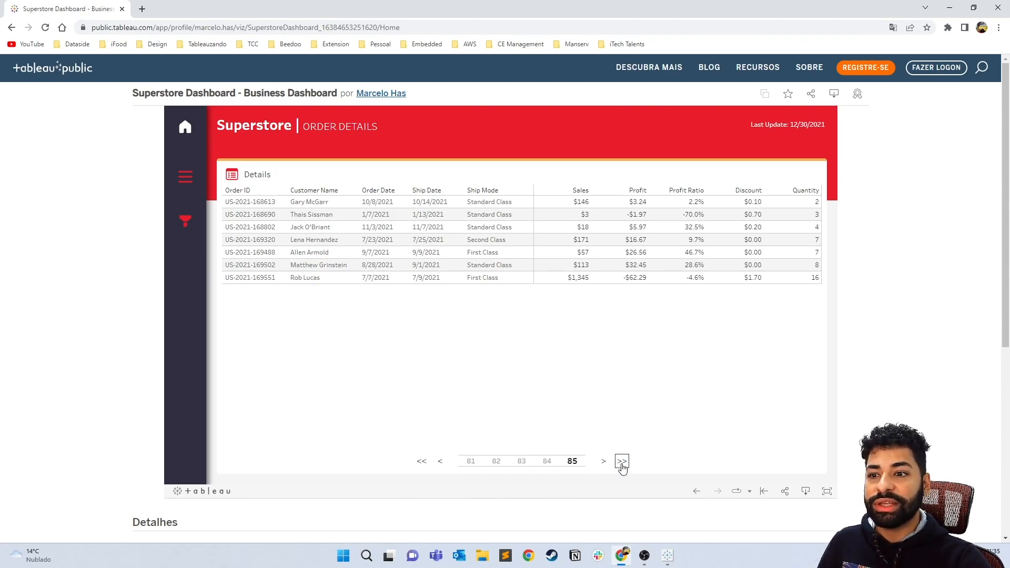
left_click(421, 463)
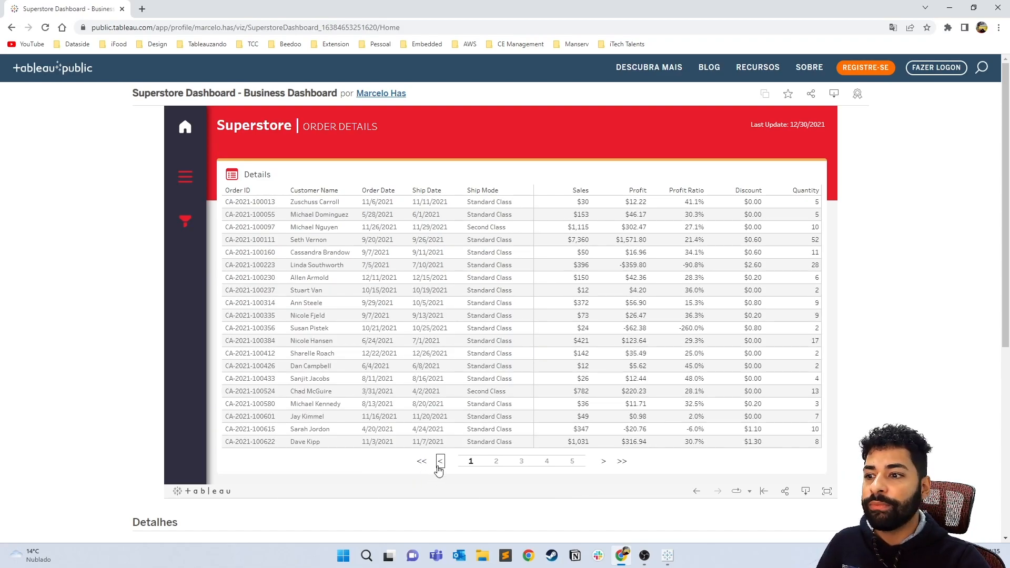
left_click(605, 463)
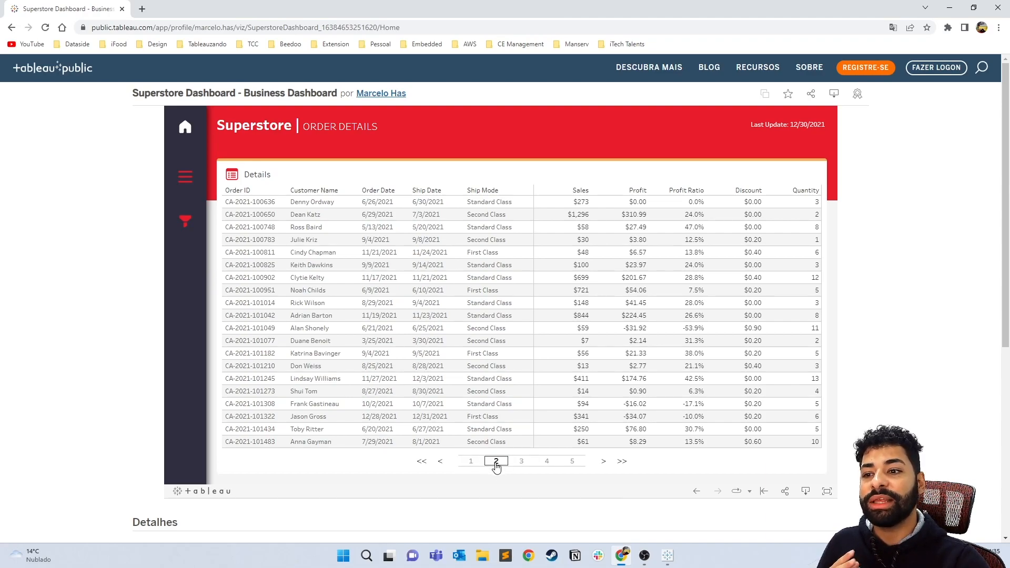
left_click(441, 462)
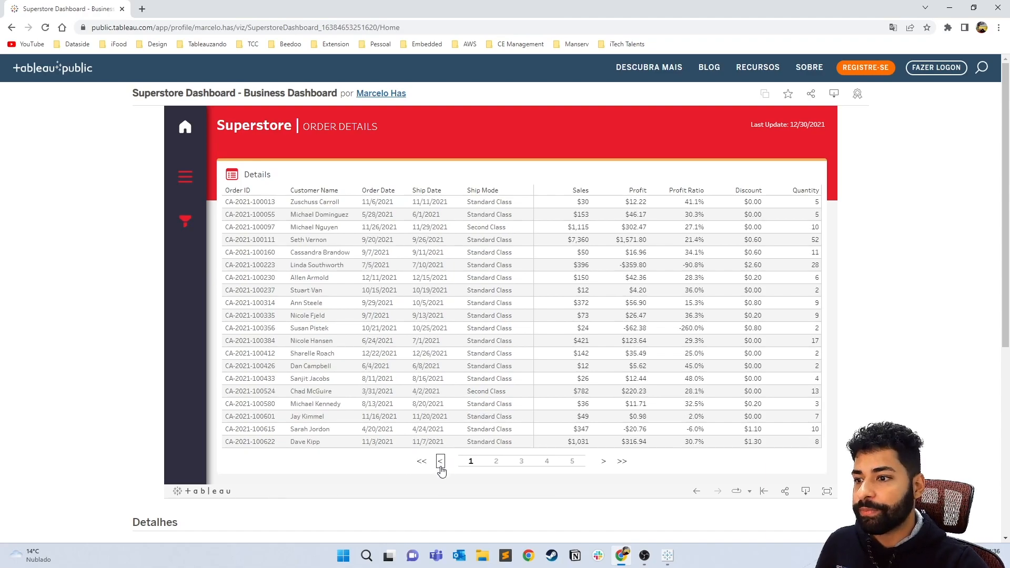
key("alt+Tab")
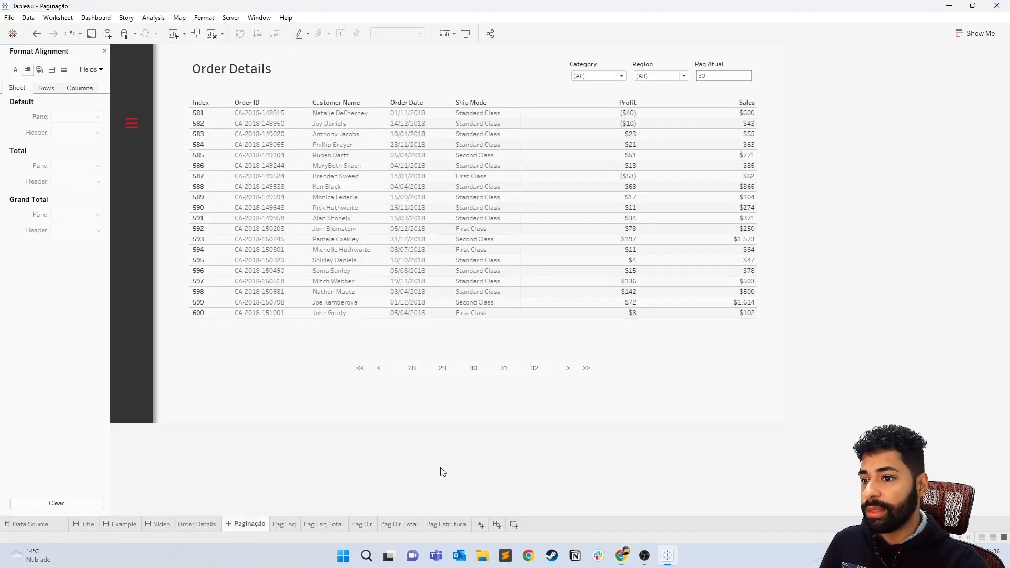
On the Pag Esq sheet, start a new calculated field named Pag Esq.
left_click(291, 524)
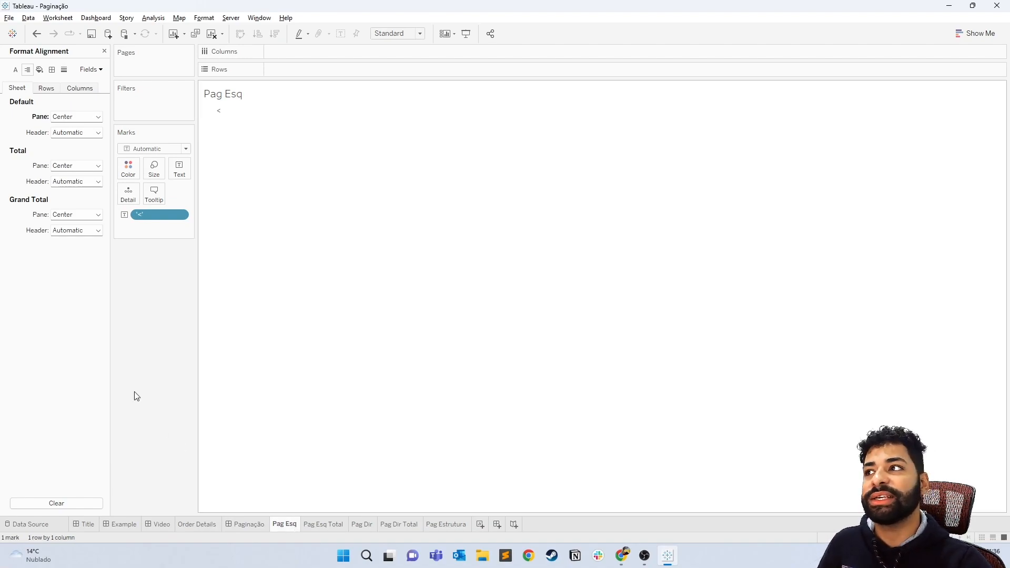
left_click(104, 51)
left_click(101, 84)
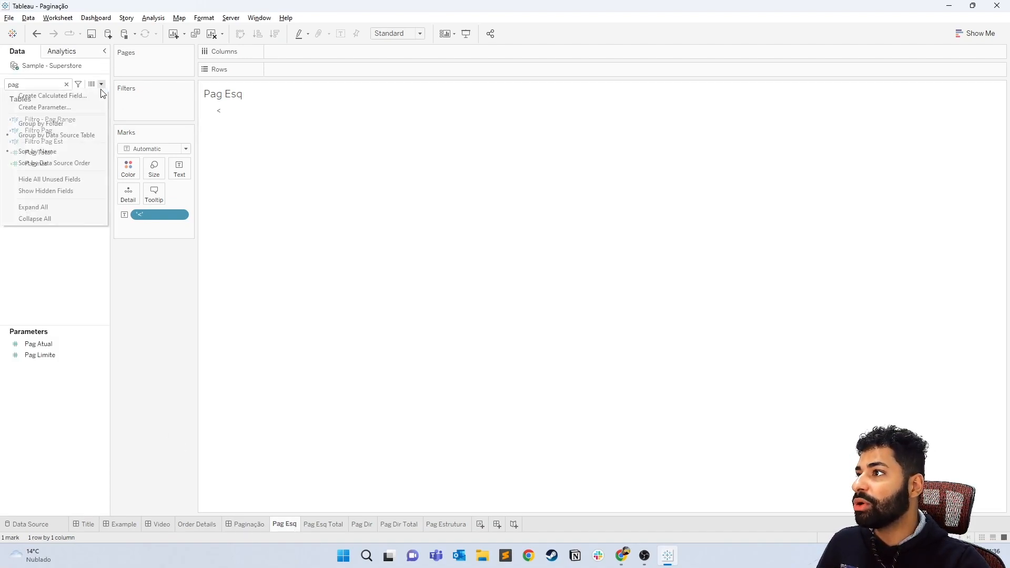
left_click(87, 97)
type("P")
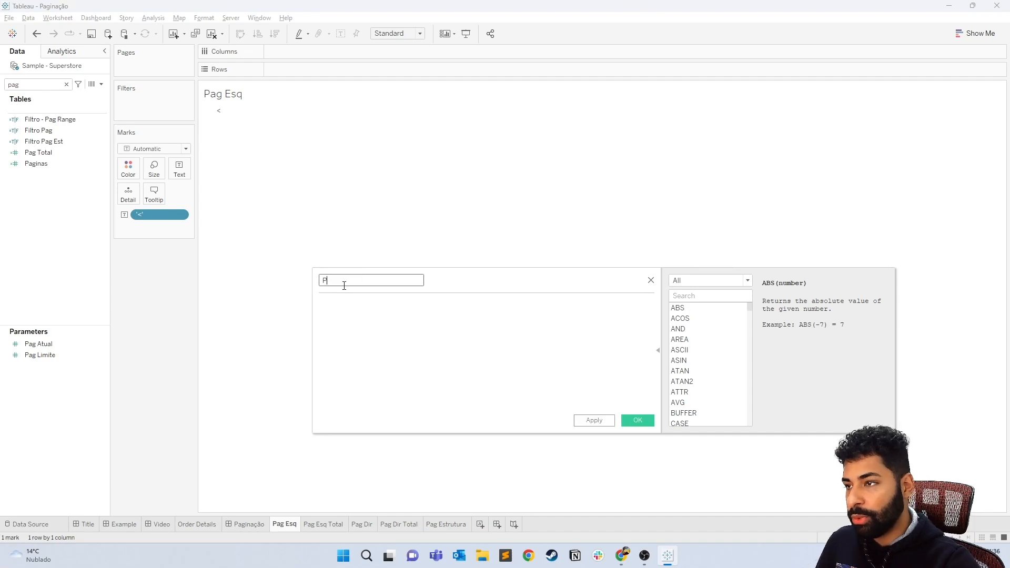
type("ag esq")
key("BackSpace")
key("BackSpace")
key("BackSpace")
type("Esq")
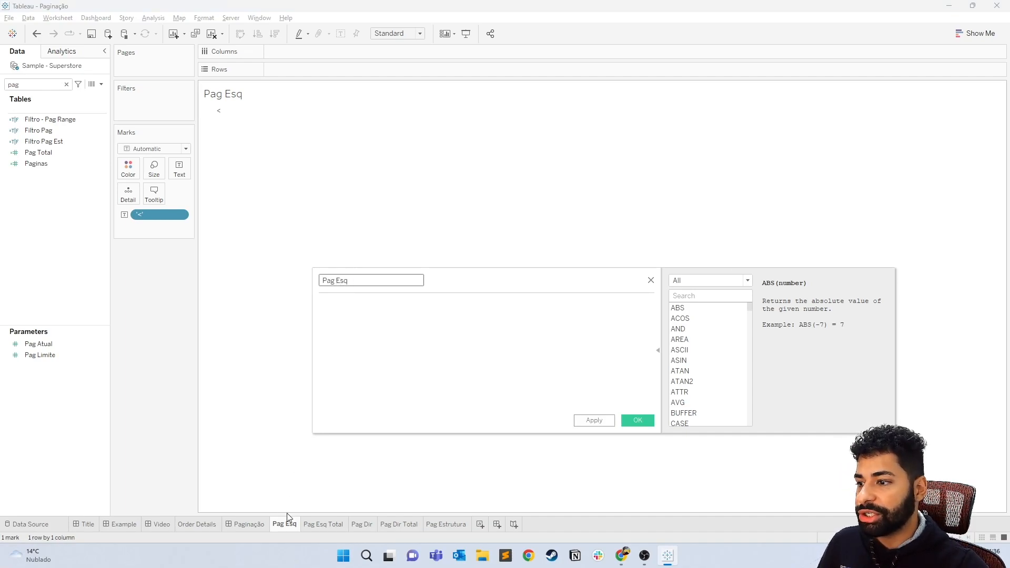
Define the Pag Esq calculated field as [Pag Atual]-1 and save it.
left_click(369, 343)
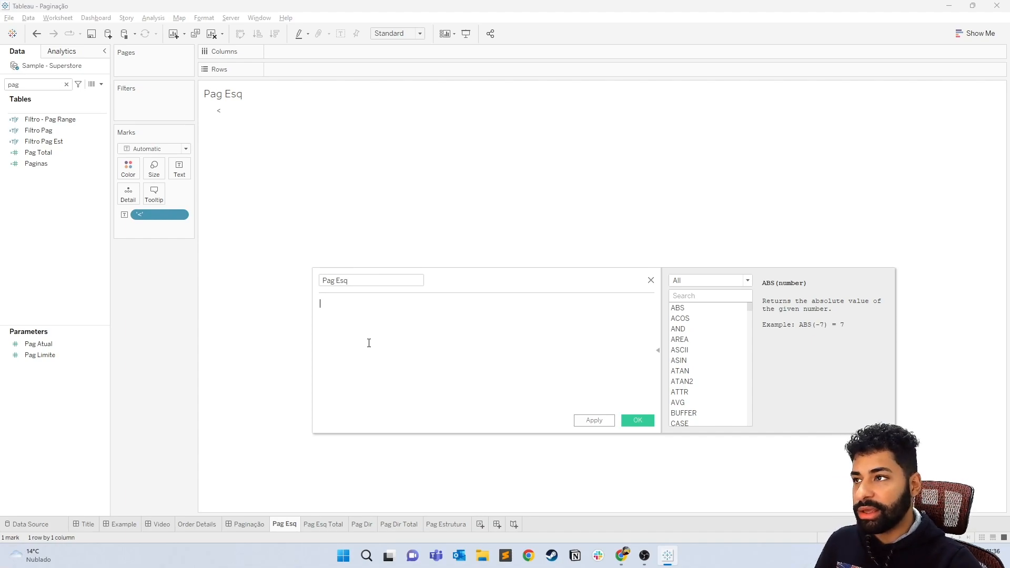
type("pag")
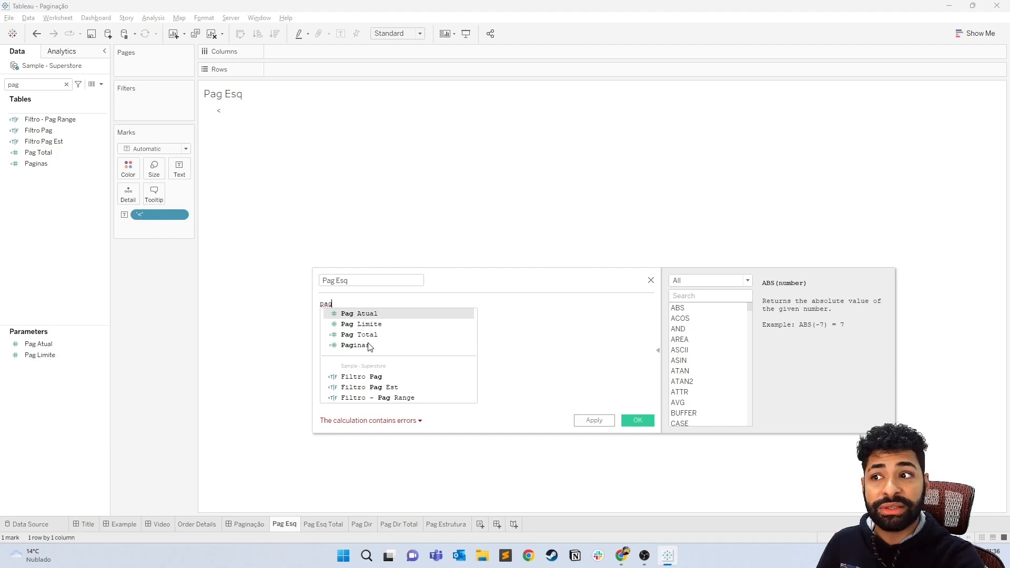
key("Return")
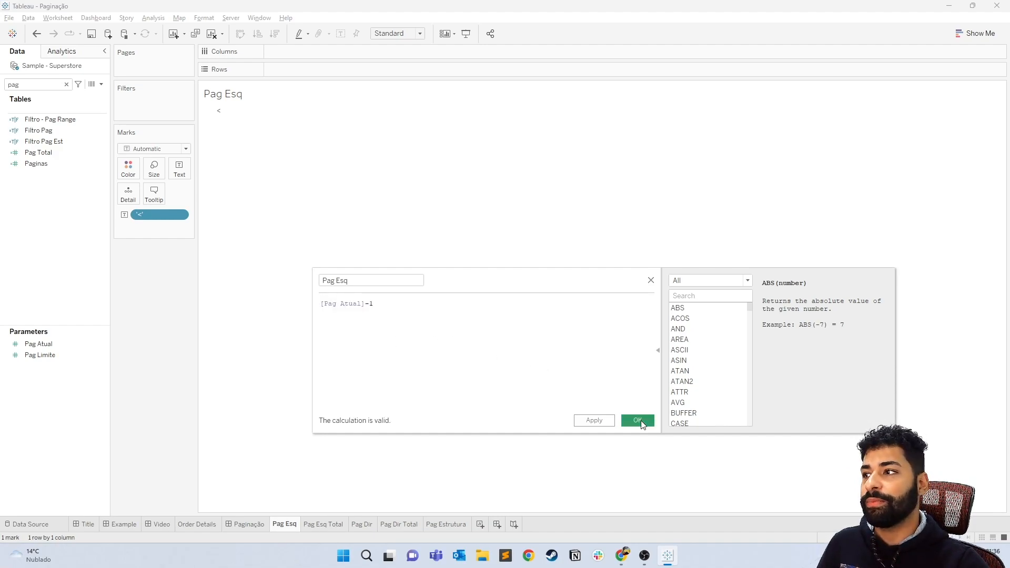
left_click(637, 420)
Create a calculated field named Pag Dir with the formula [Pag Atual]+1.
left_click(101, 84)
left_click(84, 96)
type("Pag Dir")
key("Tab")
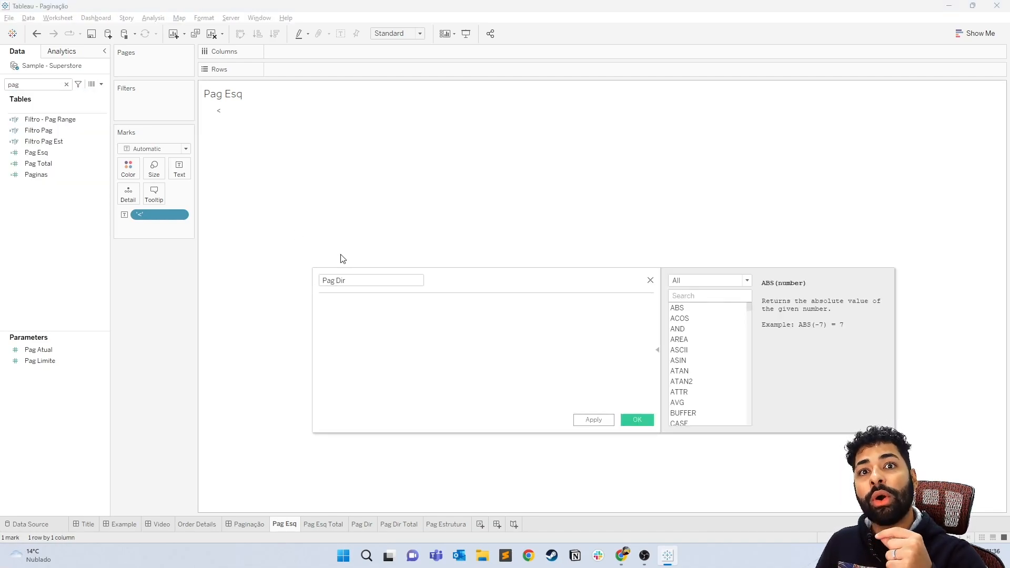
type("[")
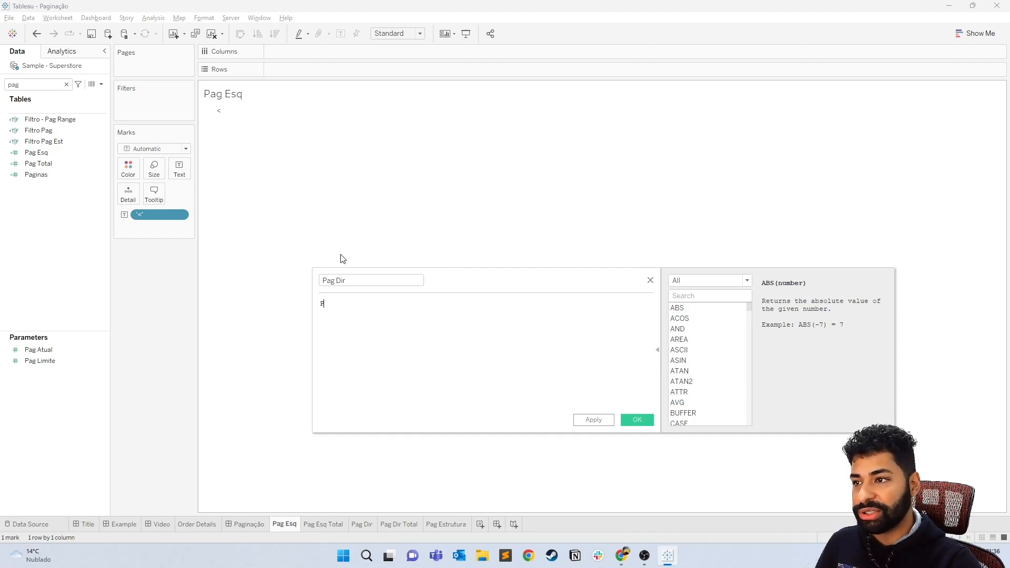
type("Pag")
key("Return")
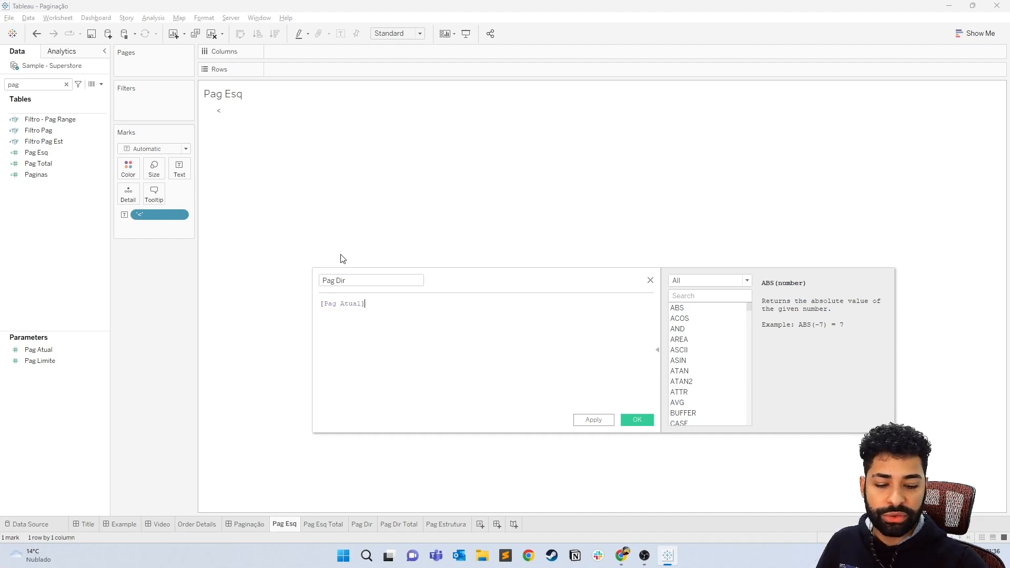
key("BackSpace")
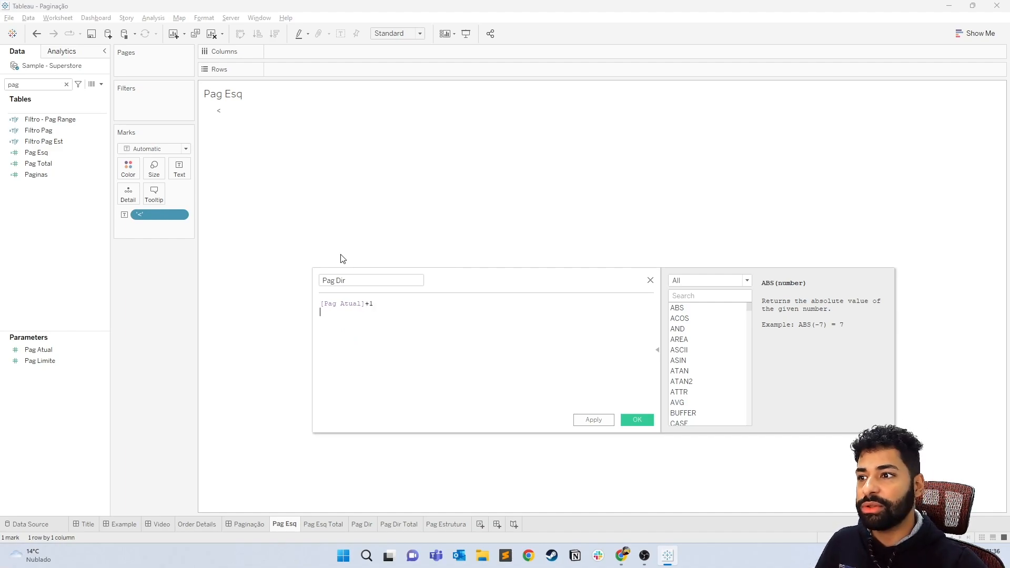
key("BackSpace")
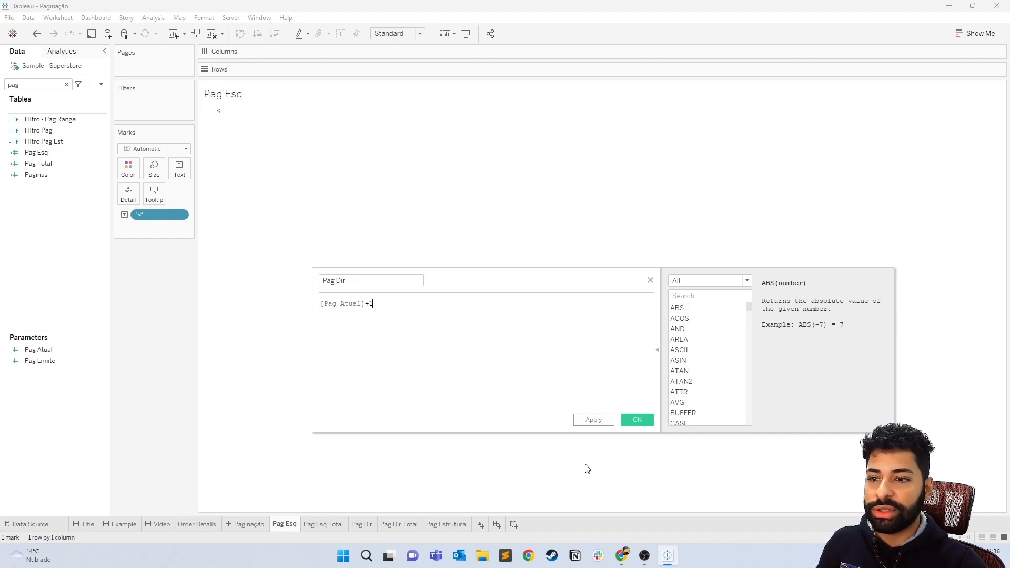
left_click(634, 418)
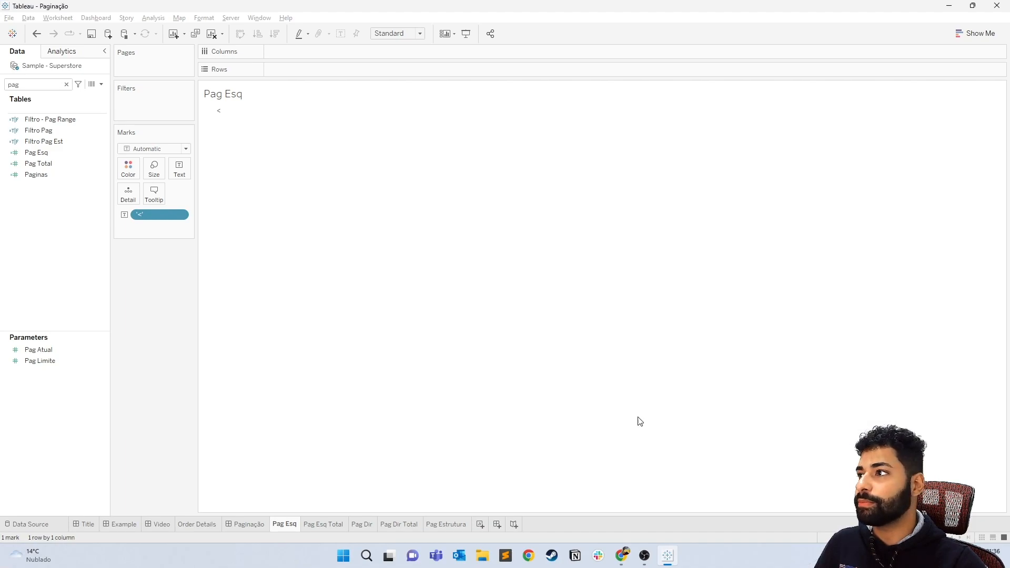
left_click(101, 85)
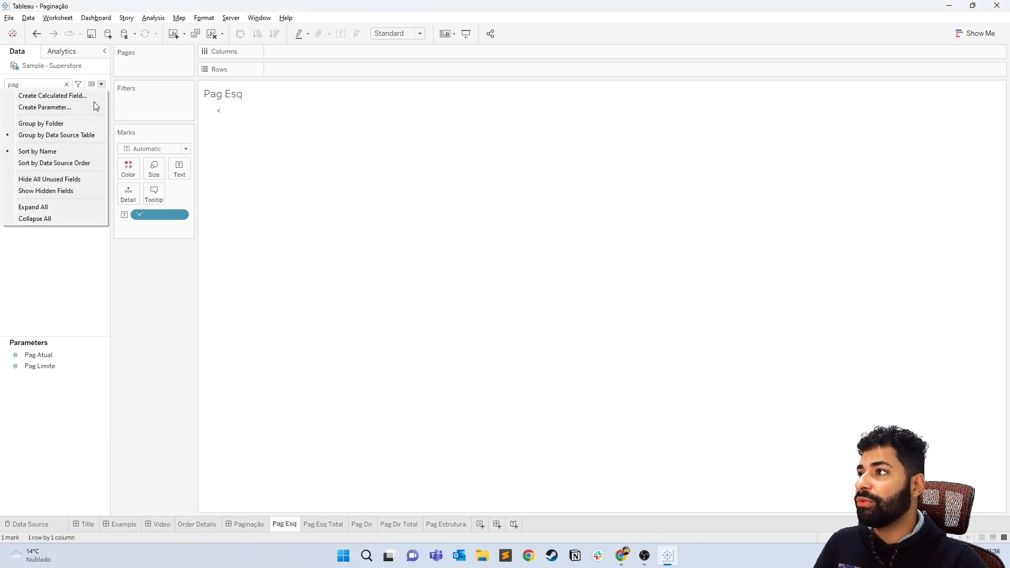
left_click(76, 96)
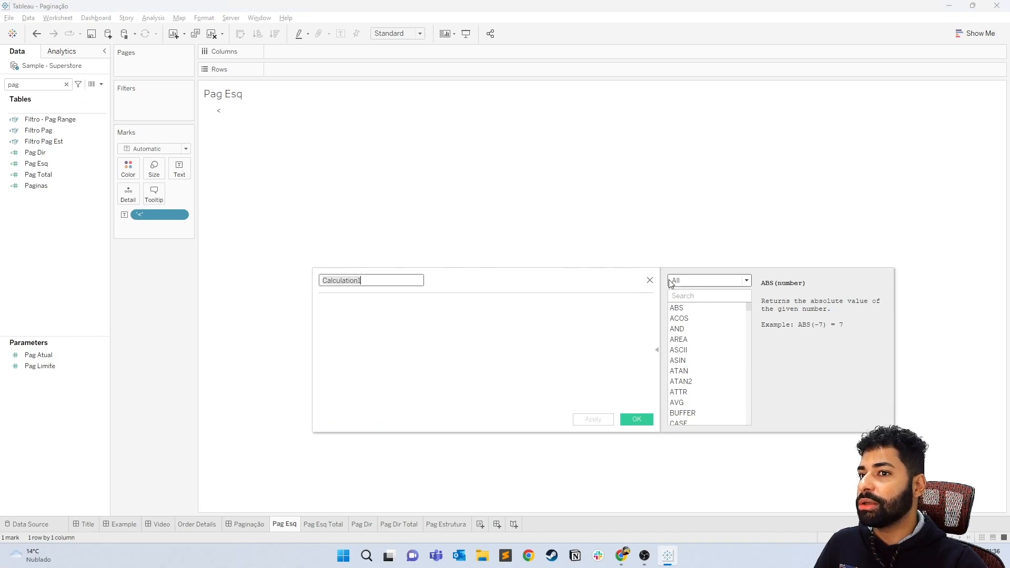
left_click(650, 280)
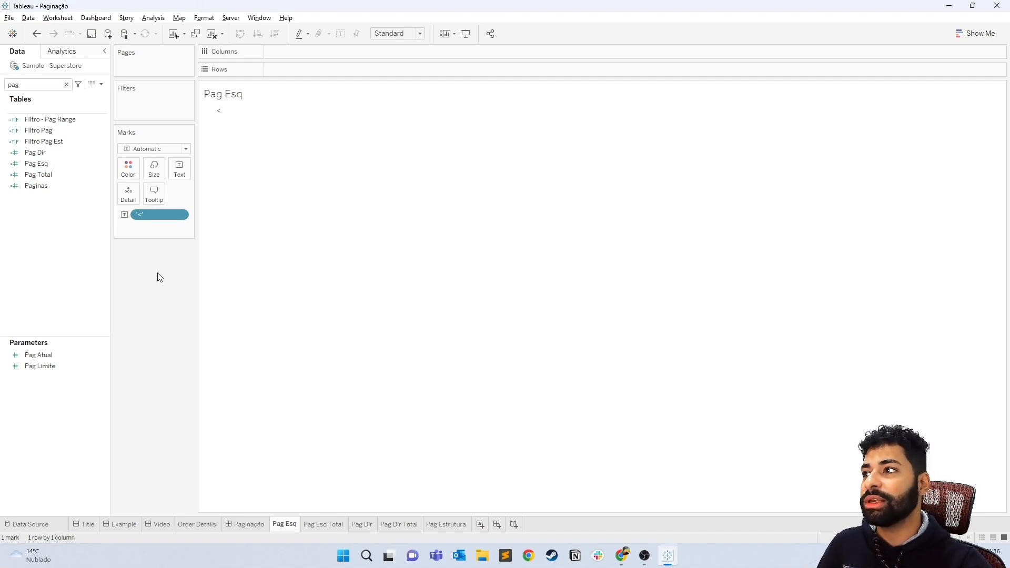
Create a numeric calculated field named Pag Esq Total for the first-page arrow.
left_click(102, 85)
left_click(78, 96)
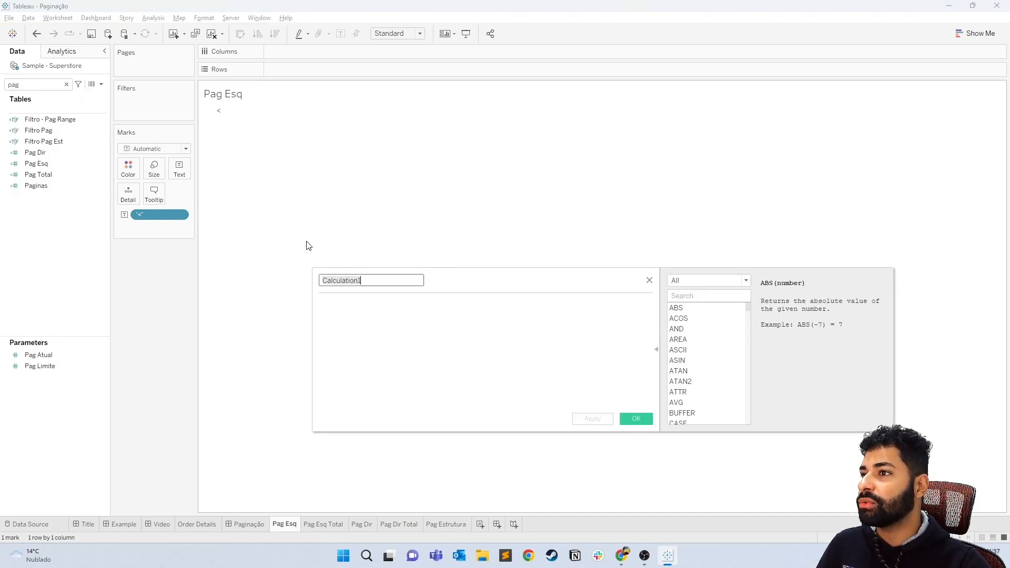
type("Pag Esq T")
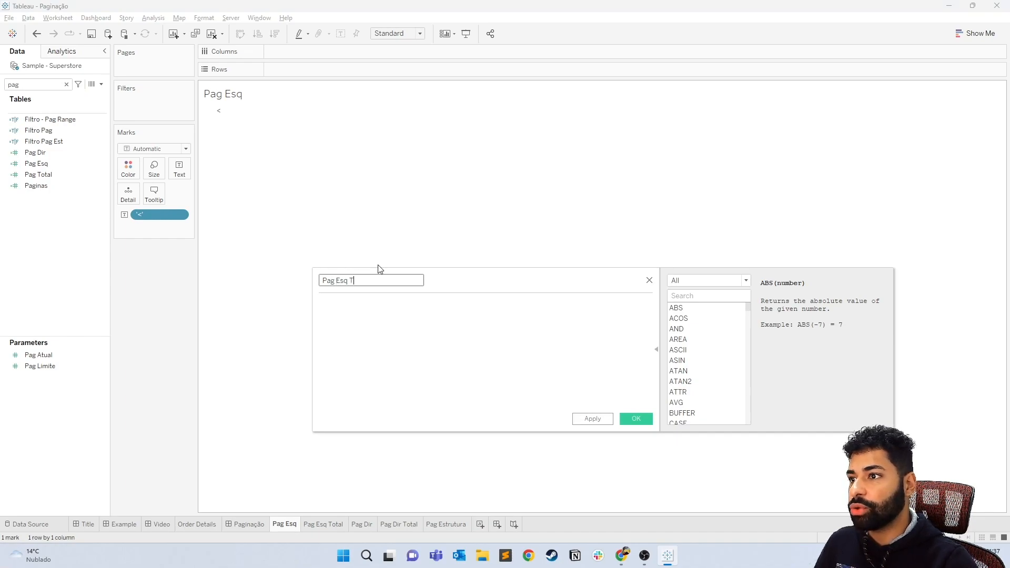
type("otal")
key("Tab")
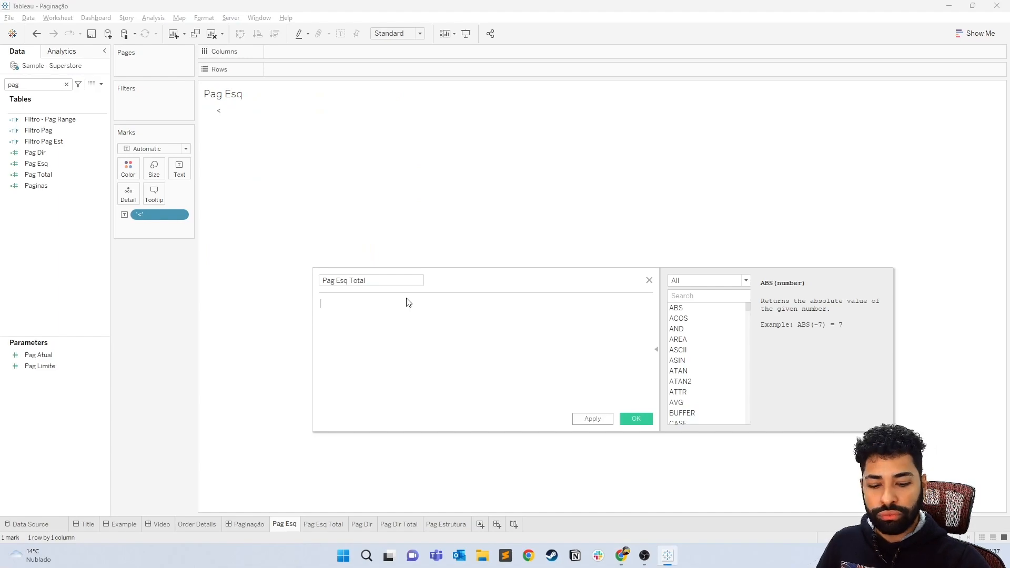
left_click(636, 419)
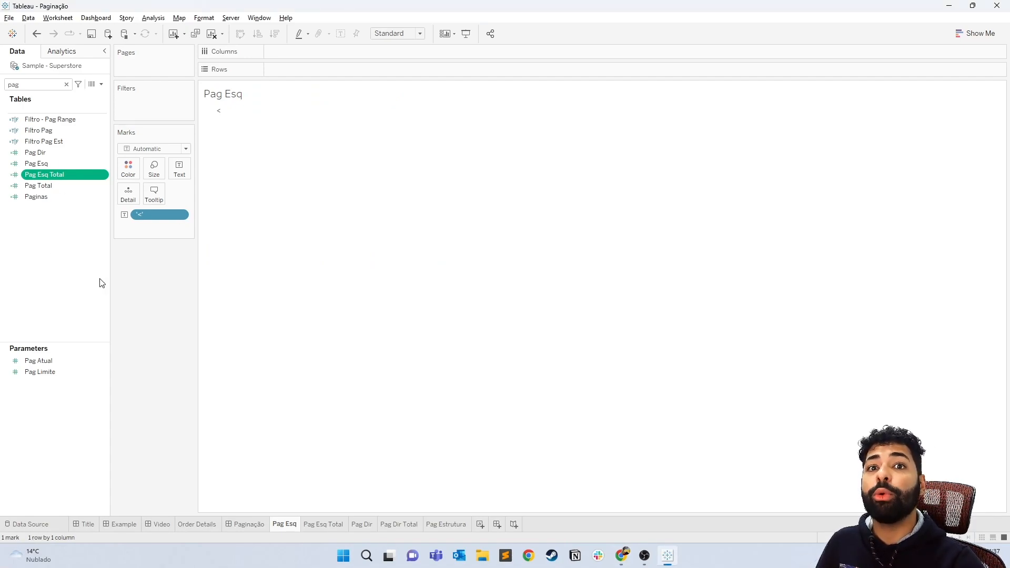
Create a calculated field named TRUE with the formula TRUE.
left_click(45, 193)
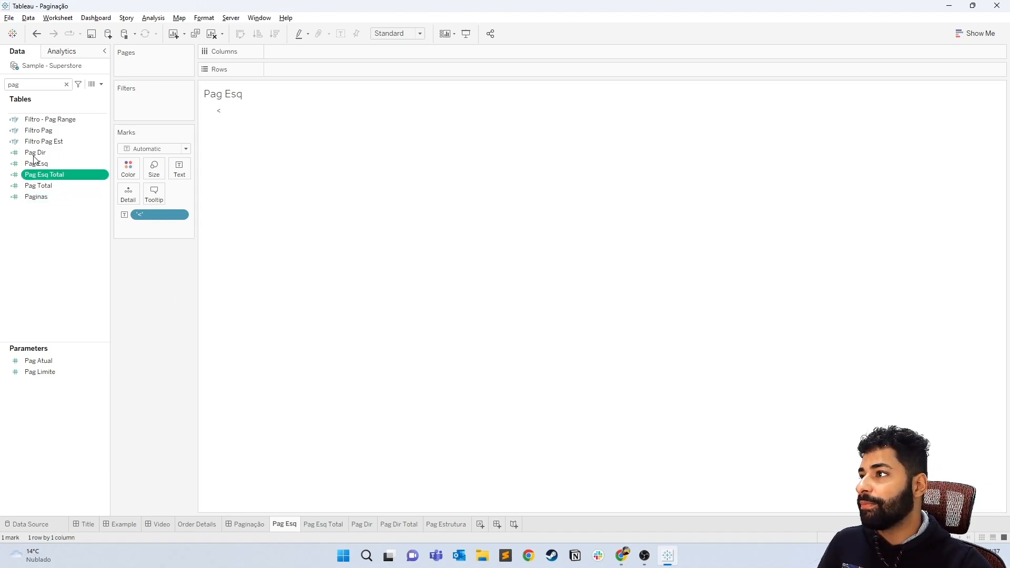
left_click(101, 84)
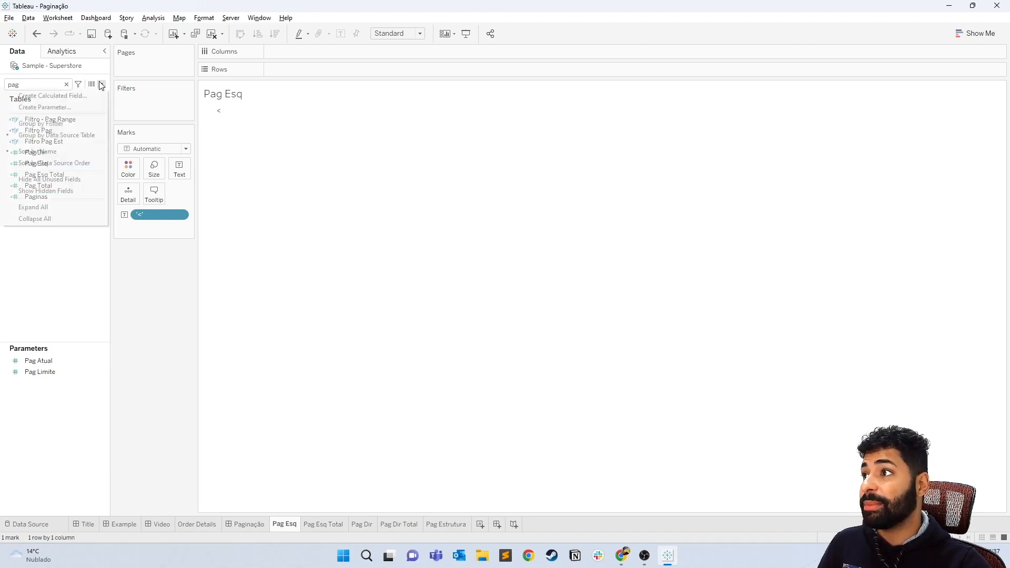
left_click(90, 96)
type("TRUE")
left_click(393, 311)
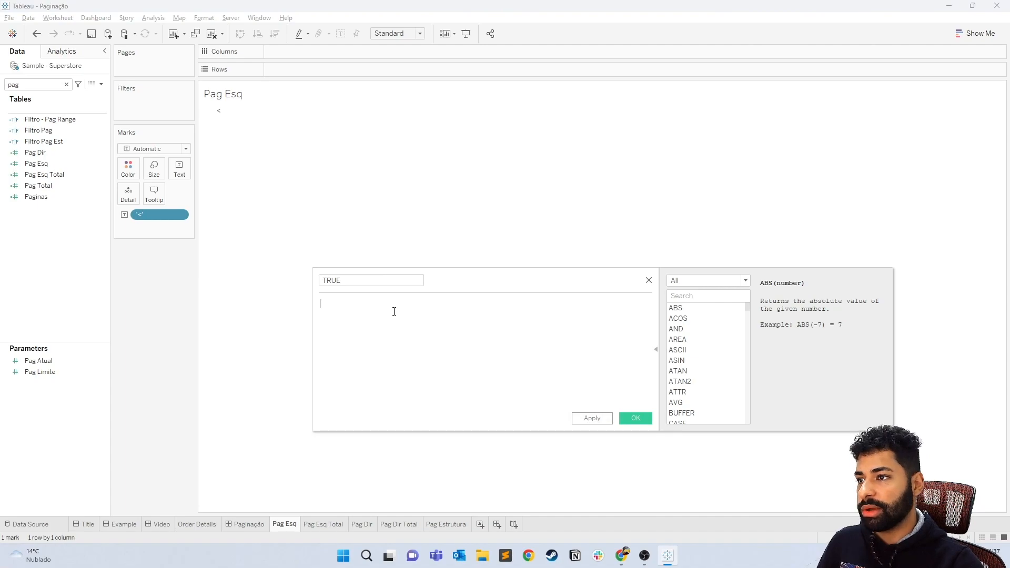
type("TRU")
left_click(395, 315)
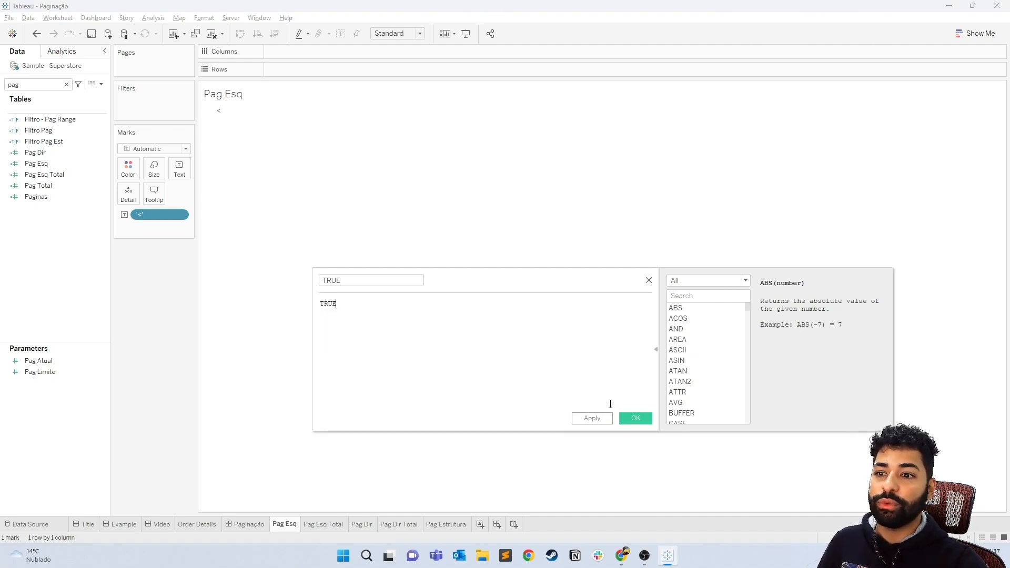
left_click(635, 418)
Create a calculated field named FALSE with the formula FALSE.
left_click(101, 84)
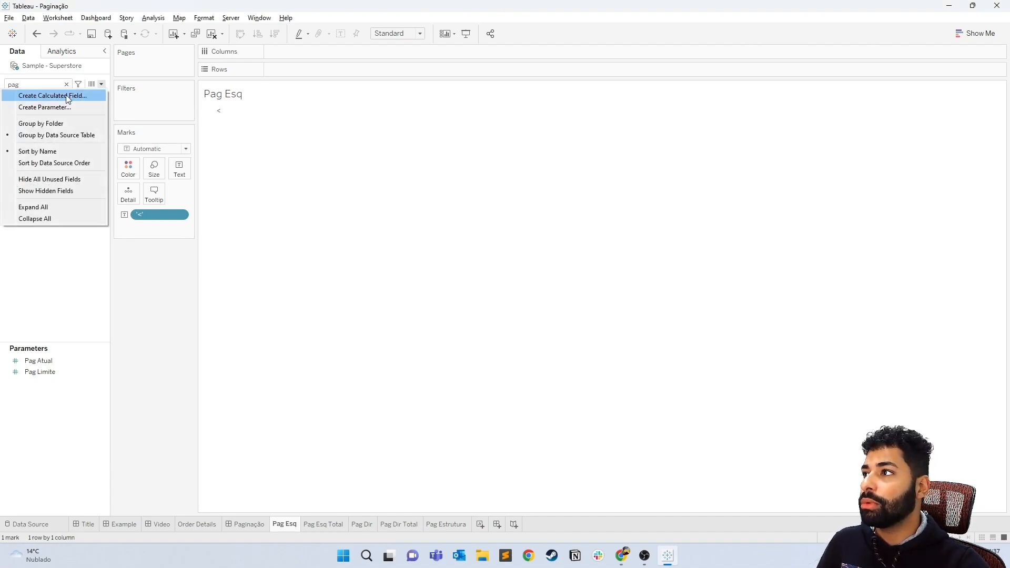
left_click(52, 95)
type("FAL")
key("Tab")
type("FL")
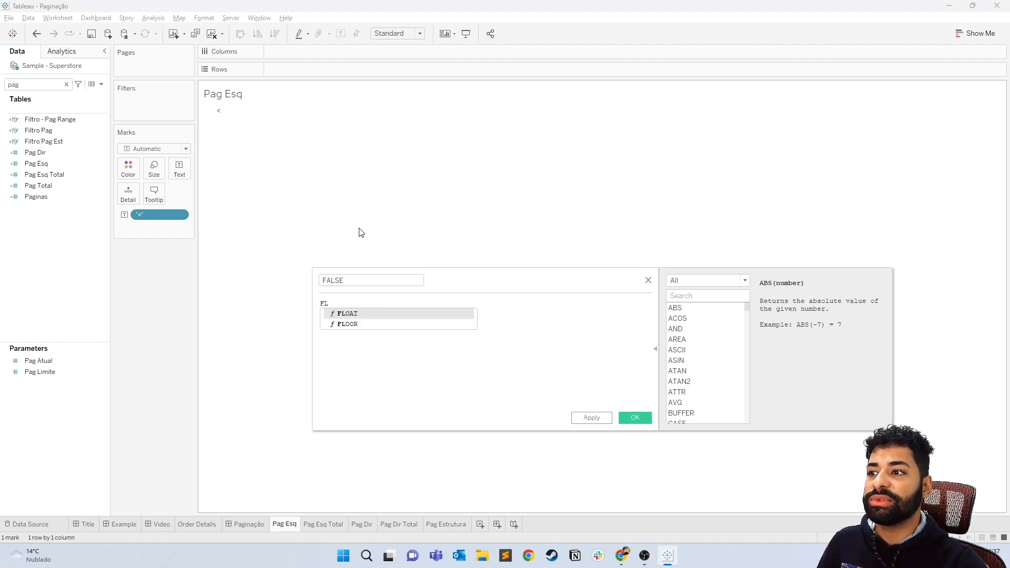
key("BackSpace")
type("AL")
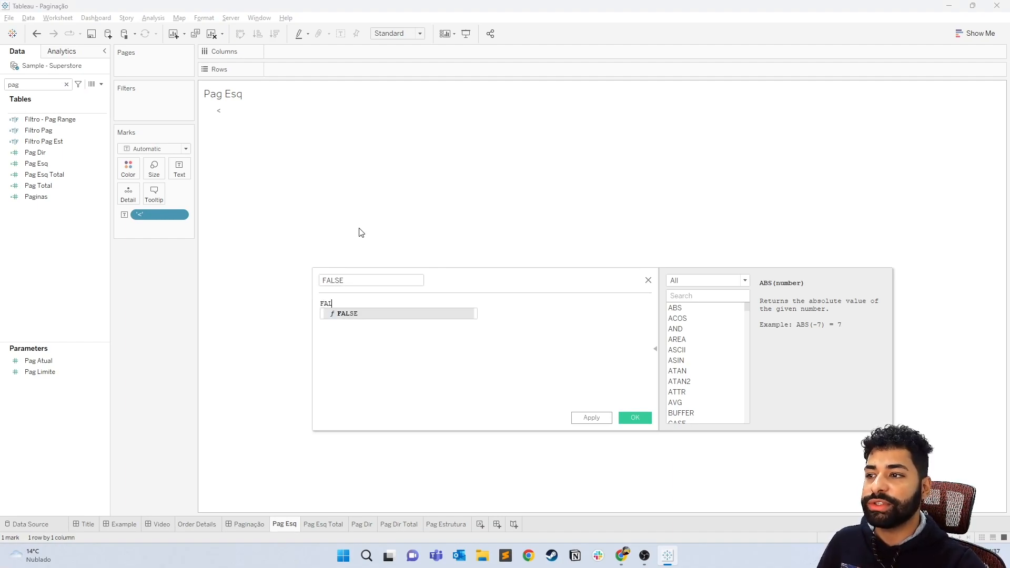
type("SE")
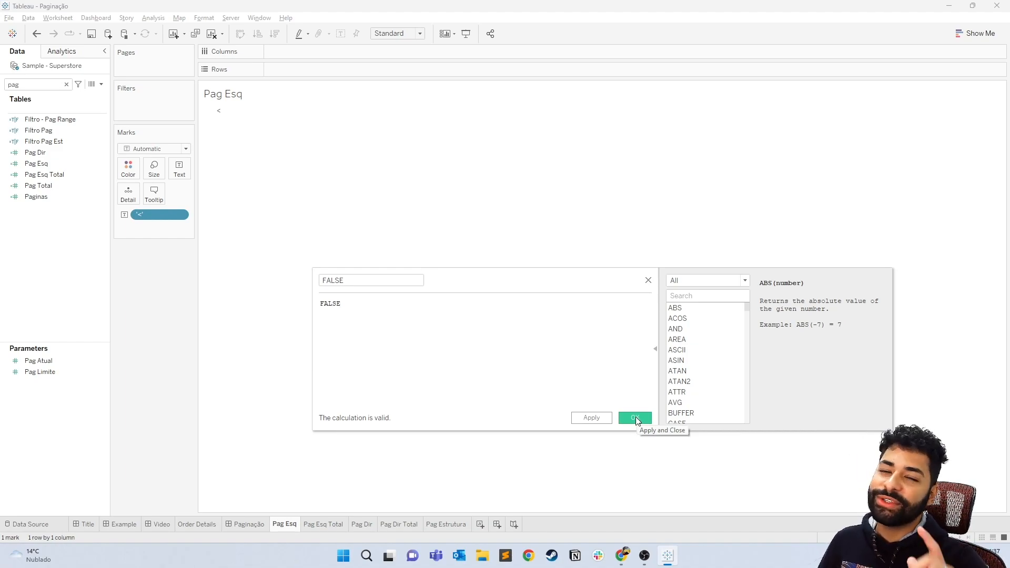
left_click(636, 418)
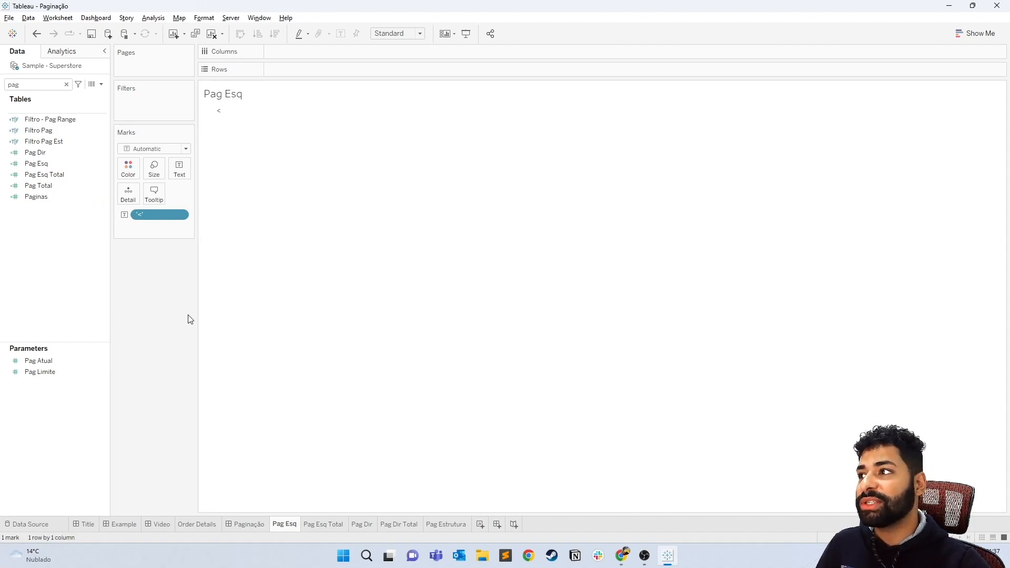
Add the Pag Esq, TRUE and FALSE fields to Detail on the Pag Esq sheet.
left_click(47, 152)
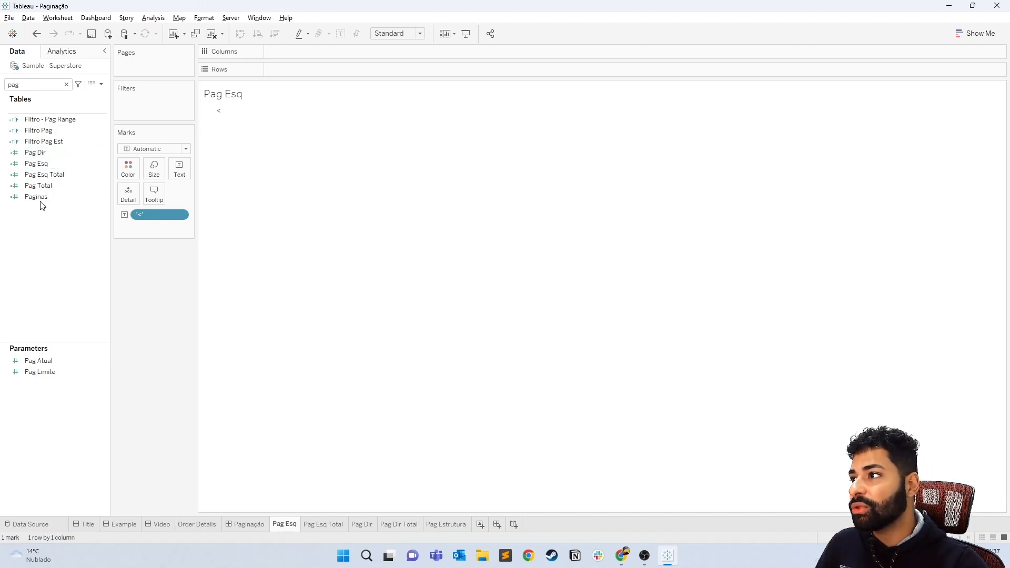
left_click_drag(46, 166, 130, 201)
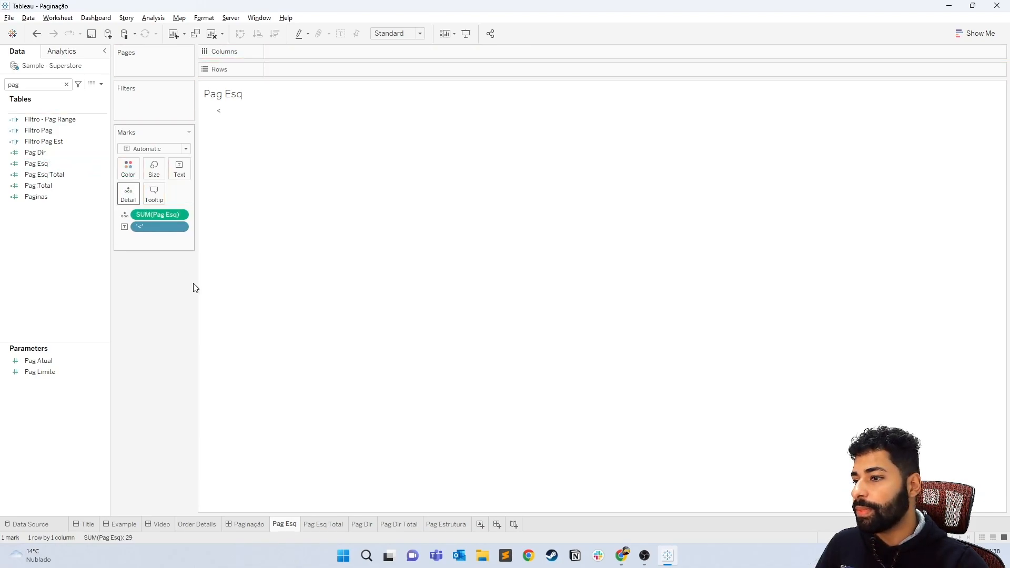
left_click(25, 84)
key("BackSpace")
key("BackSpace")
key("BackSpace")
type("tru")
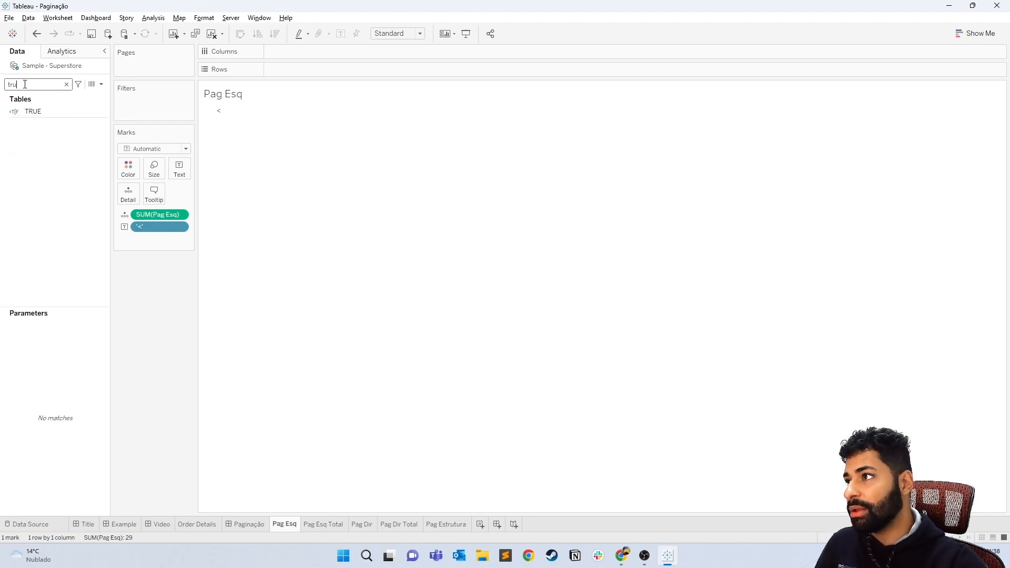
left_click_drag(33, 111, 128, 199)
double_click(11, 84)
type("fal")
left_click_drag(31, 111, 128, 195)
Add the FALSE, TRUE and Pag Esq Total fields to Detail on the Pag Esq Total sheet.
left_click(326, 525)
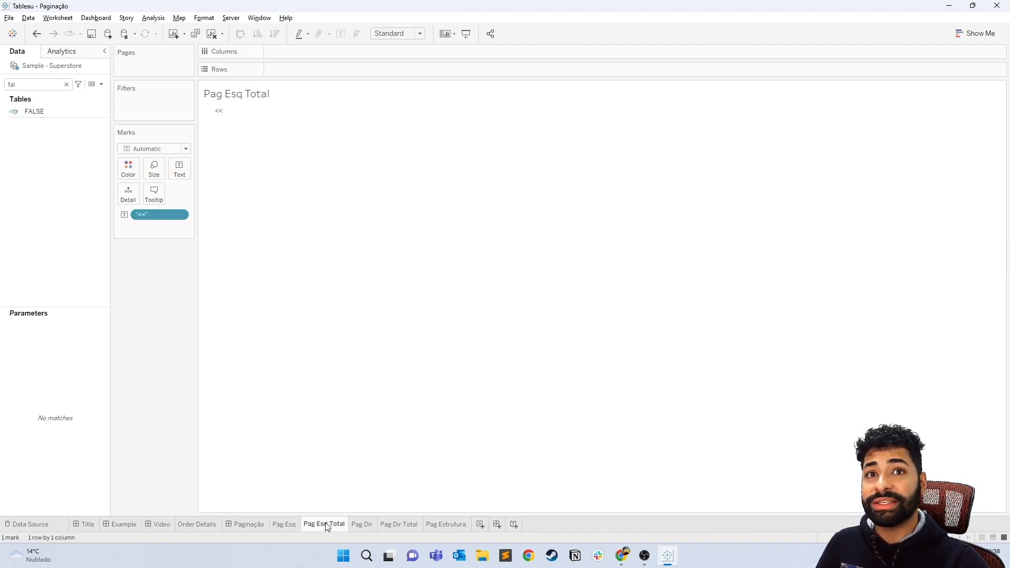
left_click(26, 114)
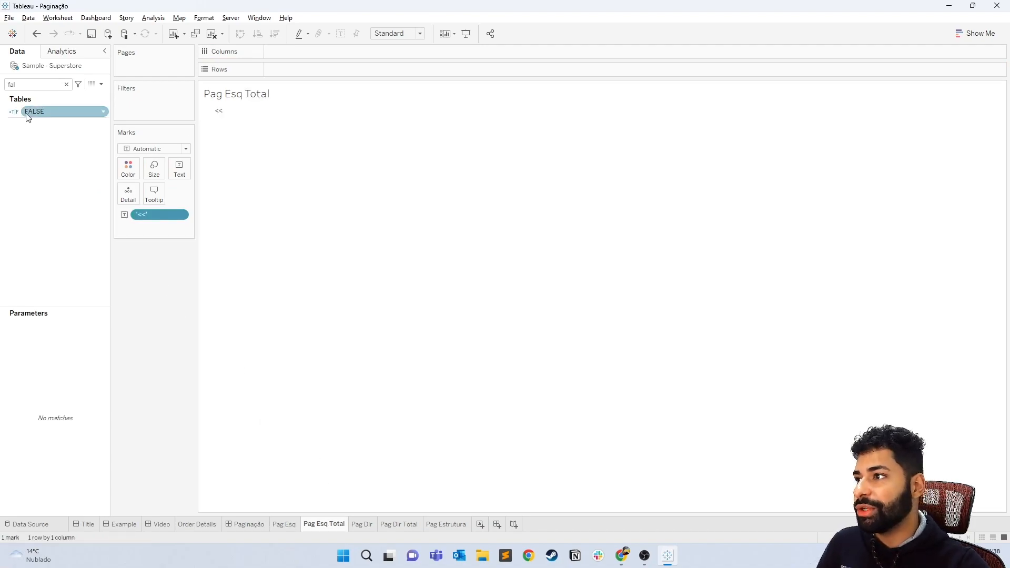
left_click_drag(27, 113, 128, 195)
double_click(37, 85)
type("tr")
left_click_drag(36, 153, 127, 196)
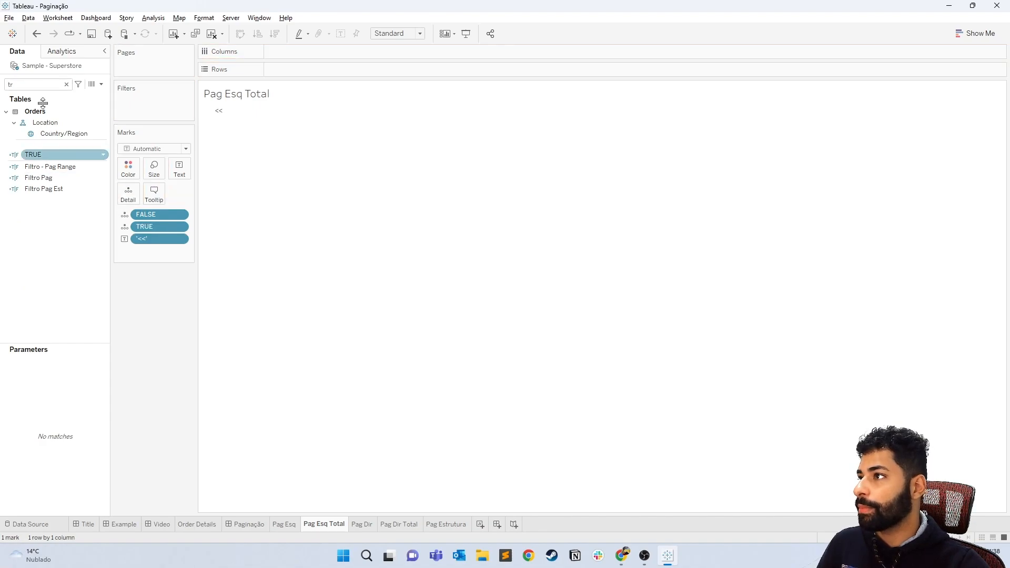
double_click(37, 84)
type("es")
left_click_drag(36, 169, 127, 195)
Add the TRUE, FALSE and Pag Dir fields to Detail on the Pag Dir sheet.
left_click(362, 524)
double_click(37, 85)
type("tr")
left_click_drag(32, 154, 128, 195)
double_click(37, 85)
type("fa")
left_click_drag(32, 112, 128, 195)
double_click(41, 85)
type("pa")
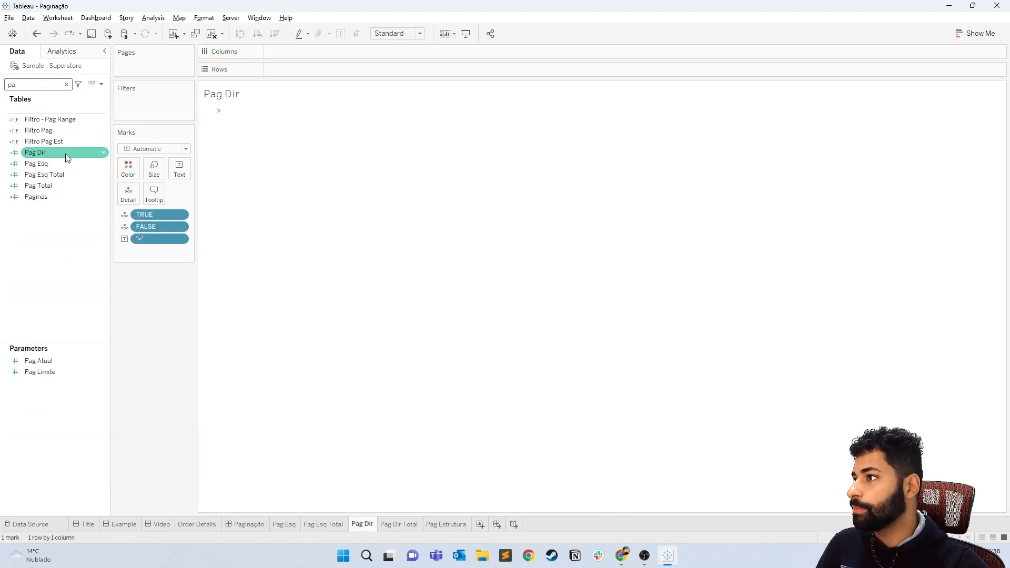
Add the TRUE and FALSE fields to Detail on the Pag Dir Total sheet.
left_click(399, 524)
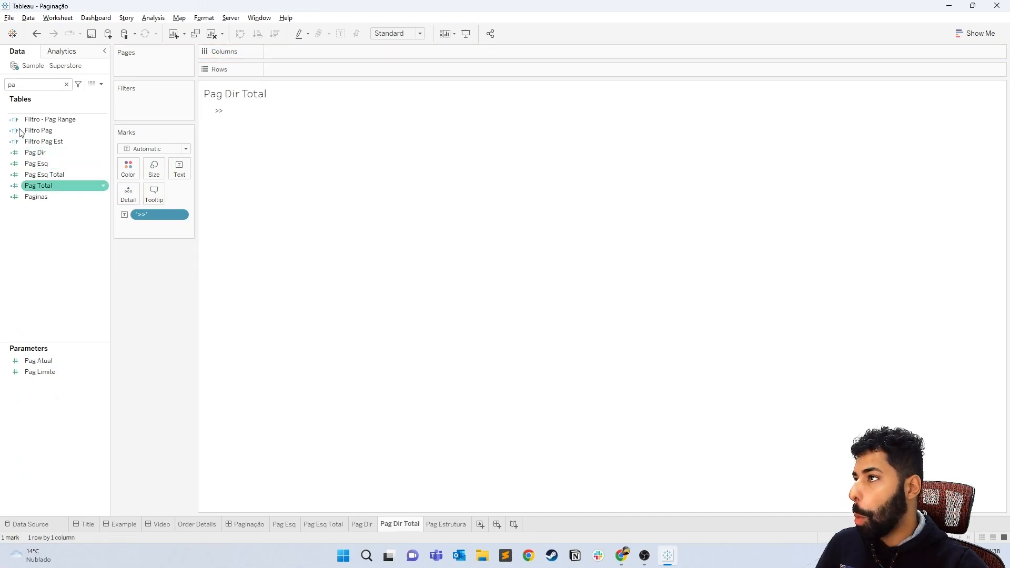
double_click(37, 84)
type("tr")
left_click_drag(32, 154, 128, 194)
double_click(37, 85)
type("fa")
left_click_drag(31, 111, 156, 228)
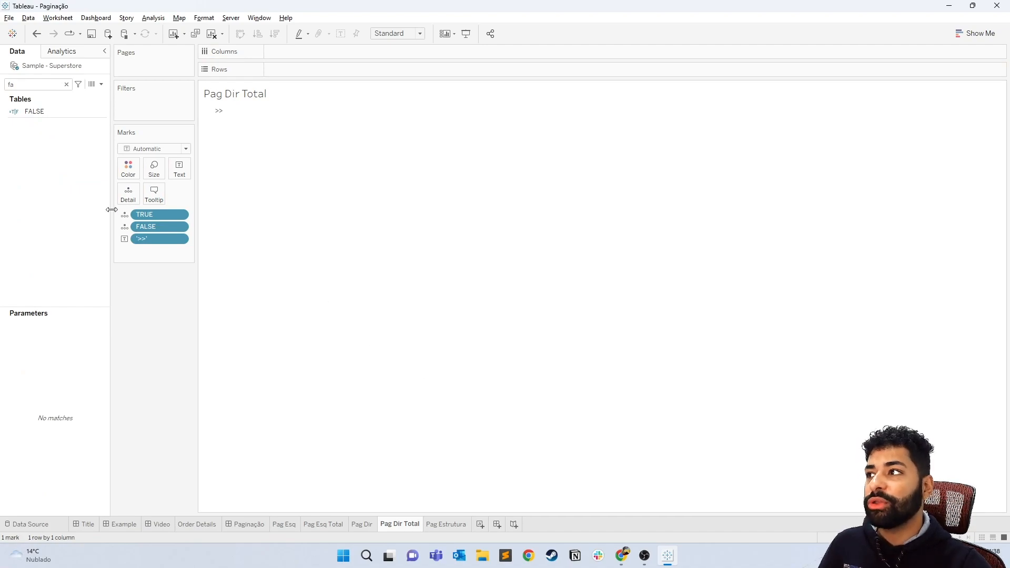
Find the Pag Total field and add it to Detail on the Pag Dir Total sheet.
double_click(29, 86)
key("BackSpace")
type("pa")
mouse_move(34, 186)
left_mouse_down()
mouse_move(54, 193)
mouse_move(46, 182)
left_mouse_up()
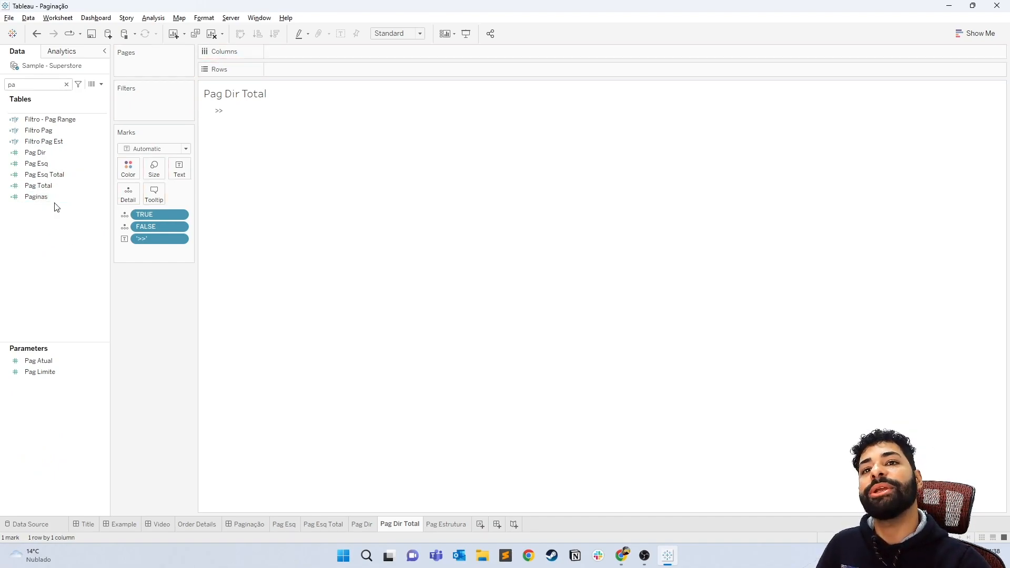
left_click_drag(37, 185, 125, 193)
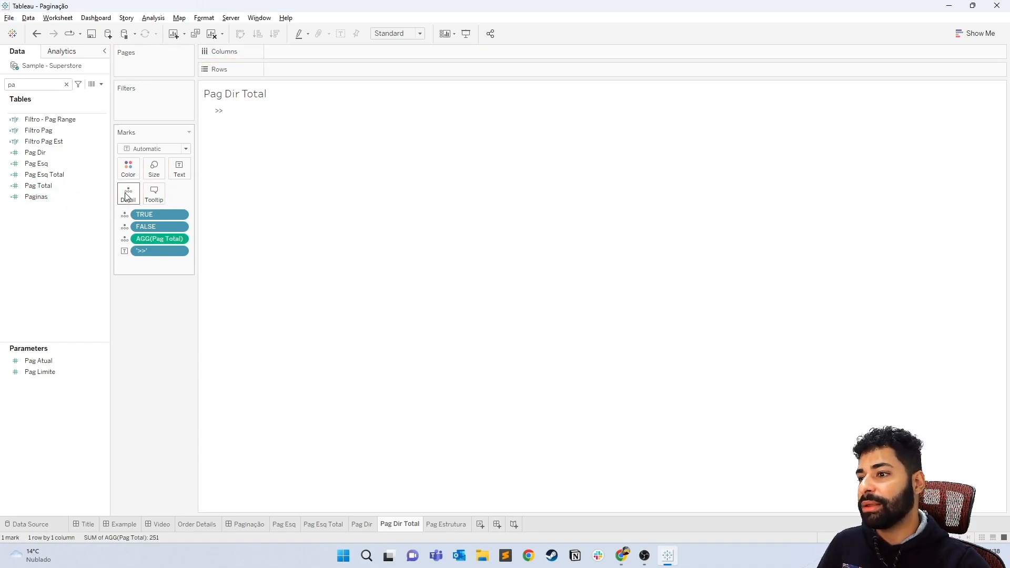
Add the TRUE and FALSE fields to Detail on the Pag Estrutura sheet.
left_click(450, 525)
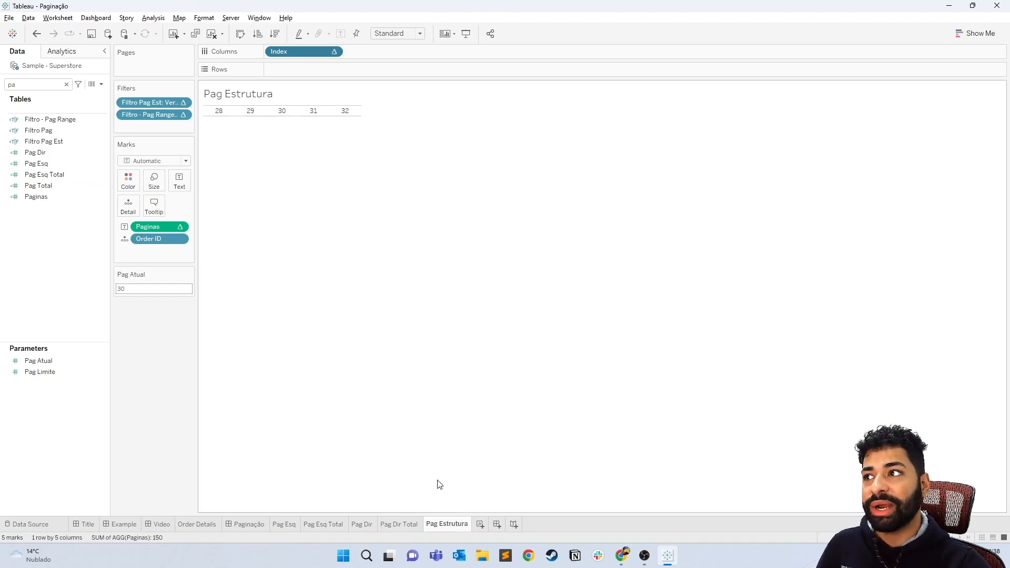
double_click(29, 88)
type("tr")
left_click_drag(31, 155, 128, 207)
double_click(32, 84)
type("fa")
left_click_drag(34, 111, 127, 208)
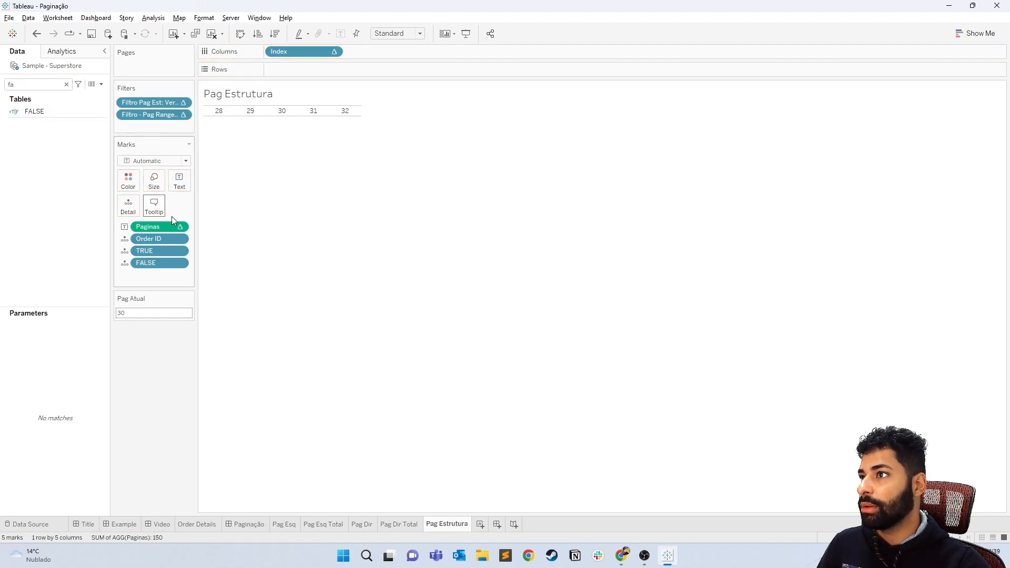
Start a Change Parameter action named Pag Esq on the Paginação dashboard.
left_click(256, 524)
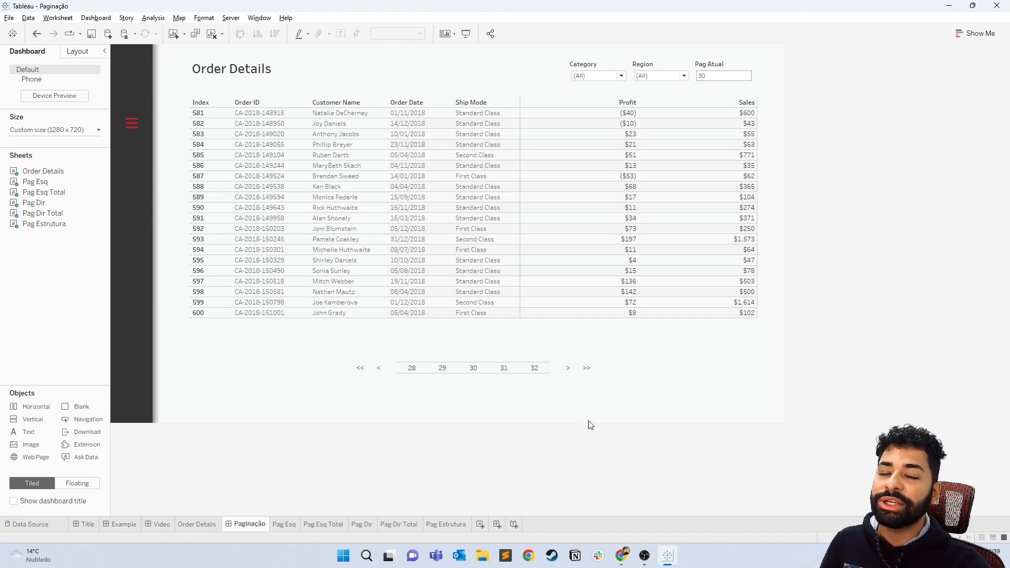
left_click(105, 19)
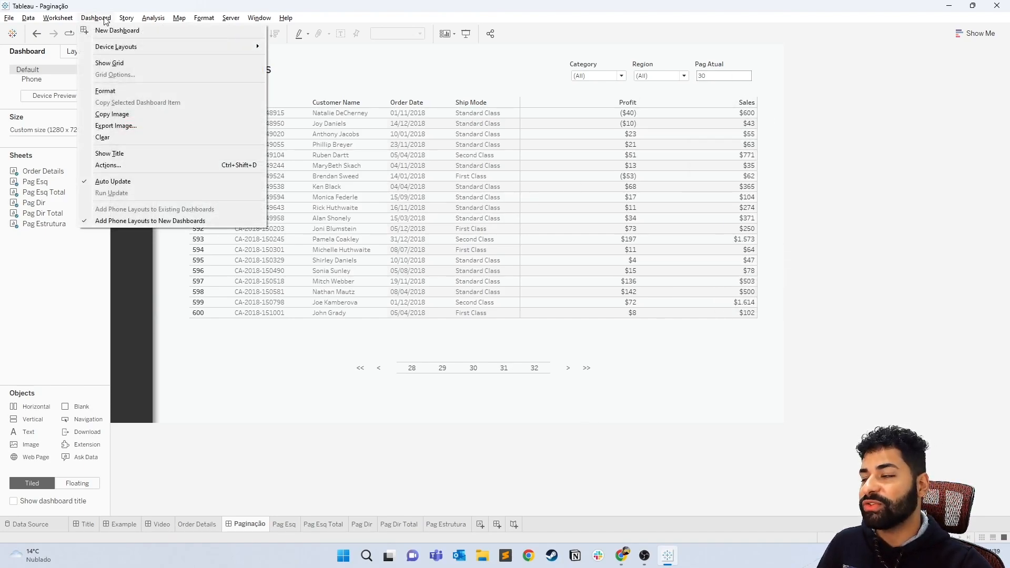
left_click(109, 166)
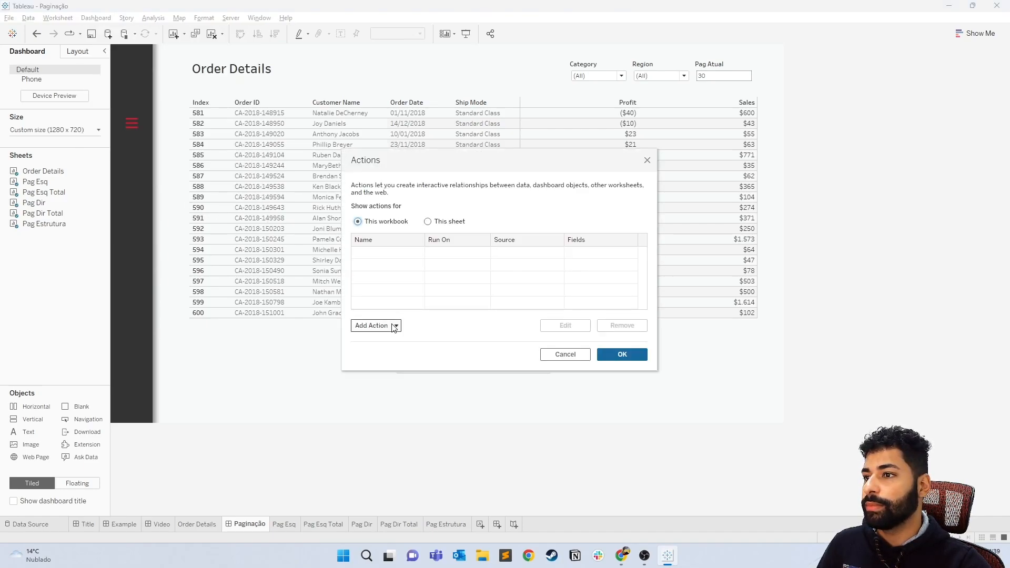
left_click(394, 326)
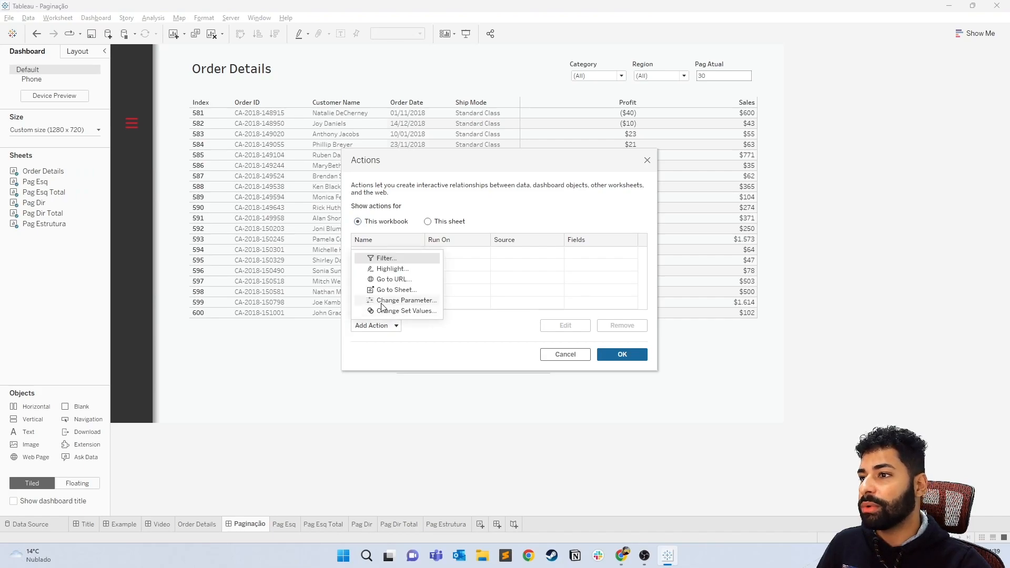
left_click(409, 301)
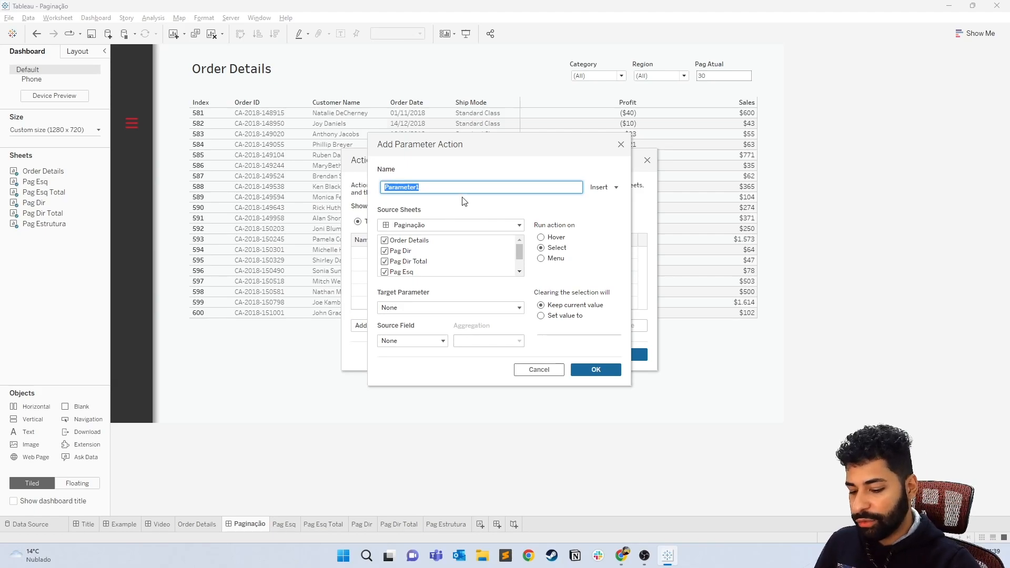
type("Pag Esq")
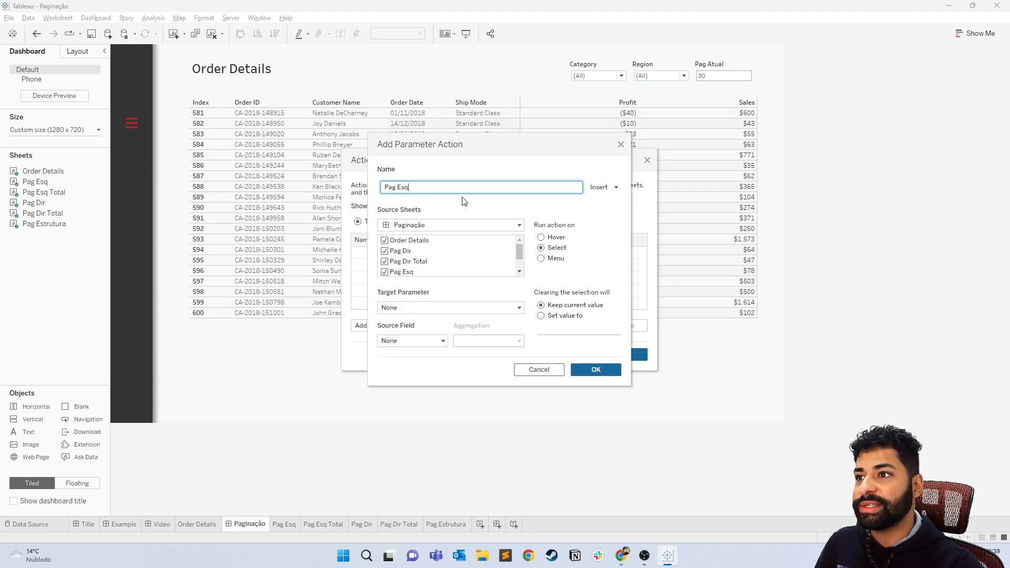
Limit the Pag Esq action's source sheets to the Pag Esq sheet only.
left_click(467, 257)
key("ctrl+a")
scroll(426, 263, "down", 1)
key("ctrl+a")
left_click(404, 251)
key("ctrl+a")
left_click(385, 253)
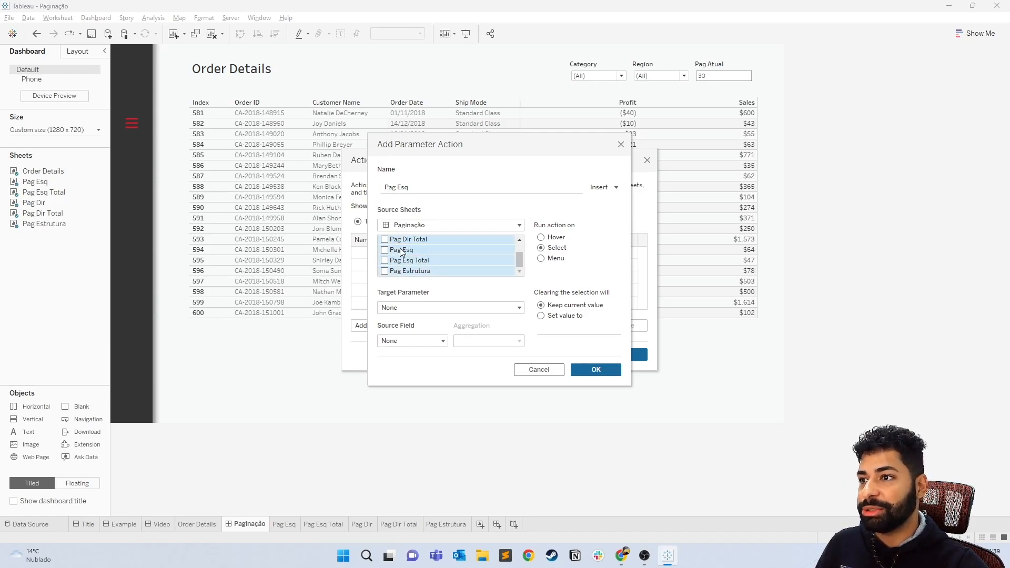
left_click(401, 251)
left_click(385, 250)
Set the Pag Esq action's target parameter to Pag Atual and its source field to SUM(Pag Esq).
left_click(395, 307)
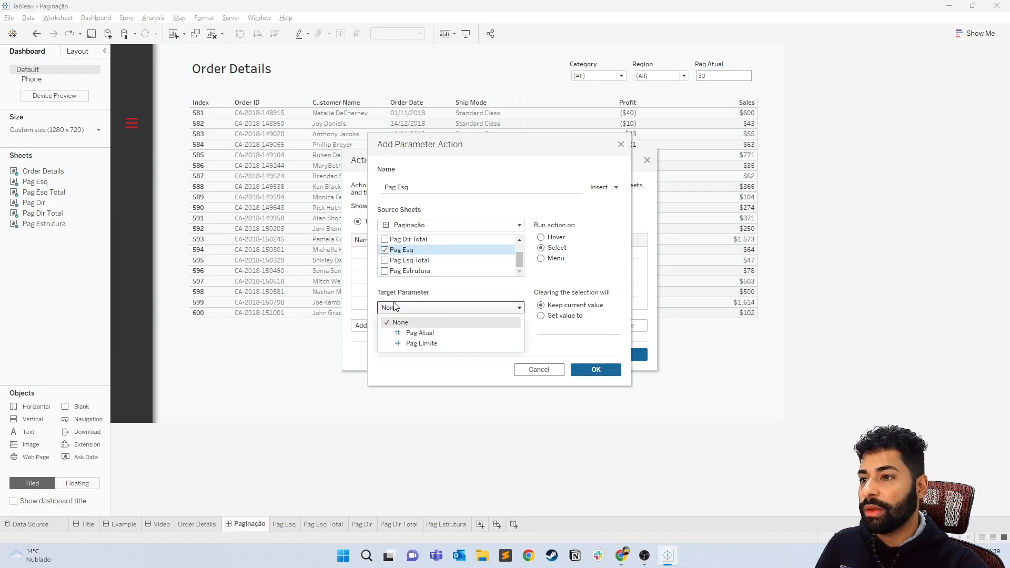
left_click(443, 334)
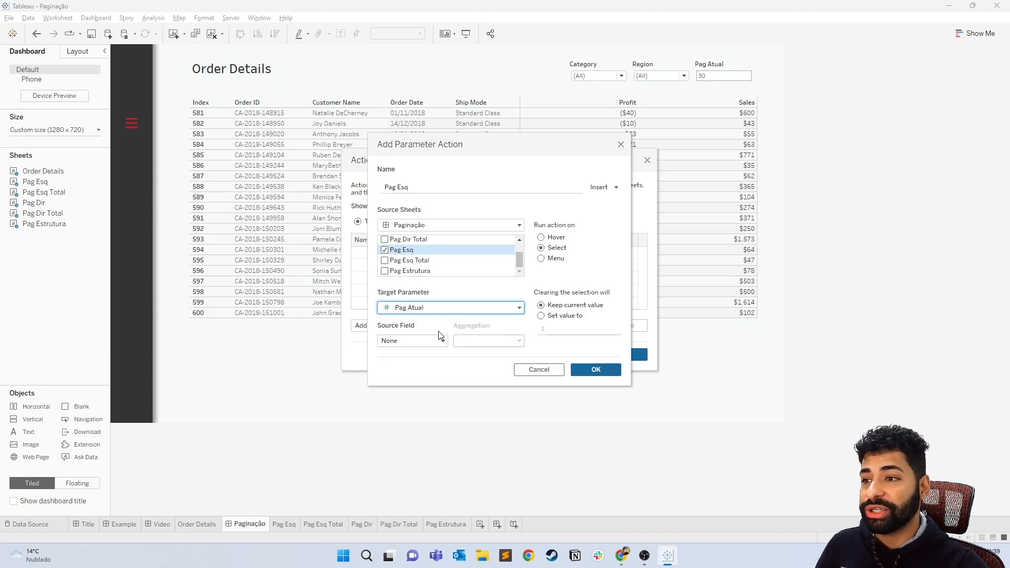
left_click(433, 340)
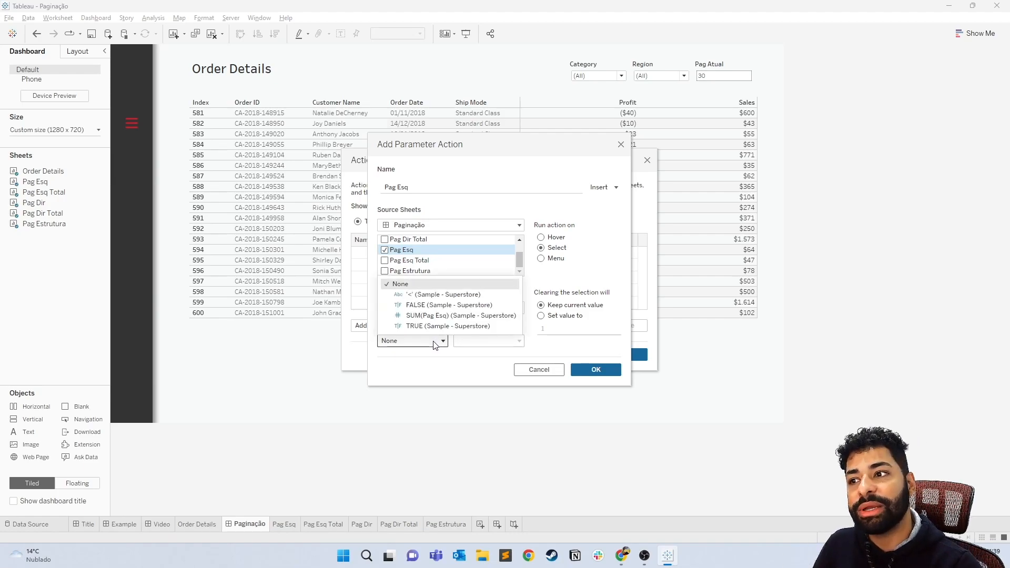
left_click(436, 315)
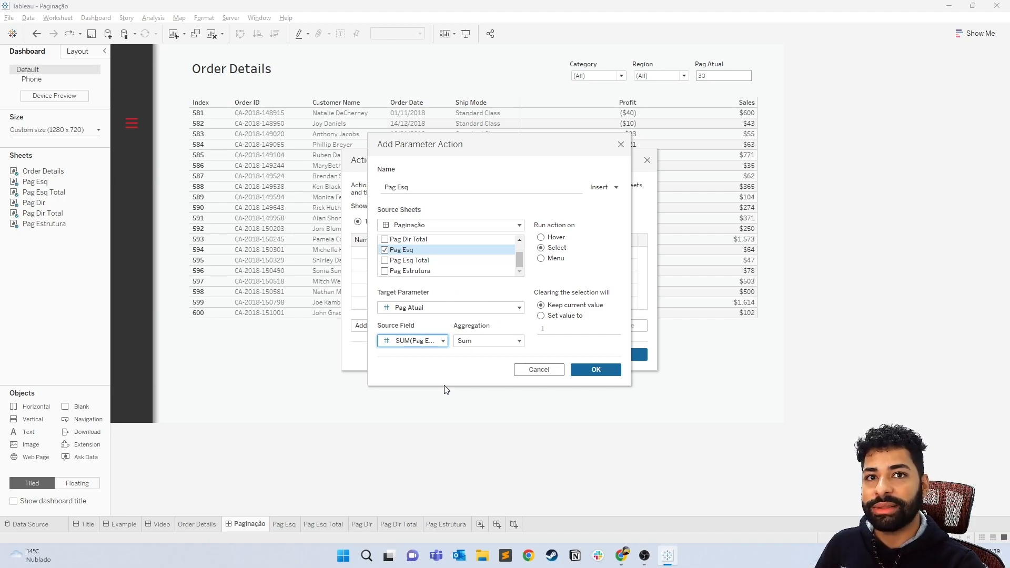
left_click(594, 371)
Save the dashboard actions and test going back pages with the < arrow sheet.
left_click(605, 355)
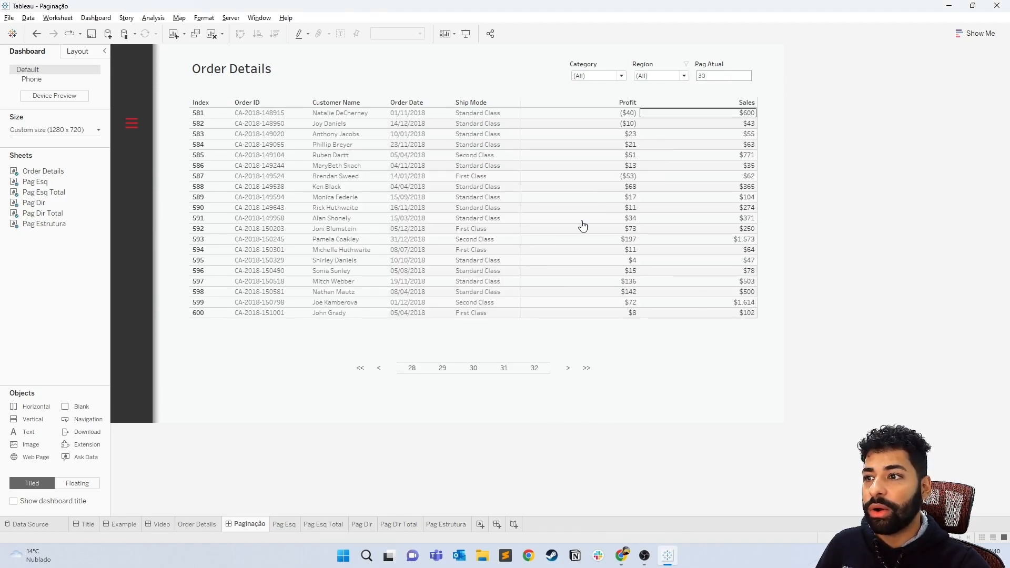
left_click(379, 371)
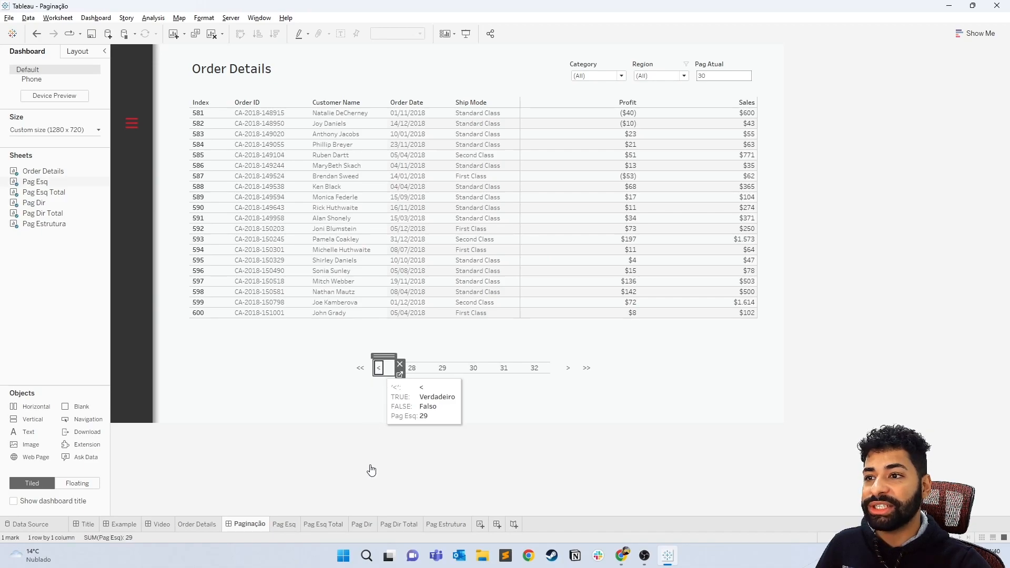
left_click(378, 370)
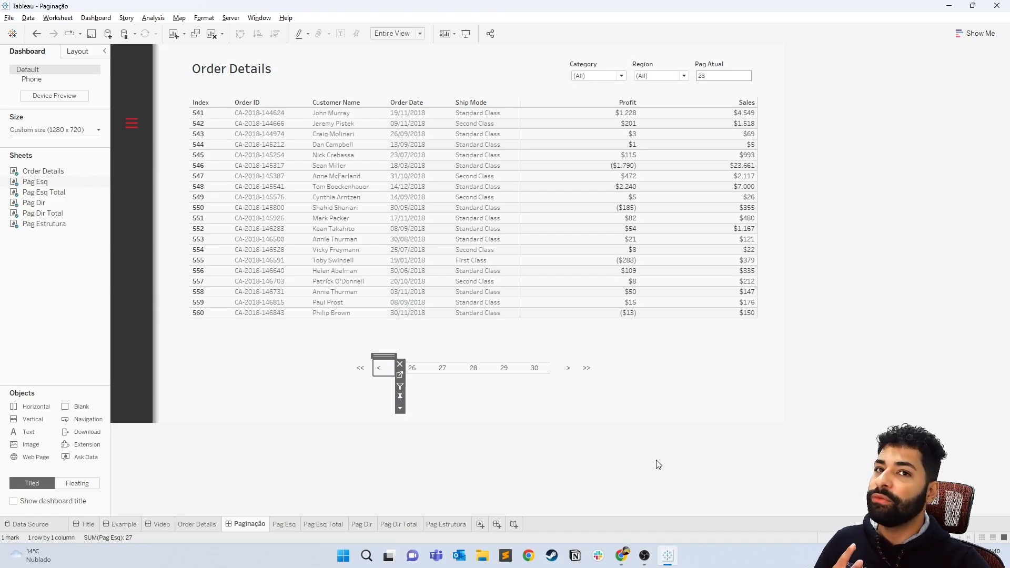
Add a Change Parameter action named Pag Dir, run from the Pag Dir sheet, that sets Pag Atual from the Pag Dir field.
left_click(102, 19)
left_click(106, 166)
left_click(368, 325)
left_click(400, 301)
type("Pag Dir")
left_click(421, 307)
left_click(415, 334)
double_click(461, 249)
left_click(407, 341)
left_click(427, 318)
left_click(594, 371)
Add a Change Parameter action named Pag Esq Total, run from the Pag Esq Total sheet, that sets Pag Atual from the Pag Esq Total field.
left_click(361, 325)
left_click(399, 302)
type("Pag Esq Total")
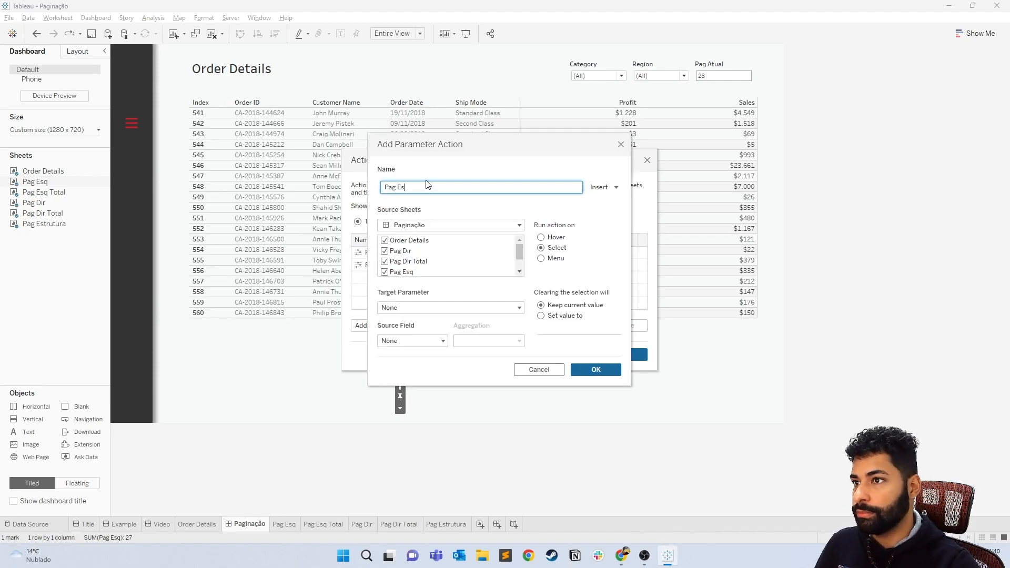
key("ctrl+a")
left_click(385, 262)
scroll(385, 262, "down", 2)
left_click(385, 261)
left_click(409, 308)
left_click(415, 333)
left_click(412, 342)
left_click(410, 316)
left_click(595, 370)
Add a Change Parameter action named Pag Dir Total, run from the Pag Dir Total sheet, that sets Pag Atual from the Pag Total field.
left_click(360, 325)
left_click(400, 303)
type("Pag Dir ")
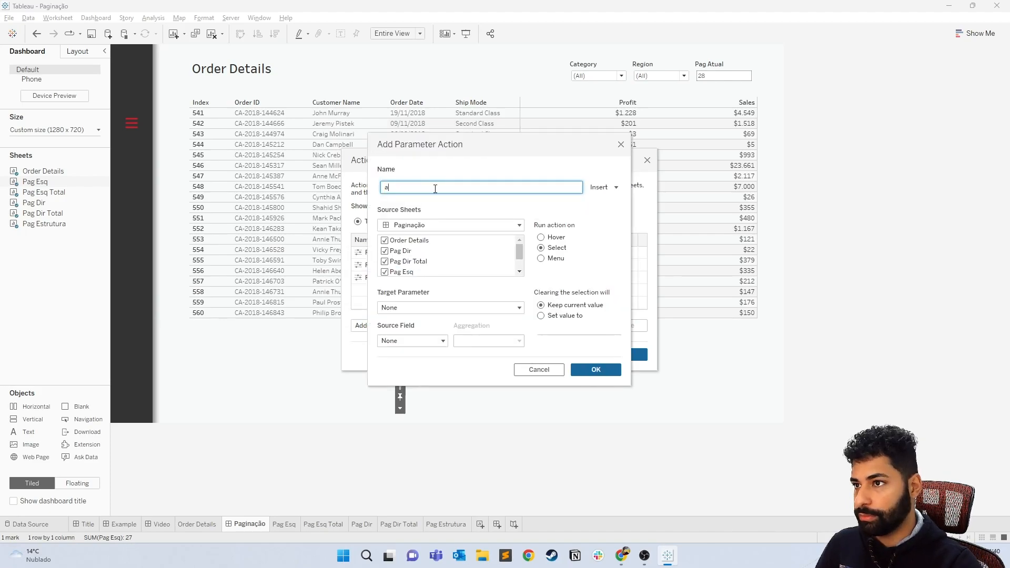
type("Total")
left_click(456, 262)
key("ctrl+a")
left_click(385, 262)
left_click(385, 262)
left_click(416, 308)
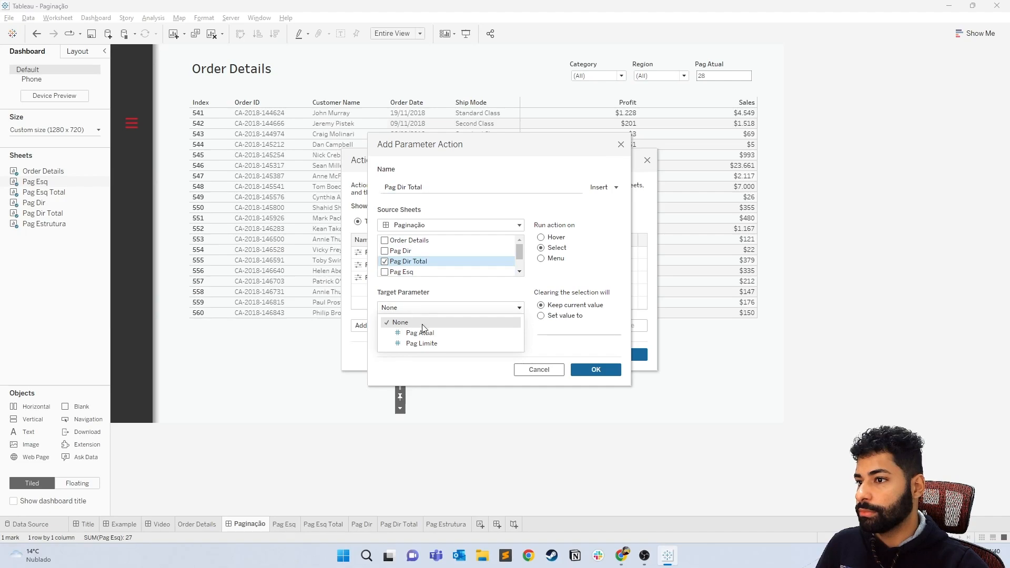
left_click(419, 332)
left_click(420, 342)
left_click(462, 305)
left_click(596, 370)
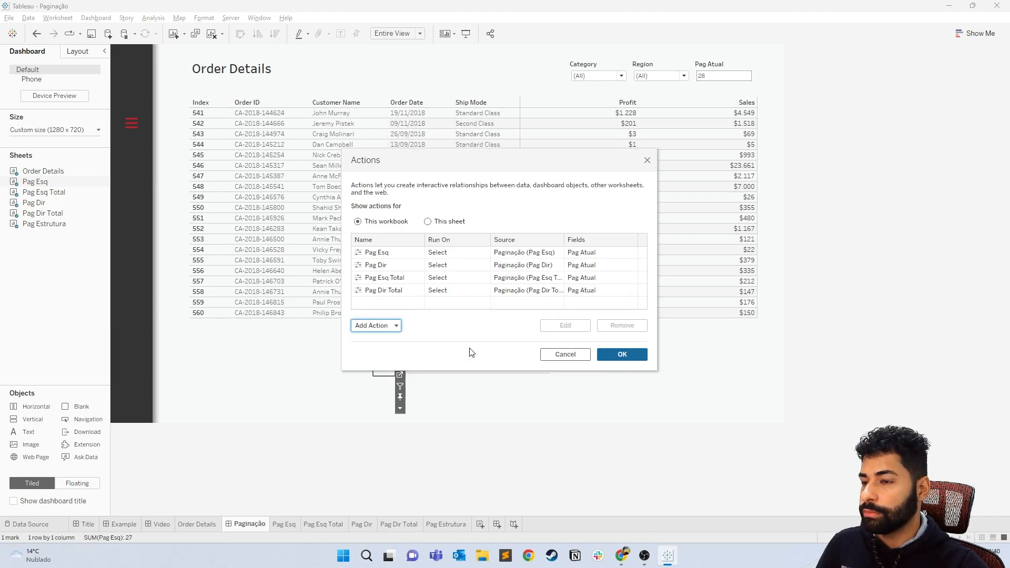
Save the dashboard actions and test jumping to the last page with >> and to the first with <<.
left_click(622, 355)
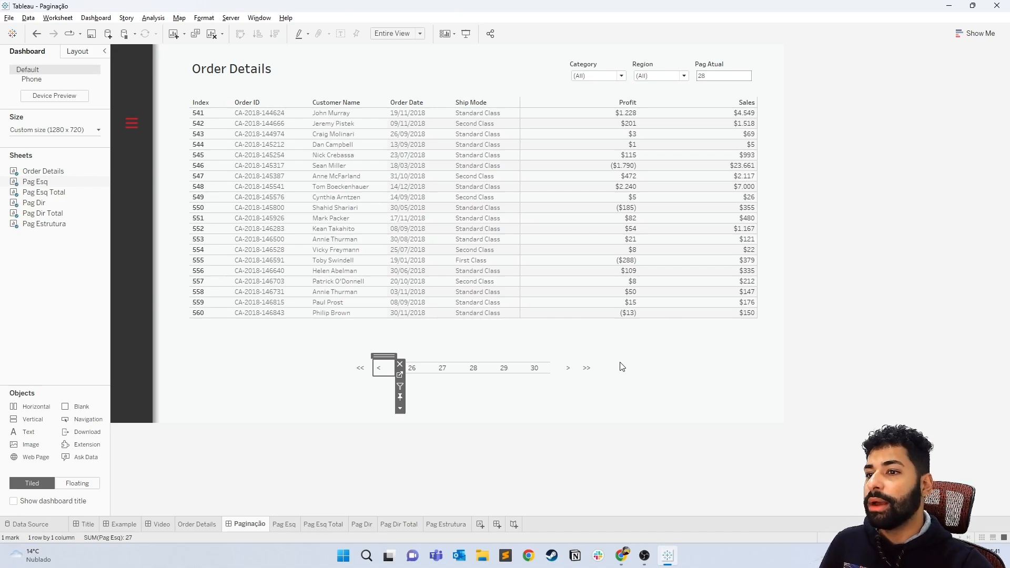
left_click(586, 367)
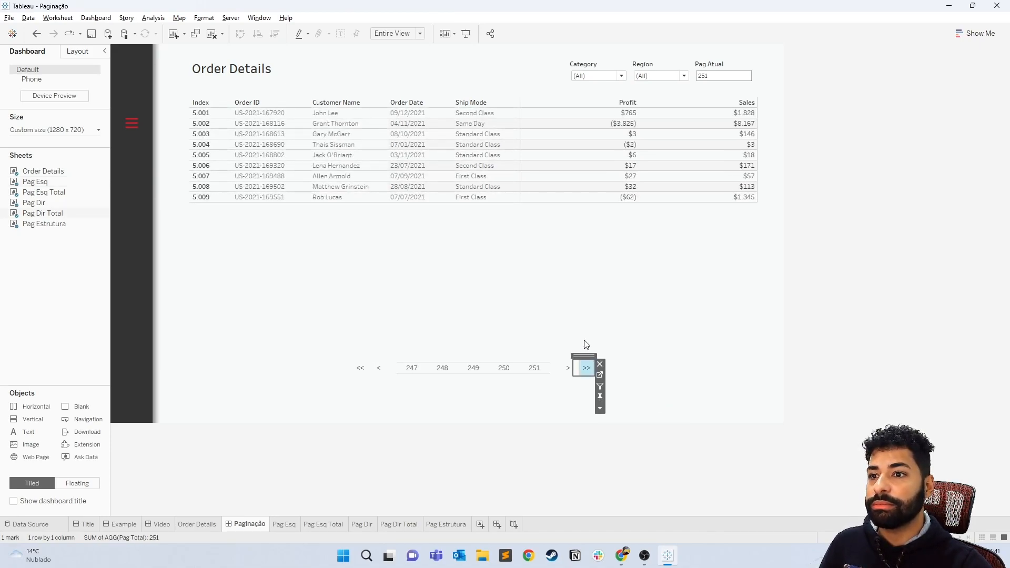
left_click(360, 367)
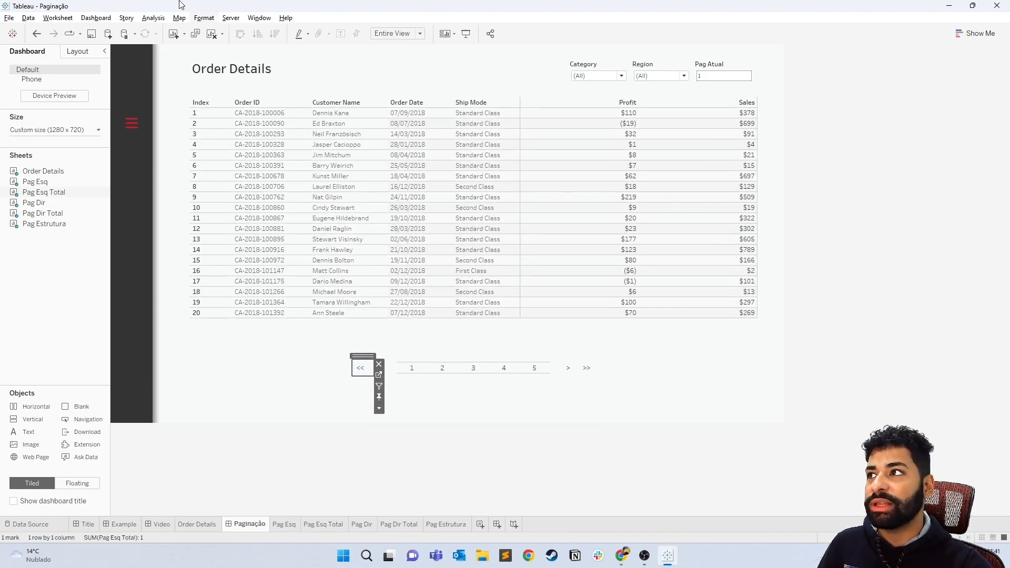
Start another Change Parameter action on the dashboard and name it Pag Estrutura.
left_click(100, 18)
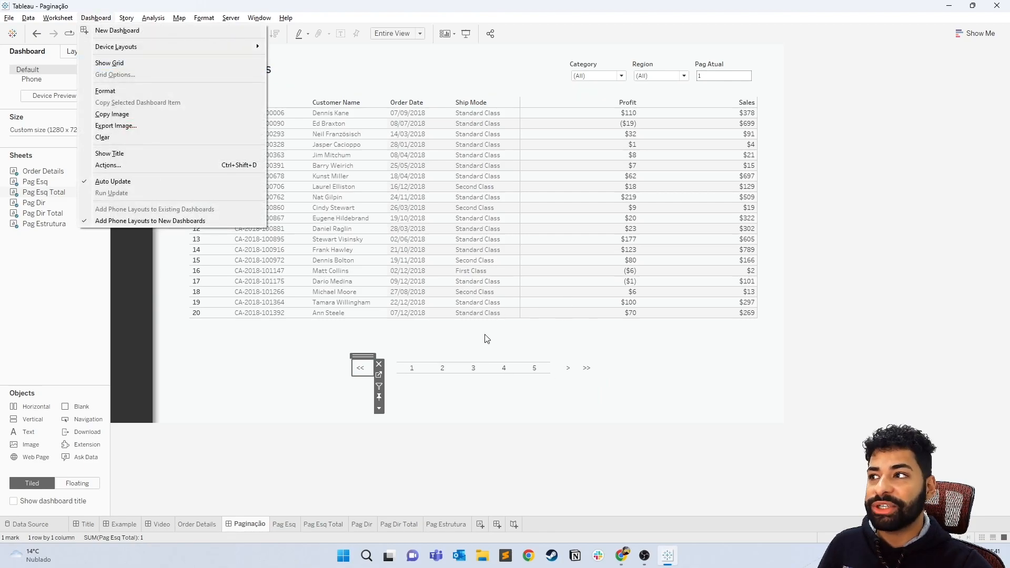
left_click(163, 166)
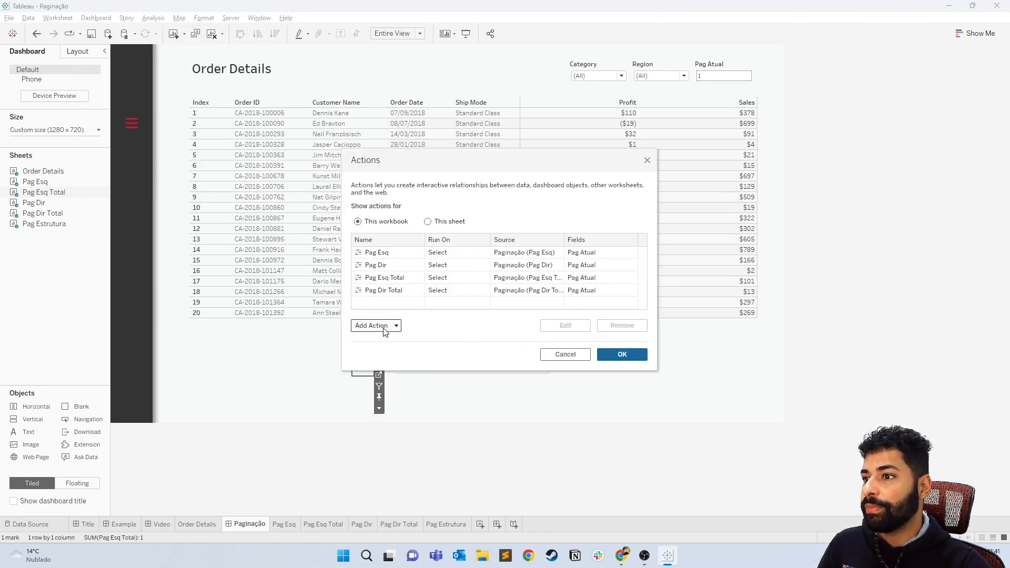
left_click(384, 328)
left_click(395, 305)
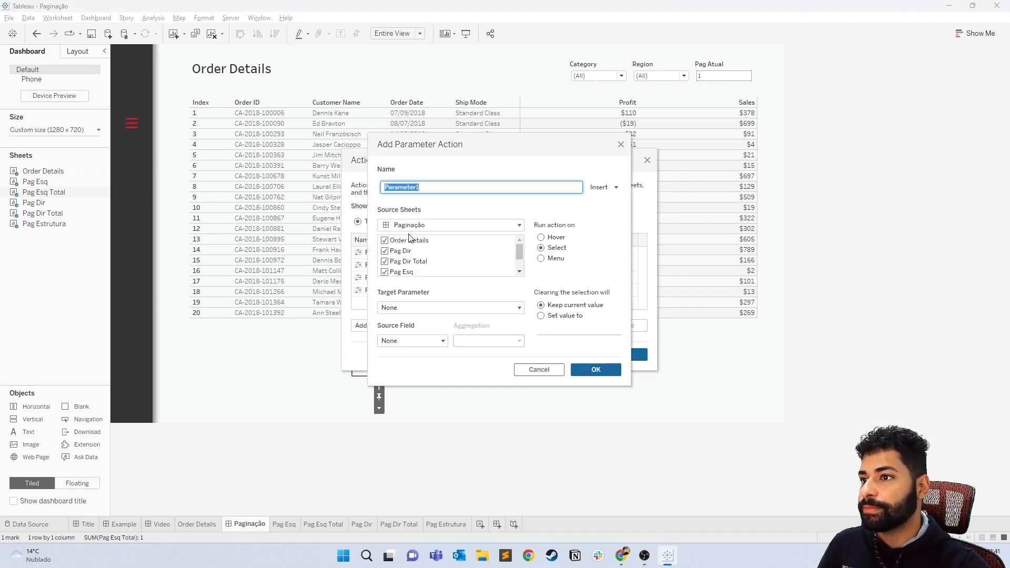
type("Pag Estrutura")
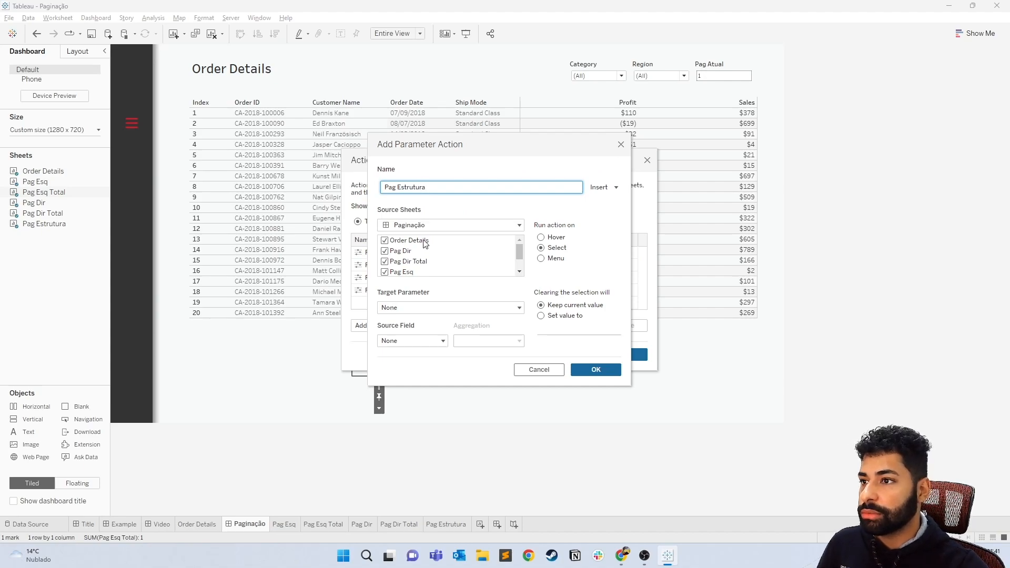
Limit the Pag Estrutura action's source sheets to the Pag Estrutura sheet only.
left_click(407, 254)
key("ctrl+a")
left_click(385, 251)
scroll(387, 259, "down", 1)
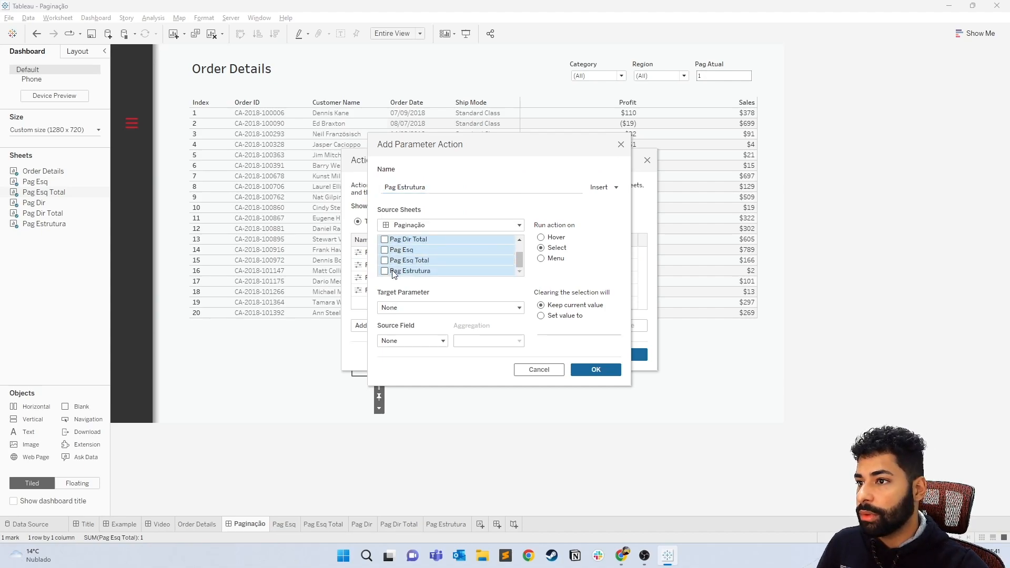
left_click(392, 271)
Set the Pag Estrutura action's target parameter to Pag Atual and its source field to Paginas.
left_click(402, 307)
left_click(413, 332)
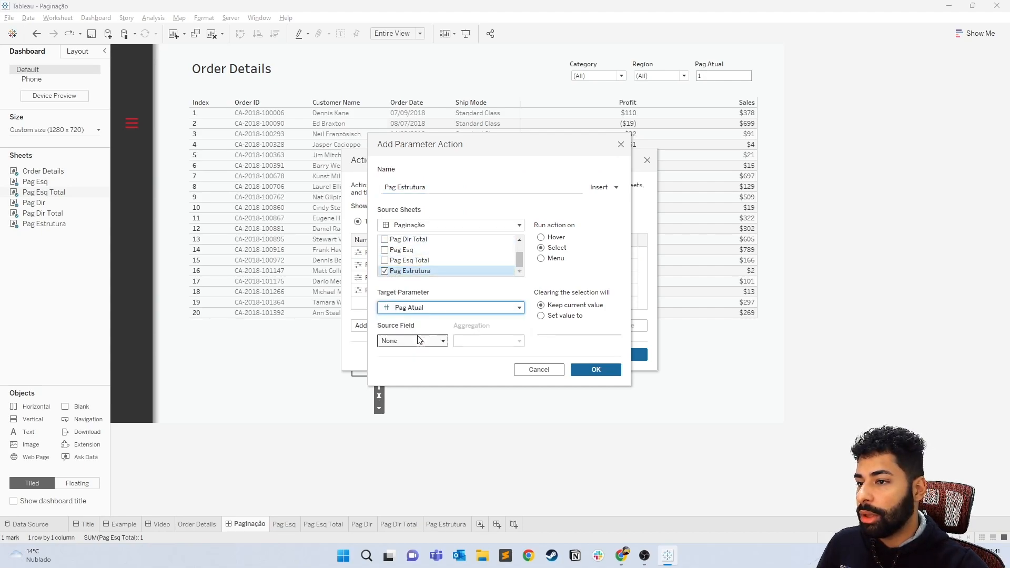
left_click(419, 340)
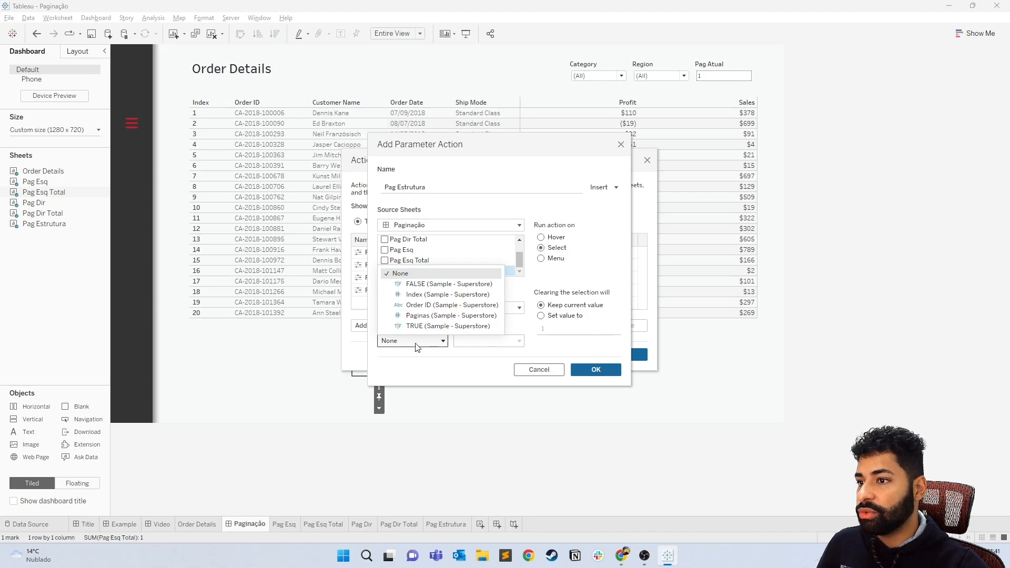
left_click(424, 315)
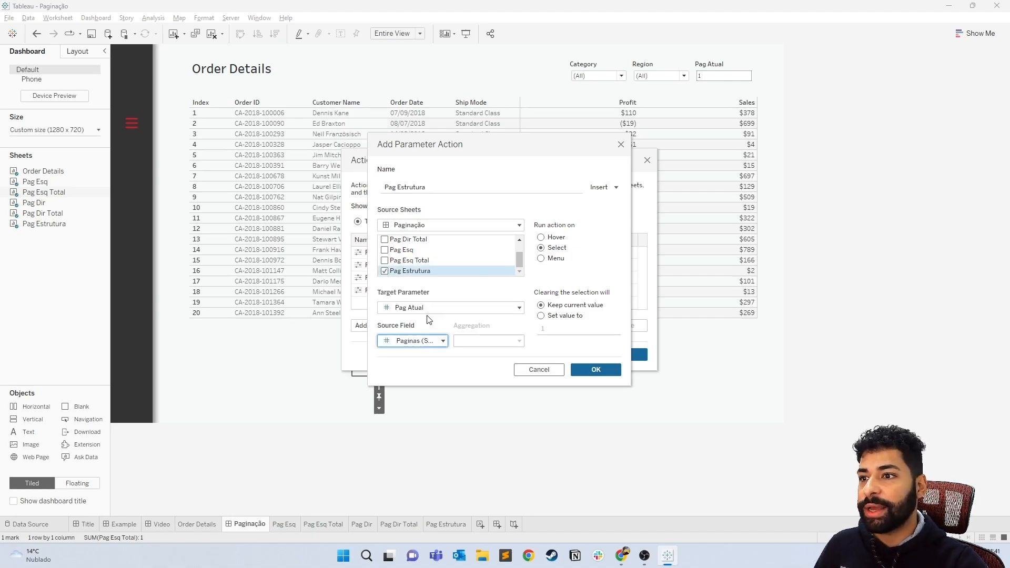
left_click(601, 370)
Save the dashboard actions and test the page strip by going to page 5.
left_click(621, 355)
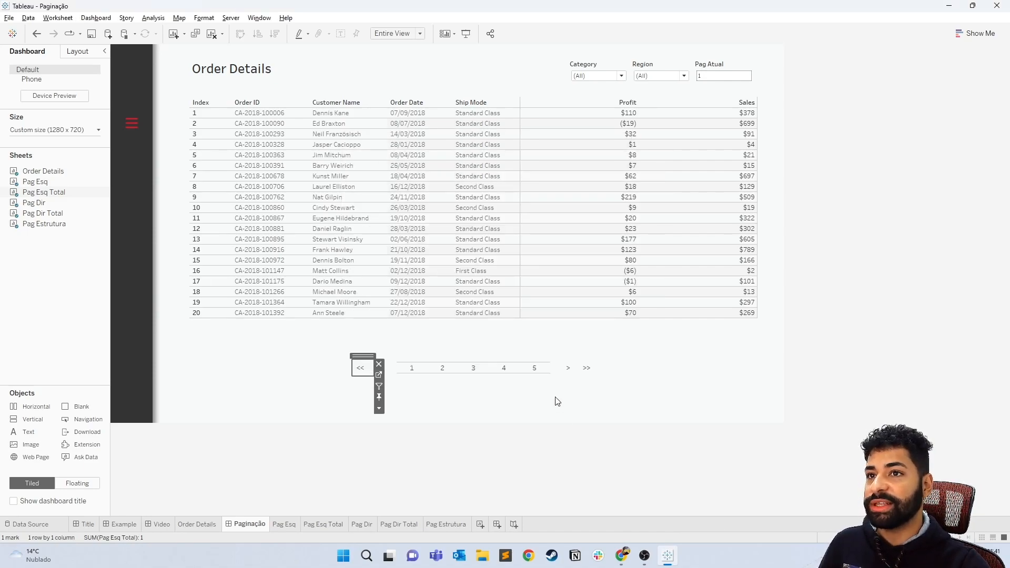
left_click(533, 369)
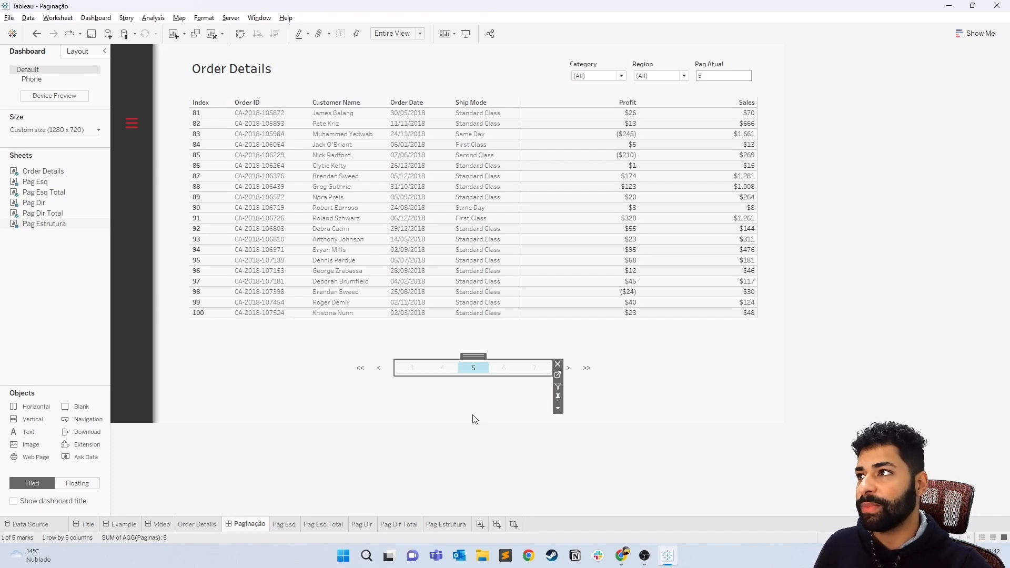
Add a filter action to the dashboard and name it Limpa Seleção - Pag Estrutura.
left_click(472, 371)
left_click(96, 17)
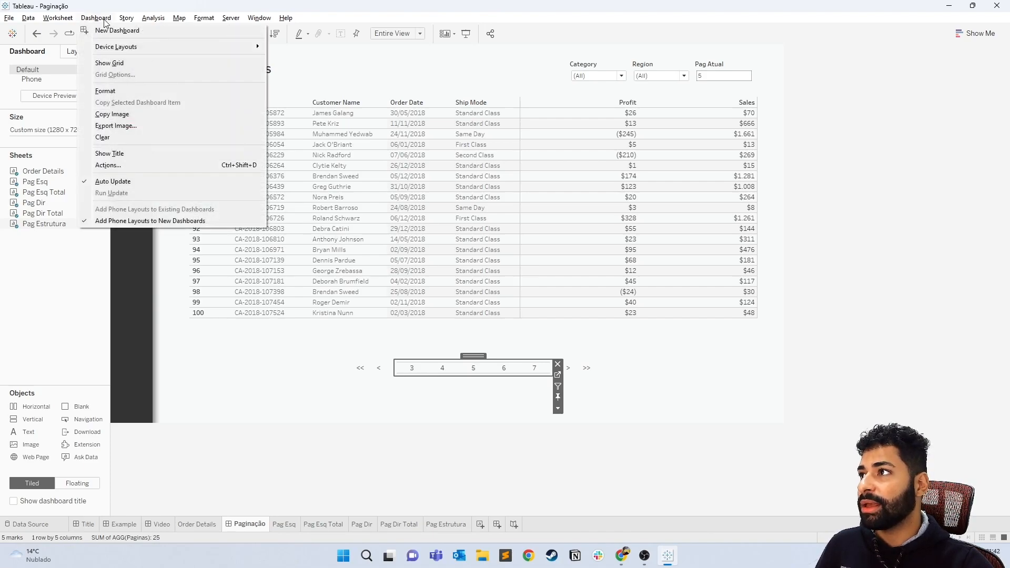
left_click(114, 163)
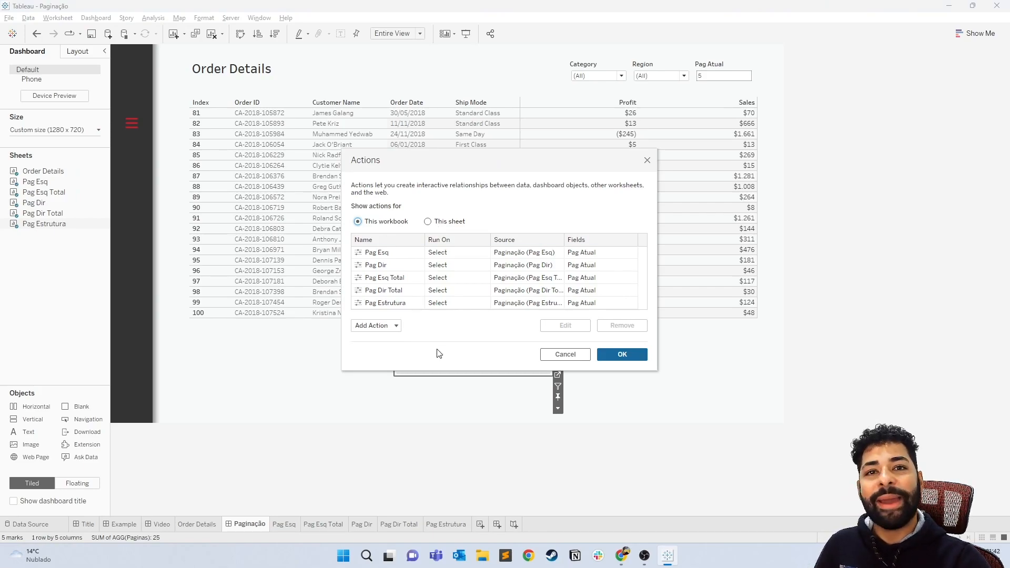
left_click_drag(475, 371, 477, 424)
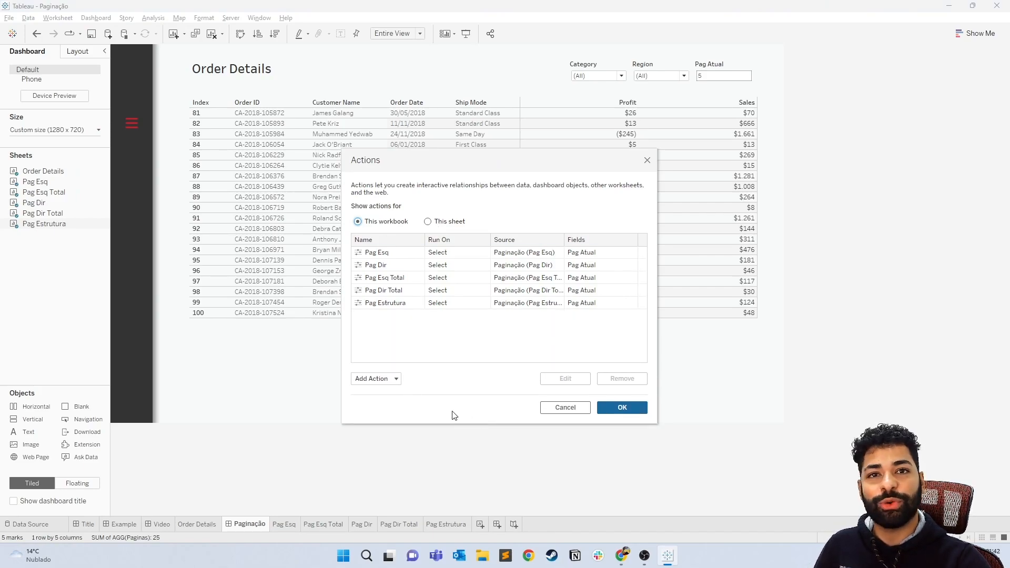
left_click(388, 378)
left_click(403, 312)
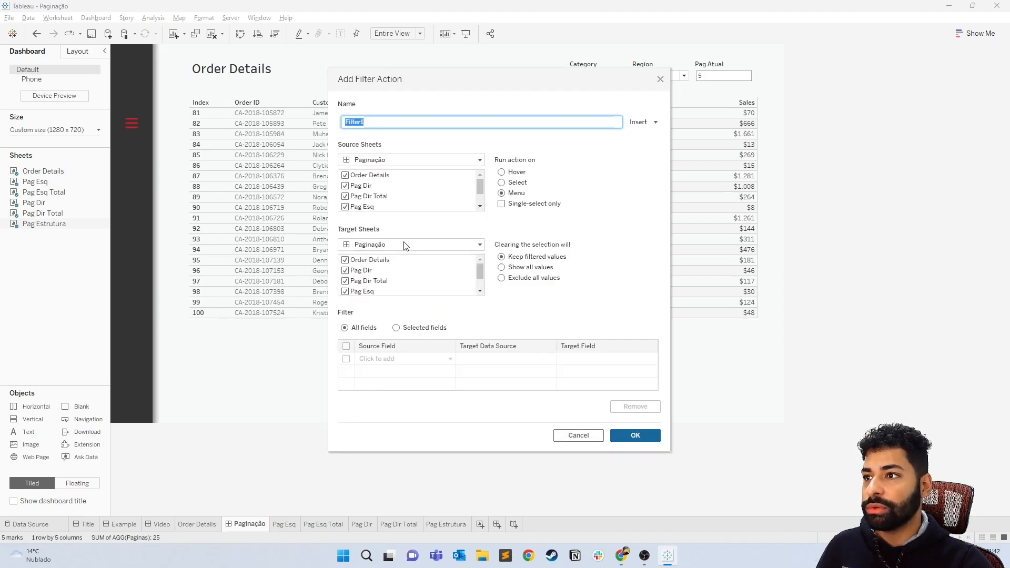
type("Limpa Seleção")
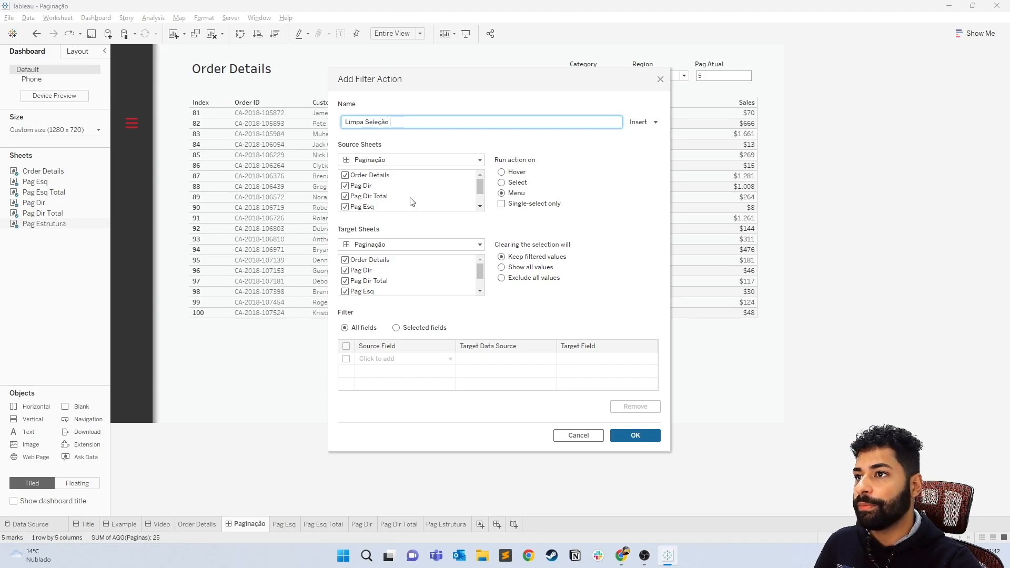
type(" - Pag Estrutura")
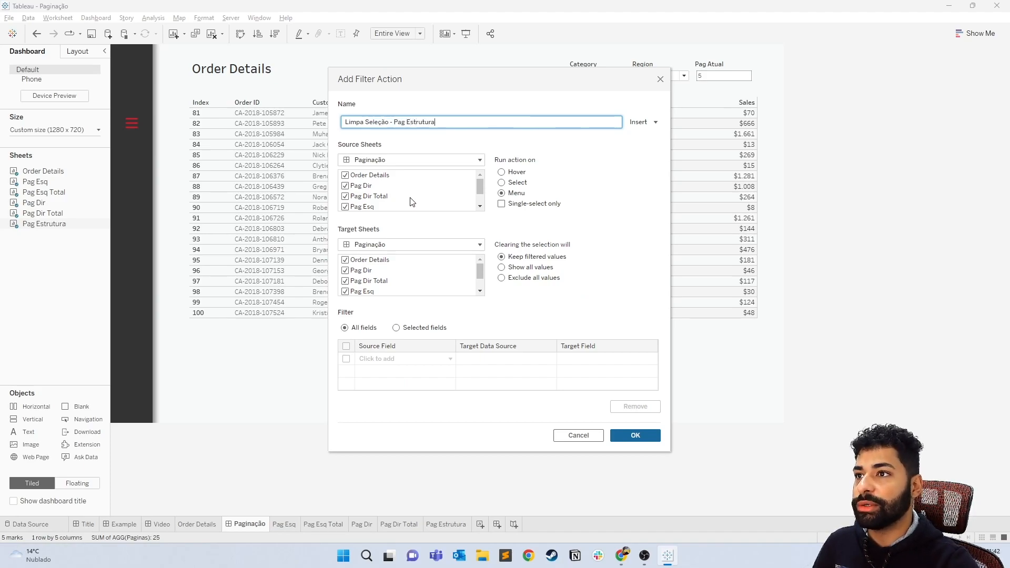
Make the filter action run on select from the Pag Estrutura source sheet only, showing all values when the selection is cleared.
left_click(411, 199)
left_click(502, 183)
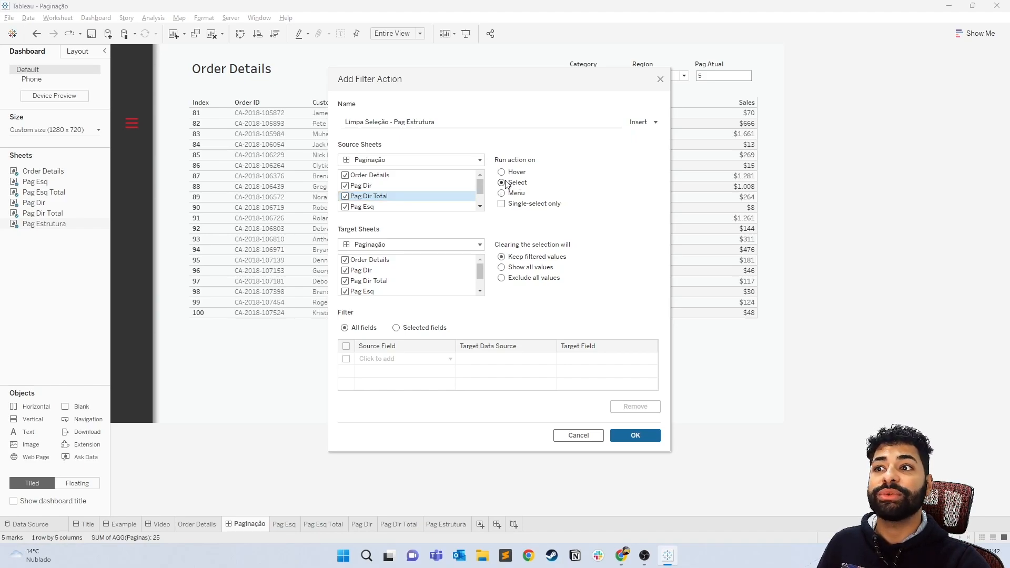
left_click(413, 175)
left_click(389, 206, "shift")
left_click(345, 175)
scroll(379, 184, "down", 1)
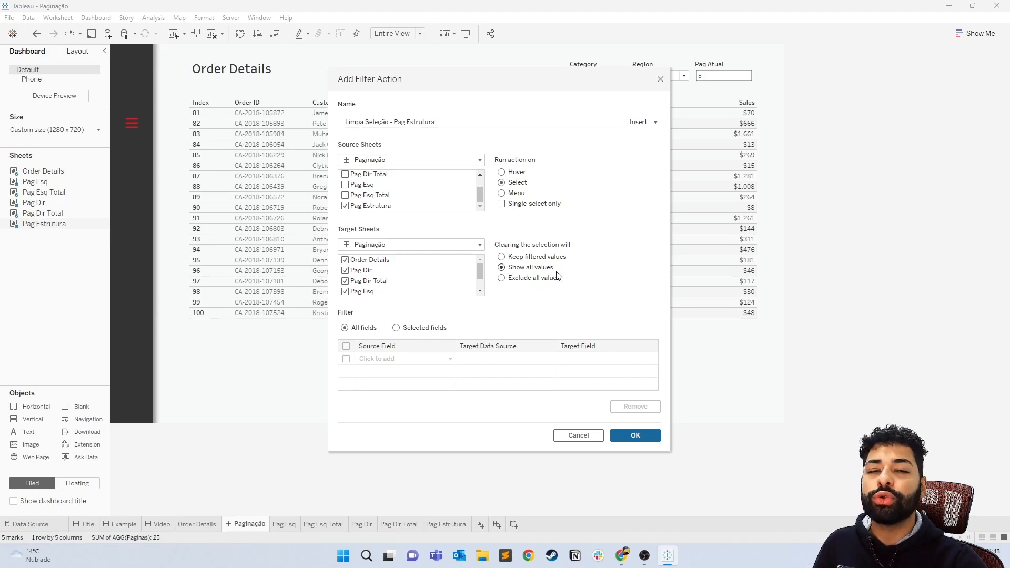
Set the filter action's target to the Pag Estrutura worksheet itself instead of the Paginação dashboard.
left_click(440, 246)
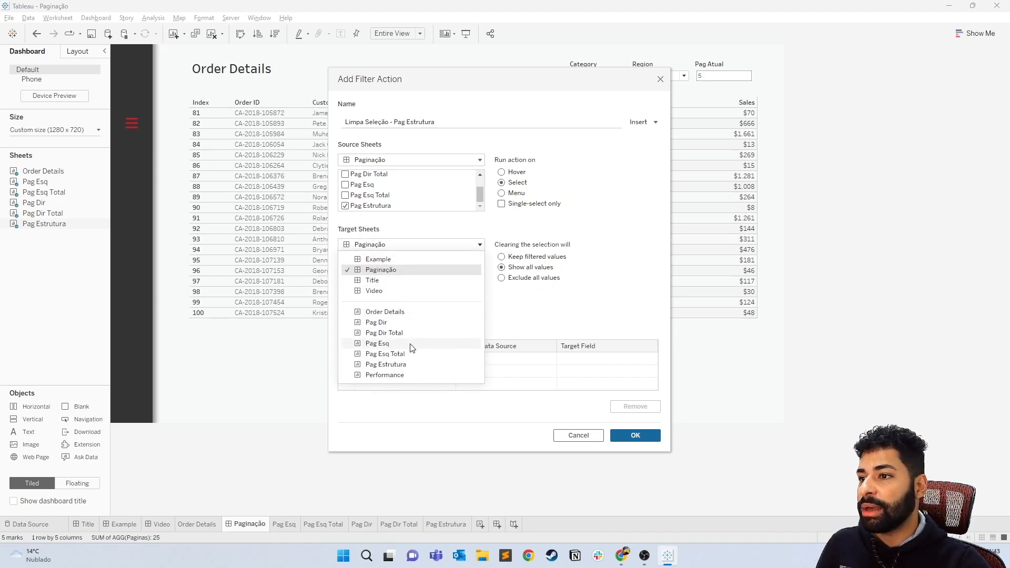
left_click(397, 365)
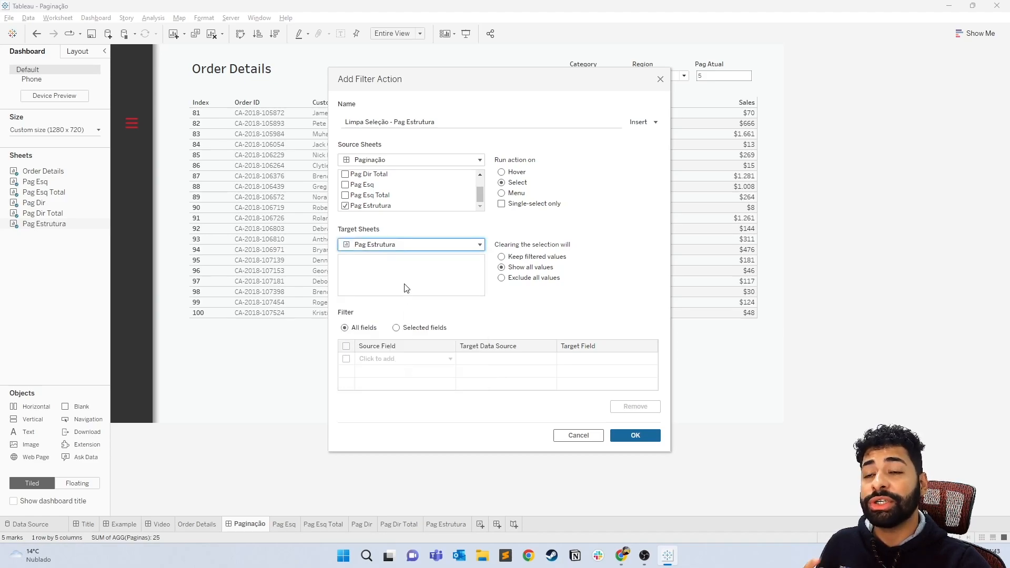
left_click(406, 246)
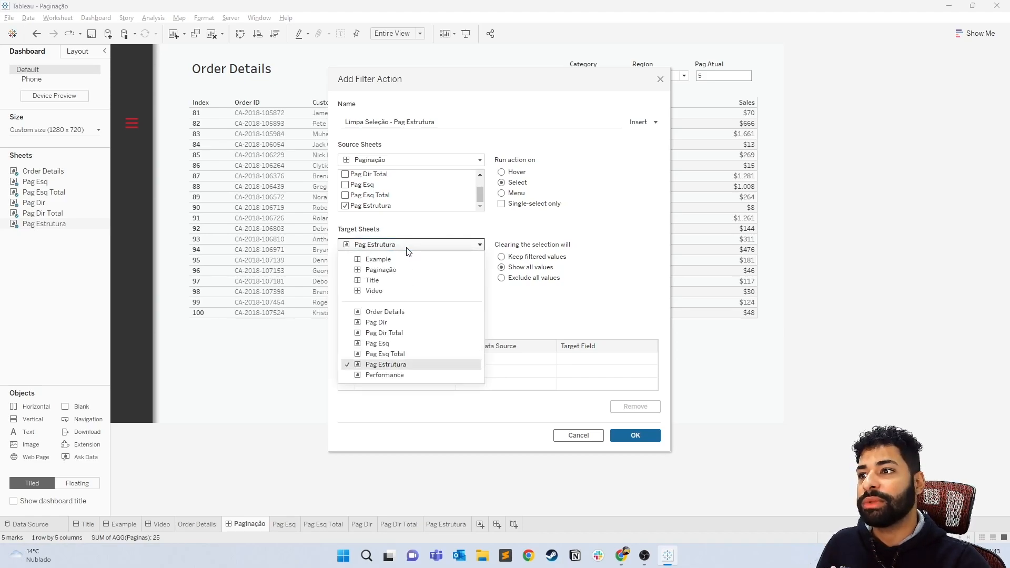
left_click(389, 283)
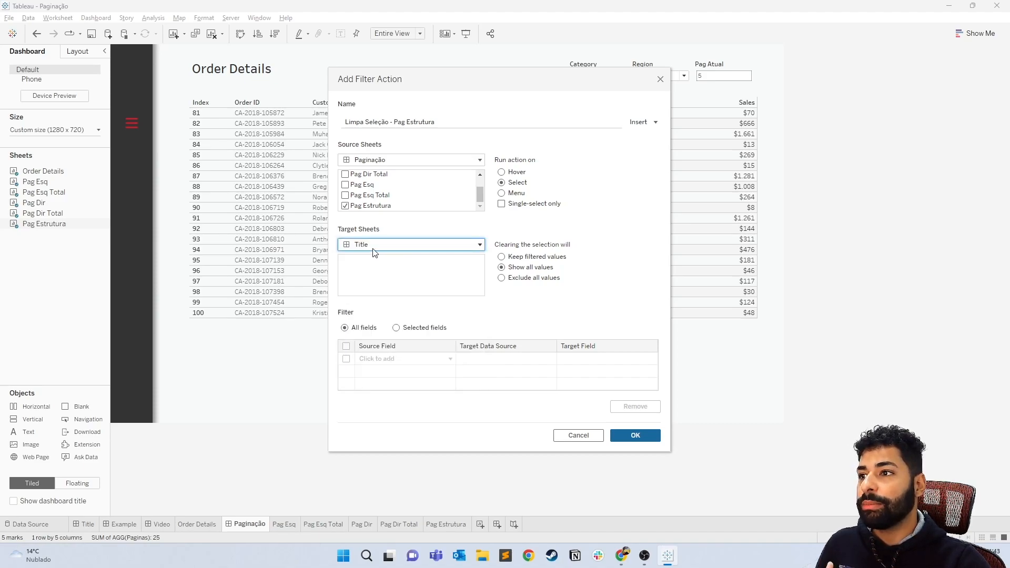
left_click(374, 250)
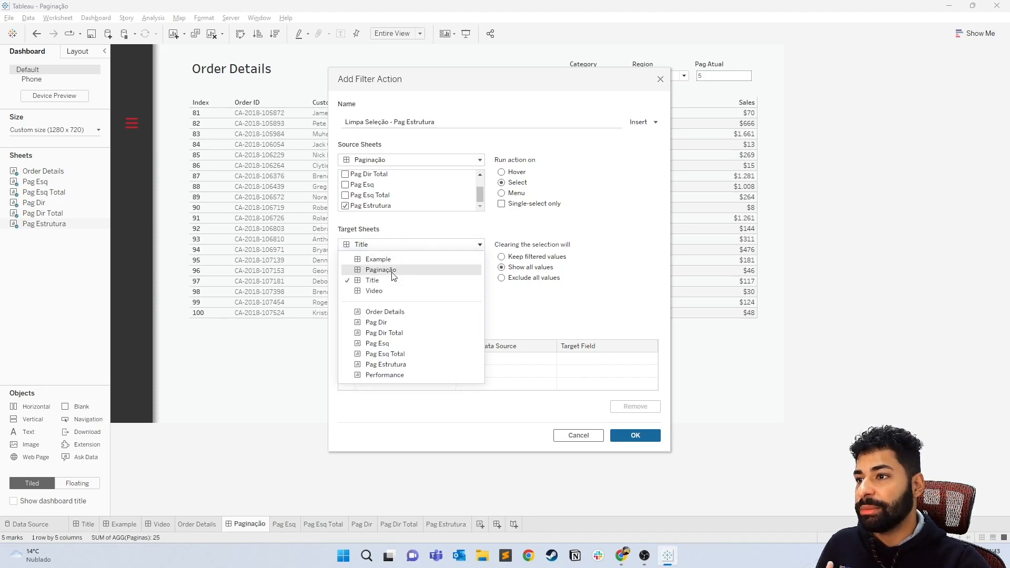
left_click(391, 271)
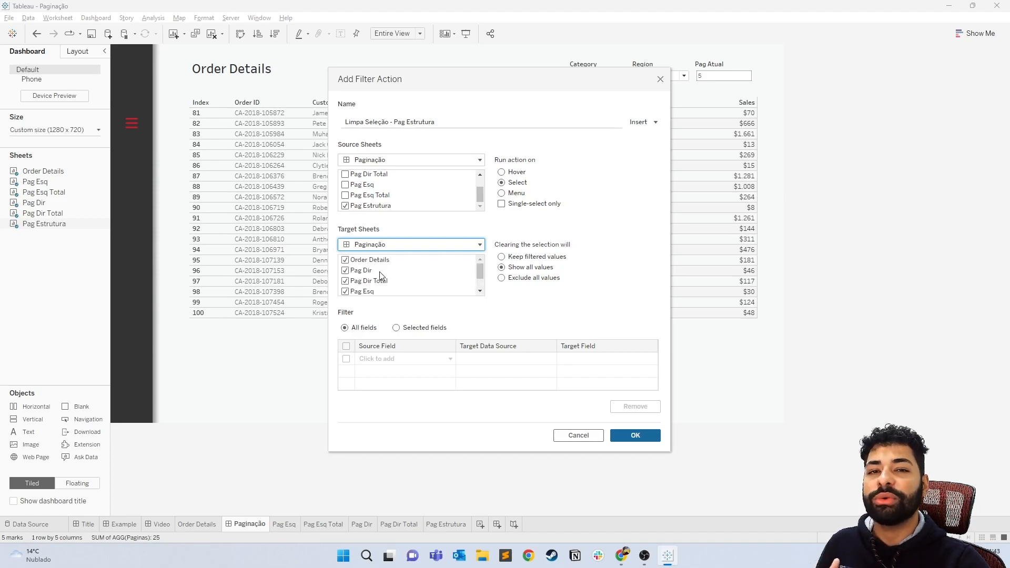
left_click(392, 250)
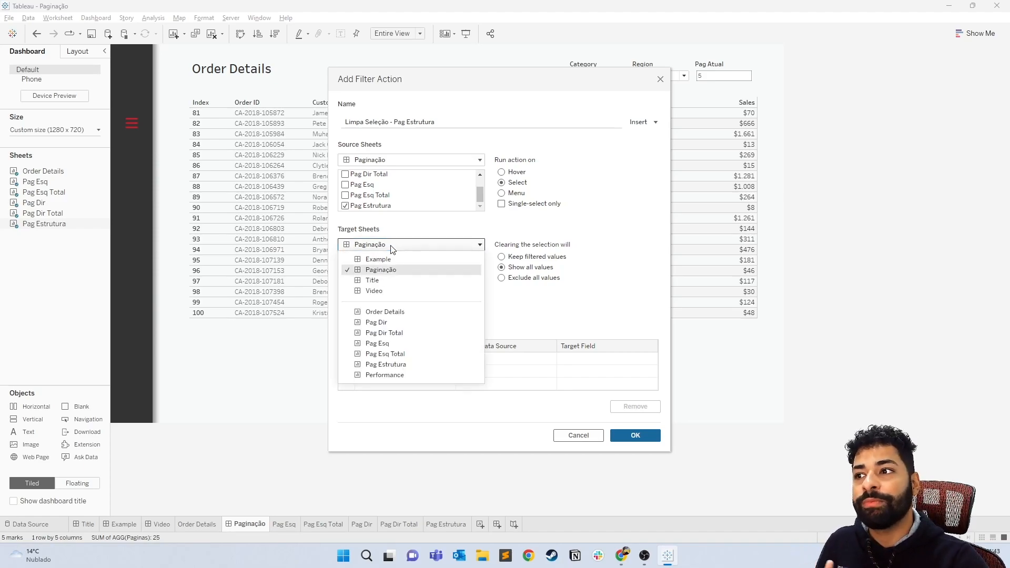
left_click(398, 365)
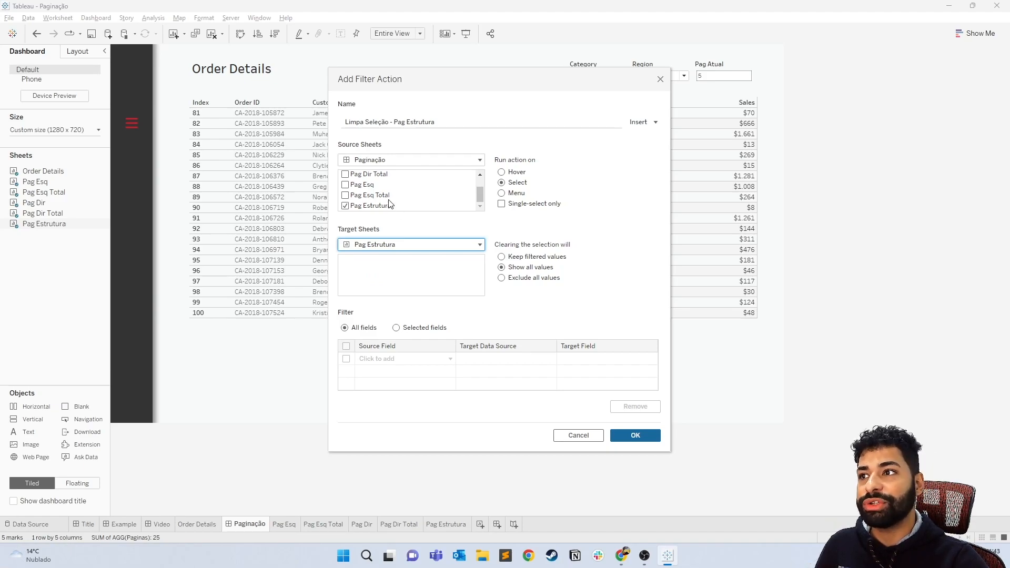
Filter on selected fields, mapping source field TRUE to target field FALSE, and confirm the Pag Estrutura filter action.
left_click(396, 328)
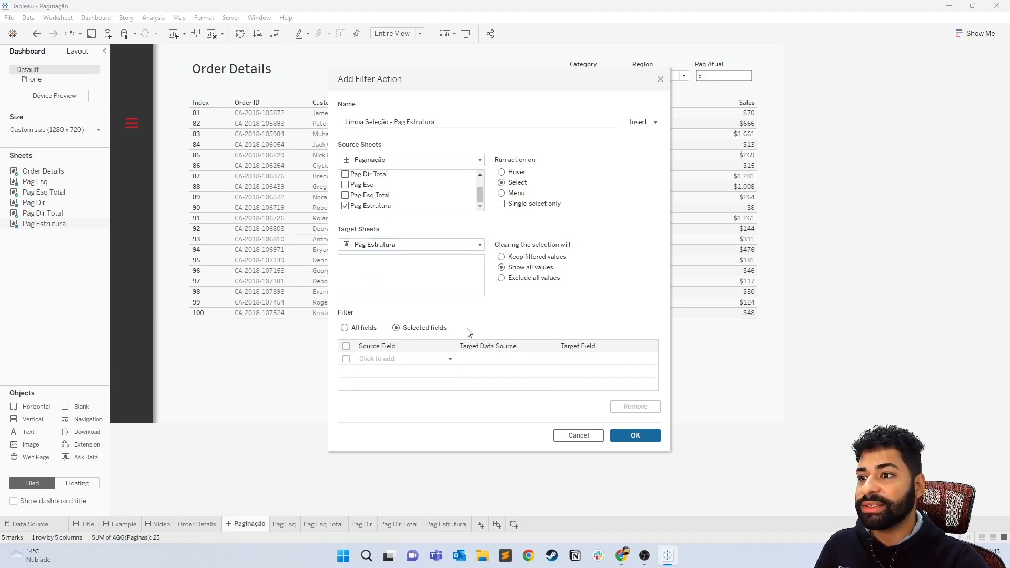
left_click(436, 359)
type("true")
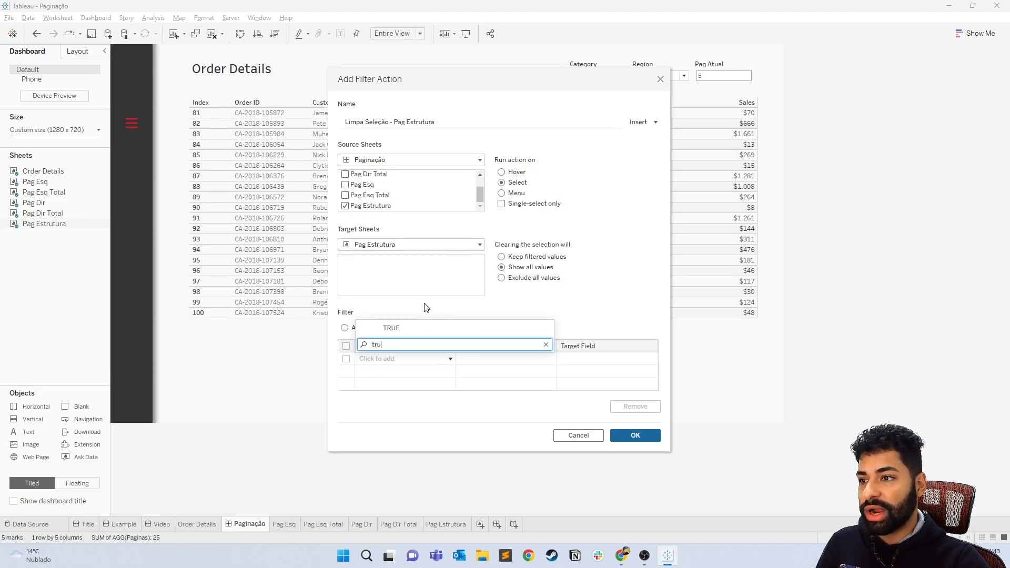
left_click(403, 327)
left_click(582, 358)
type("true")
left_click(561, 389)
left_click(648, 435)
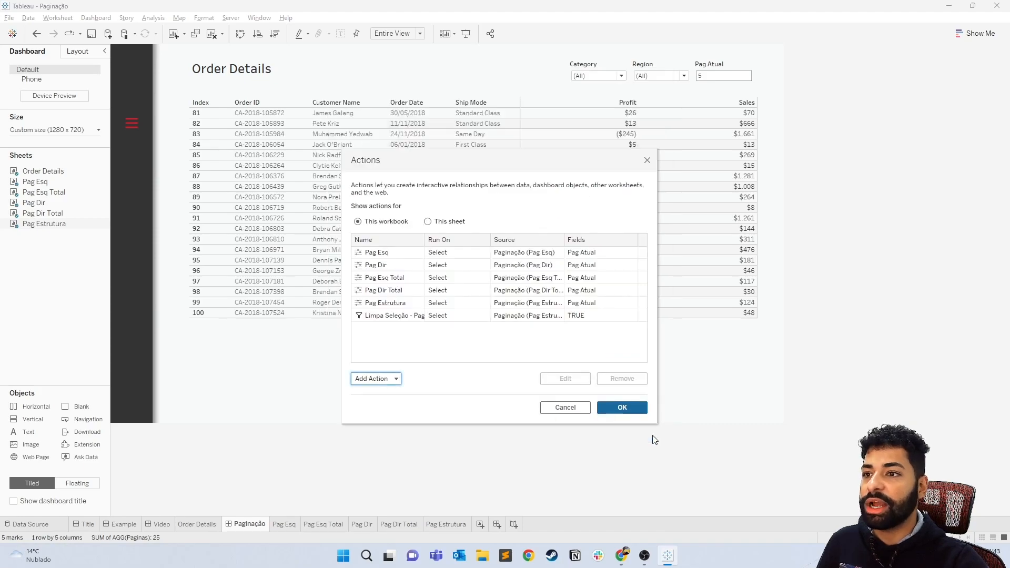
Save the dashboard actions and test the page strip by going to page 7.
left_click(623, 408)
left_click(535, 368)
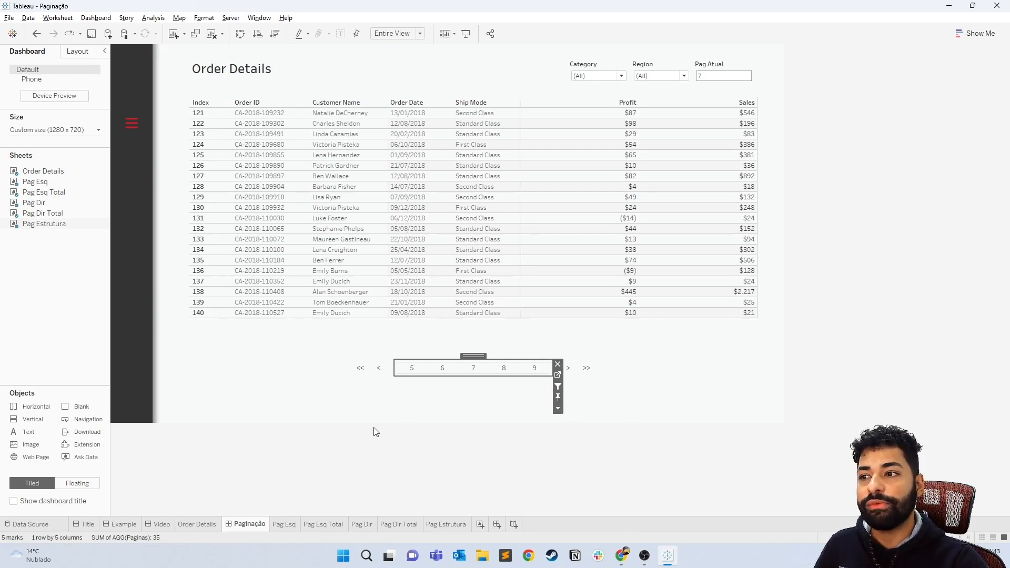
mouse_move(398, 522)
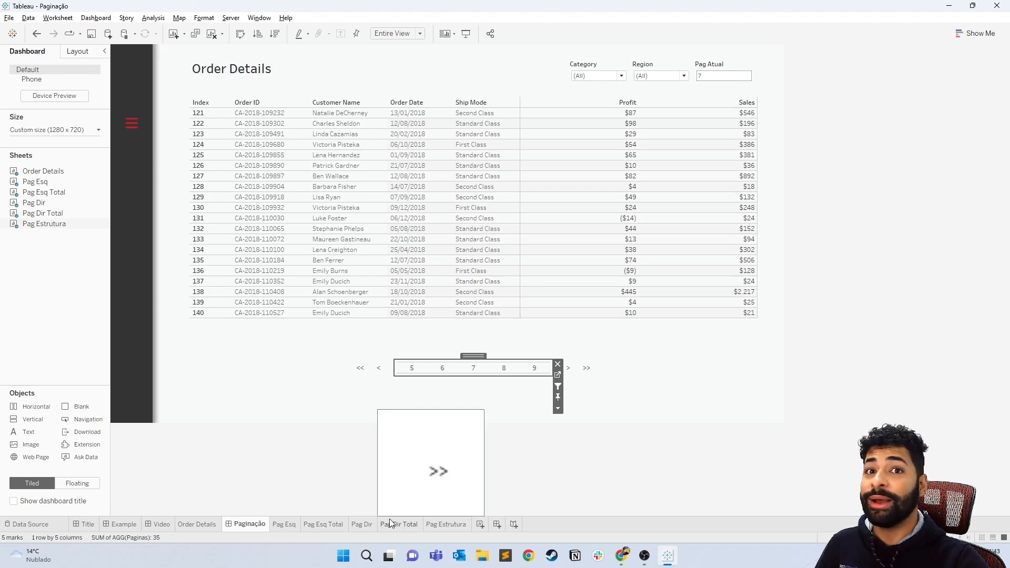
Add another dashboard filter action and name it Limpa Seleção - Pag Esq.
left_click(103, 19)
left_click(108, 165)
left_click(382, 324)
left_click(383, 257)
type("Limpa Seleção - Pag")
triple_click(433, 120)
type("Esq")
Limit the action's source to the Pag Esq sheet, run it on select, and show all values when the selection is cleared.
left_click_drag(368, 175, 368, 207)
left_click(363, 208)
left_click(509, 182)
left_click(520, 267)
left_click(420, 244)
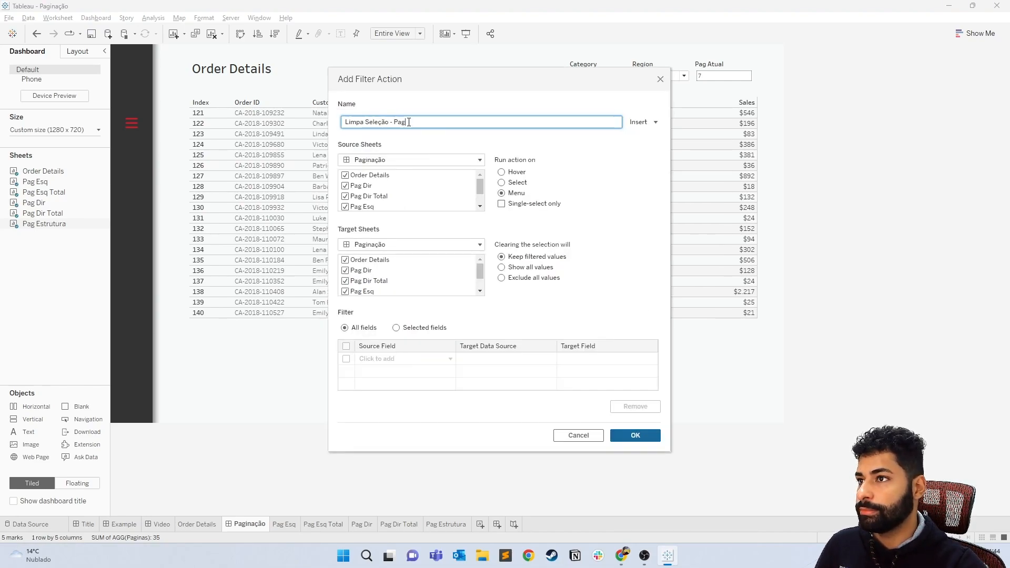
Name the next filter action Limpa Seleção - Pag Dir and make it run on select from the Pag Dir sheet only, showing all values when cleared.
type("Dir")
left_click(429, 186)
key("ctrl+a")
left_click(347, 186)
left_click(509, 184)
left_click(507, 267)
left_click(406, 269)
key("ctrl+a")
Target the Pag Dir worksheet, map source field TRUE to target field FALSE, and confirm the filter action.
left_click(421, 244)
left_click(368, 327)
left_click(423, 329)
left_click(404, 358)
left_click(384, 340)
left_click(576, 358)
left_click(633, 436)
Add a filter action named Limpa Seleção - Pag Esq Total with only the Pag Esq Total sheet as its source.
left_click(376, 326)
left_click(387, 259)
type("Limpa Seleção - Pag Esq Total")
left_click(410, 187)
key("ctrl+a")
left_click(345, 186)
scroll(374, 197, "down", 3)
left_click(345, 195)
Run the action on select with the Pag Esq Total worksheet as its target, and confirm it.
left_click(503, 182)
left_click(410, 244)
left_click(387, 353)
left_click(634, 434)
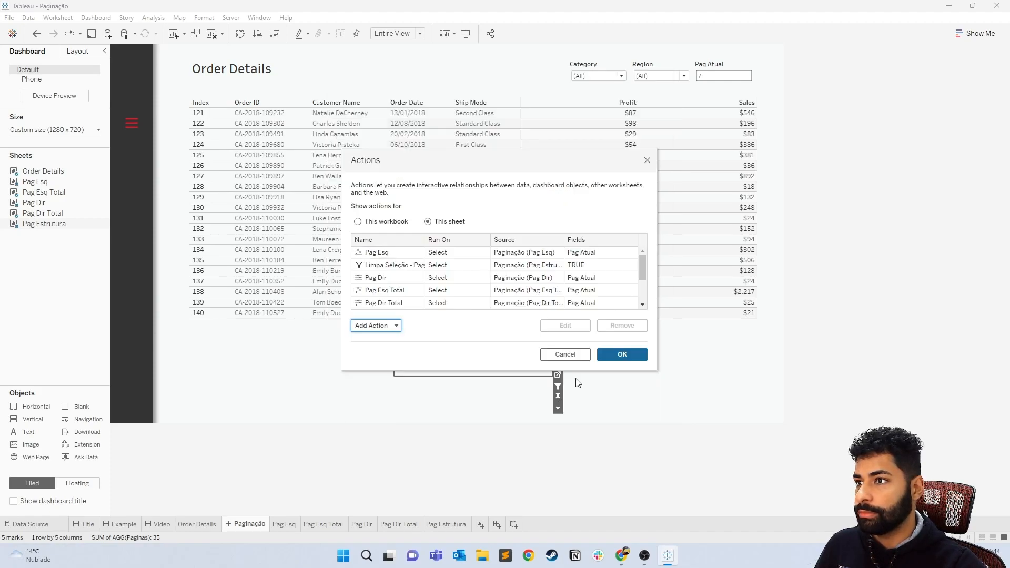
Add a filter action named Limpa Seleção - Pag Dir Total with only the Pag Dir Total sheet as its source.
left_click(377, 326)
left_click(387, 258)
type("Limpa Seleção - Pag Dir Total")
left_click(397, 192)
key("ctrl+a")
left_click(346, 186)
left_click(346, 196)
Run the action on select against the Pag Dir Total worksheet, map source field TRUE to target field FALSE, and confirm it.
left_click(501, 183)
left_click(402, 245)
left_click(384, 332)
left_click(399, 327)
left_click(410, 358)
type("tr")
left_click(396, 328)
left_click(605, 359)
left_click(584, 328)
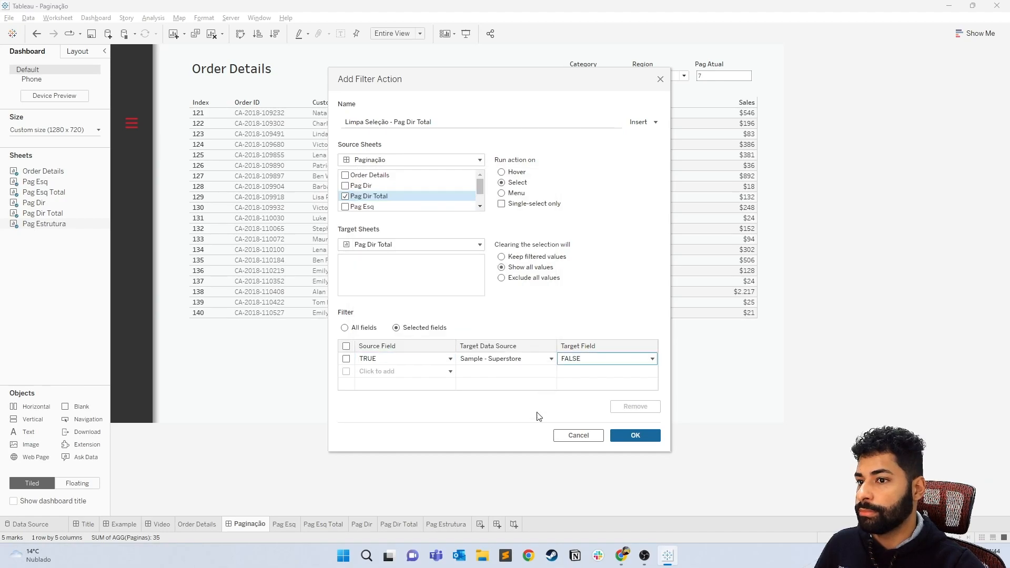
left_click(634, 435)
Save the dashboard actions and test the arrows that jump to the last and first pages.
left_click(625, 354)
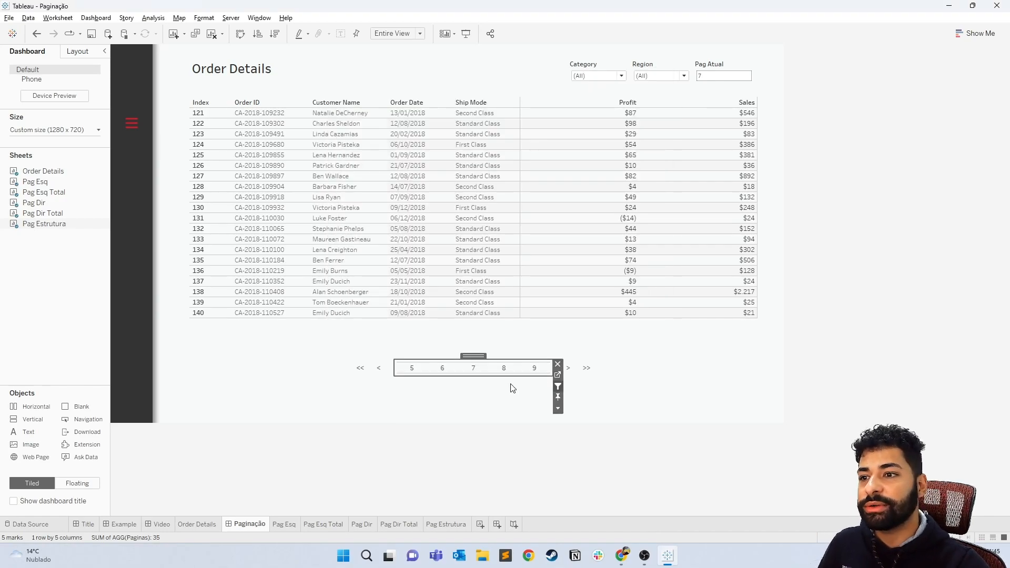
left_click(586, 367)
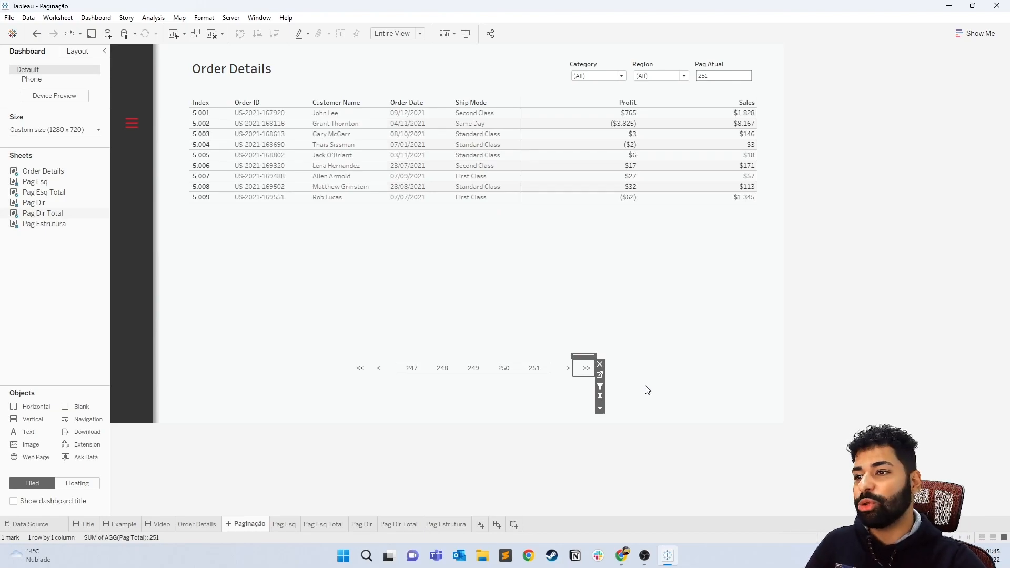
left_click(361, 368)
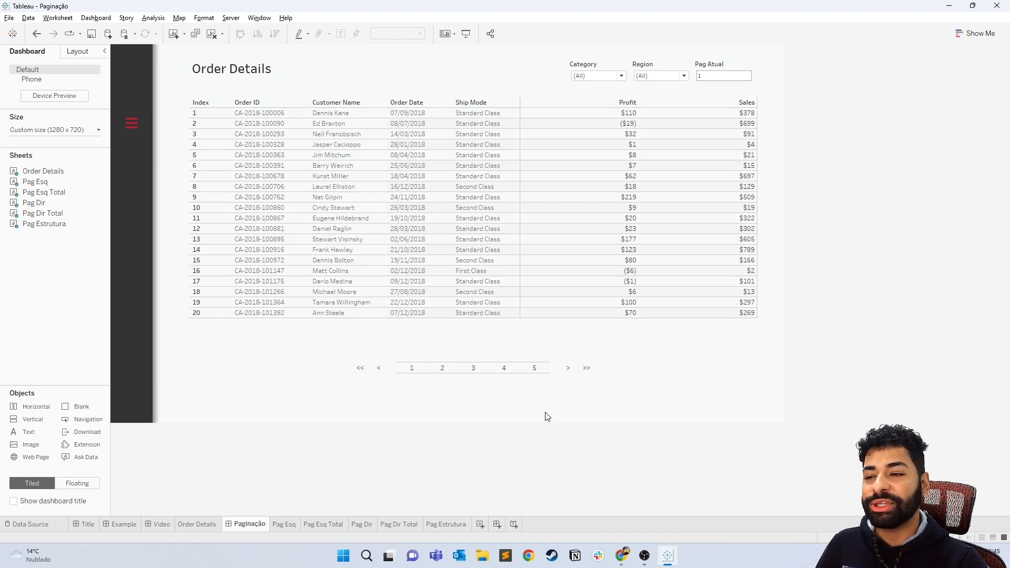
Switch to the published Superstore dashboard in the browser, go to page 3, and repeat that page change on the Paginação dashboard in Tableau.
key("alt+Tab")
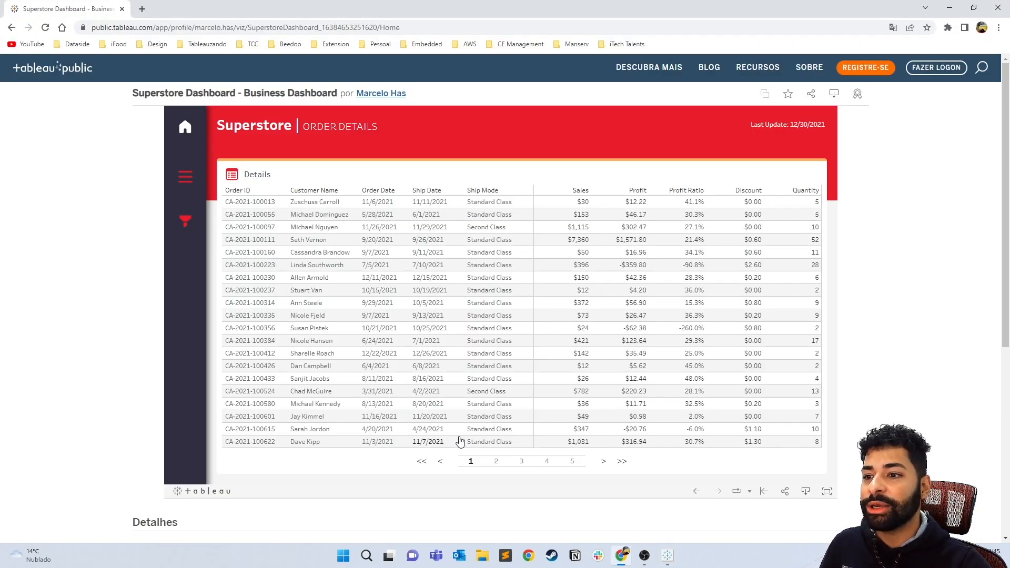
left_click(521, 460)
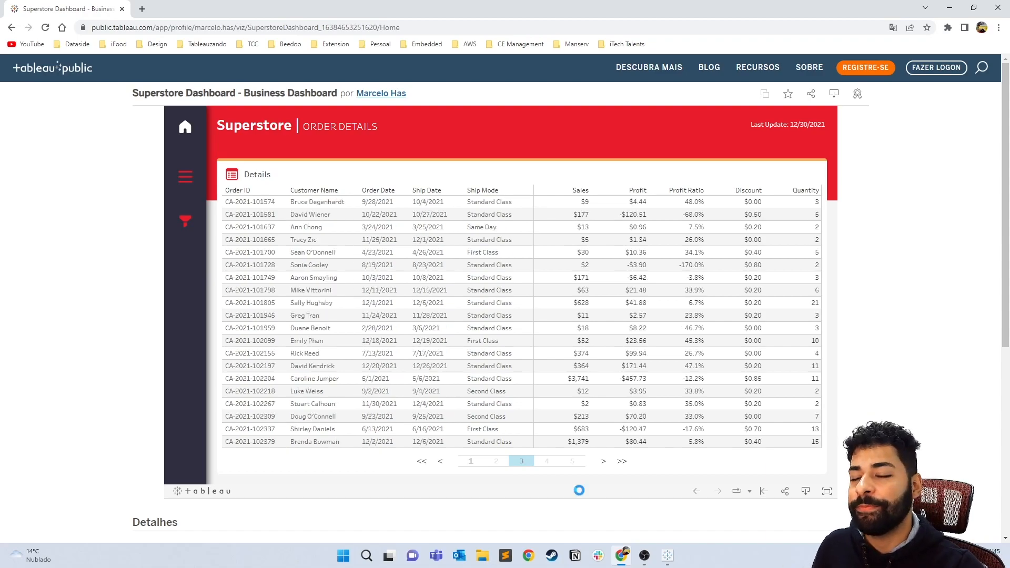
key("alt+Tab")
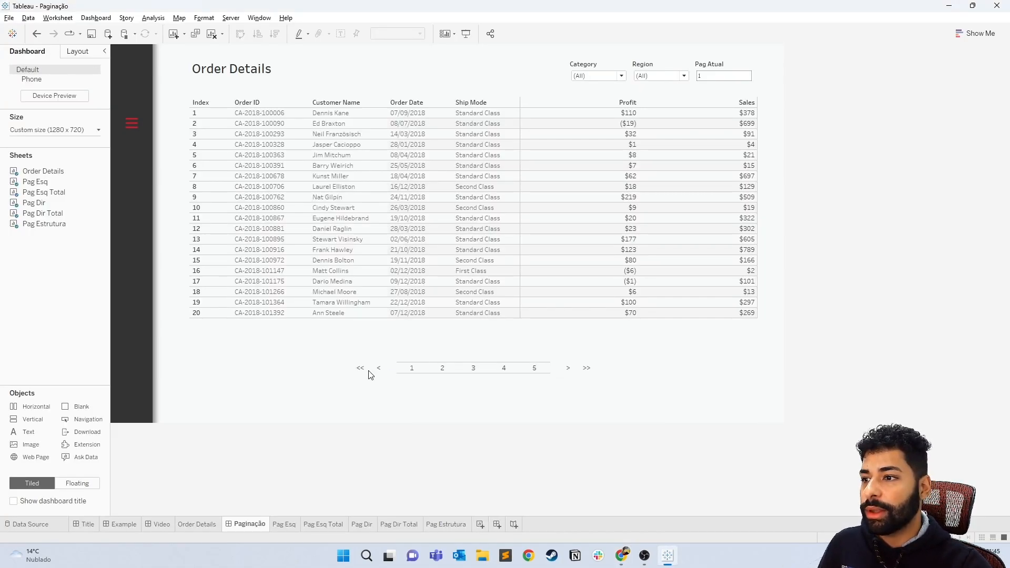
left_click(472, 369)
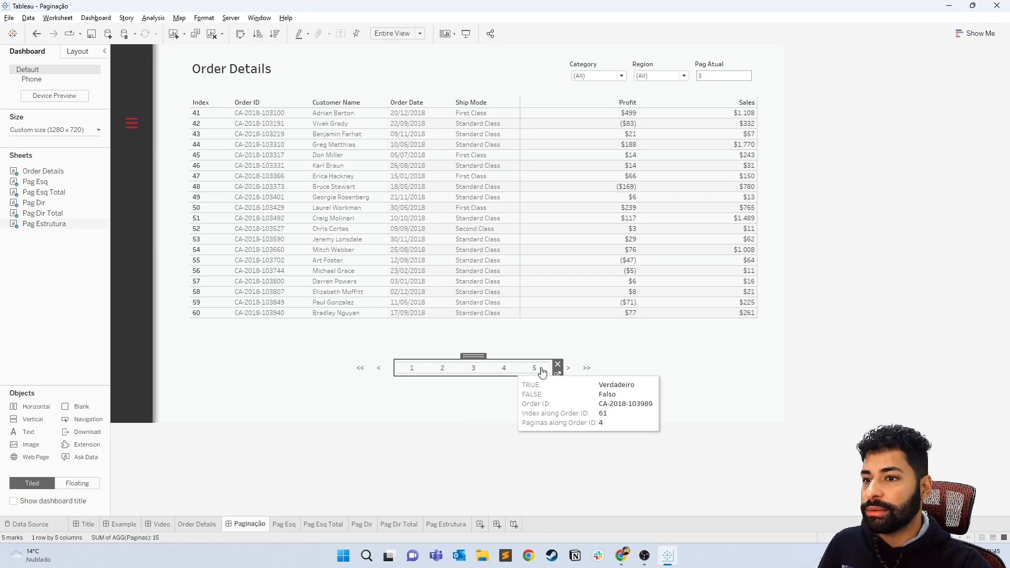
Open the Pag Estrutura worksheet and start a calculated field named Label Pag Atual.
left_click(558, 374)
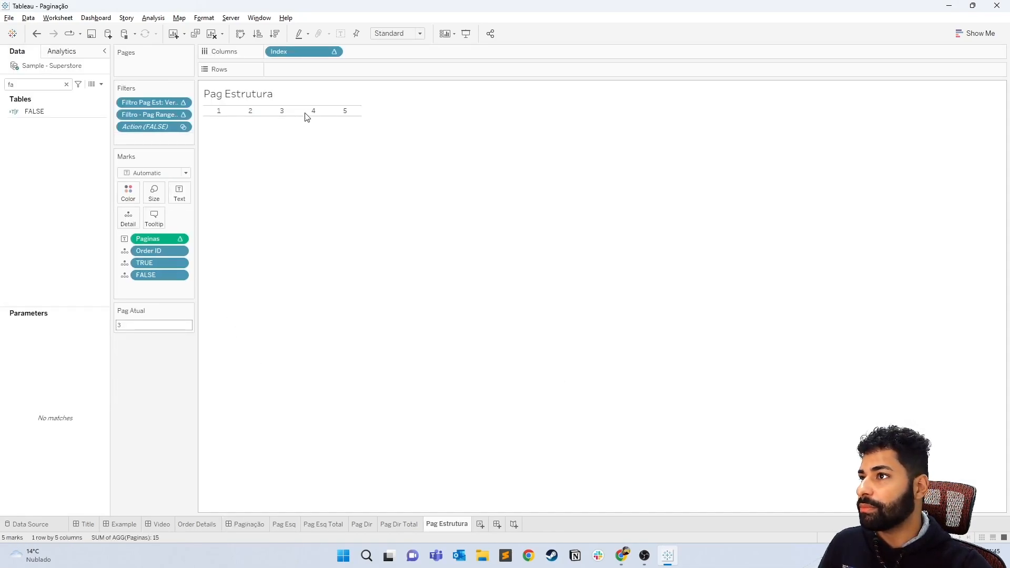
left_click(101, 84)
left_click(95, 96)
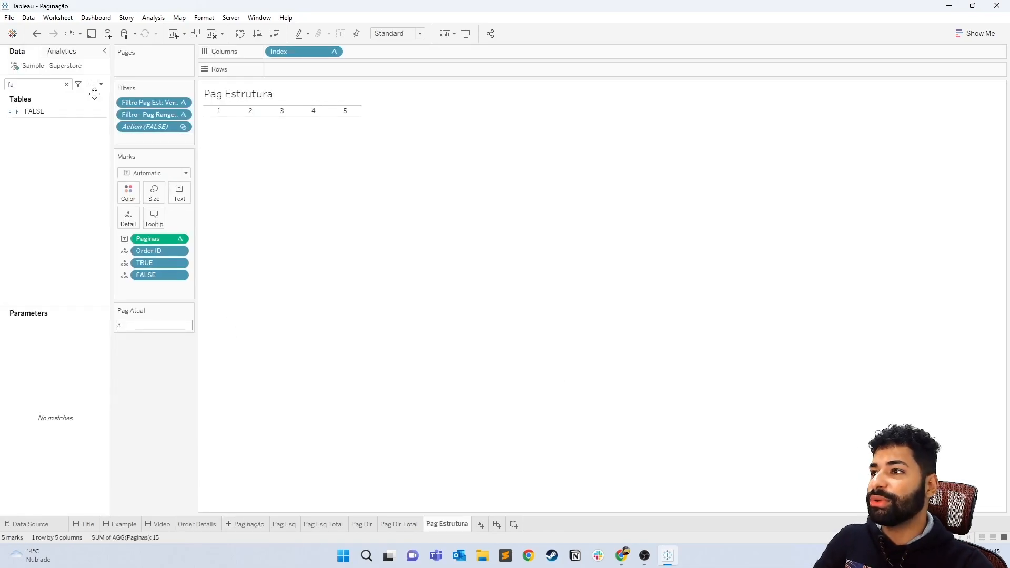
type("La")
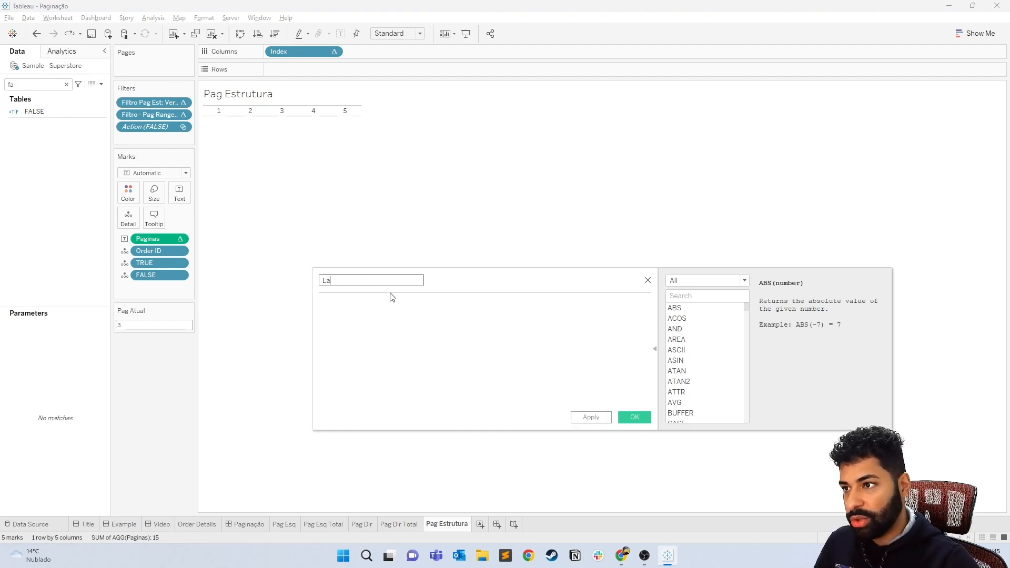
type("bel Pag Atual")
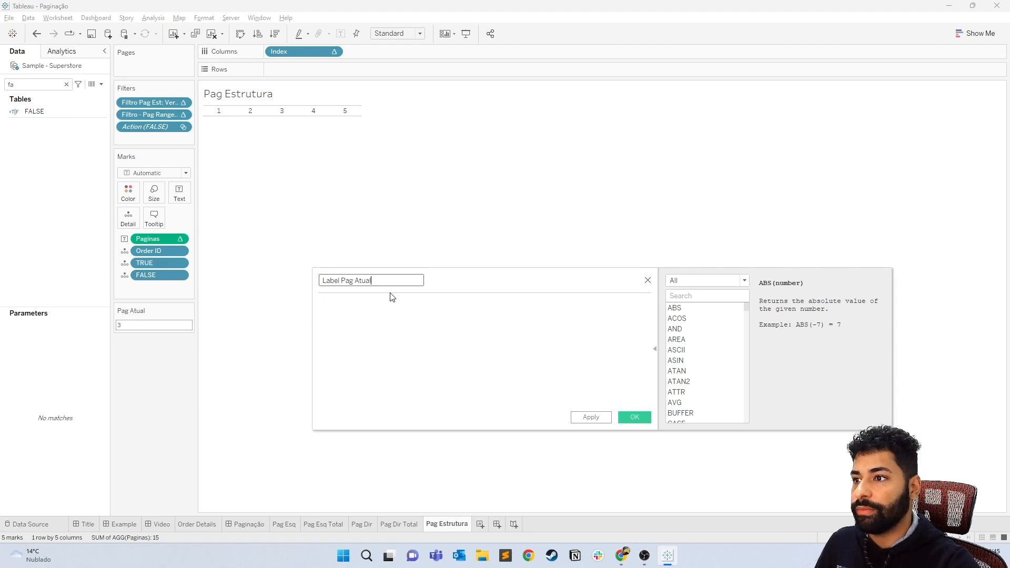
Rename the new calculated field Label - Pag Atual and begin its formula with IF [Filtro Pag].
type("-")
left_click(392, 297)
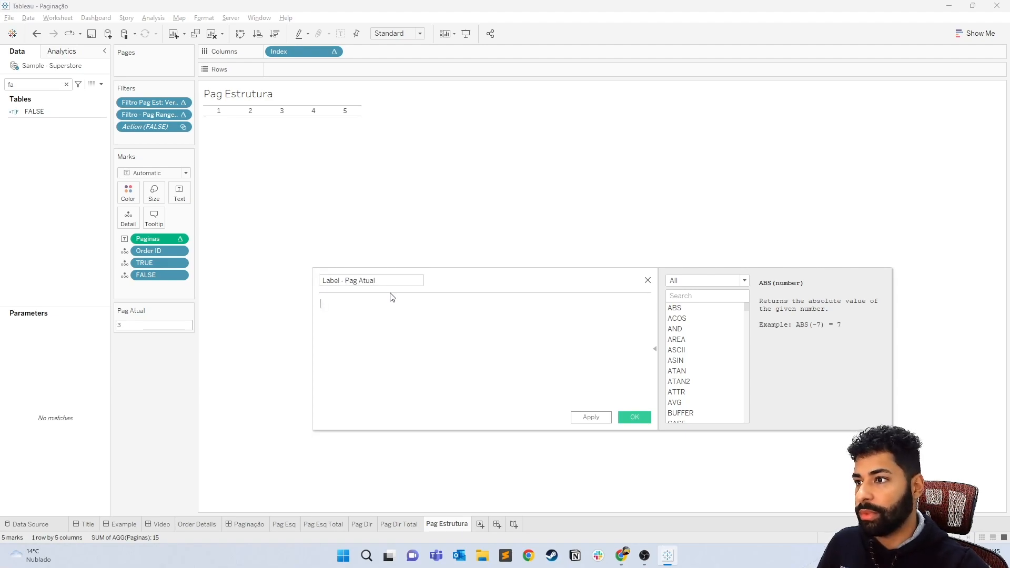
type("IF")
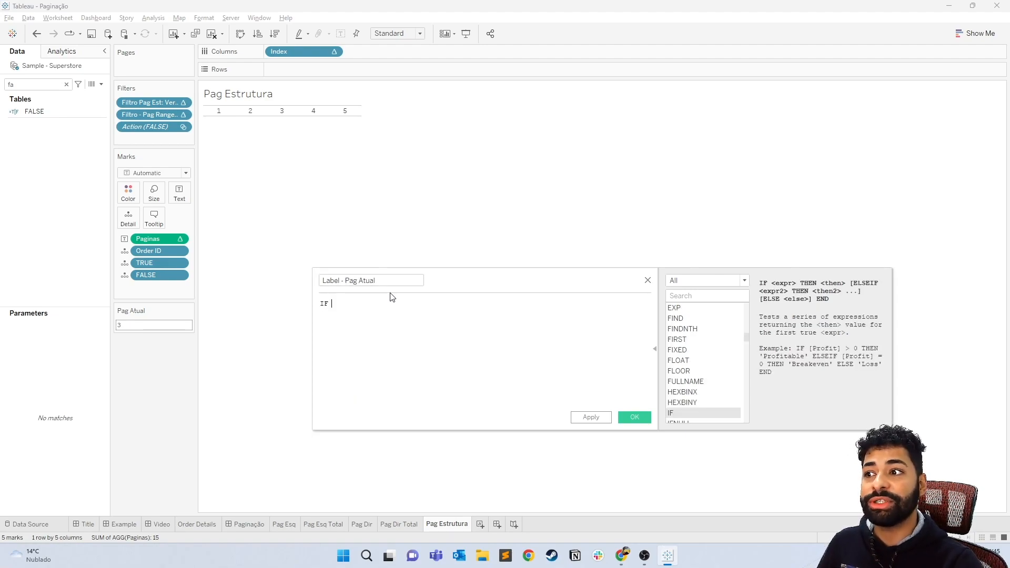
type(" filtro")
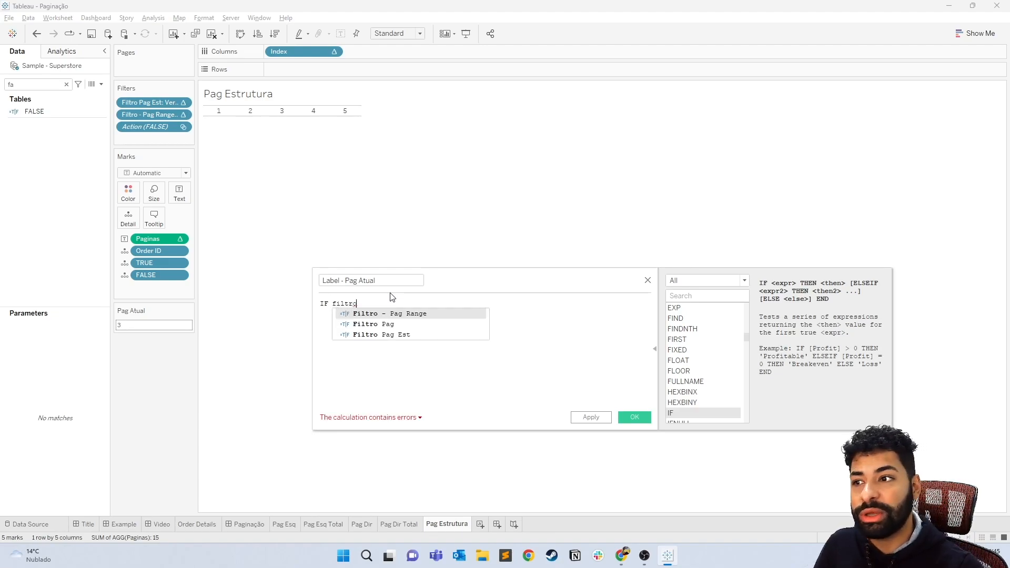
key("Down")
key("Return")
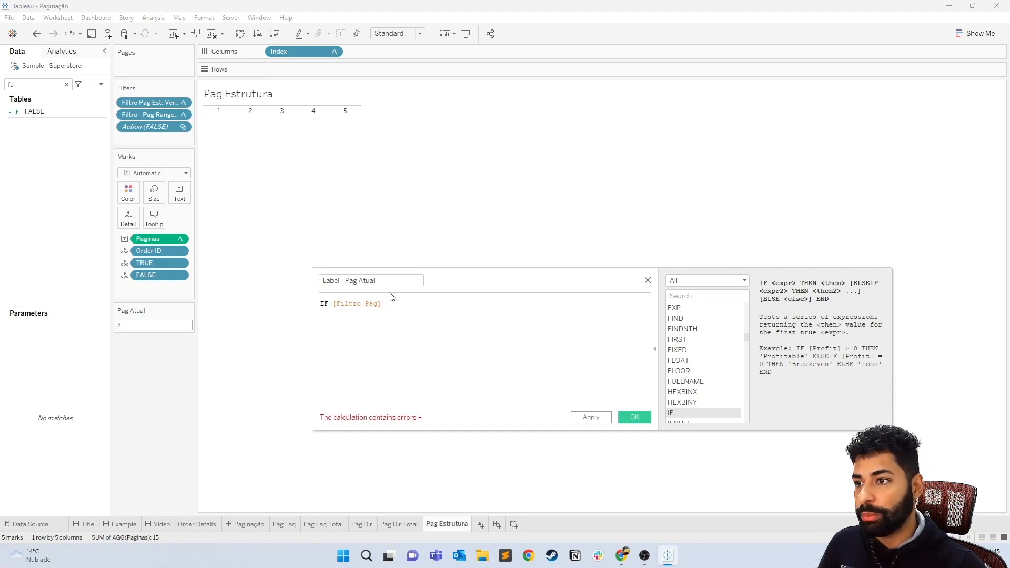
key("BackSpace")
key("BackSpace")
key("BackSpace")
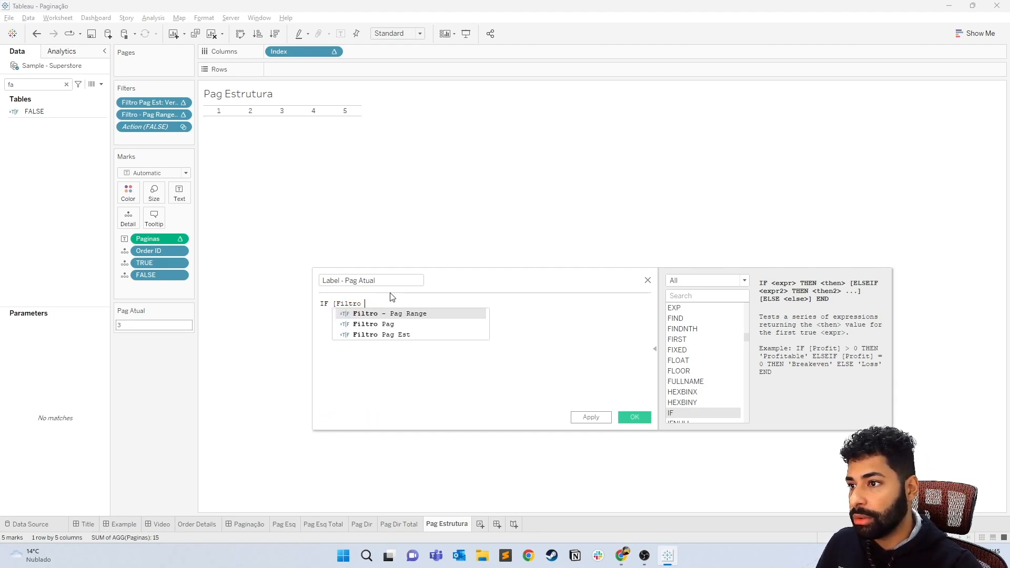
key("Down")
key("Return")
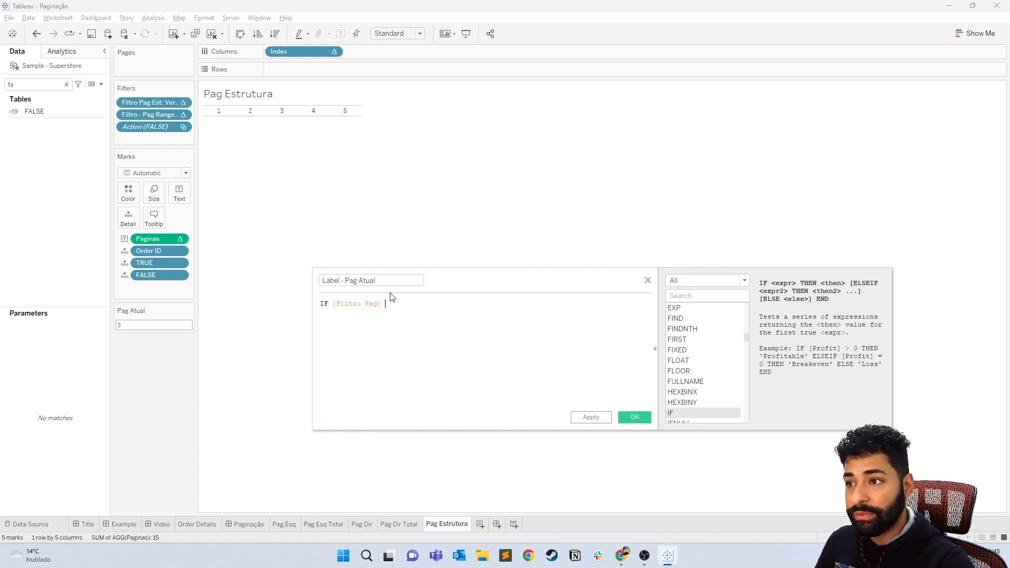
Complete the Label - Pag Atual formula so it returns [Paginas], using THEN [Paginas] END.
type("TR")
key("BackSpace")
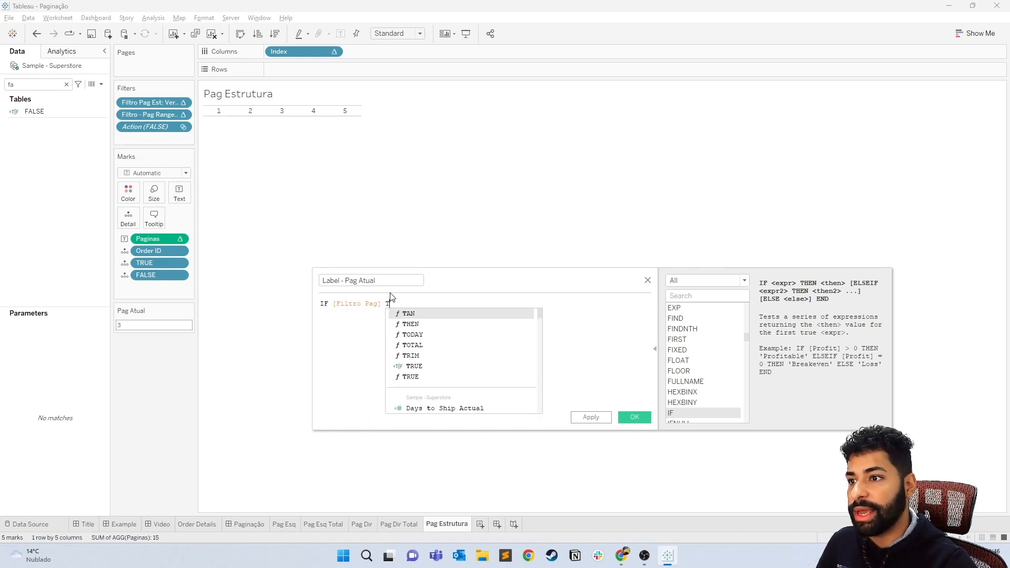
type("HEN")
key("Return")
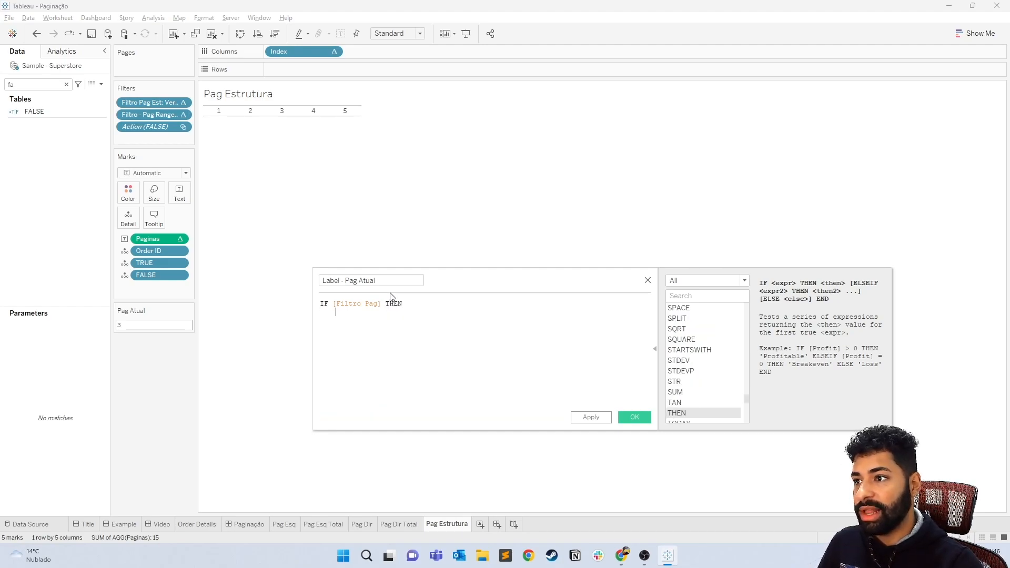
type("pagi")
key("Return")
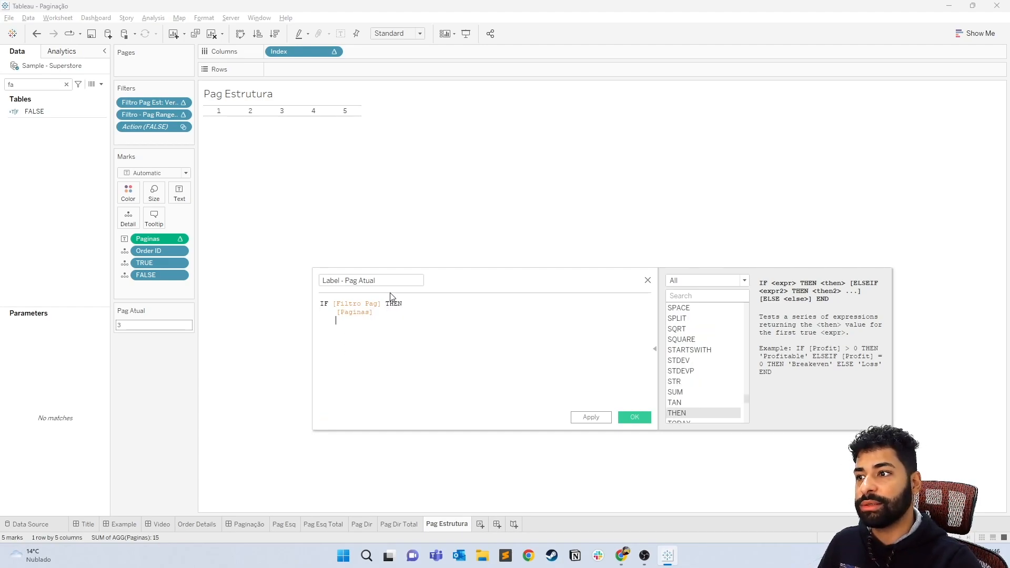
key("Return")
type("end")
key("Return")
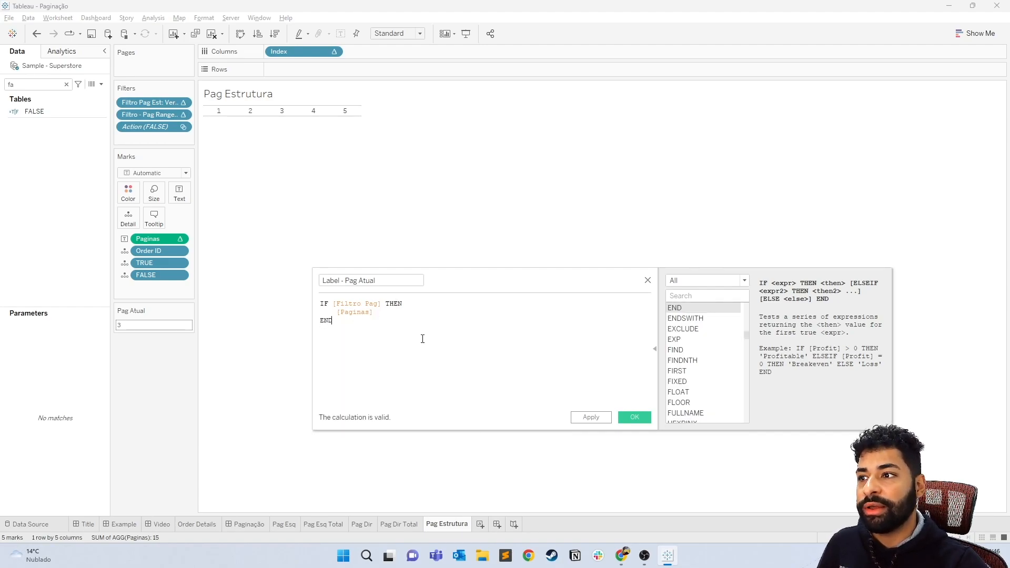
Copy the whole Label - Pag Atual formula and save the calculated field.
key("ctrl+a")
key("ctrl+c")
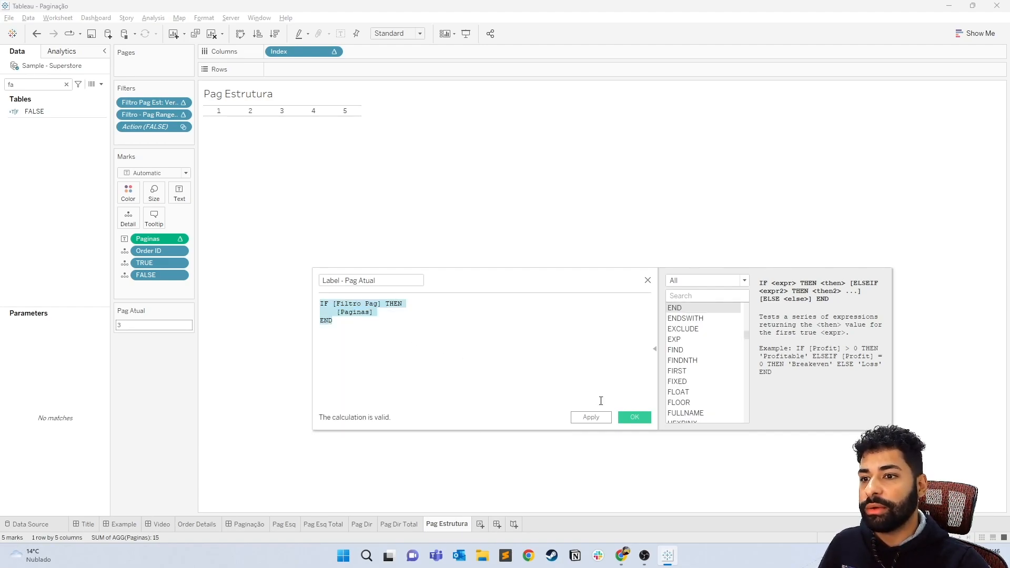
left_click(634, 417)
Create a calculated field named Label - Pag Não Atual and paste the copied formula into it.
left_click(102, 85)
left_click(96, 97)
type("L")
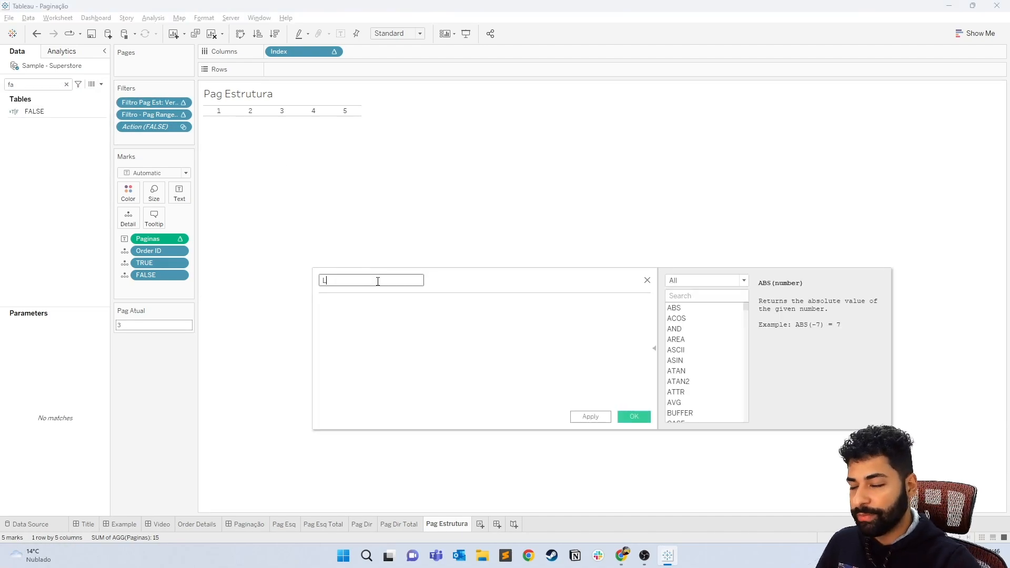
type("abel - Pag")
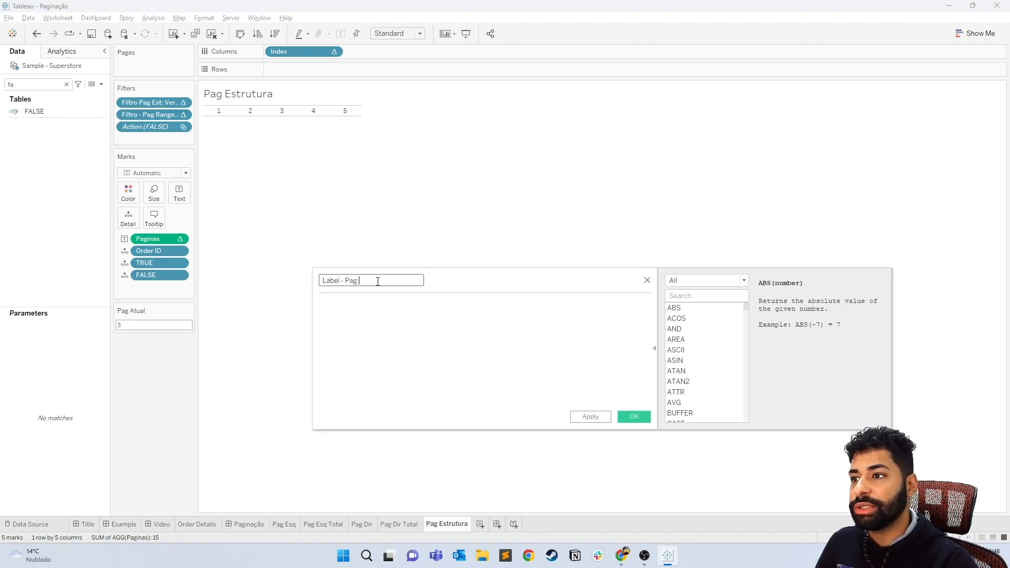
type(" Não Atual")
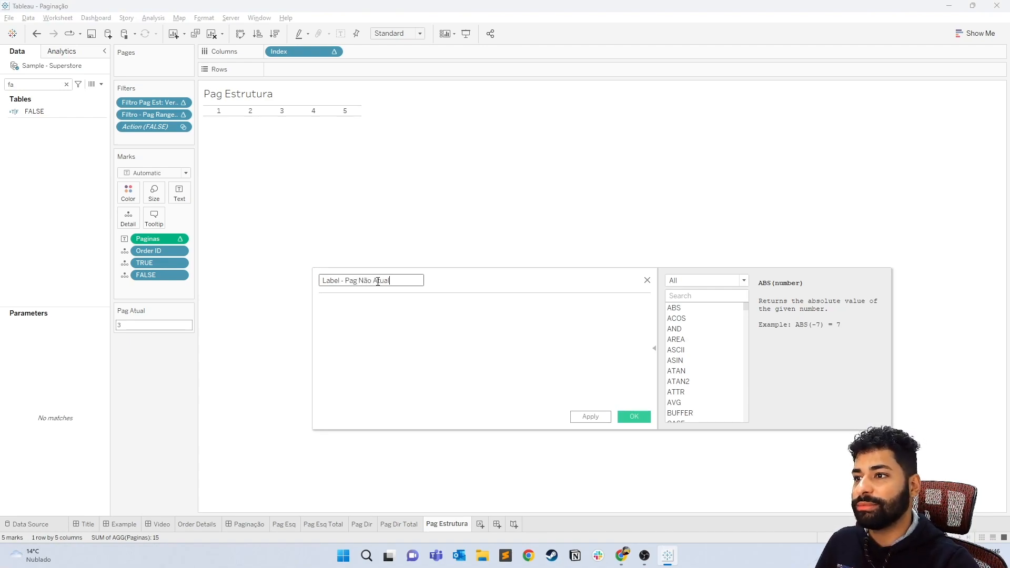
key("ctrl+v")
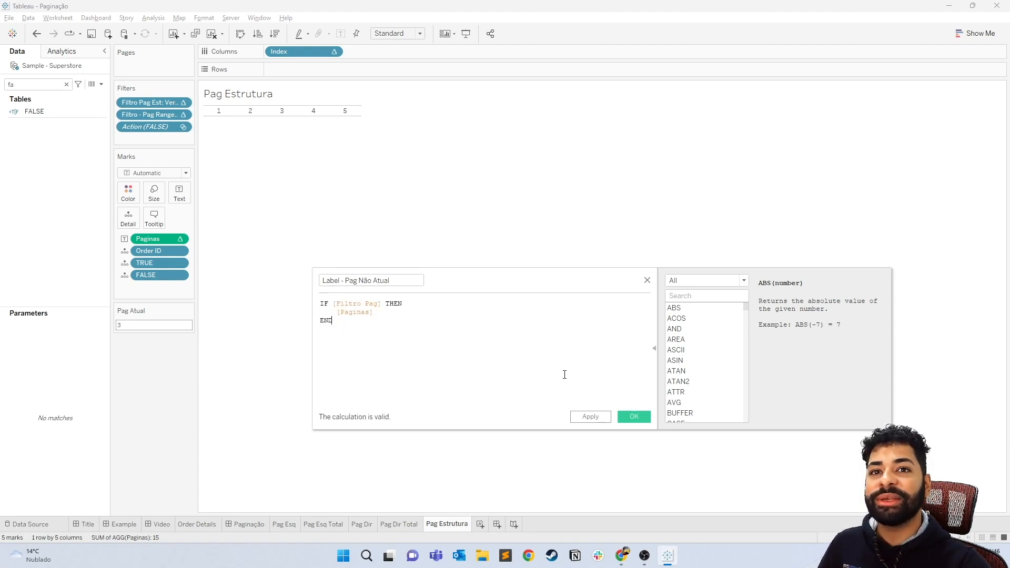
Negate the condition in the pasted formula so it reads IF NOT [Filtro Pag] THEN.
left_click(331, 304)
type("NOT")
left_click(426, 333)
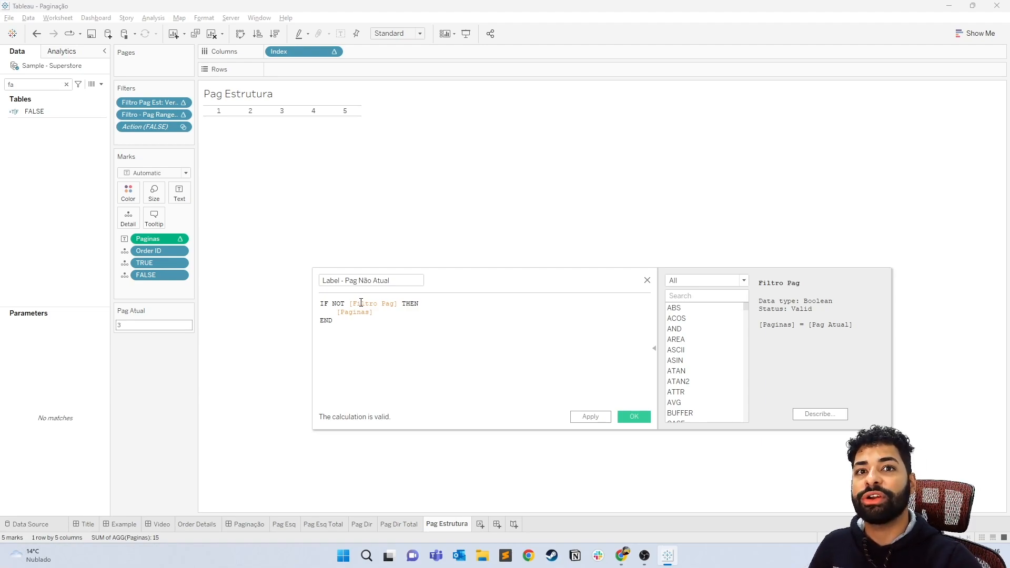
Try comparing [Filtro Pag] with = TRUE in the condition and remove the comparison again.
left_click(398, 306)
type("= TRUE")
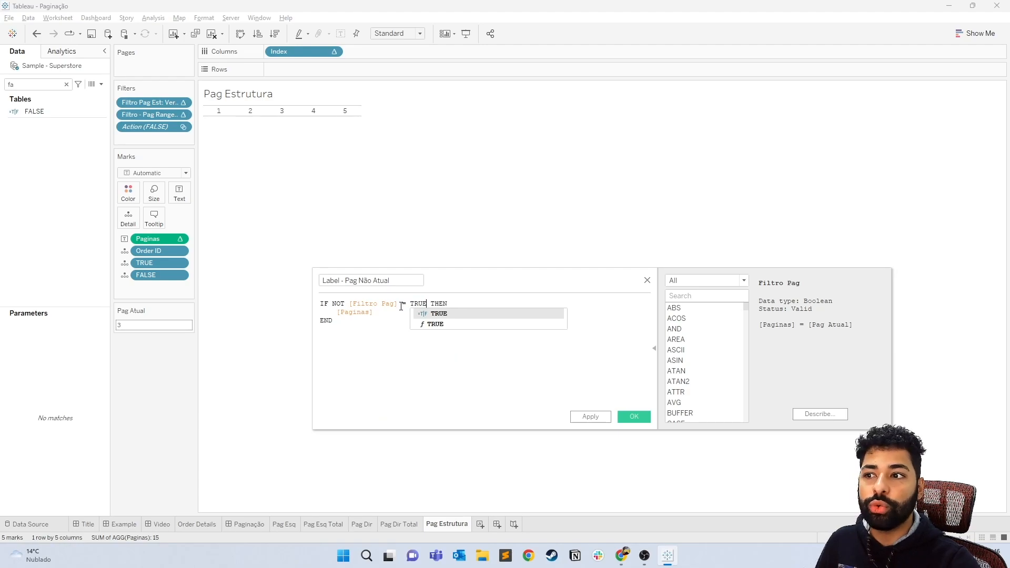
key("ctrl+shift+Left")
key("ctrl+shift+Left")
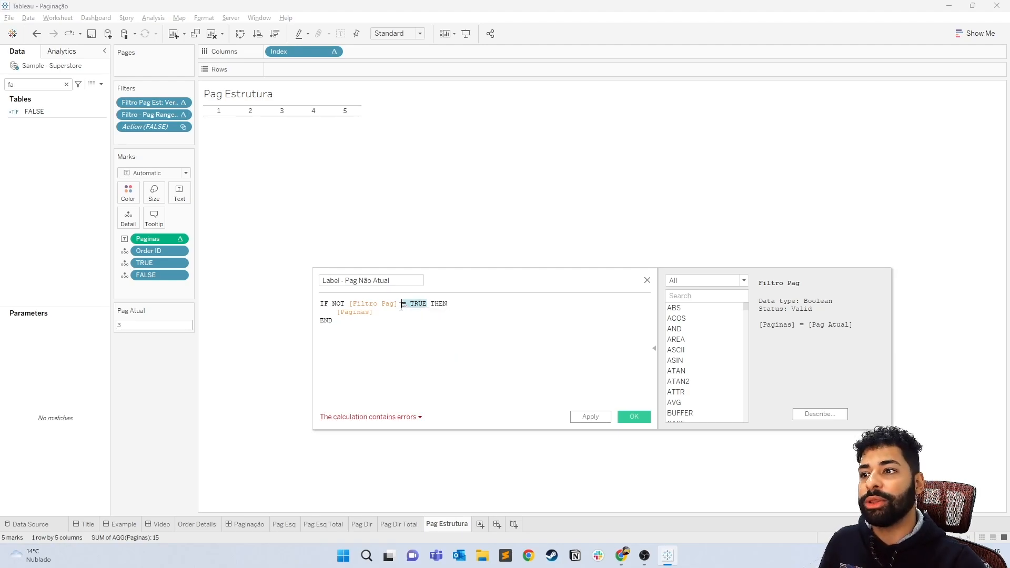
key("BackSpace")
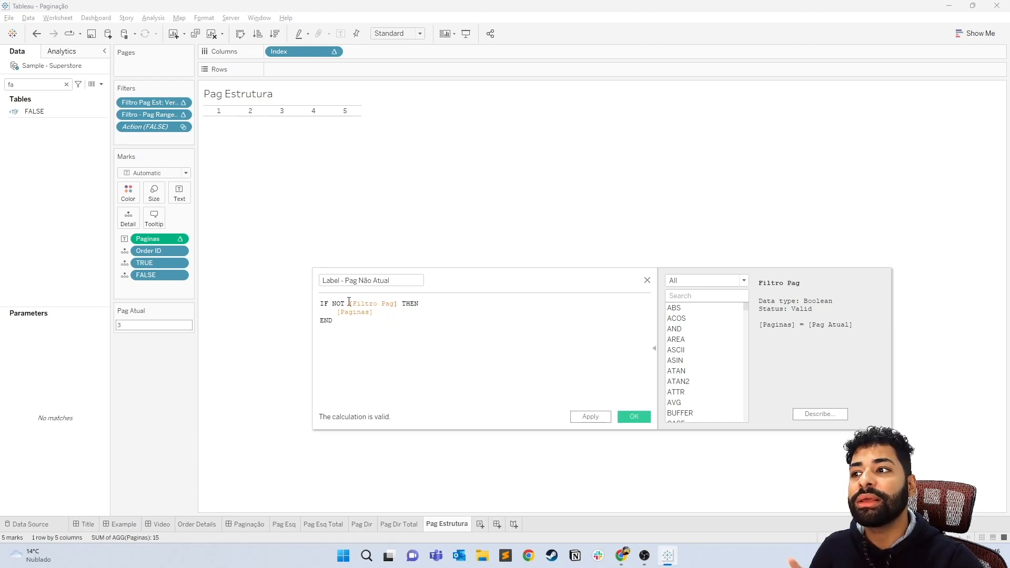
Review the IF NOT [Filtro Pag] condition and save the Label - Pag Não Atual calculated field.
left_click_drag(322, 305, 432, 307)
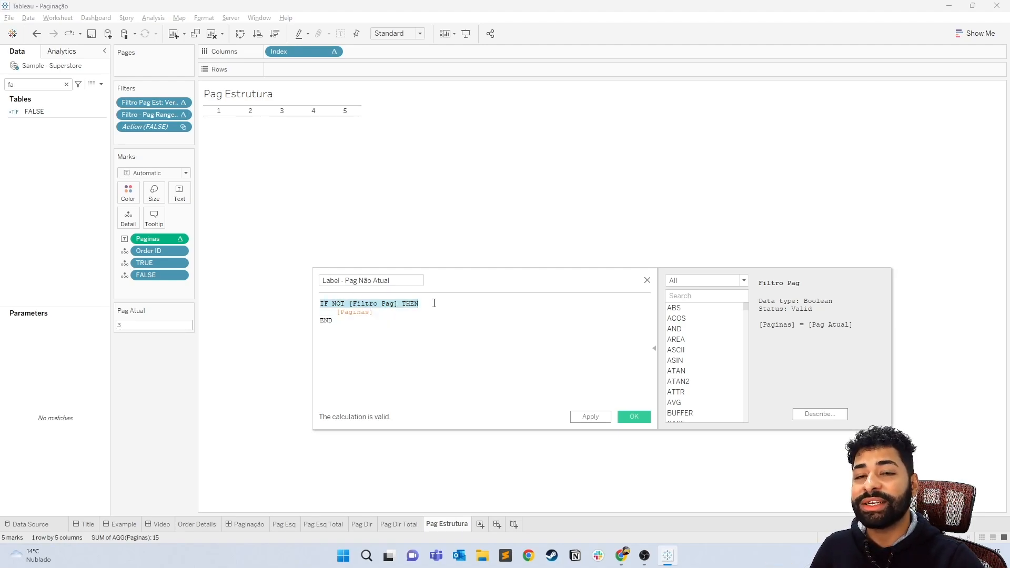
left_click(378, 303)
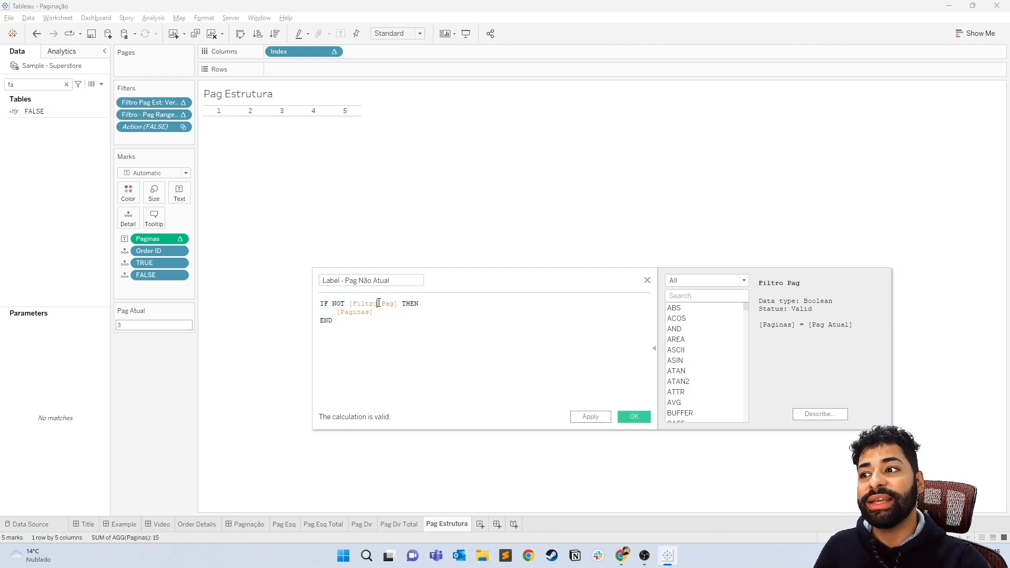
double_click(341, 304)
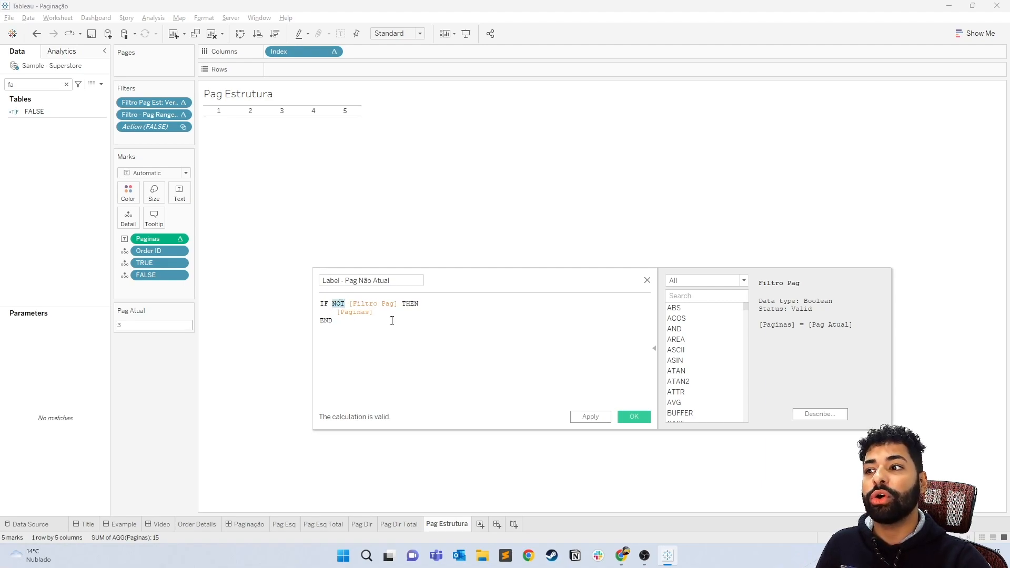
left_click(476, 346)
key("ctrl+a")
left_click(453, 345)
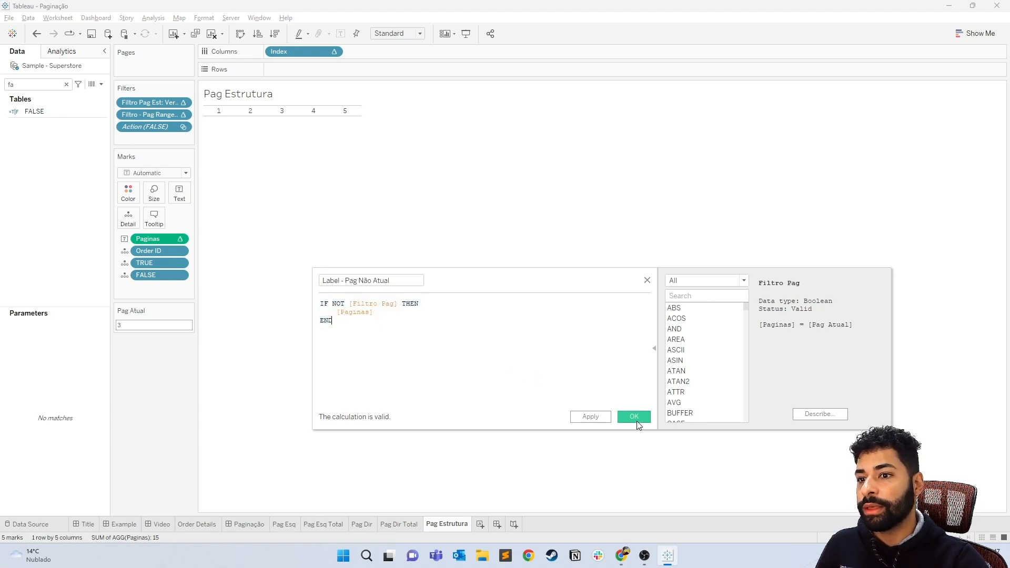
left_click(636, 416)
Search the fields for "lab" and place Label - Pag Atual and Label - Pag Não Atual on Text in place of Paginas.
double_click(39, 84)
type("lab")
left_click(53, 119)
left_click(53, 130, "shift")
left_click_drag(57, 119, 185, 200)
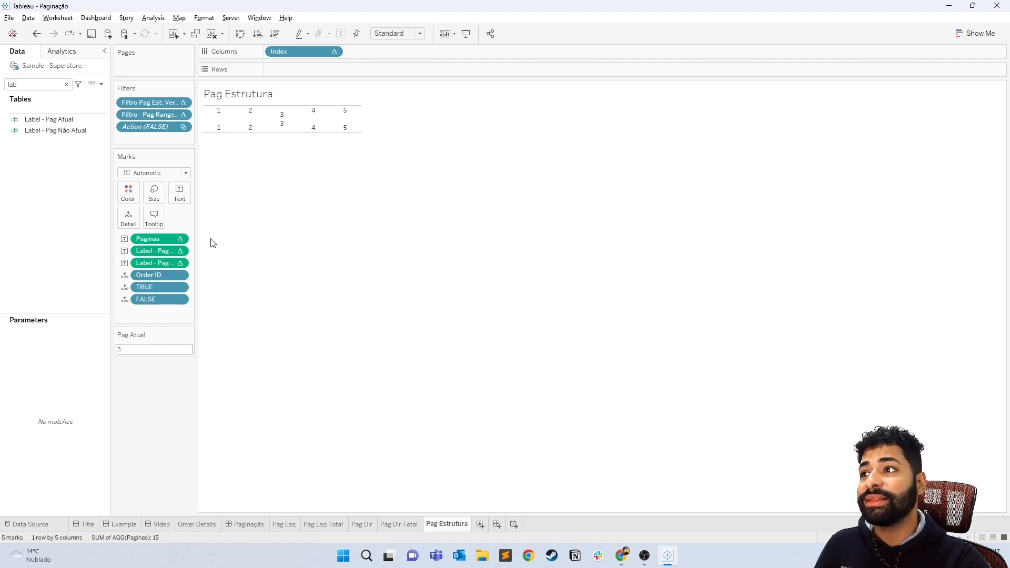
left_click_drag(165, 238, 412, 439)
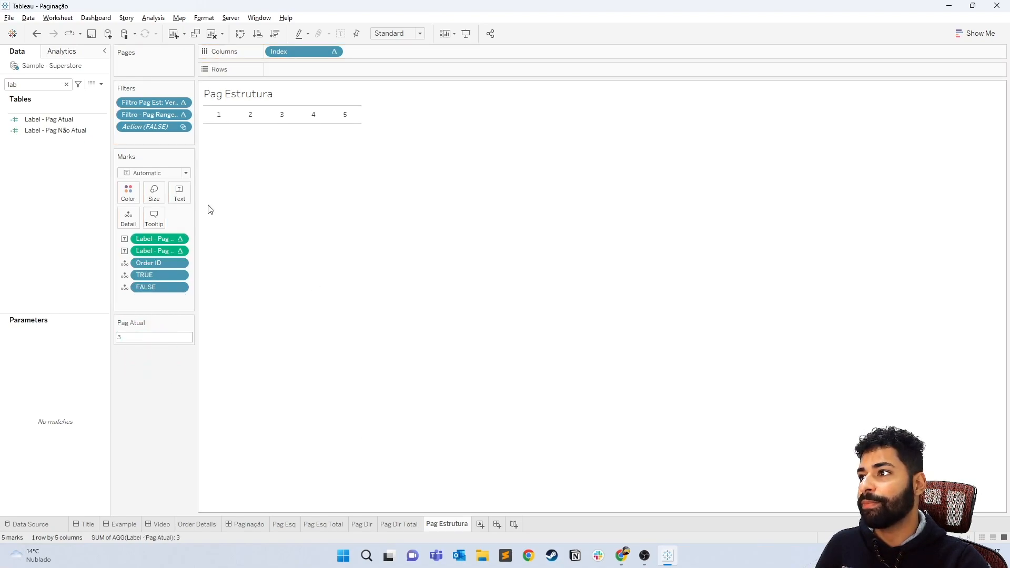
Edit the mark label text so Label - Pag Atual and Label - Pag Não Atual sit on a single line.
left_click(180, 195)
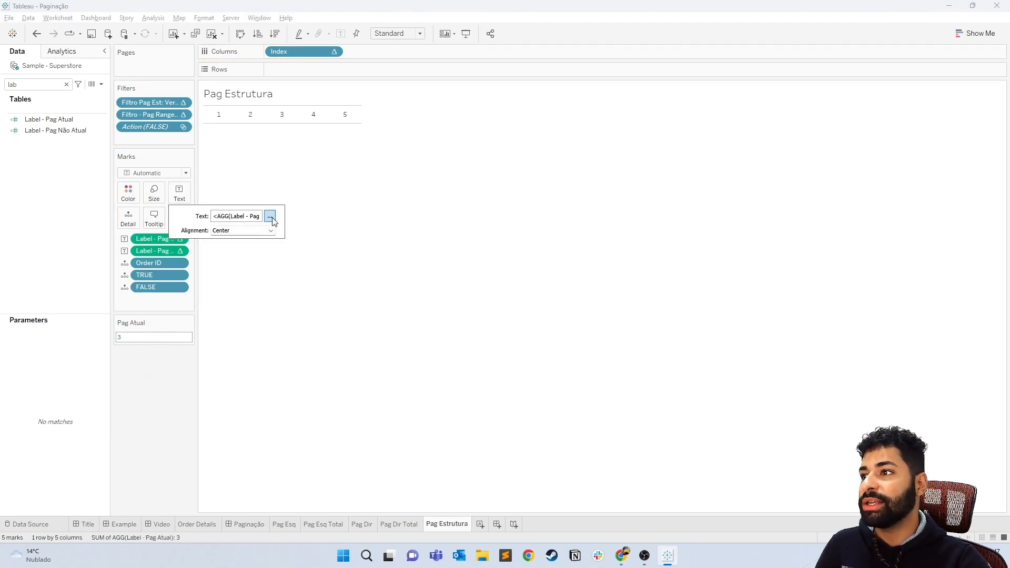
left_click(270, 216)
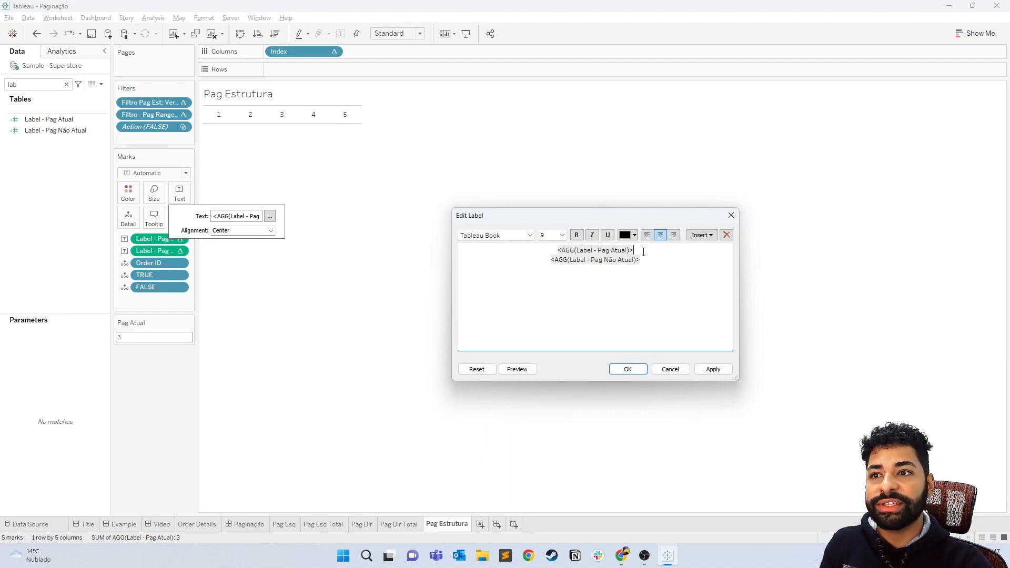
key("Delete")
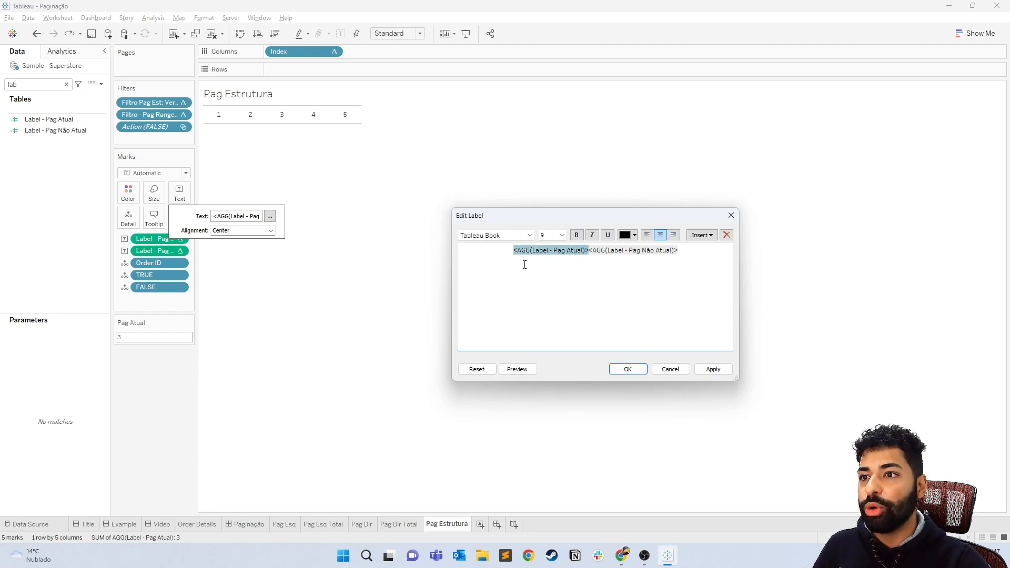
Format the Label - Pag Atual text as bold Tableau Semibold, size 12, in a near-black colour.
left_click(577, 235)
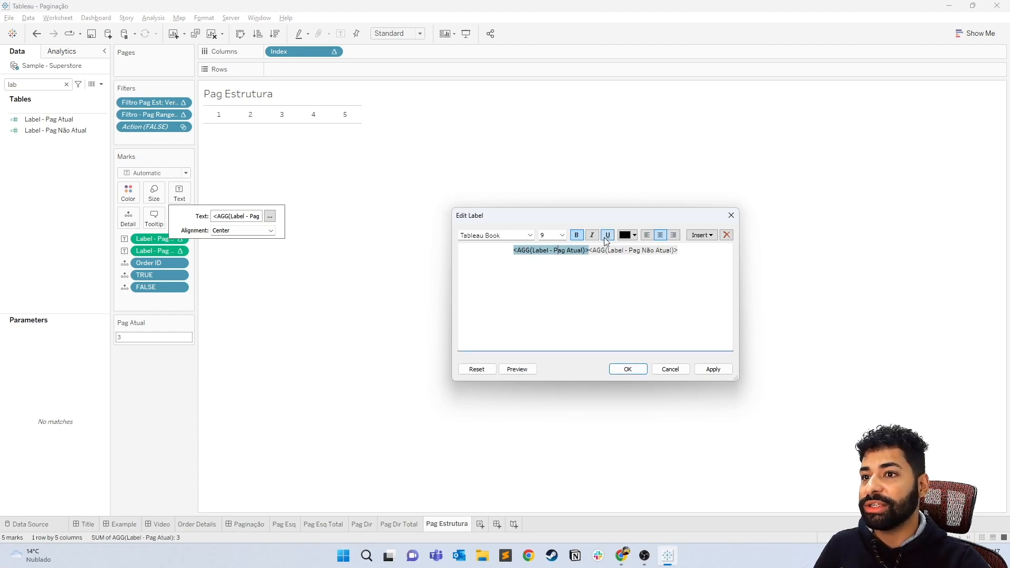
left_click(529, 235)
left_click(526, 276)
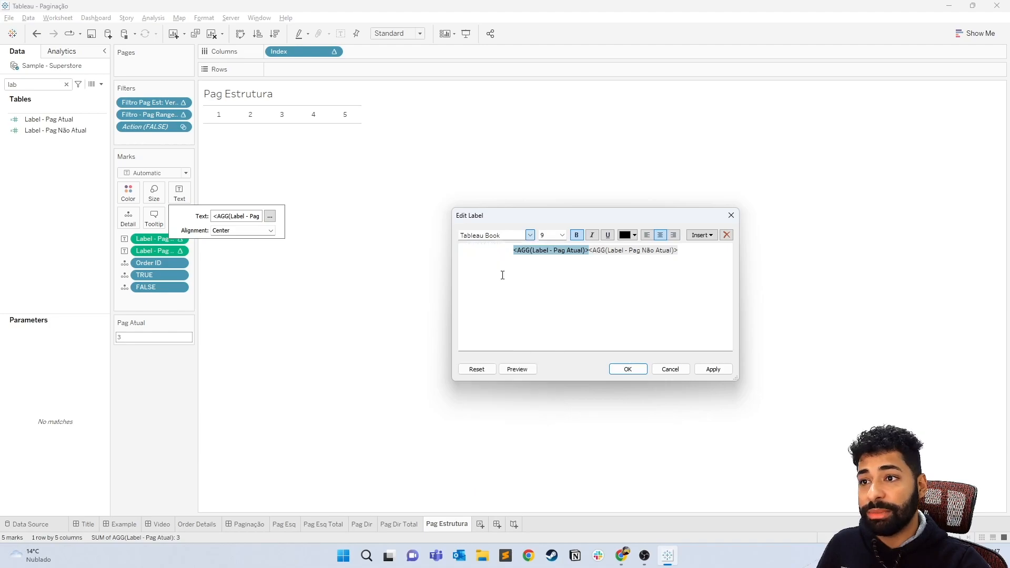
left_click(561, 235)
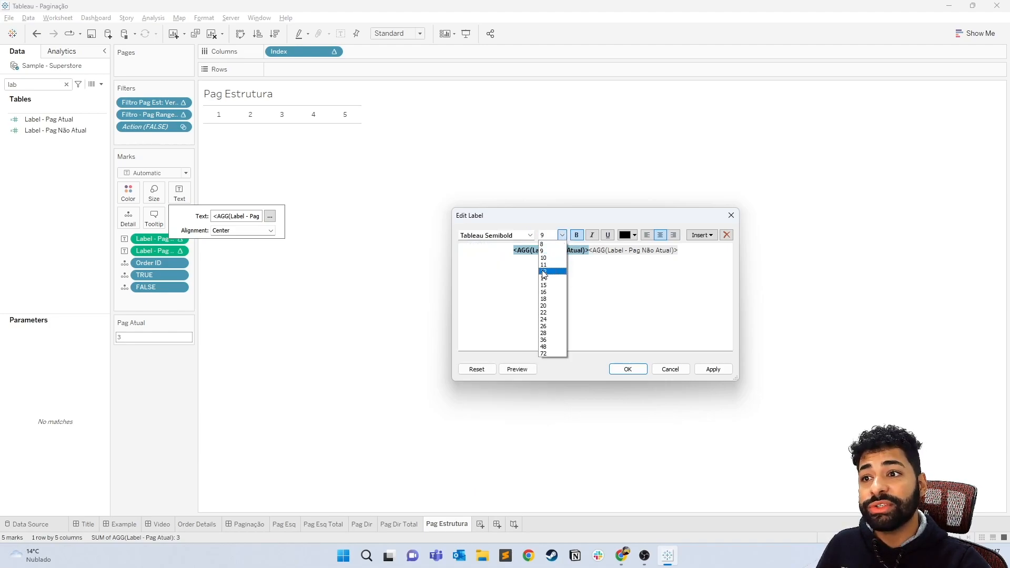
left_click(549, 268)
left_click(634, 235)
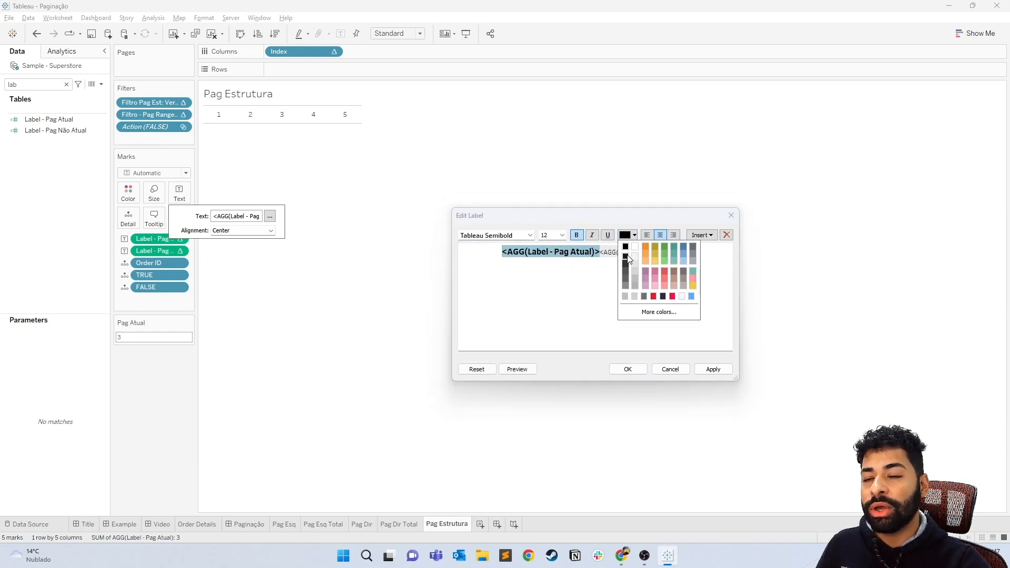
left_click(625, 257)
Format the Label - Pag Não Atual text as size 10 in grey and apply the label changes.
double_click(636, 253)
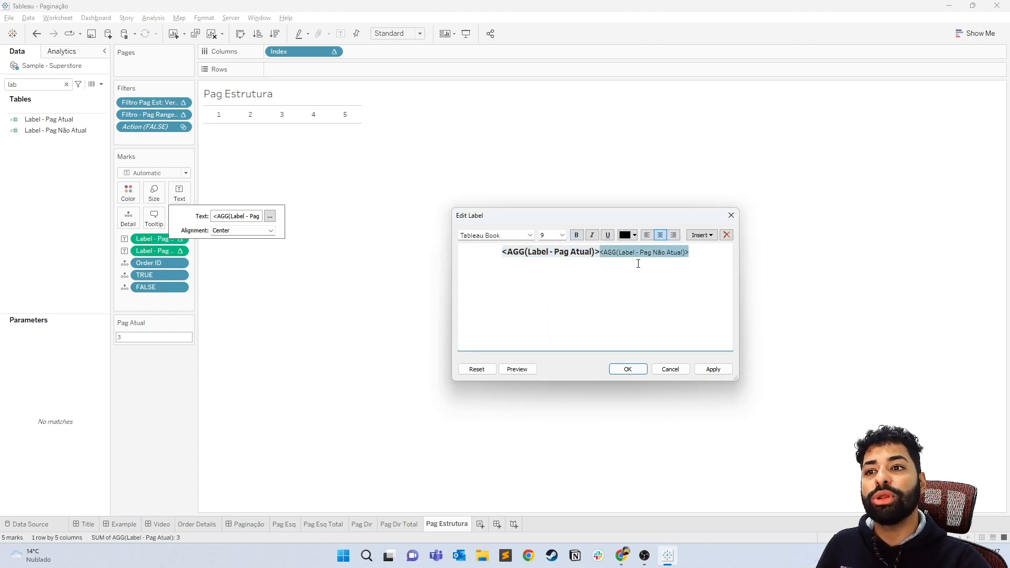
left_click(562, 235)
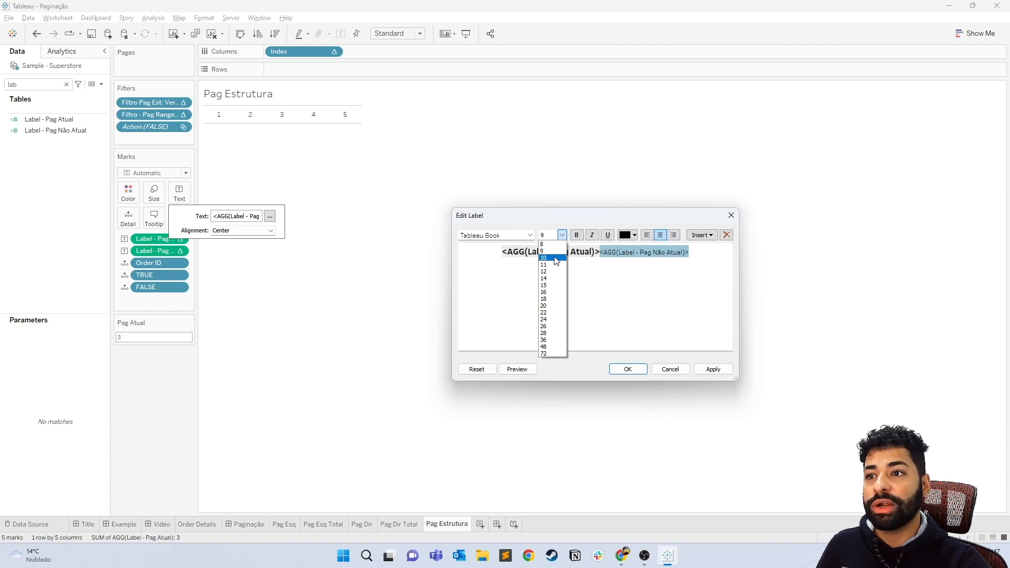
left_click(550, 260)
left_click(627, 237)
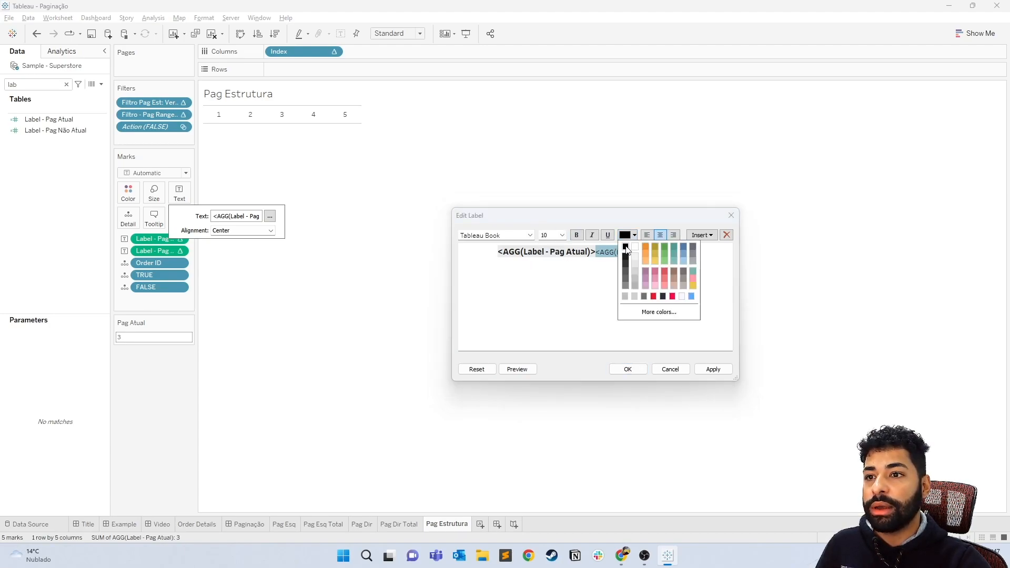
left_click(626, 284)
left_click(647, 299)
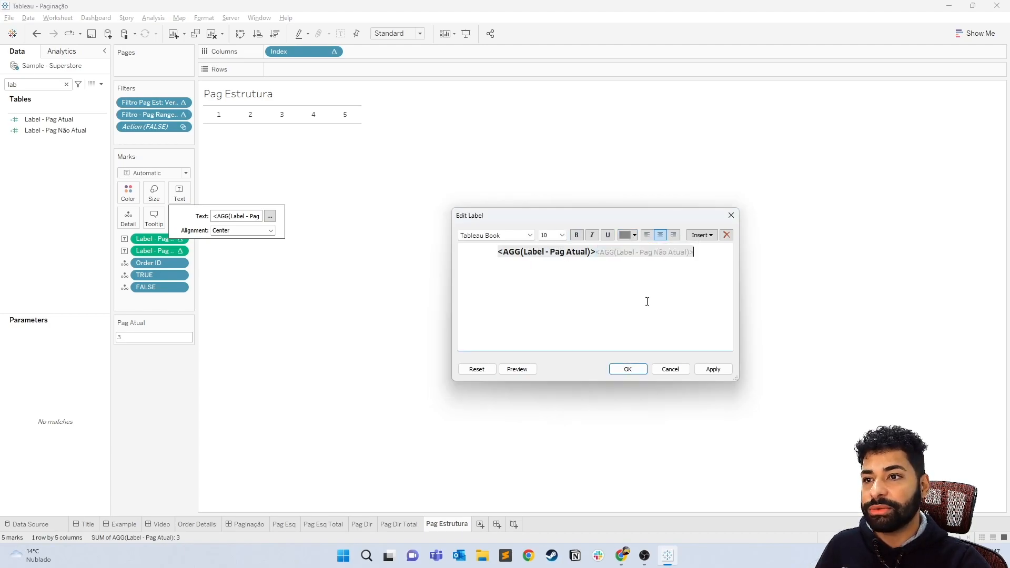
left_click(629, 369)
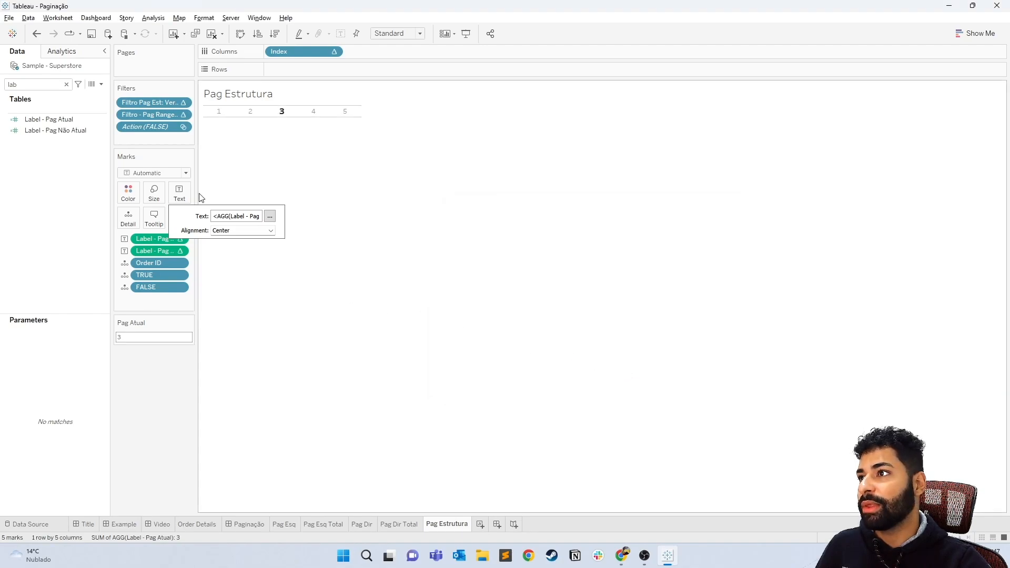
Compare the Paginação dashboard's page strip with the published Superstore Dashboard and test selecting pages 4 and 5.
left_click(245, 524)
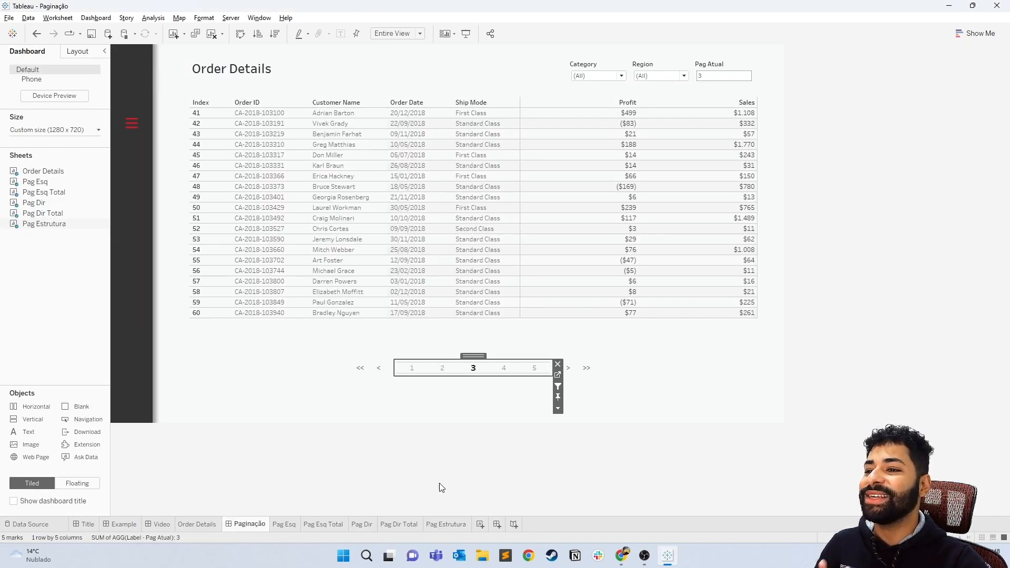
key("alt+Tab")
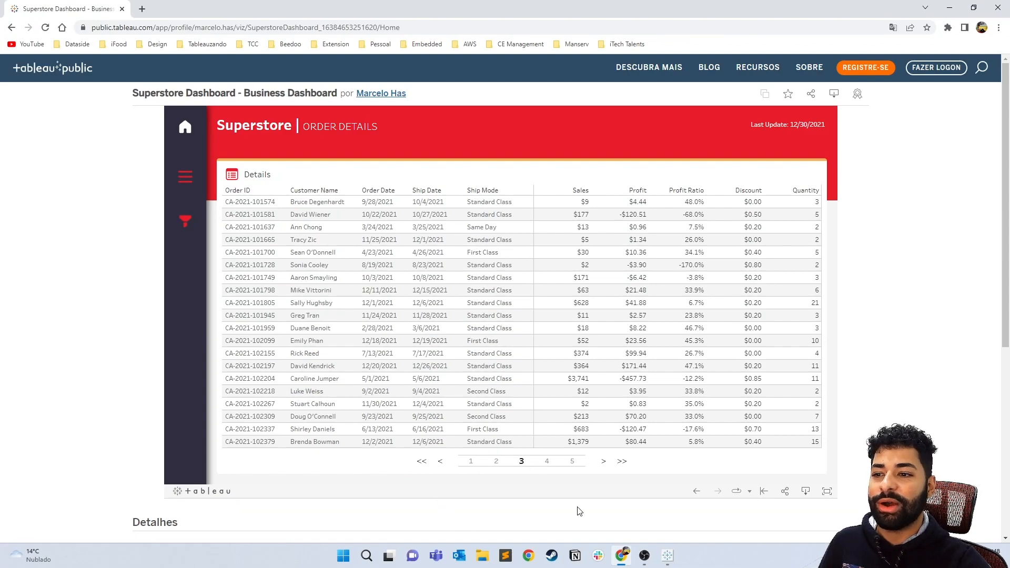
key("alt+Tab")
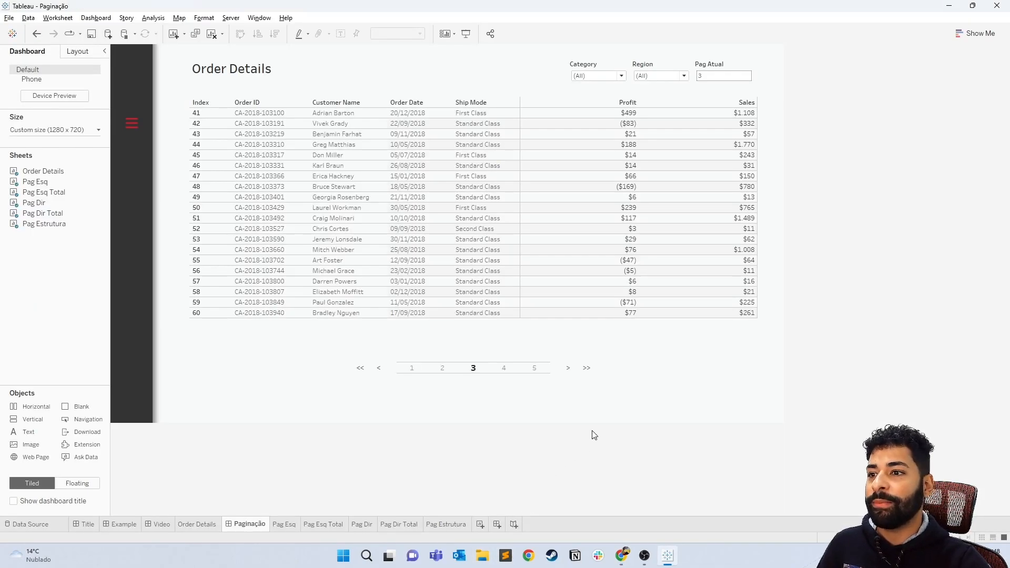
left_click(505, 371)
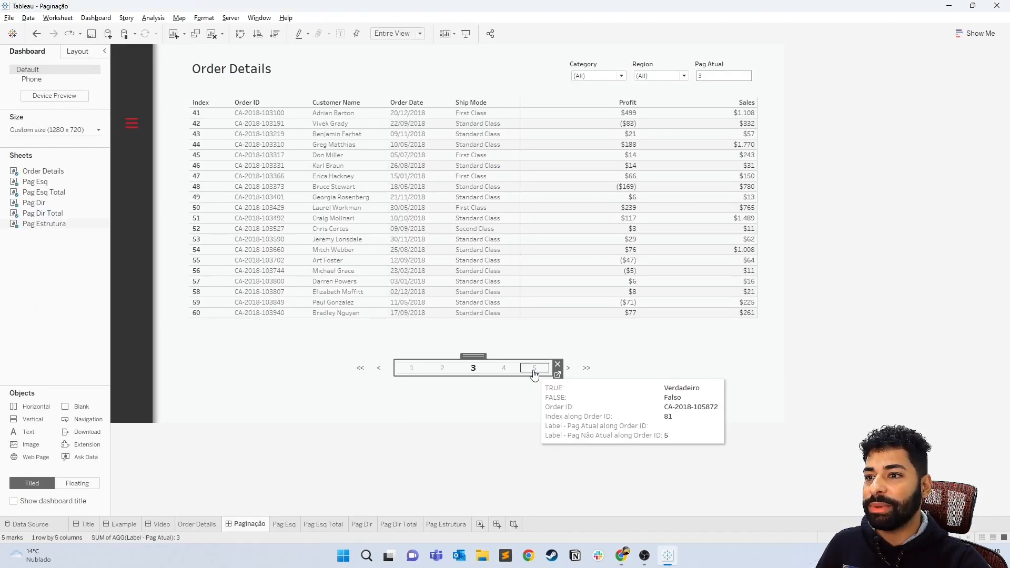
mouse_move(534, 374)
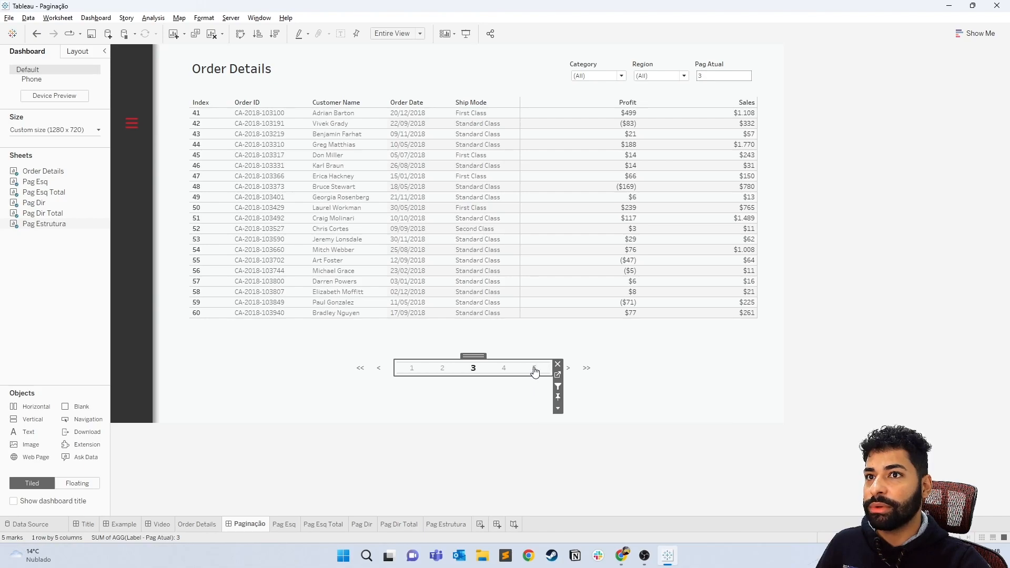
left_click(495, 406)
left_click(534, 374)
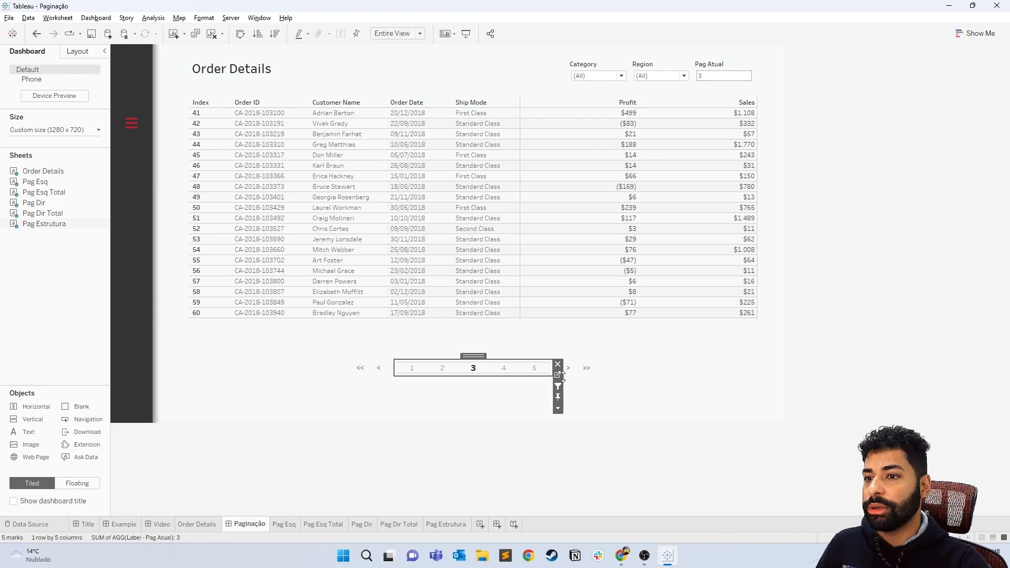
Go to the Pag Estrutura worksheet and clear the field search.
left_click(558, 374)
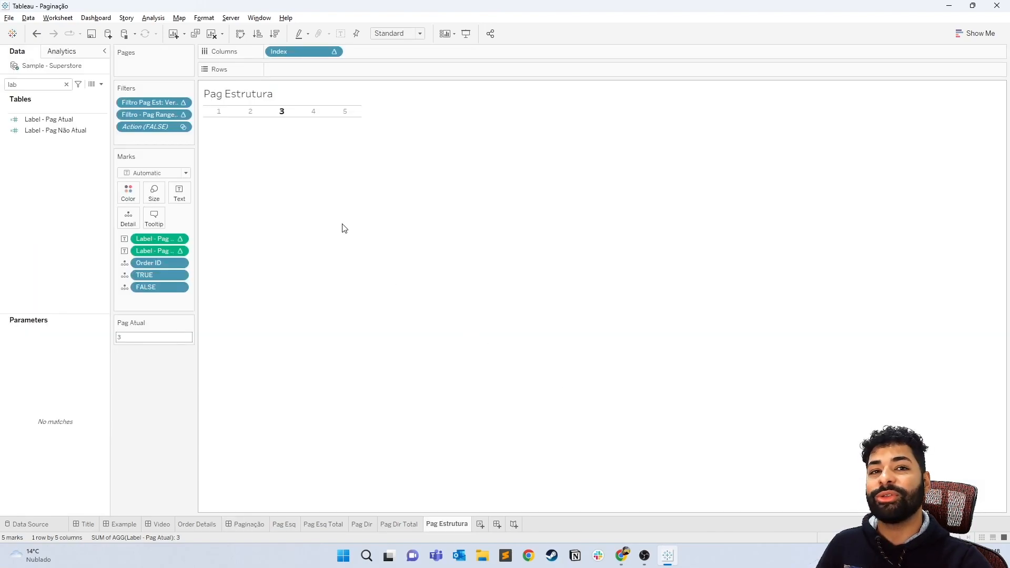
double_click(32, 84)
type("pa")
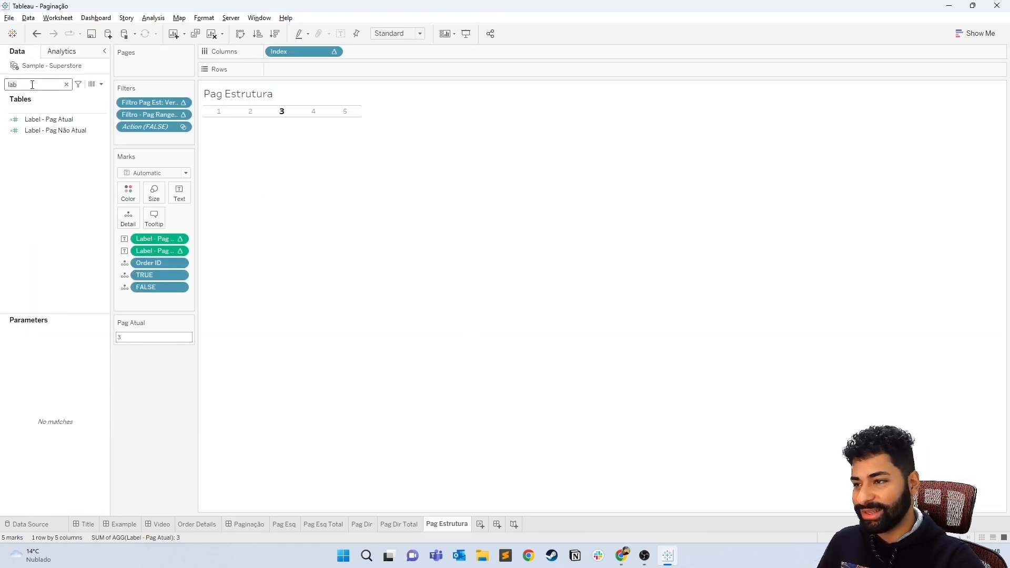
left_click(67, 84)
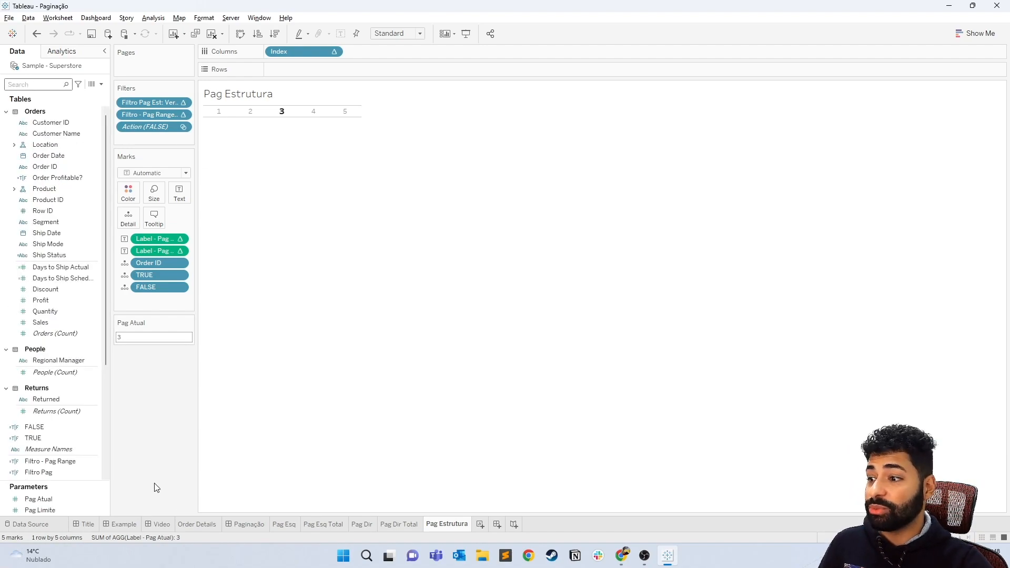
Open the Paginação dashboard's actions for this sheet and enlarge the list so the full action names can be read.
left_click(243, 524)
left_click(95, 18)
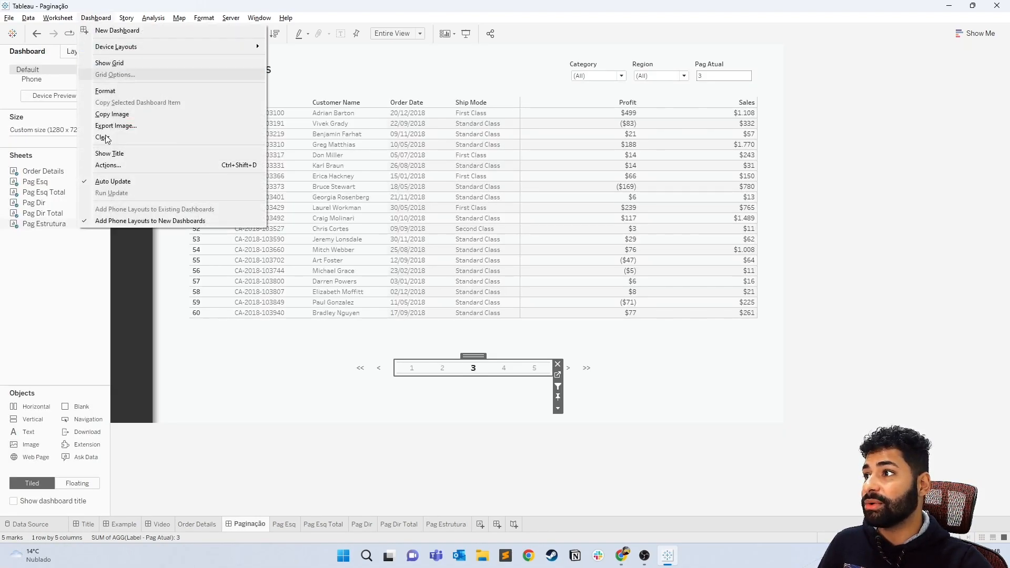
left_click(108, 163)
left_click(431, 223)
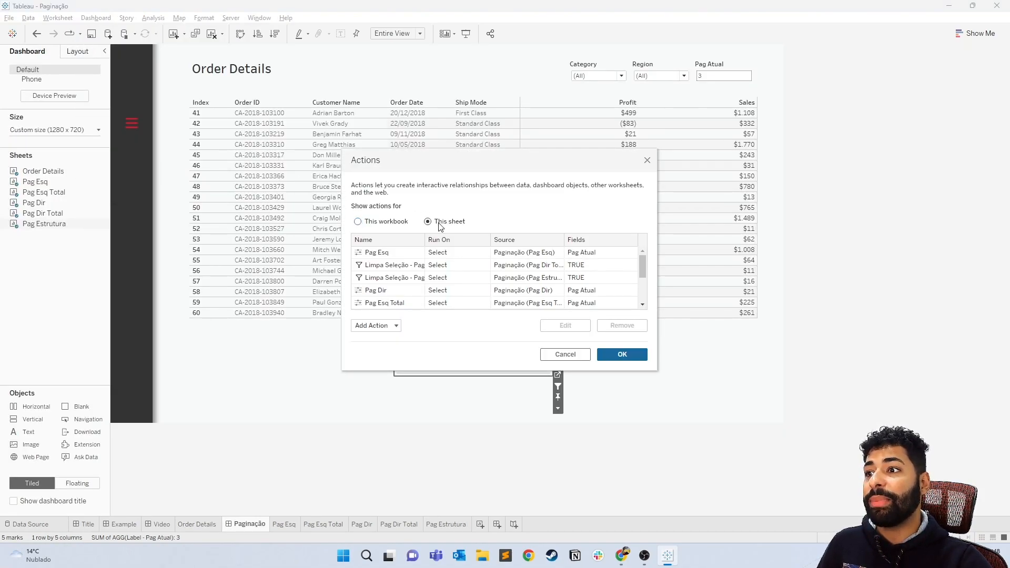
left_click_drag(428, 371, 436, 475)
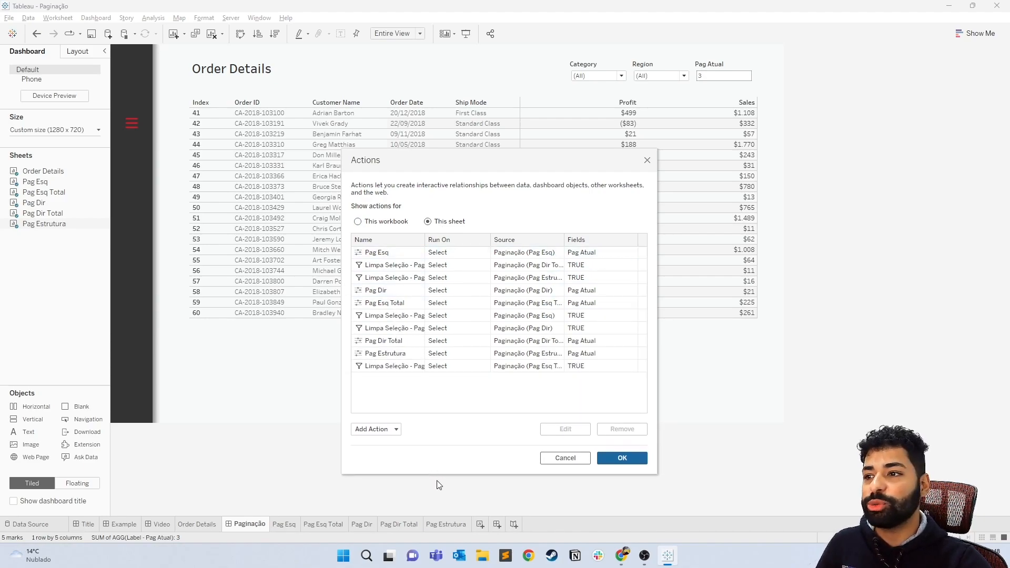
left_click_drag(426, 240, 521, 240)
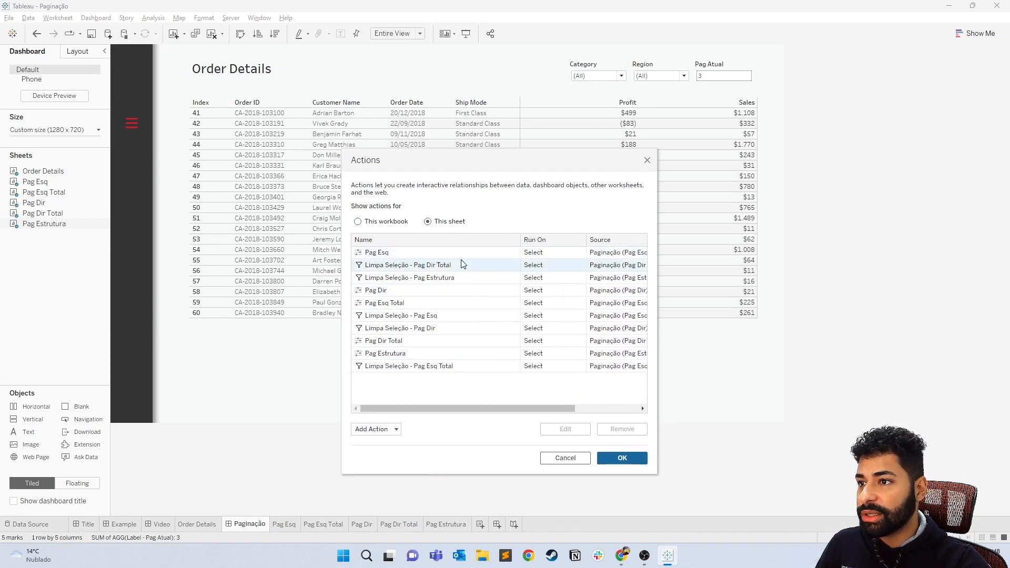
Set the source field of the Pag Estrutura parameter action to Label - Pag Não Atual and save the actions.
left_click(405, 353)
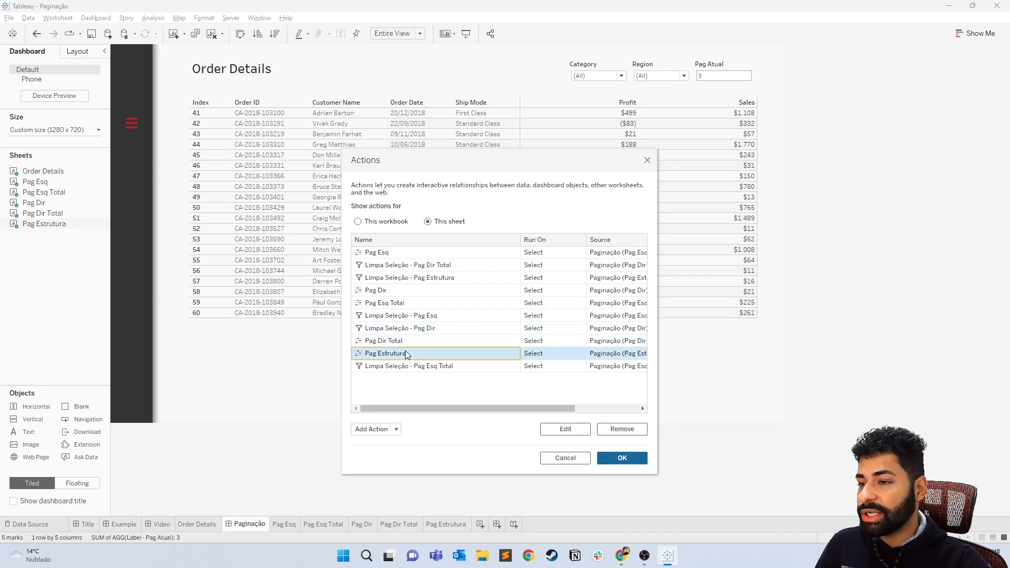
left_click(570, 429)
left_click(441, 340)
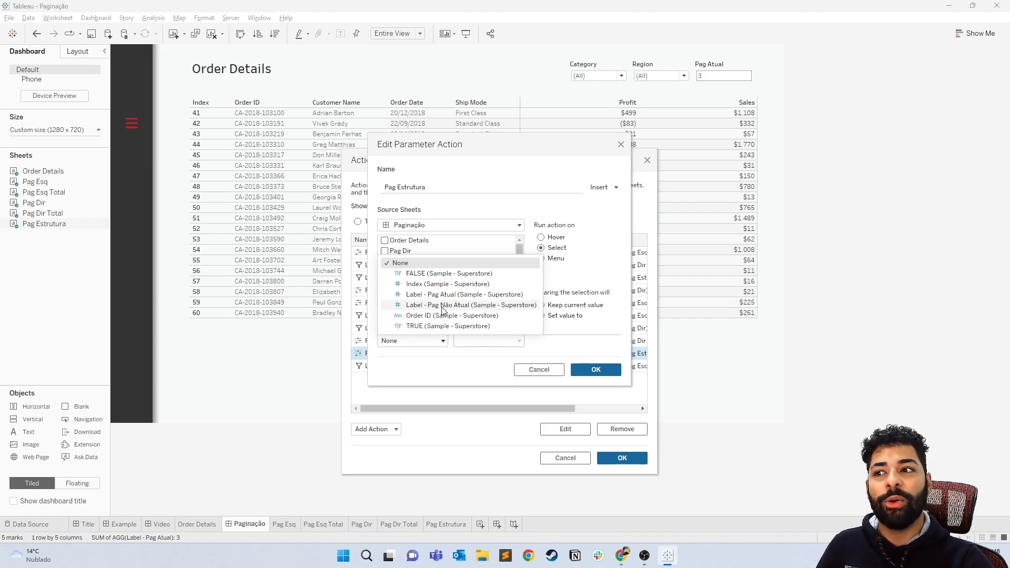
left_click(442, 305)
left_click(594, 370)
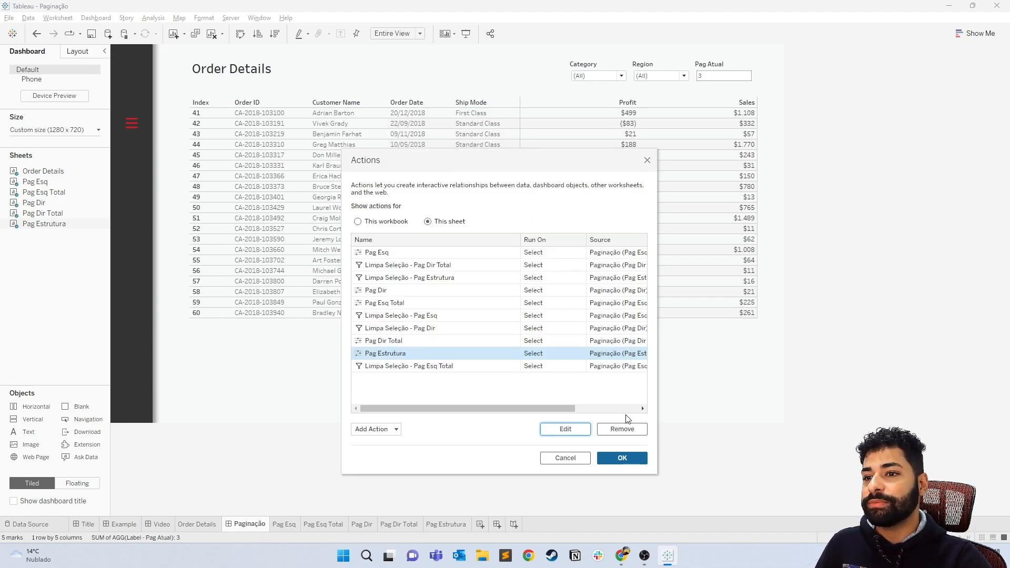
left_click(626, 458)
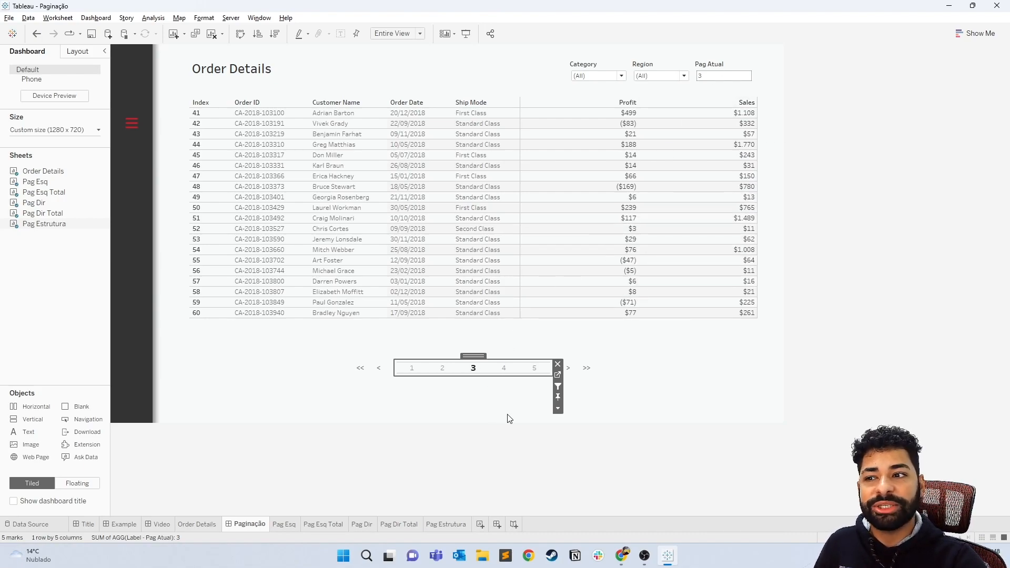
Go to page 4 through the page strip and remove the Pag Atual parameter control from the dashboard.
left_click(503, 369)
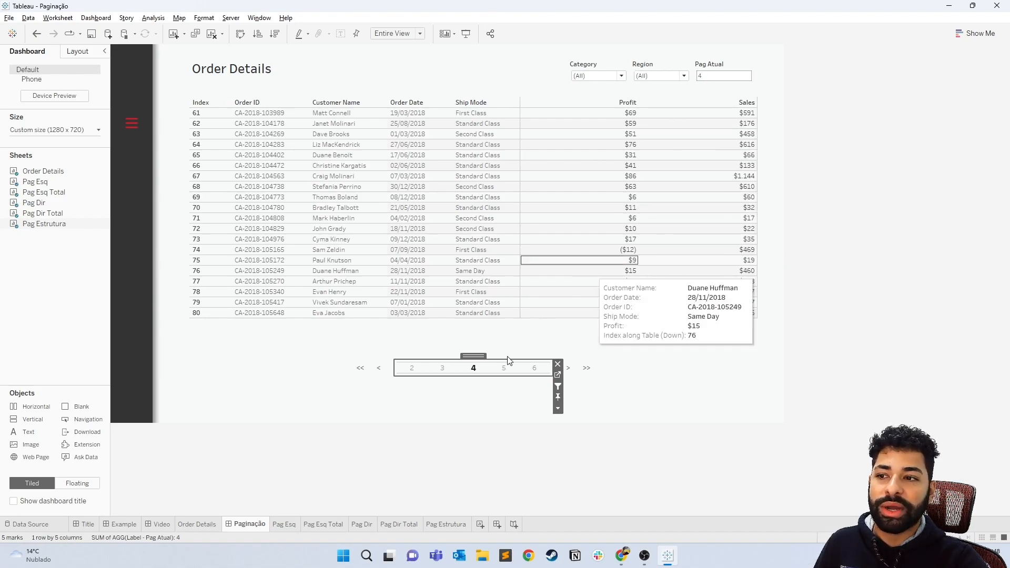
left_click(553, 451)
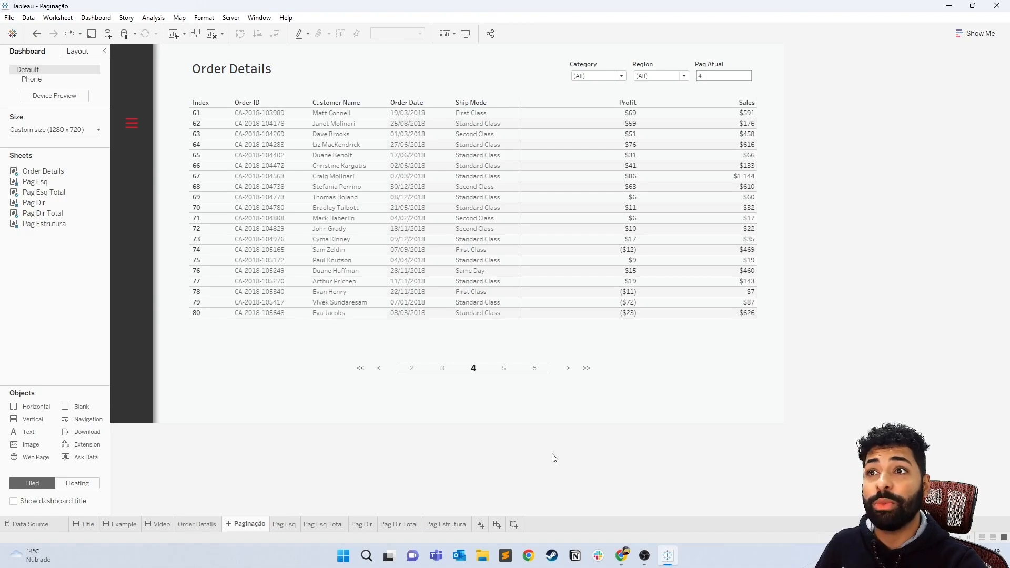
left_click(711, 71)
left_click(761, 62)
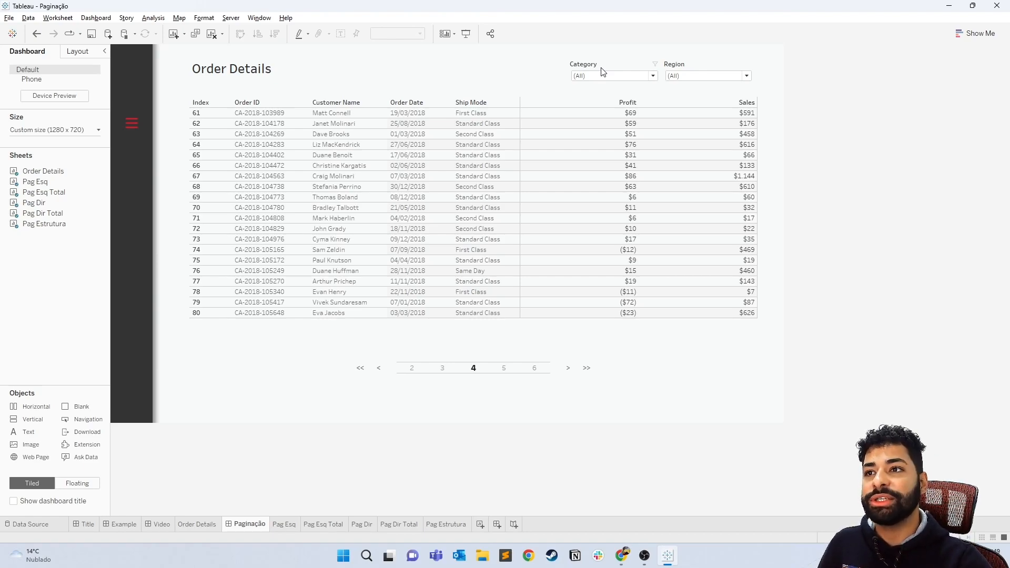
Open the Order Details worksheet from the dashboard and add the Region and Category filters to context.
left_click(568, 198)
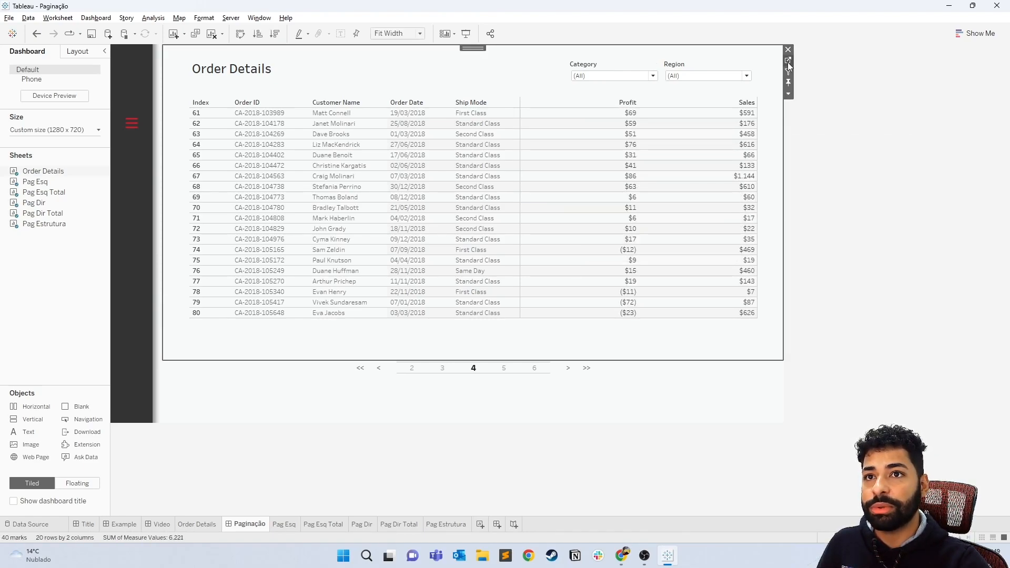
left_click(787, 62)
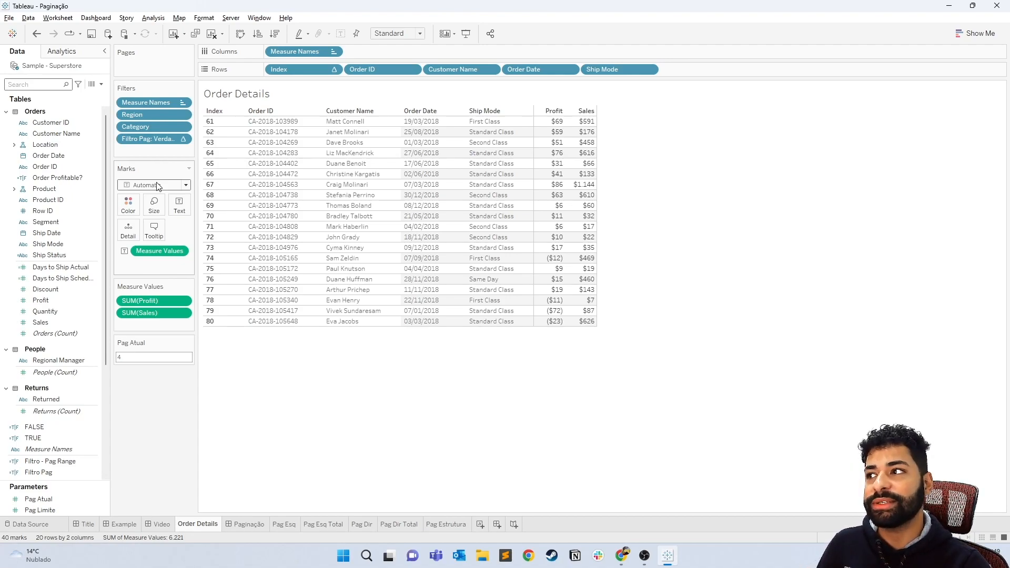
right_click(157, 115)
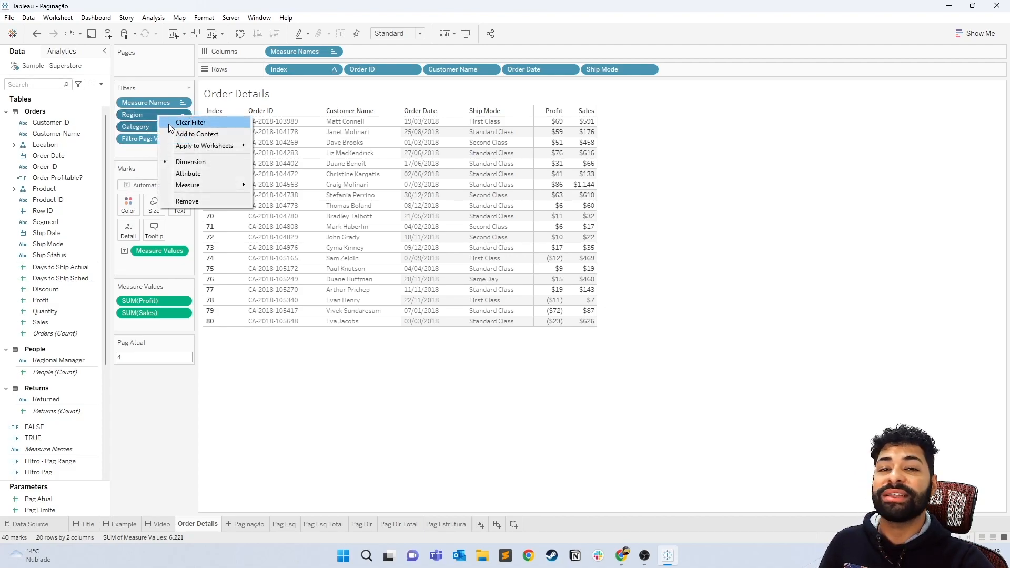
left_click(171, 135)
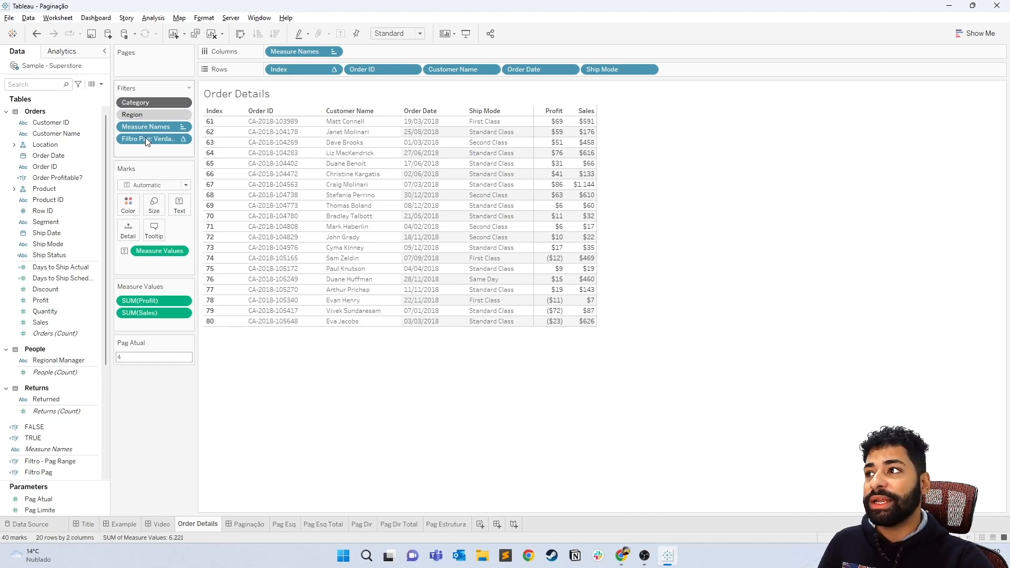
Apply the Category filter to the Pag Esq, Pag Esq Total, Pag Dir, Pag Dir Total and Pag Estrutura worksheets.
right_click(157, 100)
mouse_move(220, 158)
left_click(292, 183)
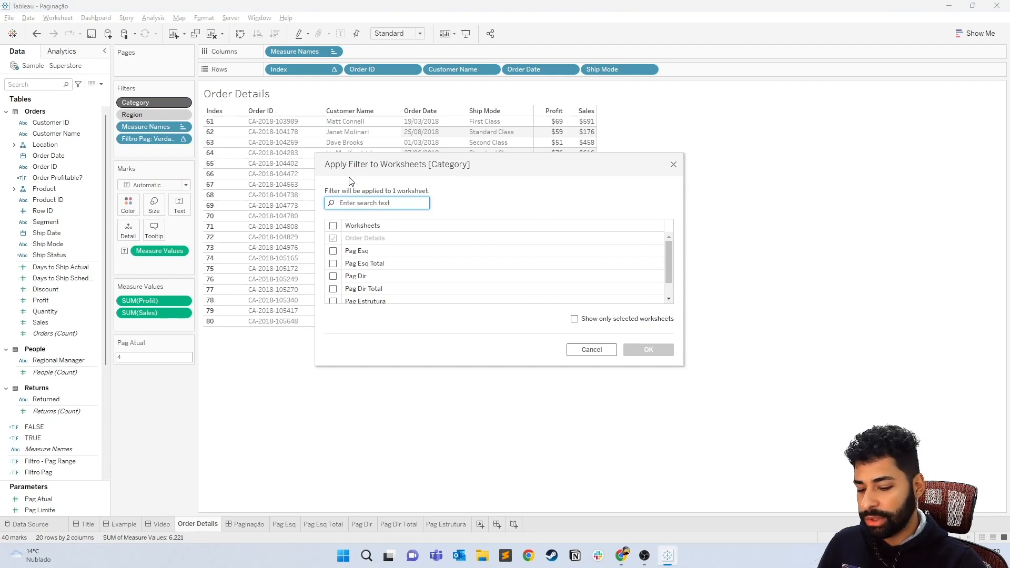
type("pag")
left_click(333, 238)
left_click(333, 251)
left_click(333, 276)
left_click(333, 263)
left_click(333, 289)
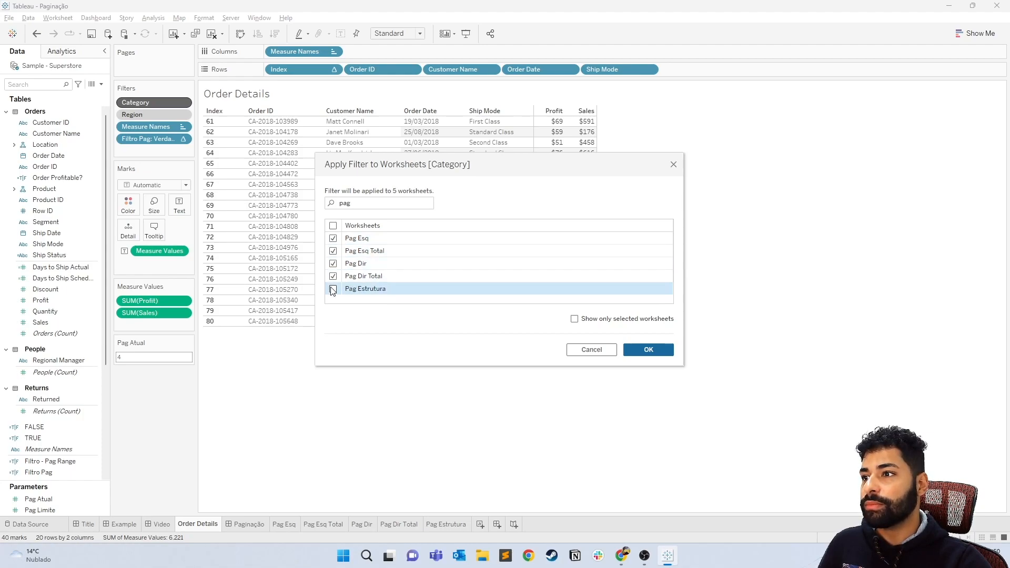
left_click(648, 349)
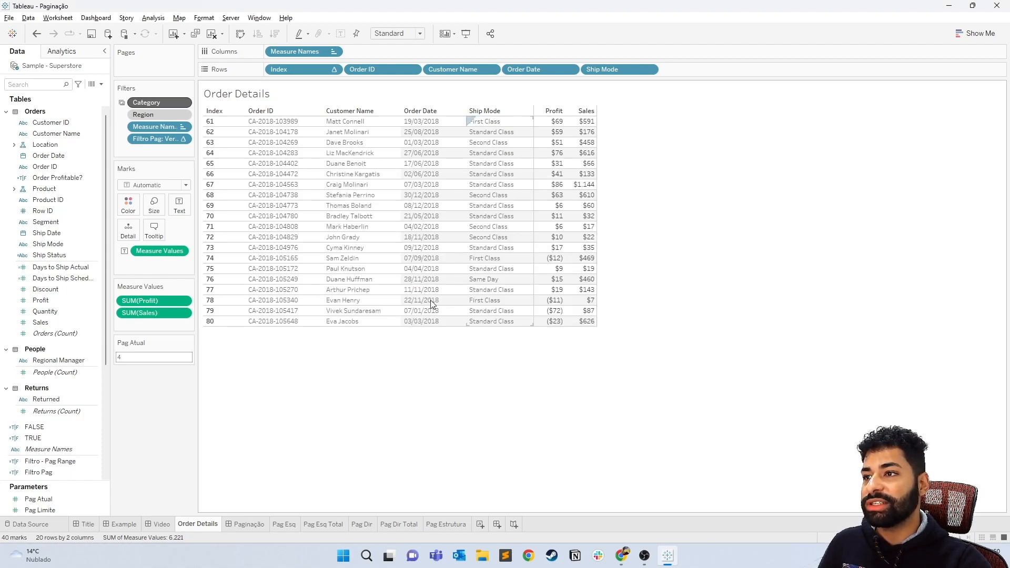
Apply the Region filter to the Pag Esq, Pag Esq Total, Pag Dir, Pag Dir Total and Pag Estrutura worksheets.
right_click(157, 116)
mouse_move(213, 177)
left_click(287, 198)
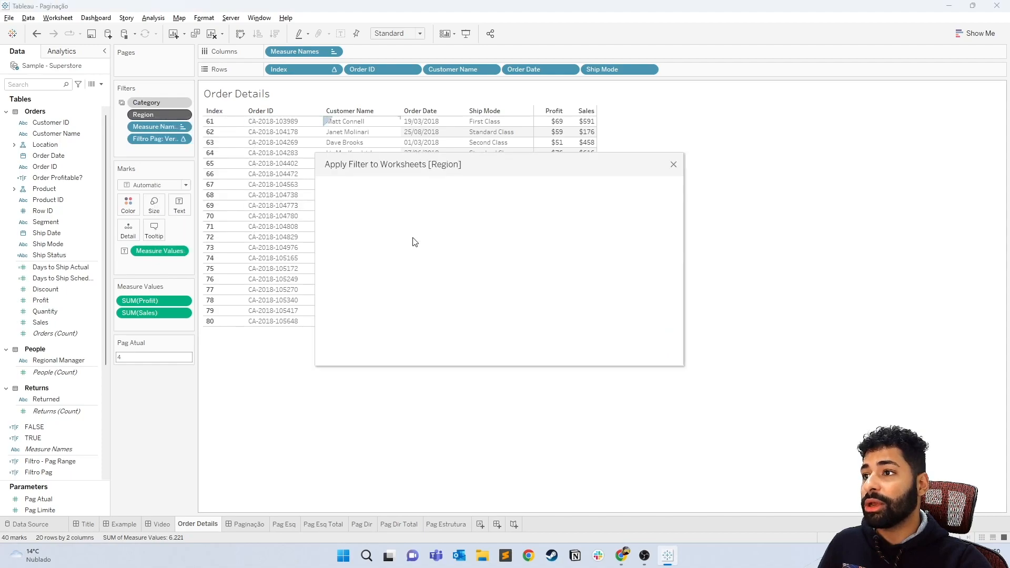
type("pag")
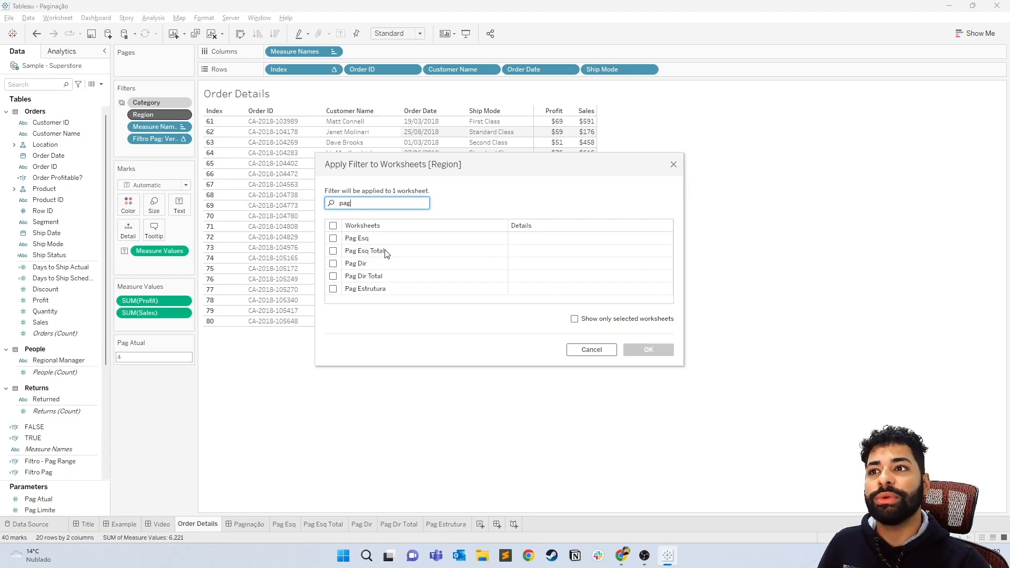
left_click(333, 238)
left_click(333, 250)
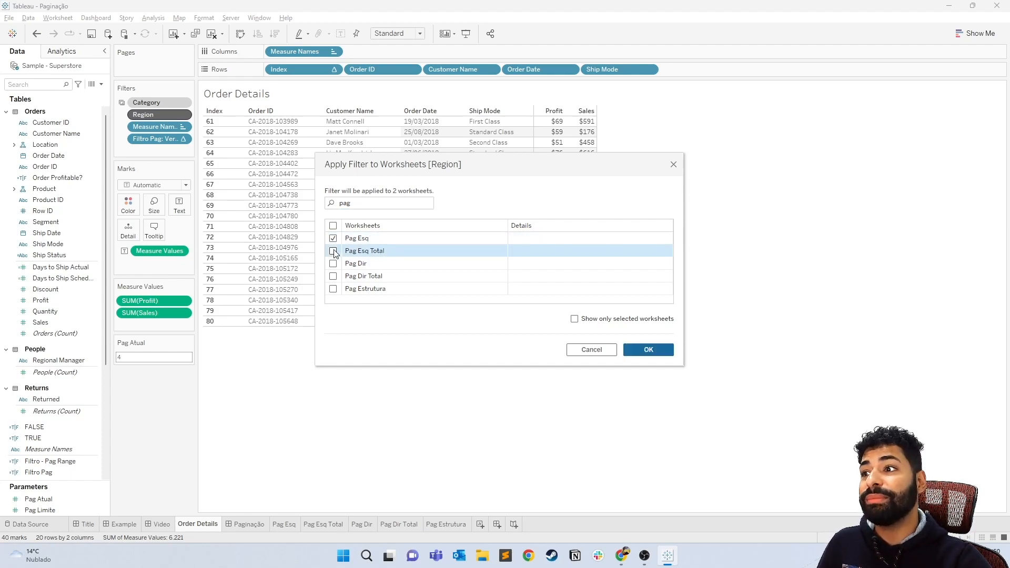
left_click(333, 263)
left_click(333, 276)
left_click(333, 289)
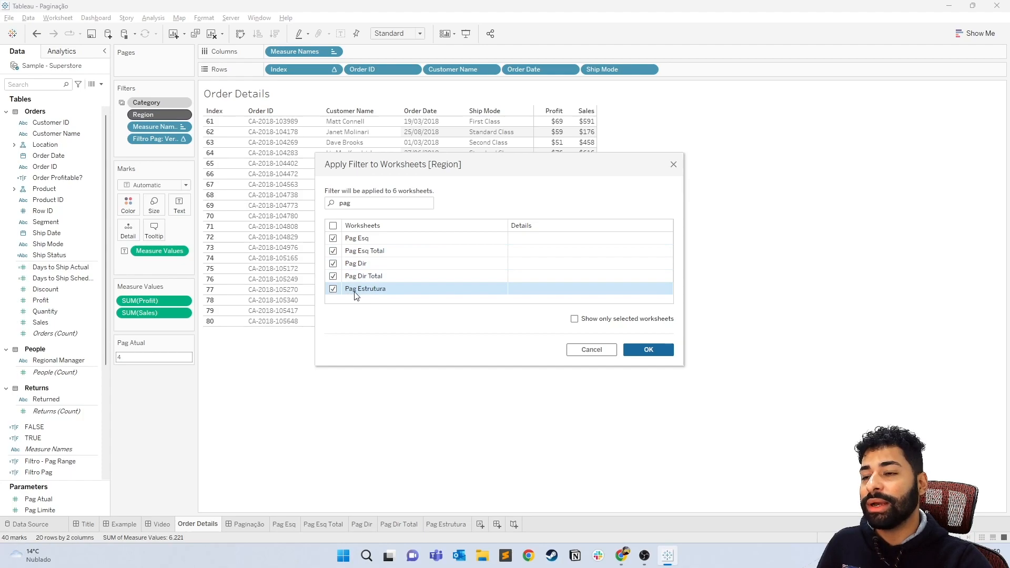
left_click(640, 351)
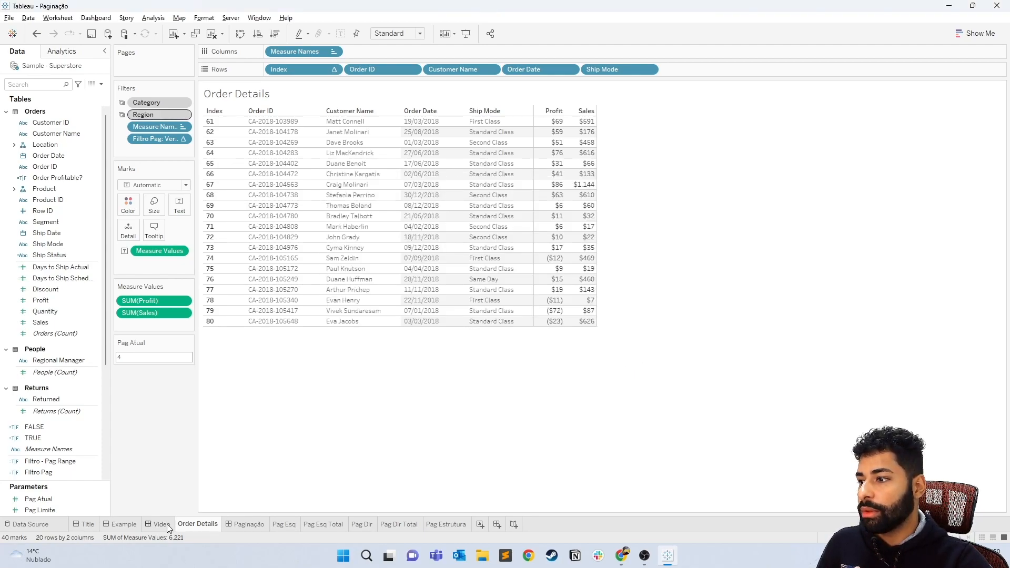
Open the Paginação dashboard and set the Category filter to Technology only.
left_click(240, 524)
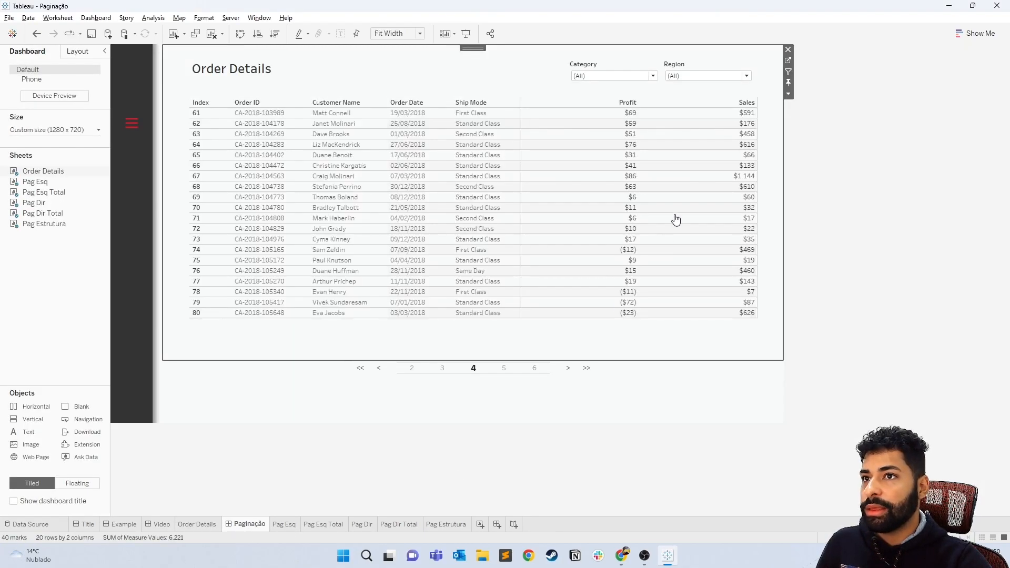
left_click(619, 76)
left_click(579, 87)
left_click(578, 116)
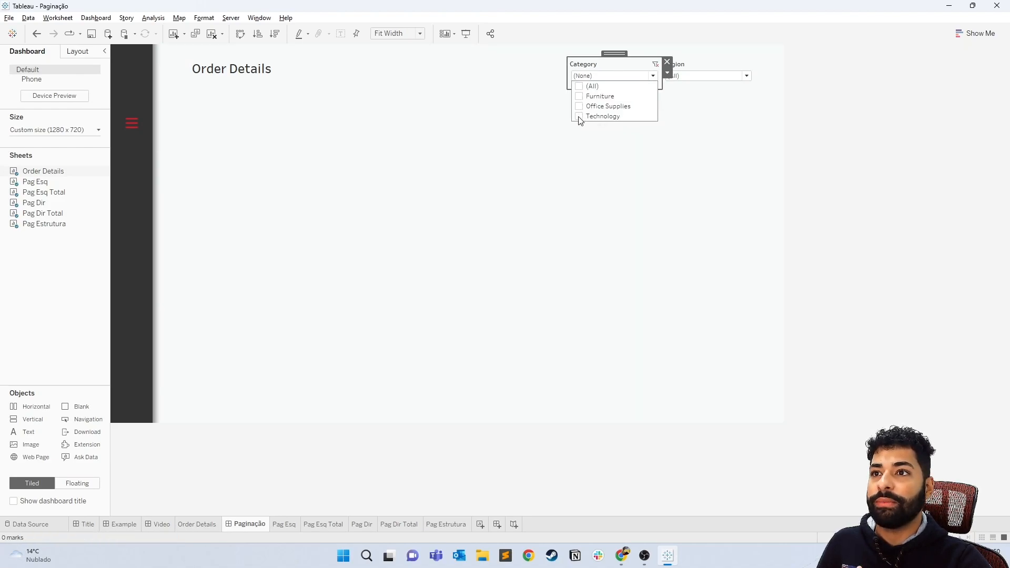
left_click(653, 367)
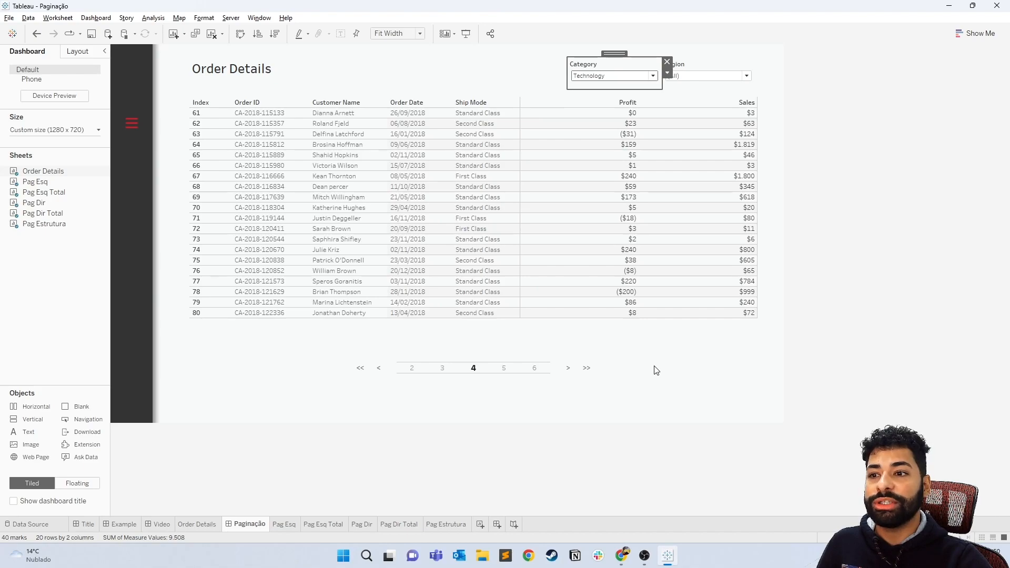
left_click(692, 384)
Test the filtered pagination by jumping to the last page and back to the first page.
left_click(588, 369)
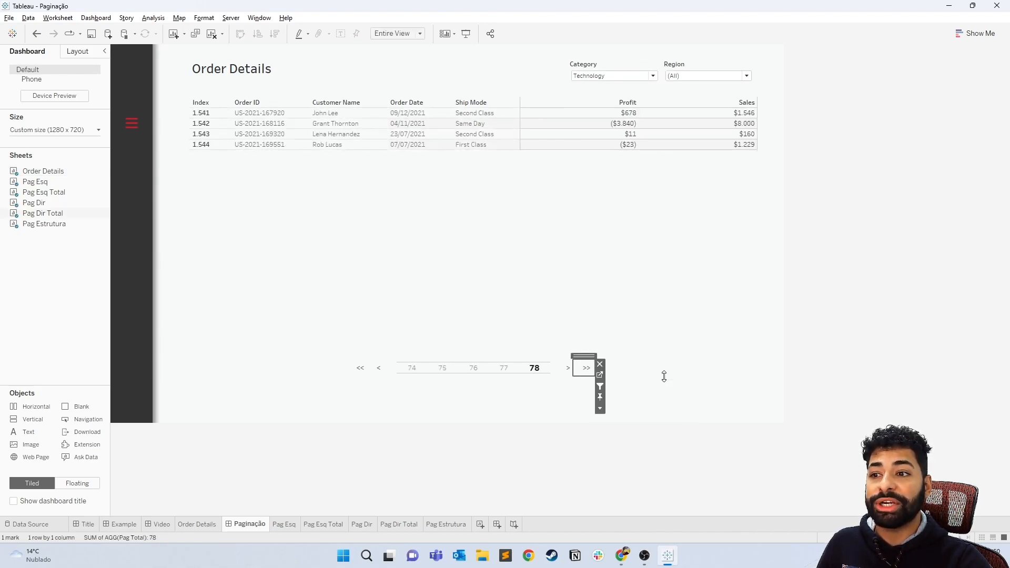
left_click(663, 376)
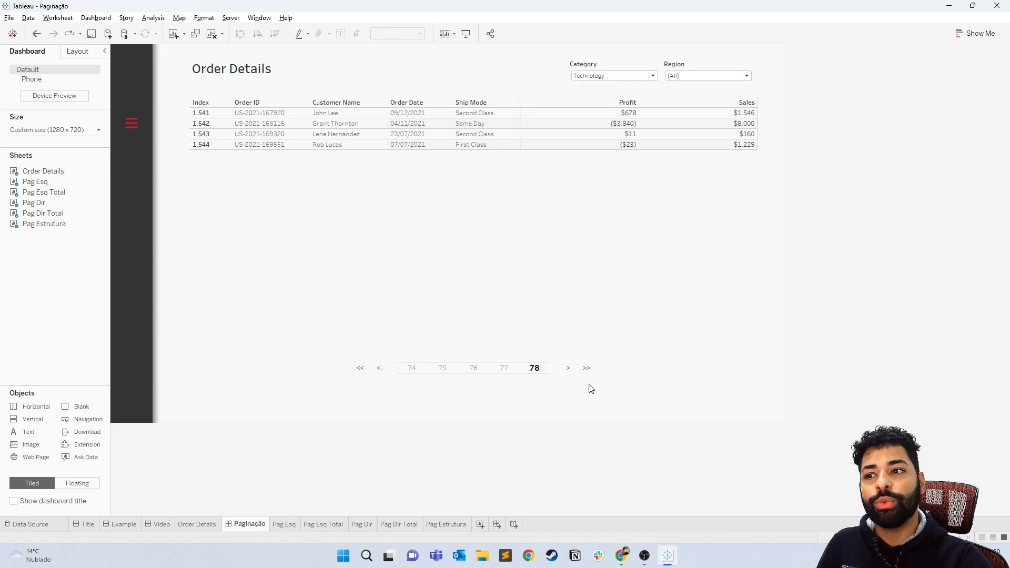
mouse_move(535, 374)
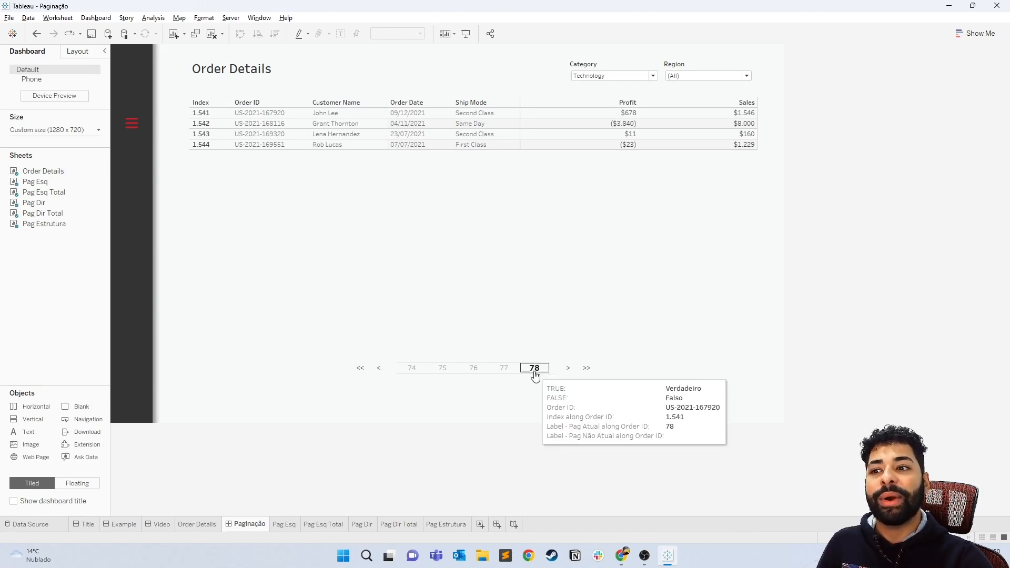
left_click(361, 368)
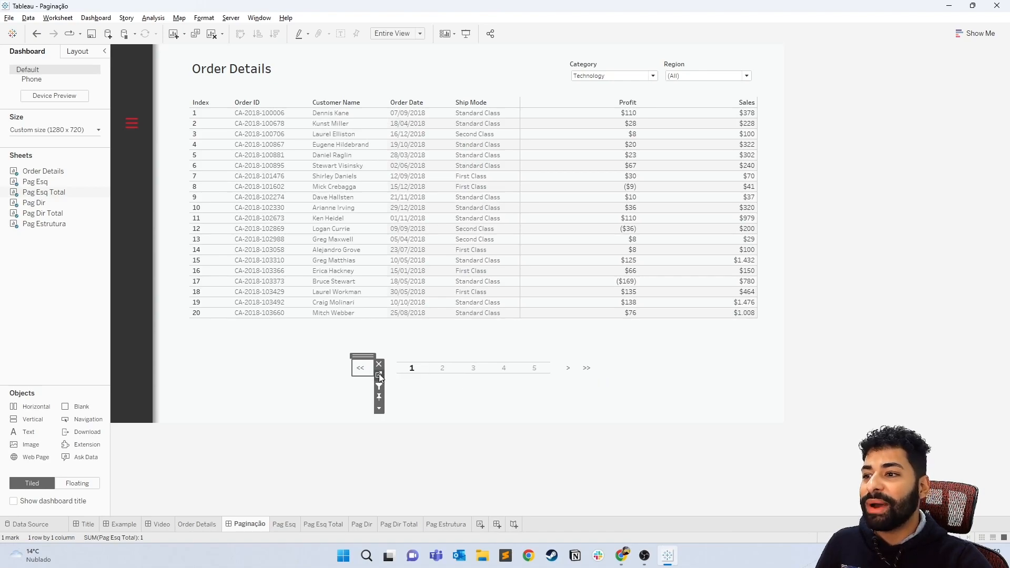
Open the Pag Esq Total worksheet from the dashboard and turn off its tooltips, command buttons and selection by category.
left_click(379, 375)
left_click(154, 217)
left_click(546, 363)
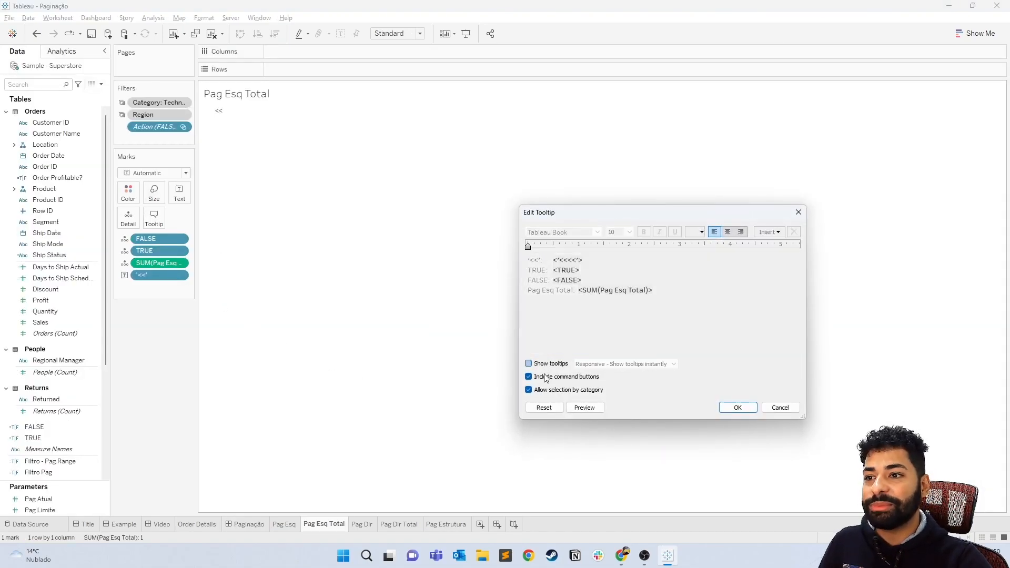
left_click(736, 408)
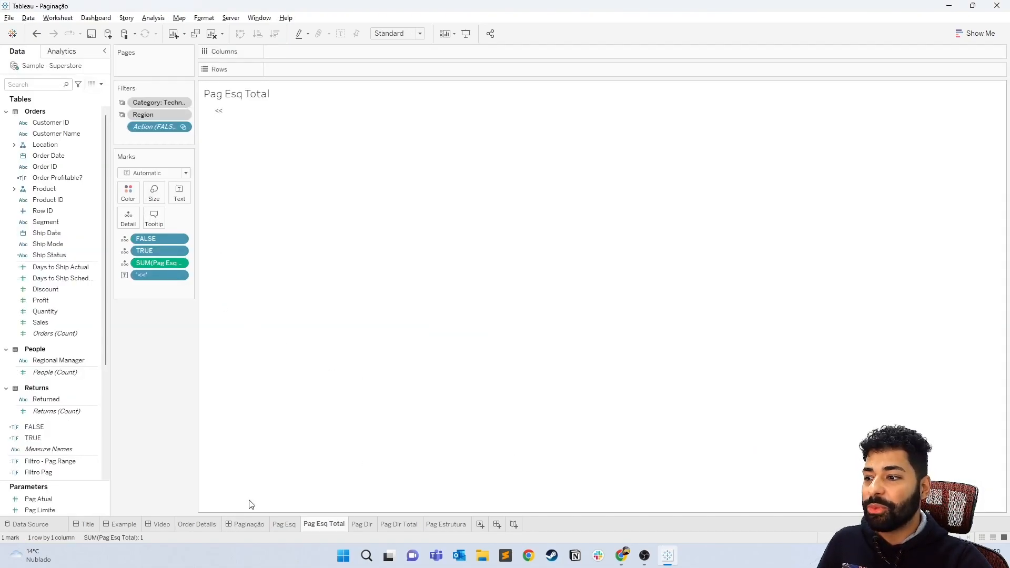
left_click(154, 216)
left_click(529, 390)
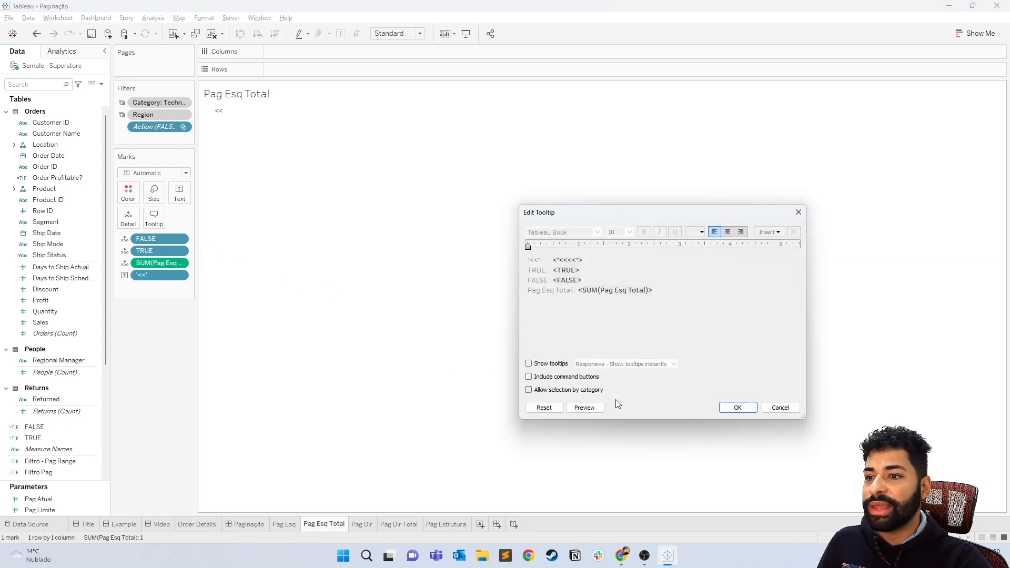
left_click(736, 407)
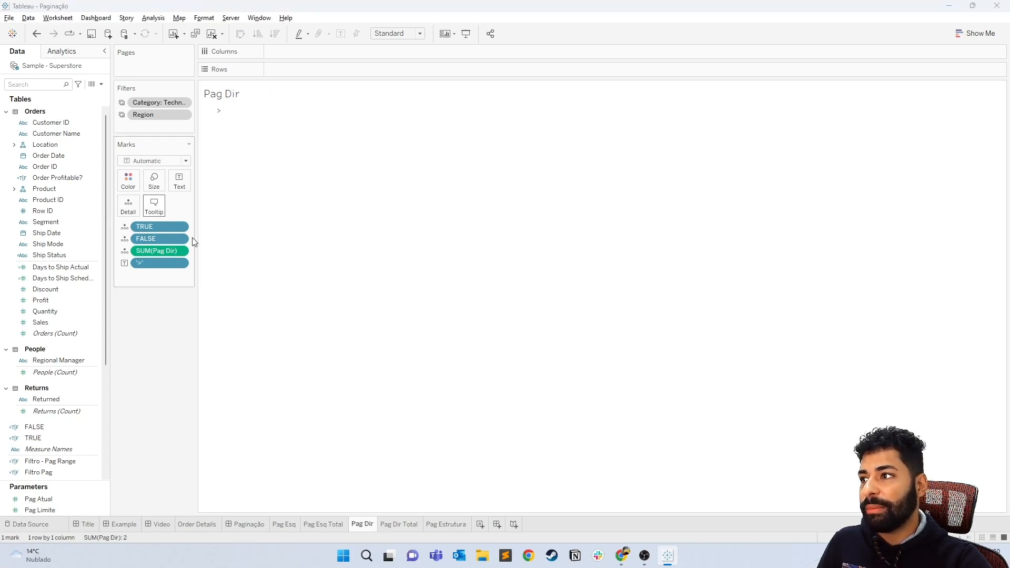
Turn off tooltips, command buttons and selection by category on the Pag Dir worksheet.
left_click(153, 205)
left_click(529, 364)
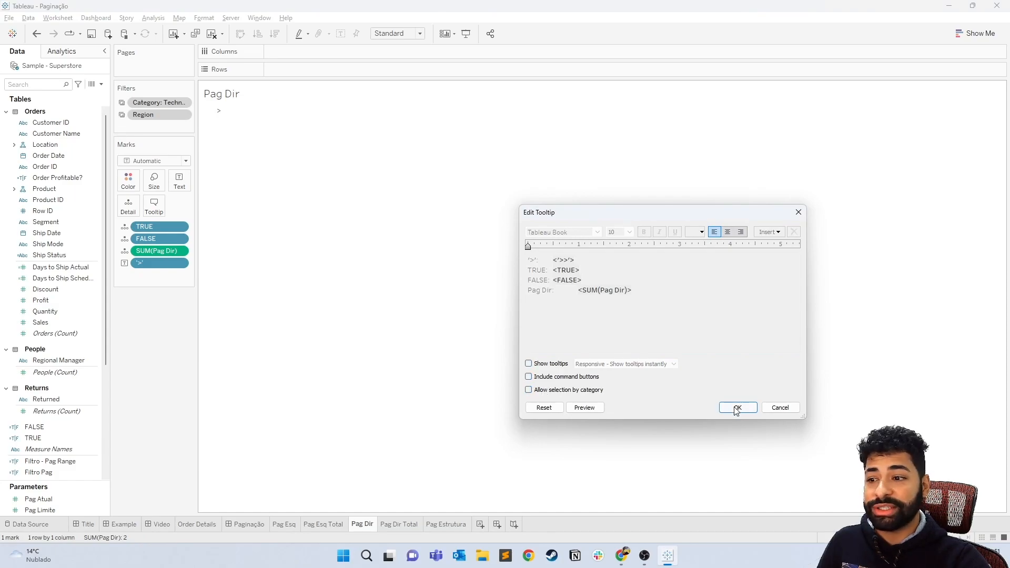
left_click(738, 407)
Turn off tooltips, command buttons and selection by category on the Pag Dir Total worksheet.
left_click(399, 524)
left_click(154, 213)
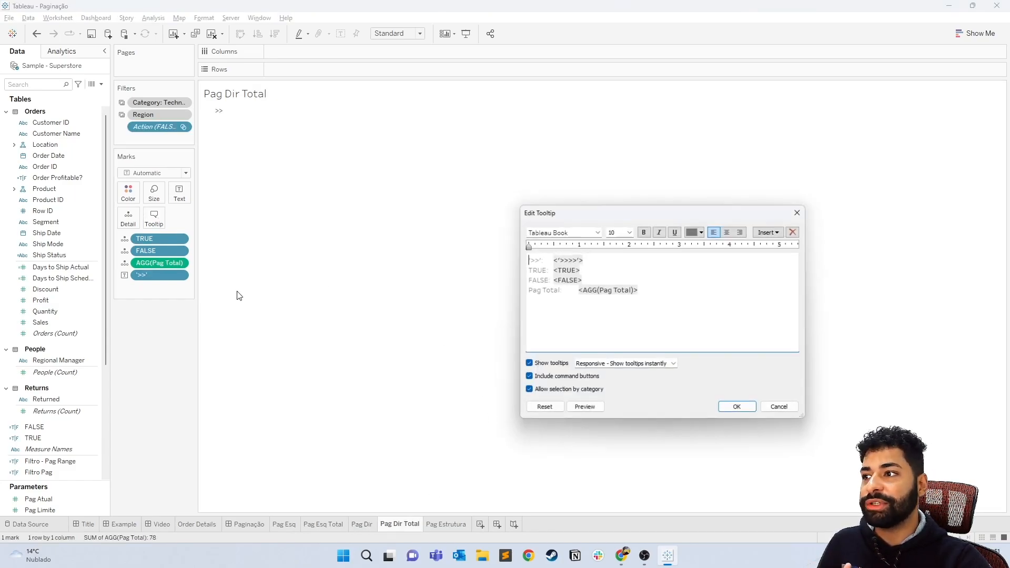
left_click(529, 363)
left_click(737, 408)
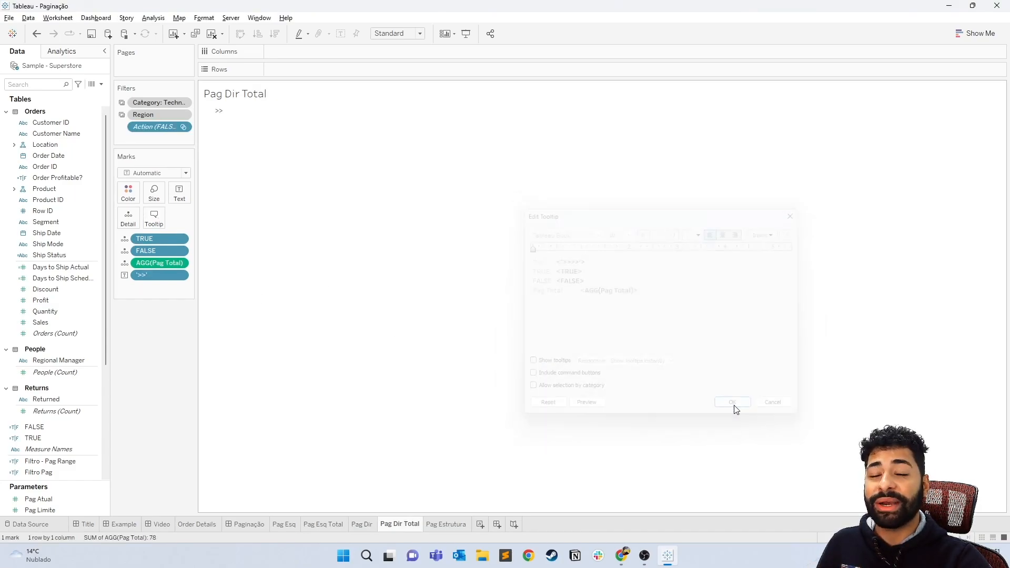
Turn off tooltips and selection by category on the Pag Estrutura worksheet.
left_click(447, 524)
left_click(156, 248)
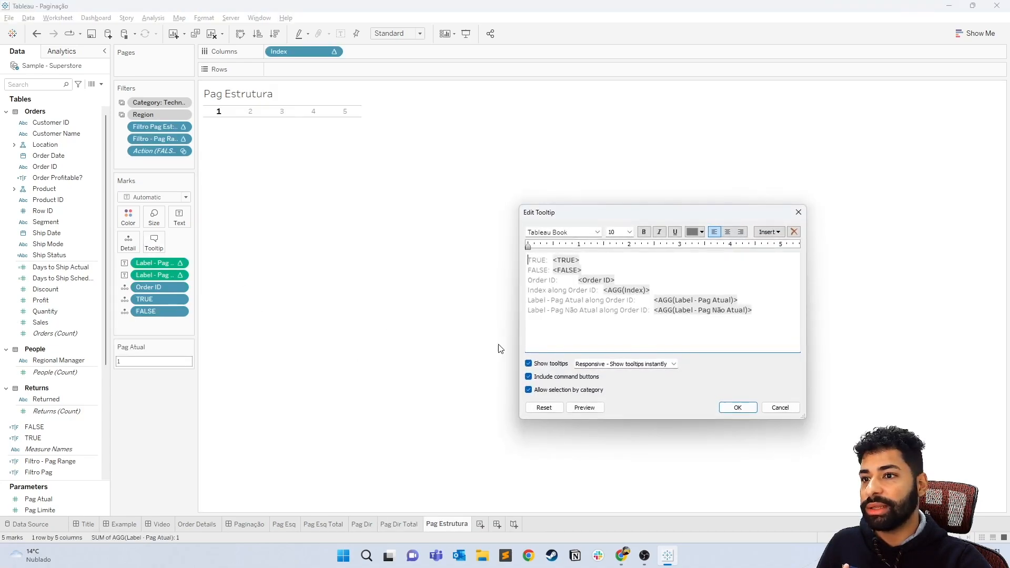
left_click(528, 363)
left_click(593, 389)
left_click(722, 410)
Turn off tooltips and selection by category on the Pag Esq worksheet.
left_click(285, 524)
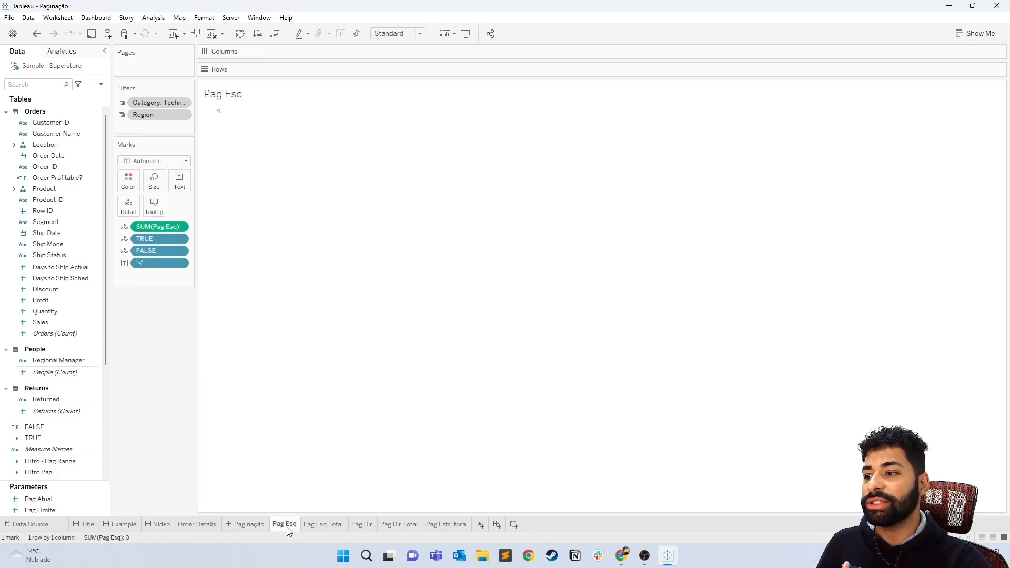
left_click(160, 213)
left_click(550, 364)
left_click(548, 394)
left_click(736, 408)
Present the Paginação dashboard, test page 4 and the last, first, next and previous page controls, and exit the presentation.
left_click(257, 527)
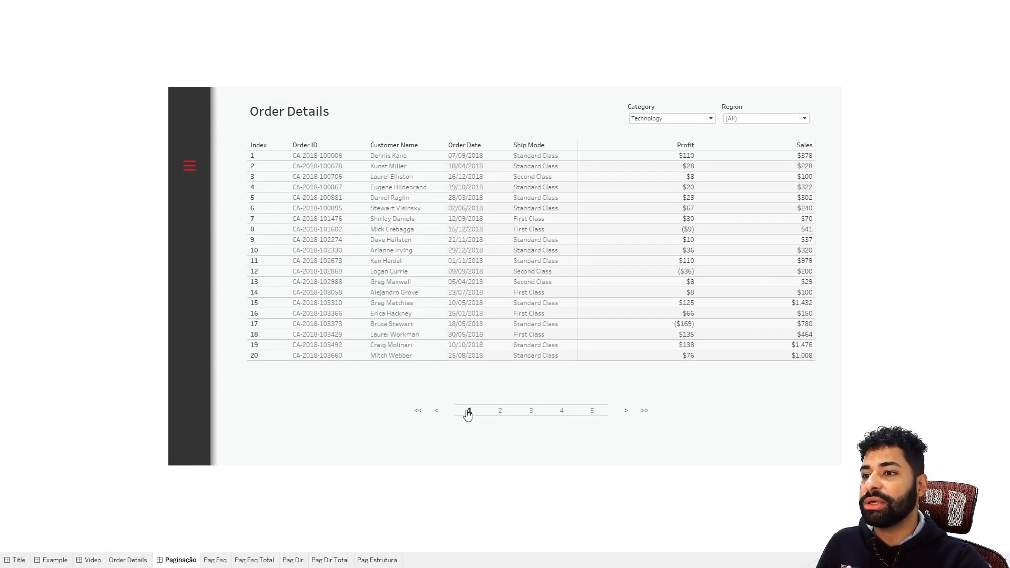
left_click(568, 416)
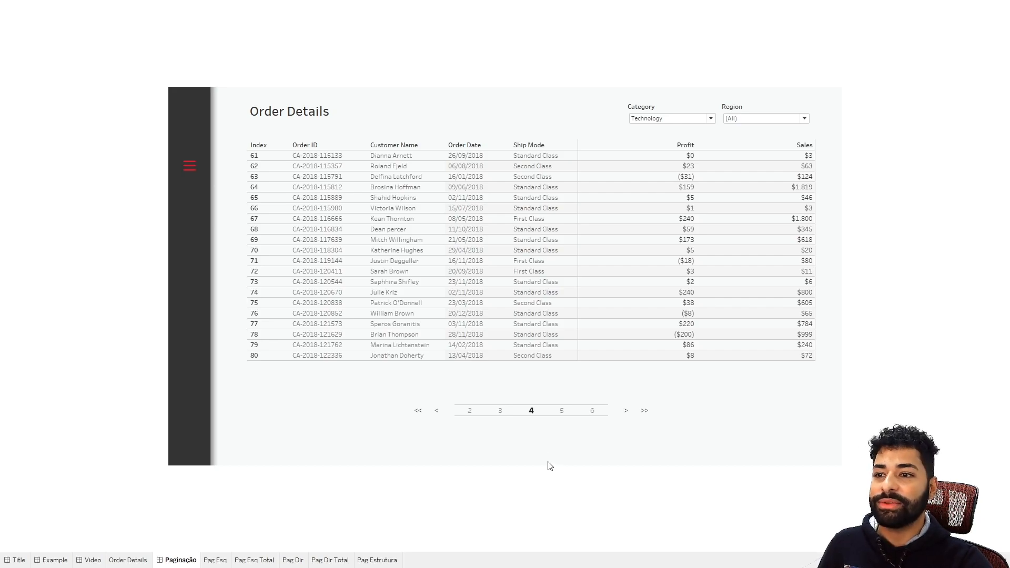
left_click(655, 417)
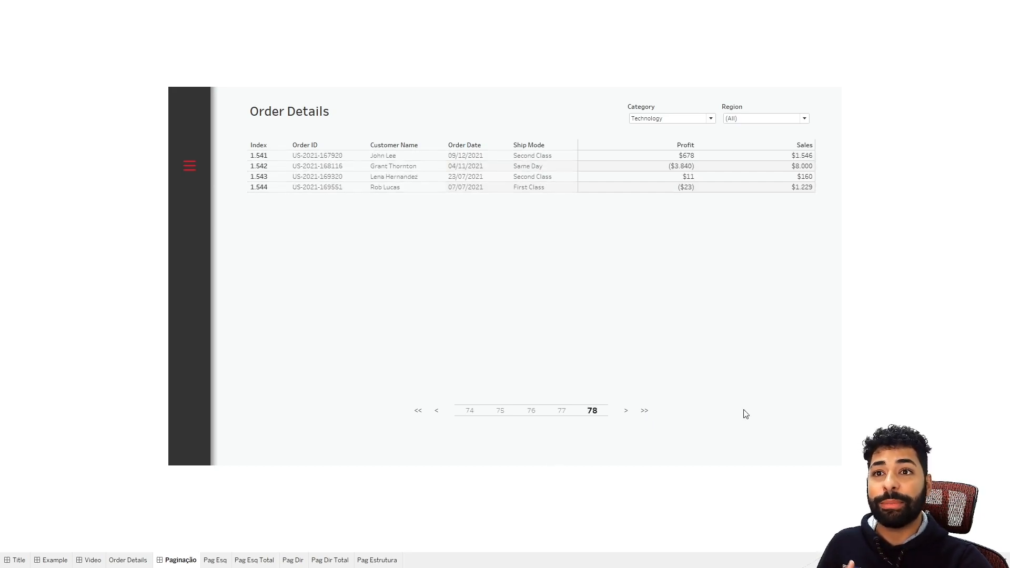
left_click(418, 414)
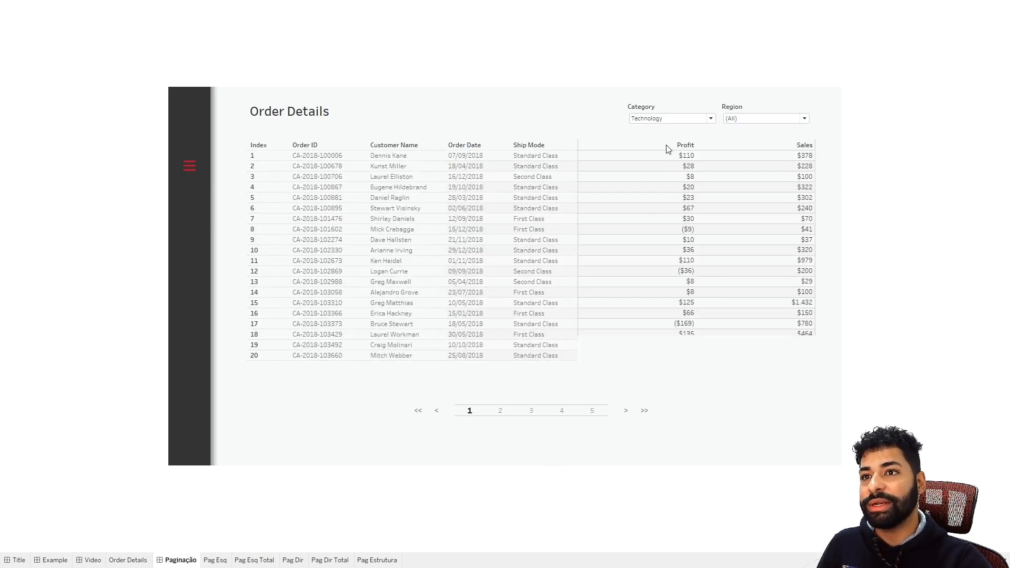
left_click(626, 410)
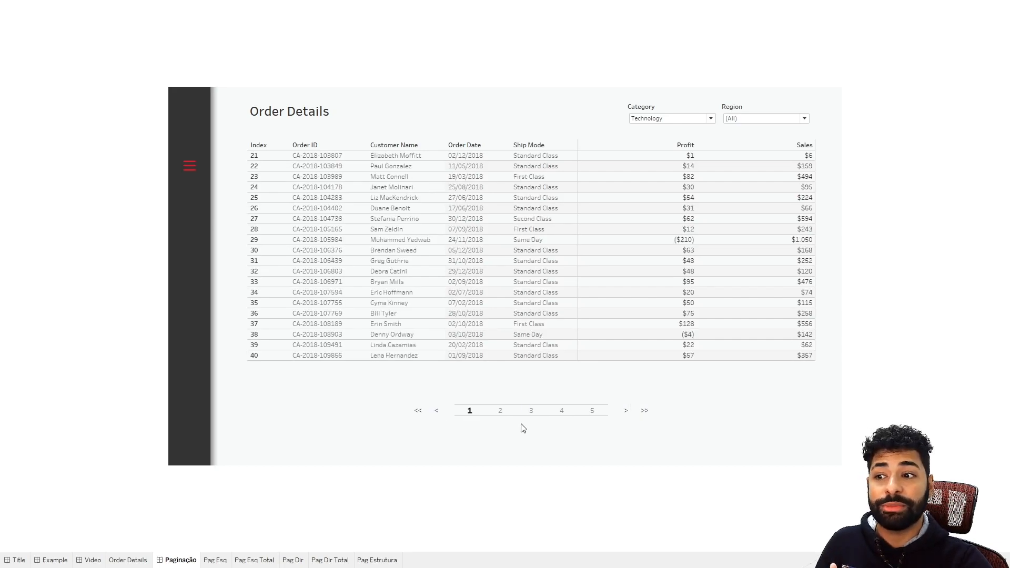
left_click(437, 414)
key("Escape")
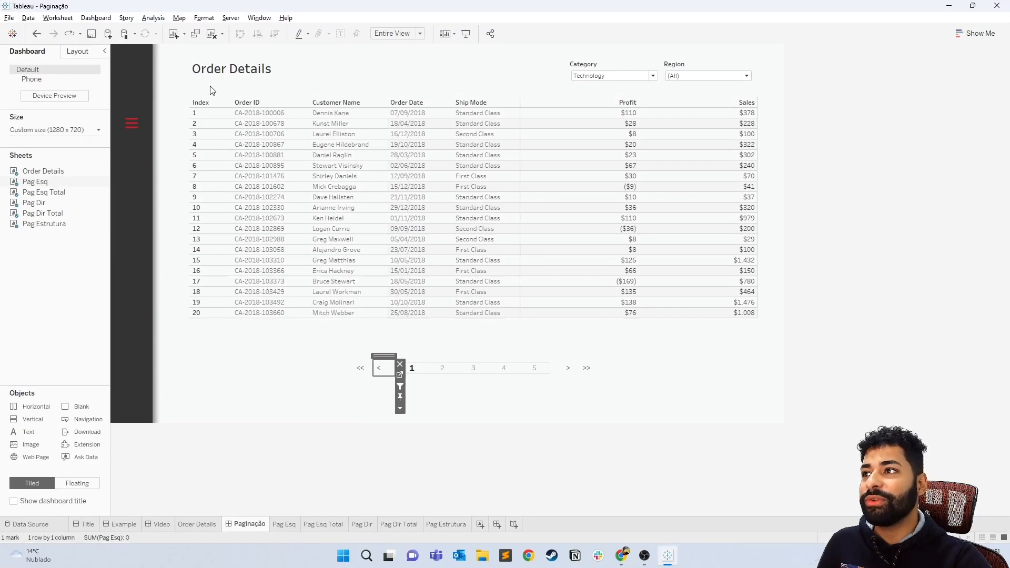
Open the Order Details worksheet from the dashboard and hide the header of the Index field in the rows.
right_click(205, 104)
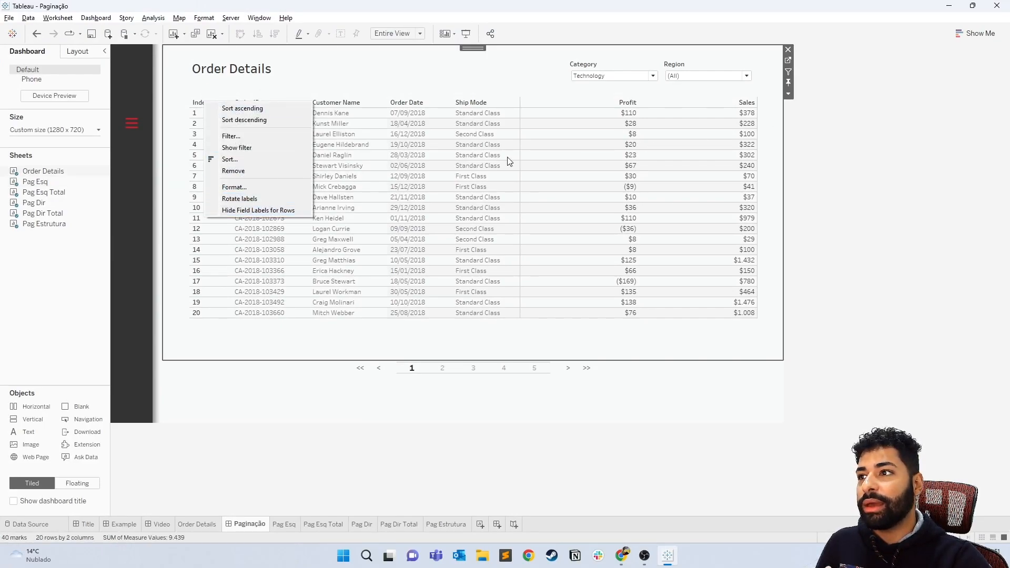
left_click(789, 59)
right_click(288, 67)
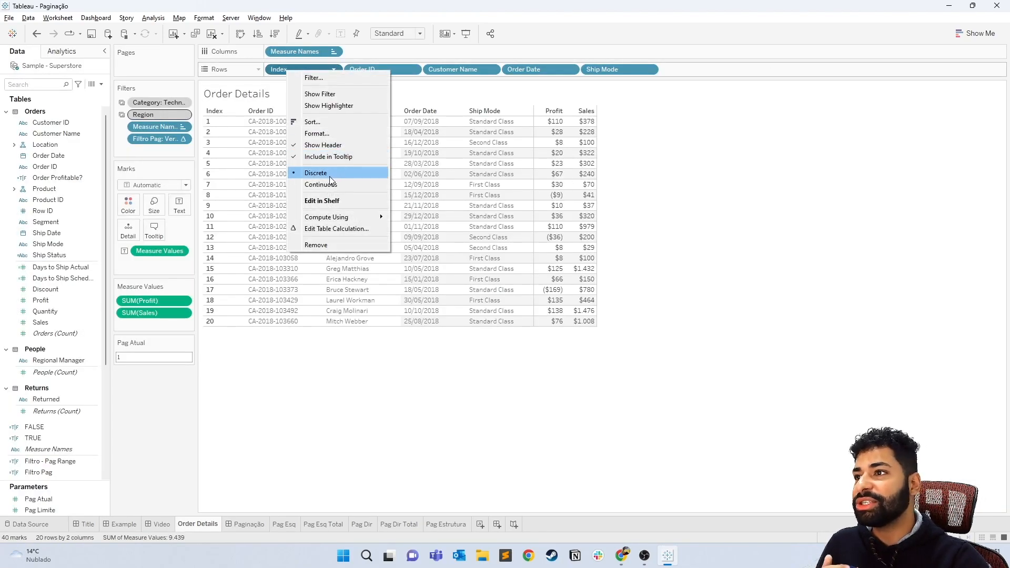
left_click(326, 145)
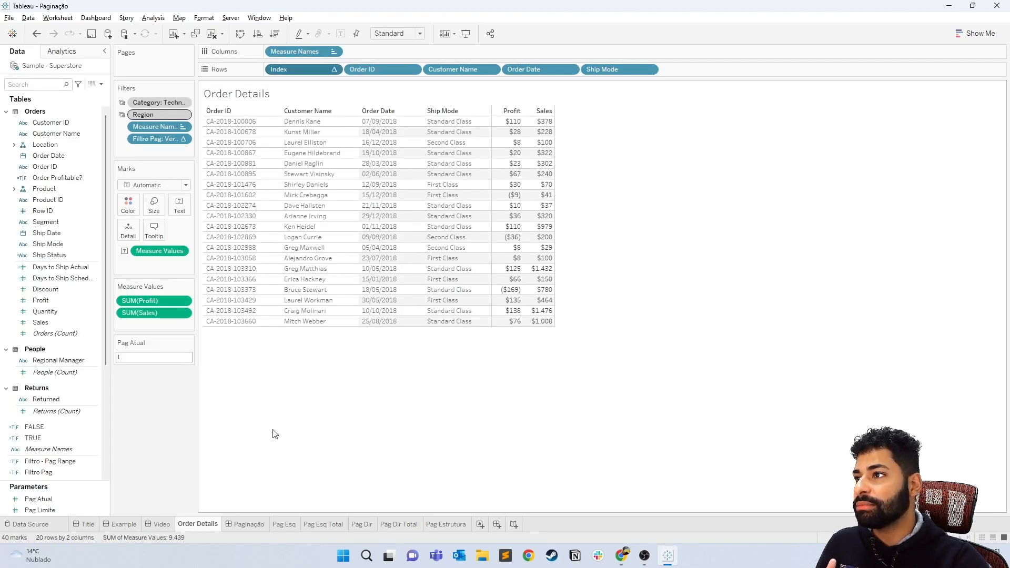
Check the table on the Paginação dashboard against the Order Details worksheet and show the dashboard in presentation mode.
left_click(248, 523)
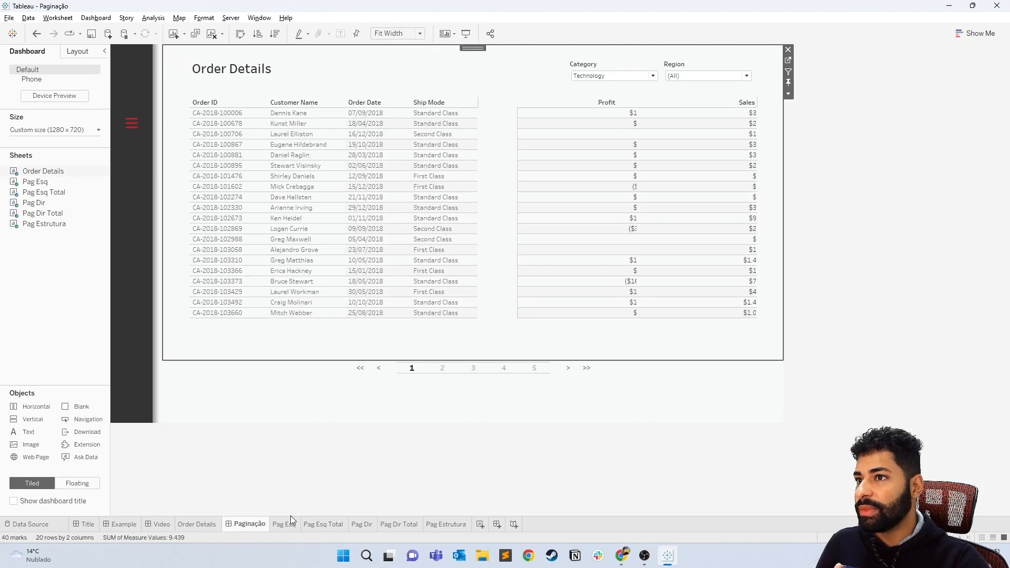
left_click(788, 61)
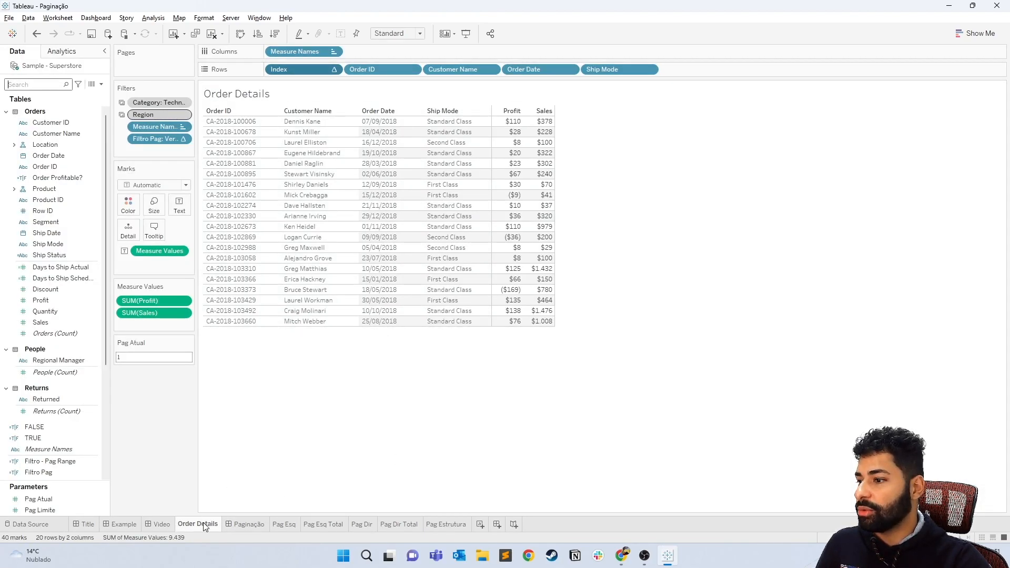
left_click(243, 525)
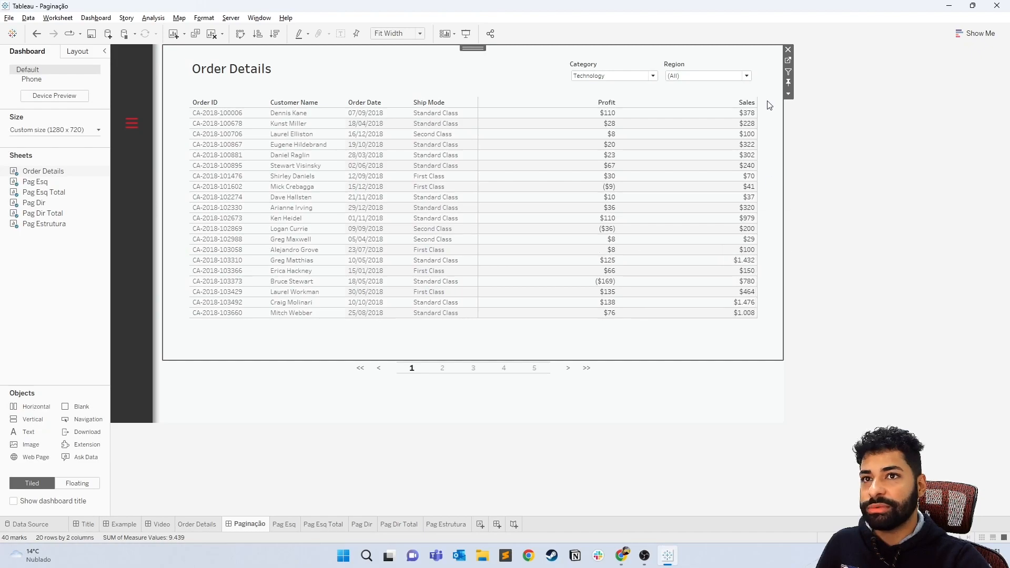
left_click(788, 61)
left_click(242, 524)
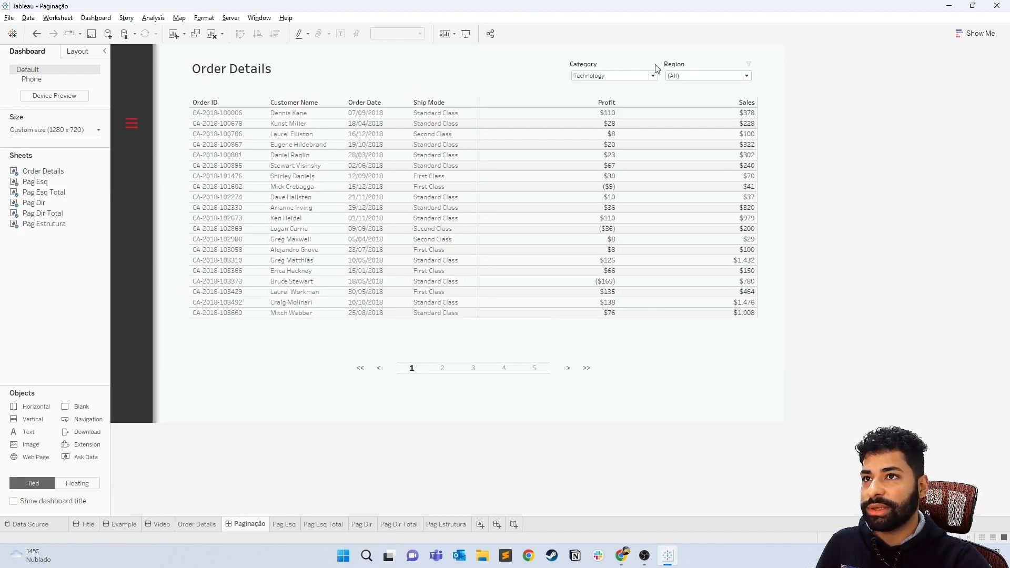
left_click(466, 35)
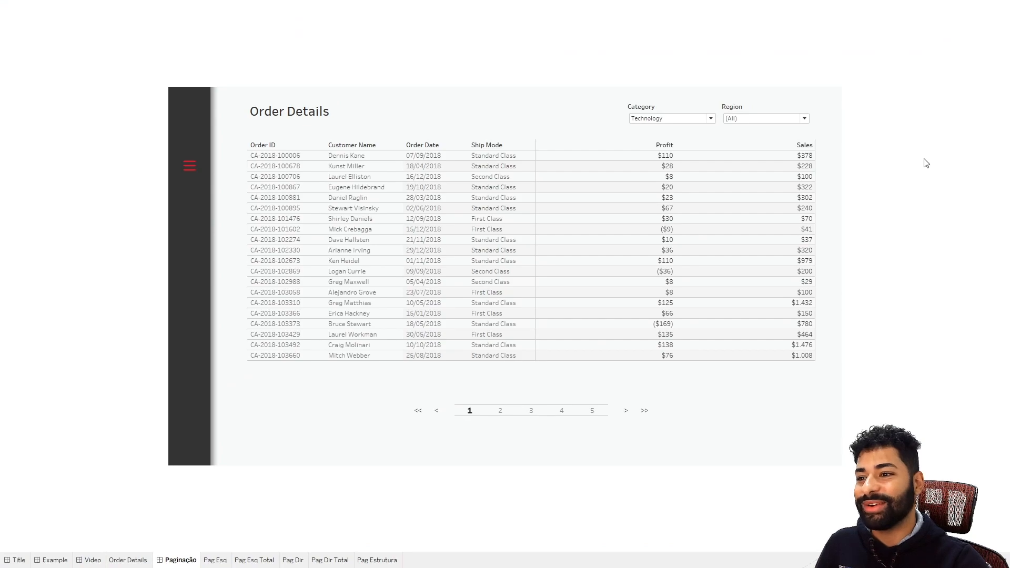